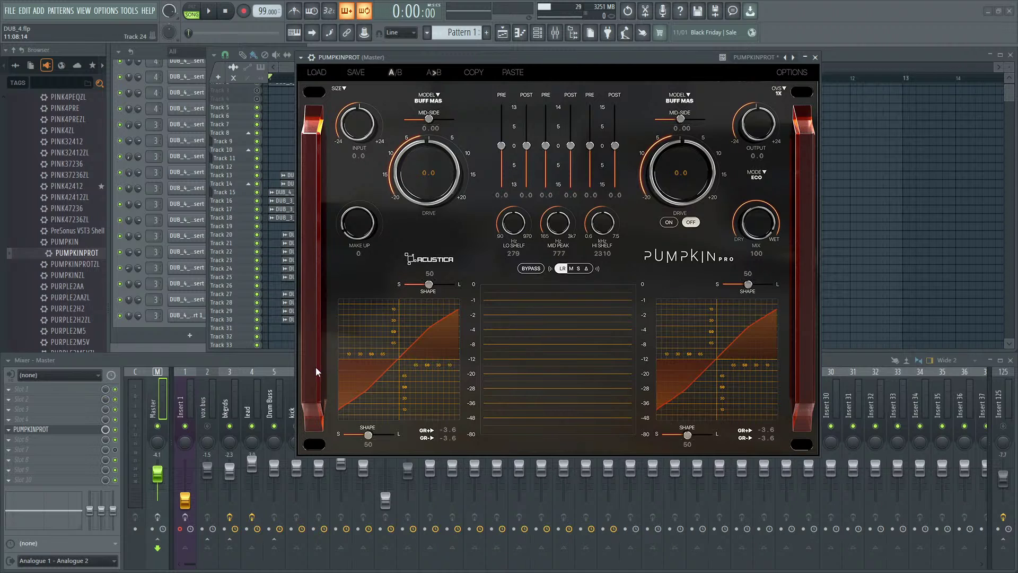
# Step: Start song playback and bring the PUMPKINPROT plugin window in front of the mixer
pyautogui.click(229, 359)
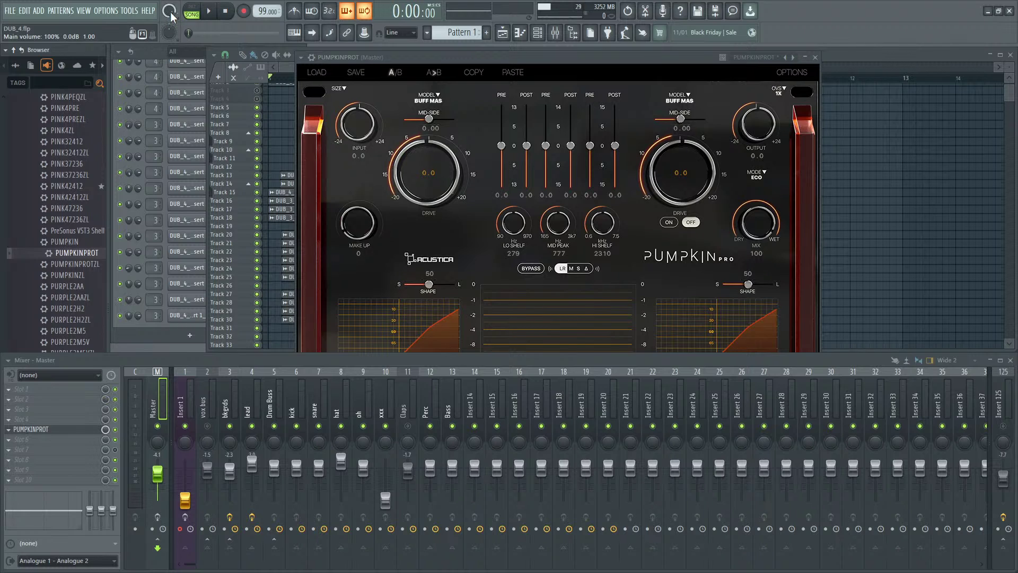
pyautogui.click(211, 12)
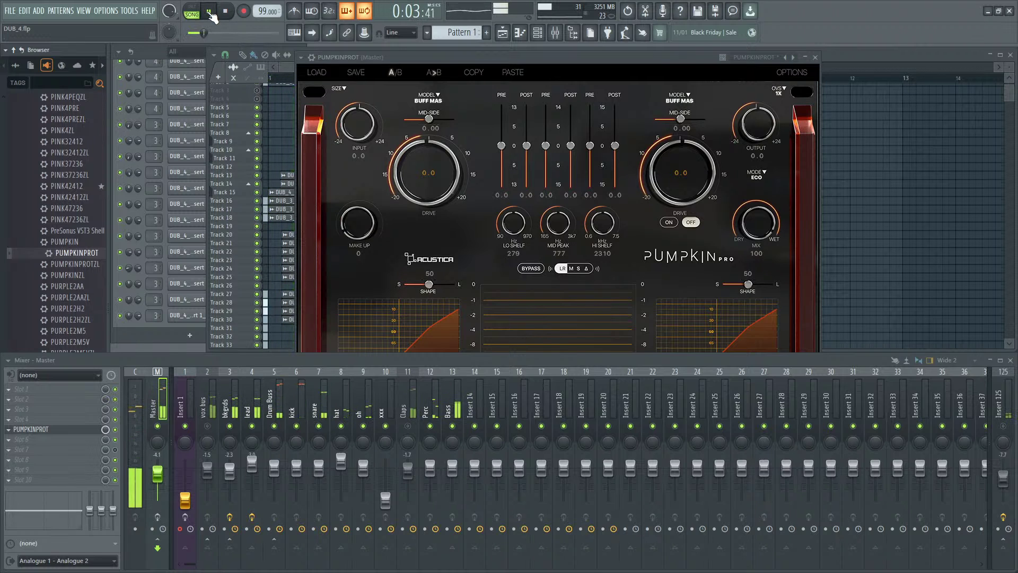
pyautogui.click(606, 70)
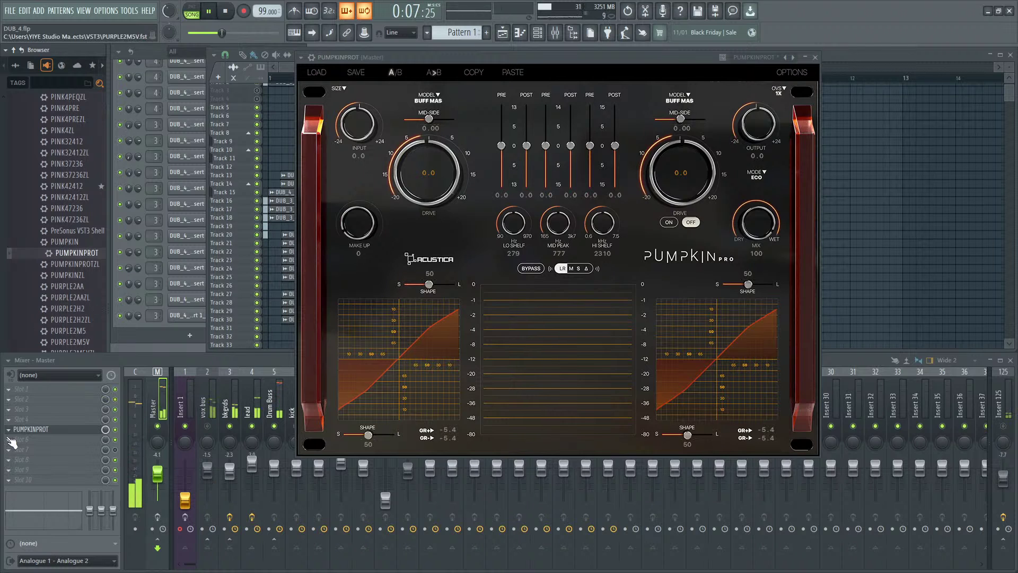
# Step: Hide the browser panel to free up workspace and save the project
pyautogui.moveTo(108, 295); pyautogui.dragTo(5, 297)
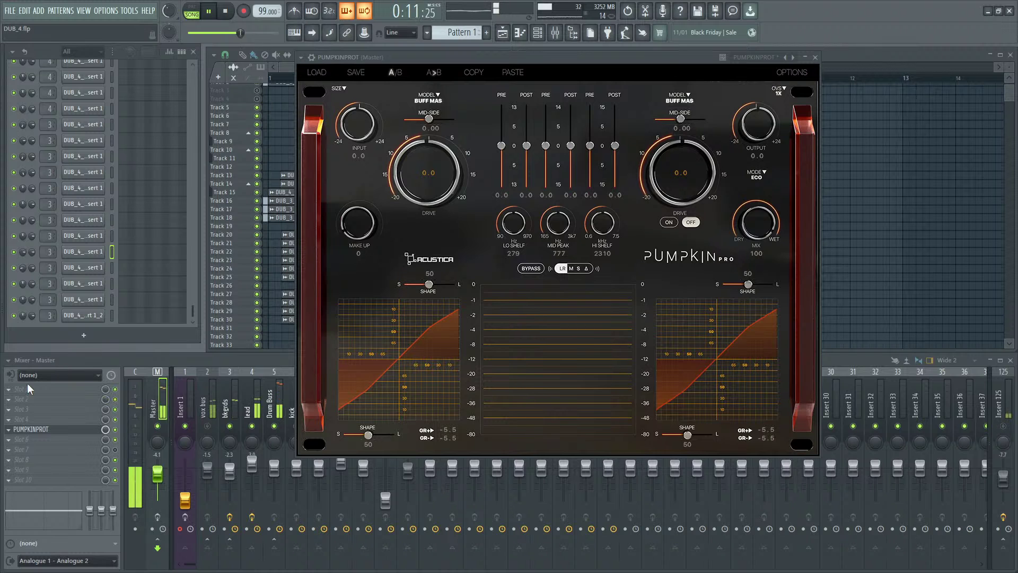
pyautogui.click(11, 401)
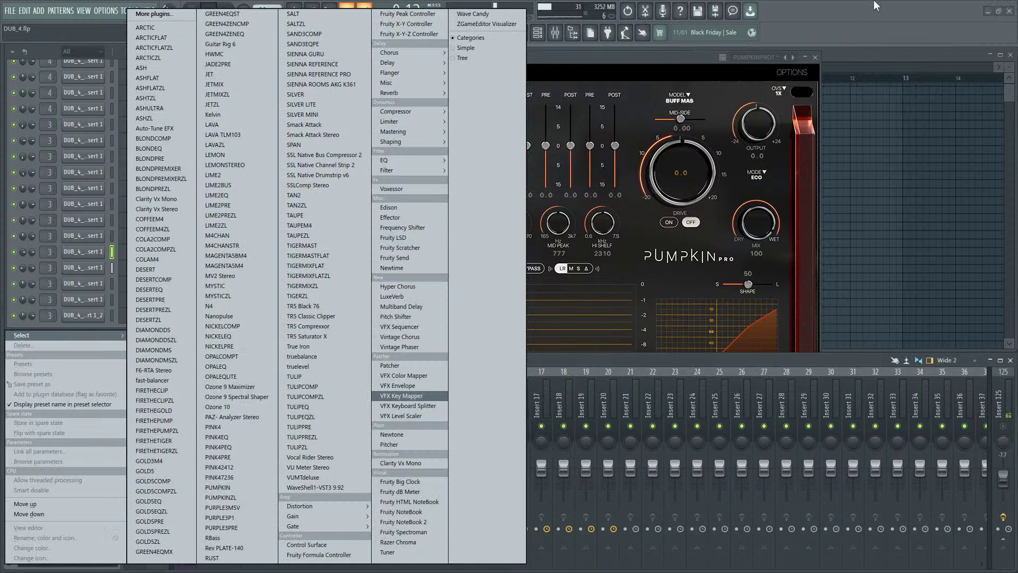
pyautogui.click(7, 35)
pyautogui.click(9, 10)
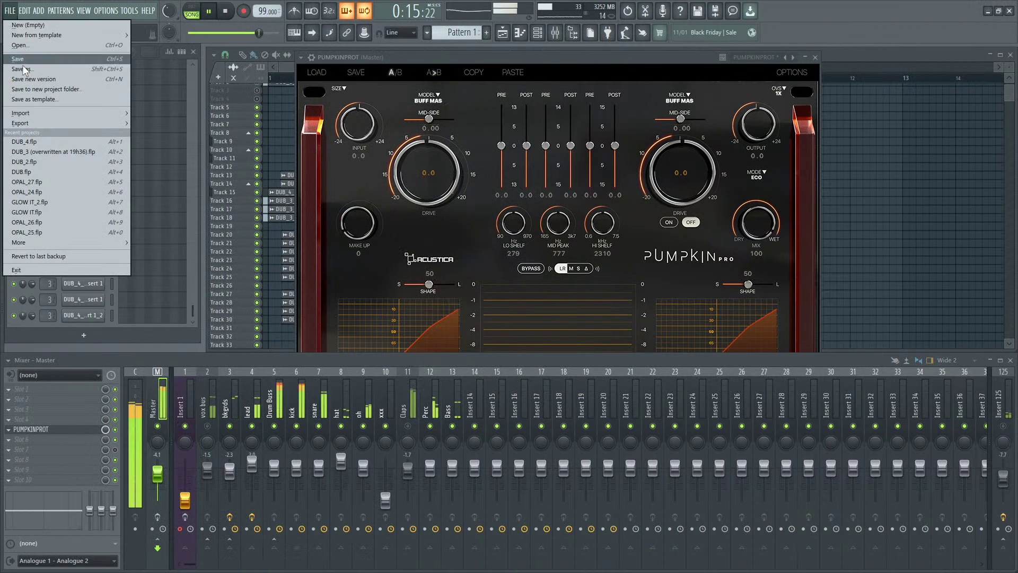
pyautogui.click(28, 62)
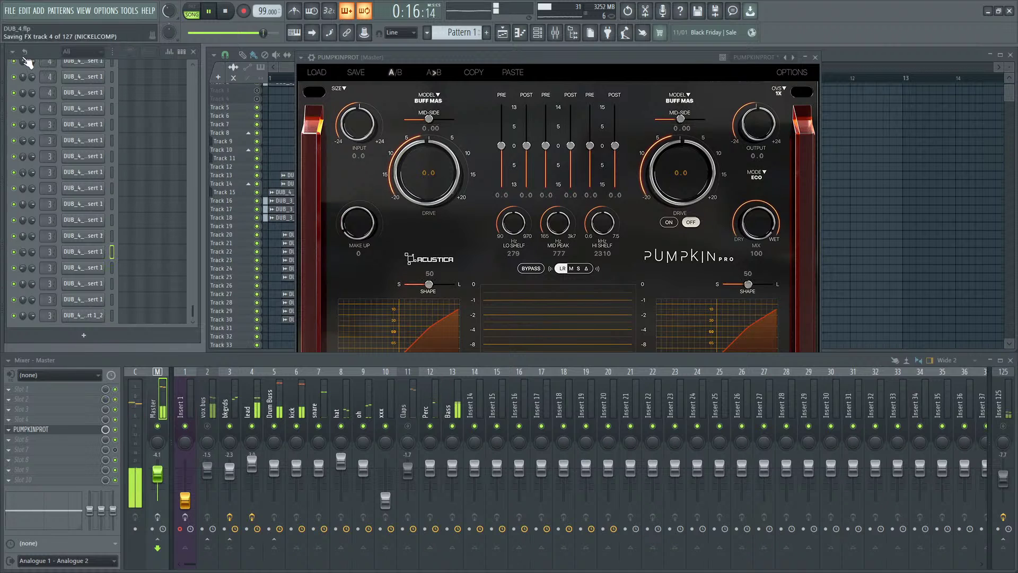
# Step: Load PUMPKIN into effect slot 3 of the Master track and arrange its window beside the PUMPKINPROT window
pyautogui.click(9, 419)
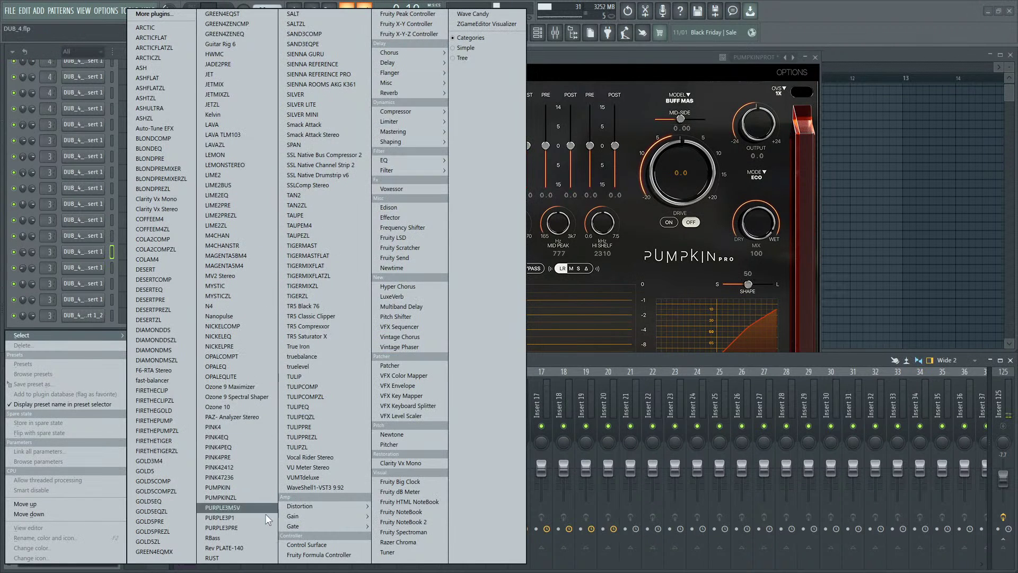
pyautogui.click(229, 486)
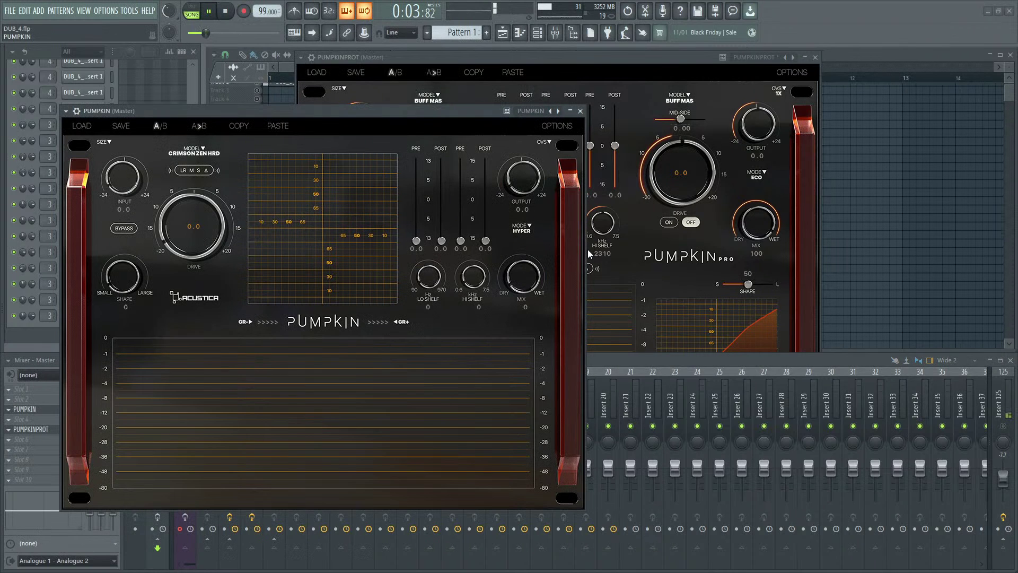
pyautogui.moveTo(388, 113); pyautogui.dragTo(794, 142)
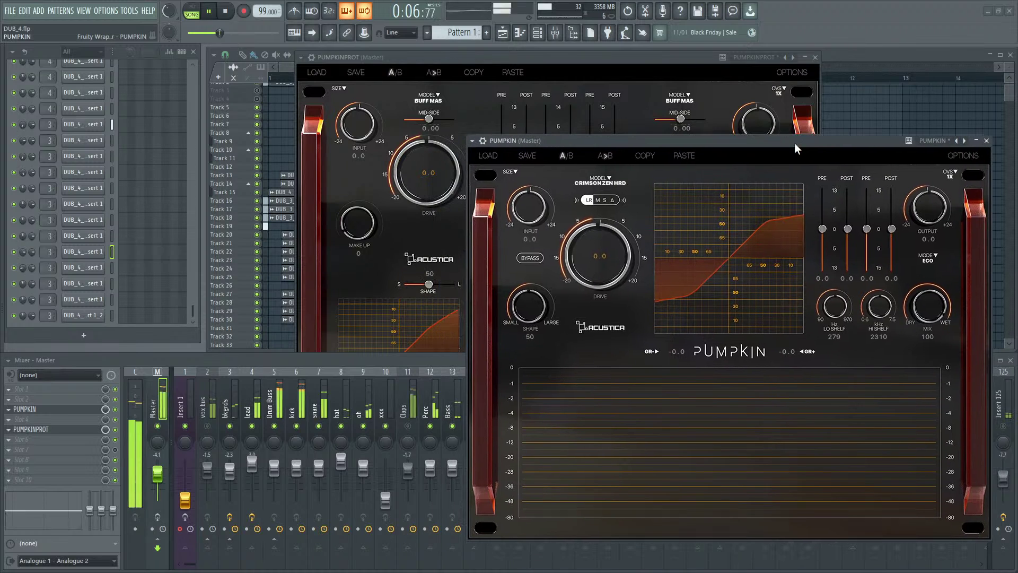
pyautogui.click(509, 53)
pyautogui.moveTo(581, 61); pyautogui.dragTo(311, 132)
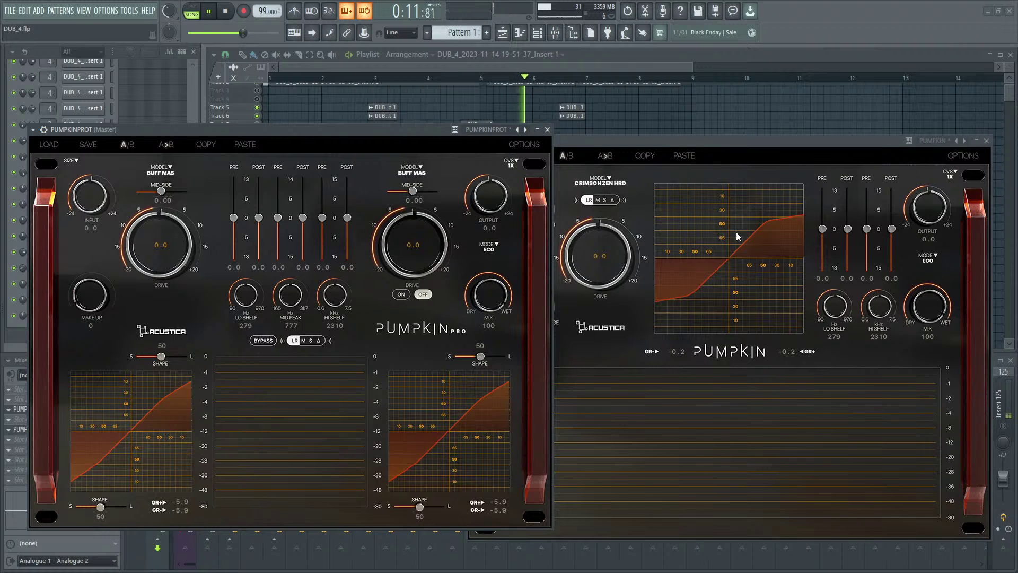
# Step: Compare the oversampling options offered by PUMPKIN with those of PUMPKINPROT
pyautogui.click(743, 259)
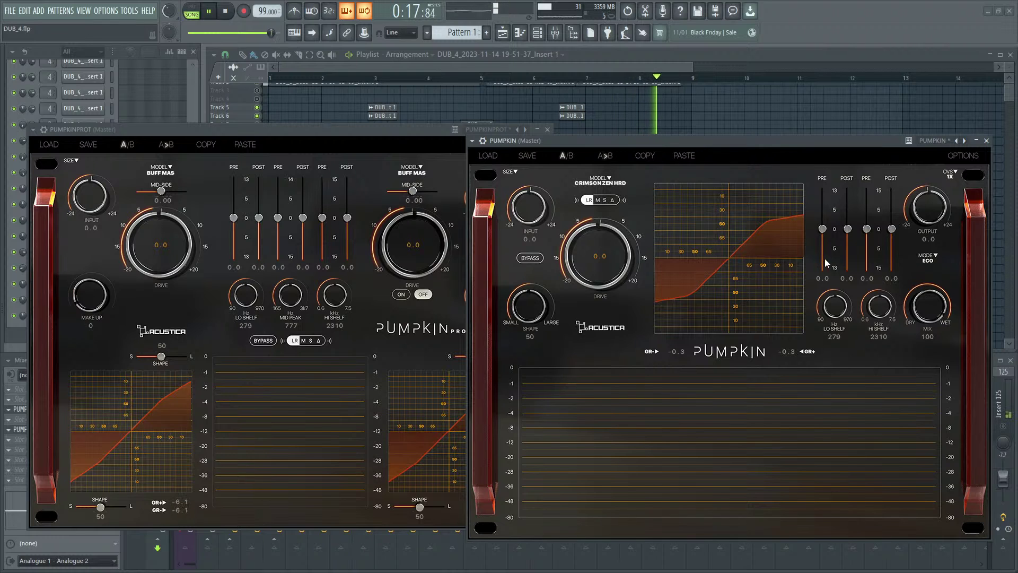
pyautogui.click(360, 345)
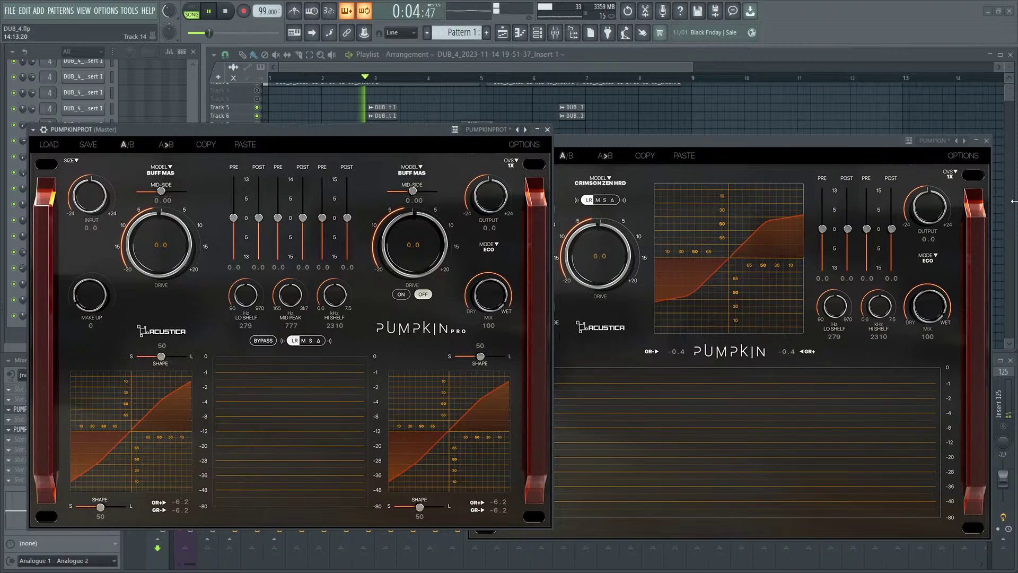
pyautogui.click(949, 175)
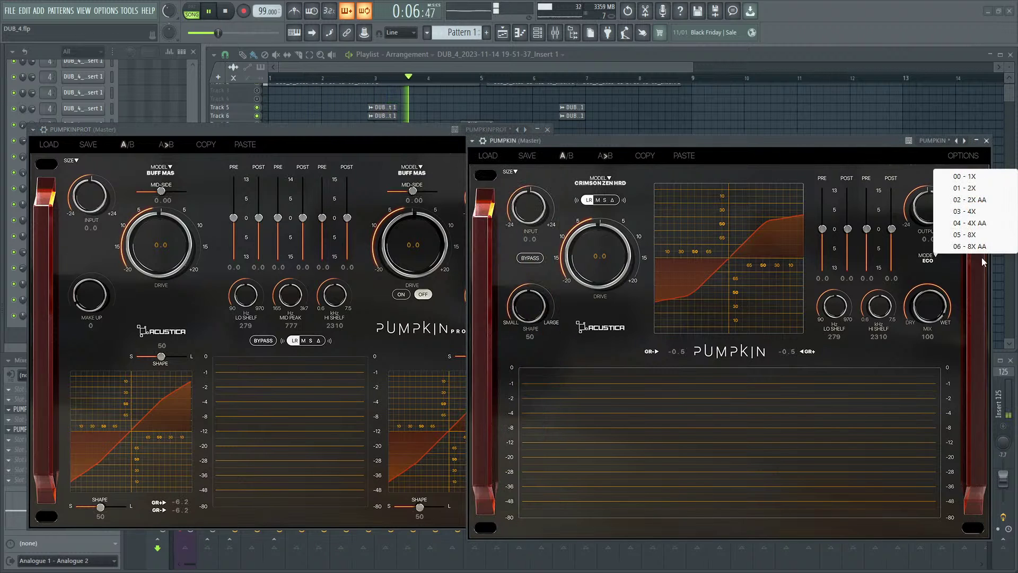
pyautogui.click(793, 170)
pyautogui.click(509, 130)
pyautogui.click(511, 161)
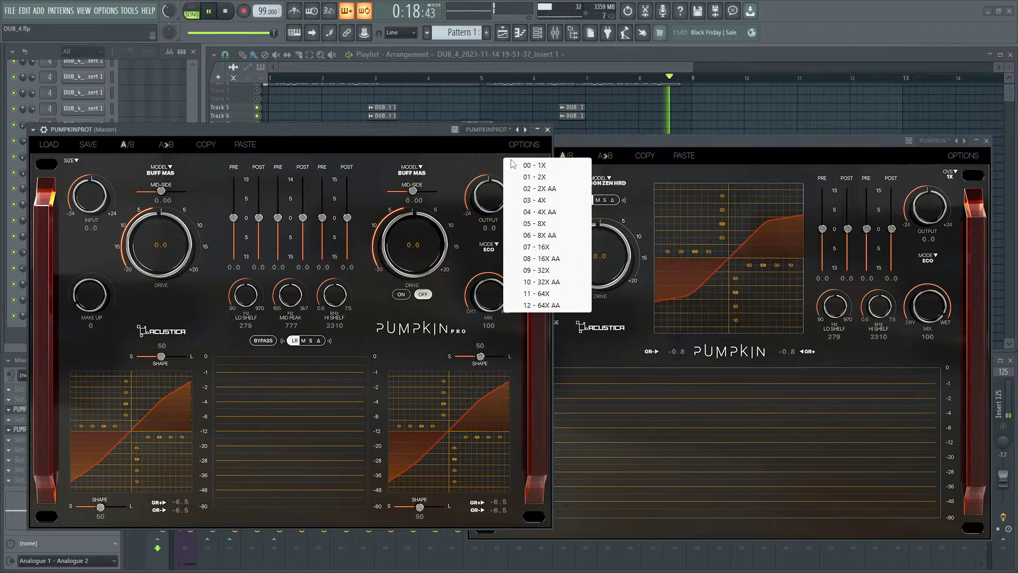
pyautogui.click(513, 164)
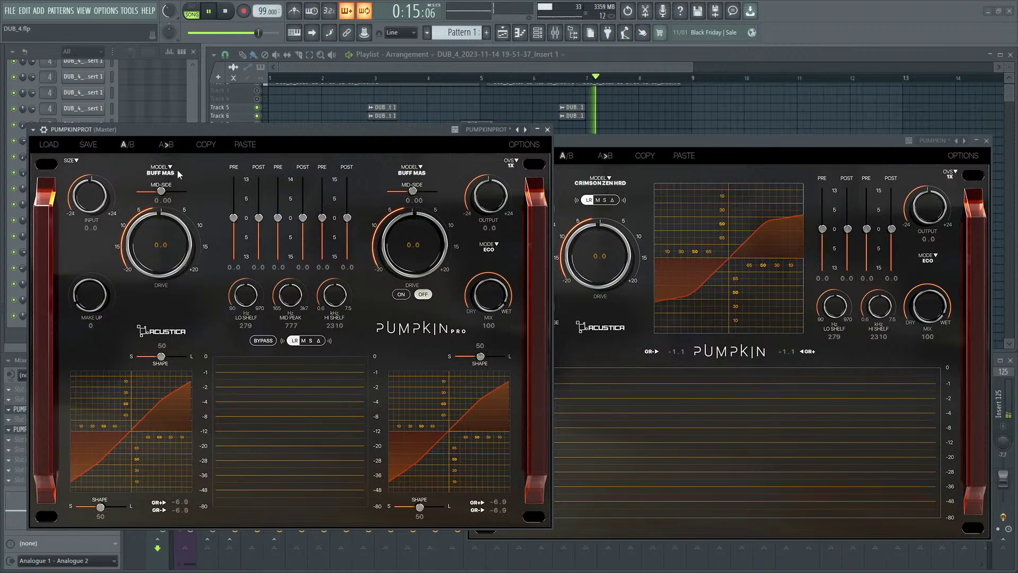
# Step: Compare PUMPKIN's list of saturation models with PUMPKINPROT's model list
pyautogui.click(637, 189)
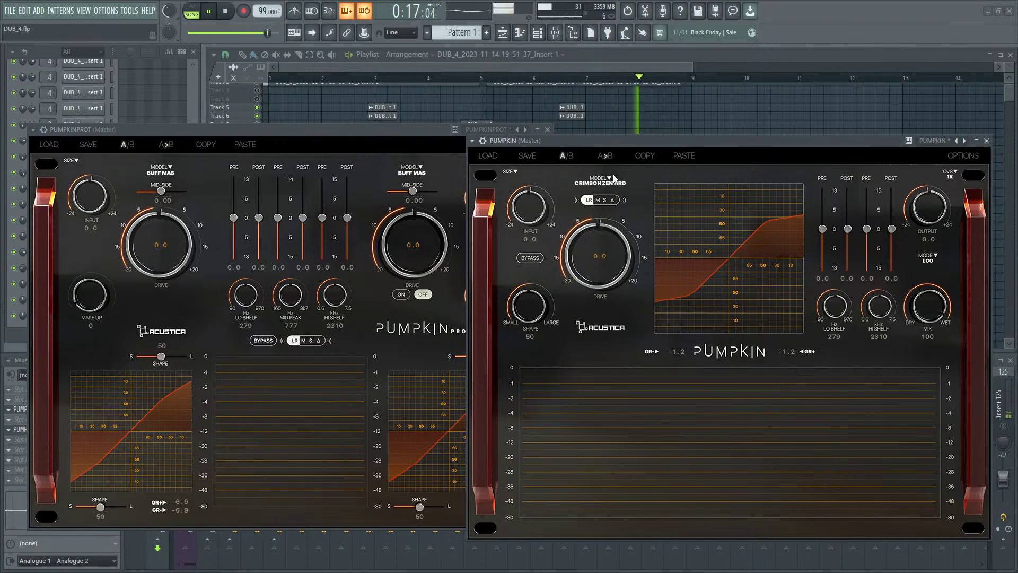
pyautogui.click(615, 180)
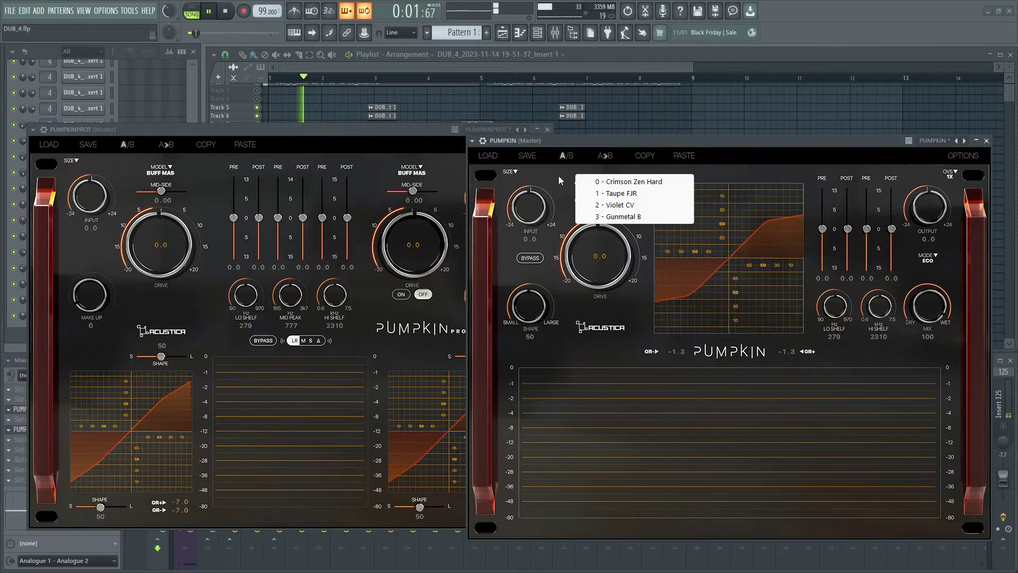
pyautogui.click(614, 182)
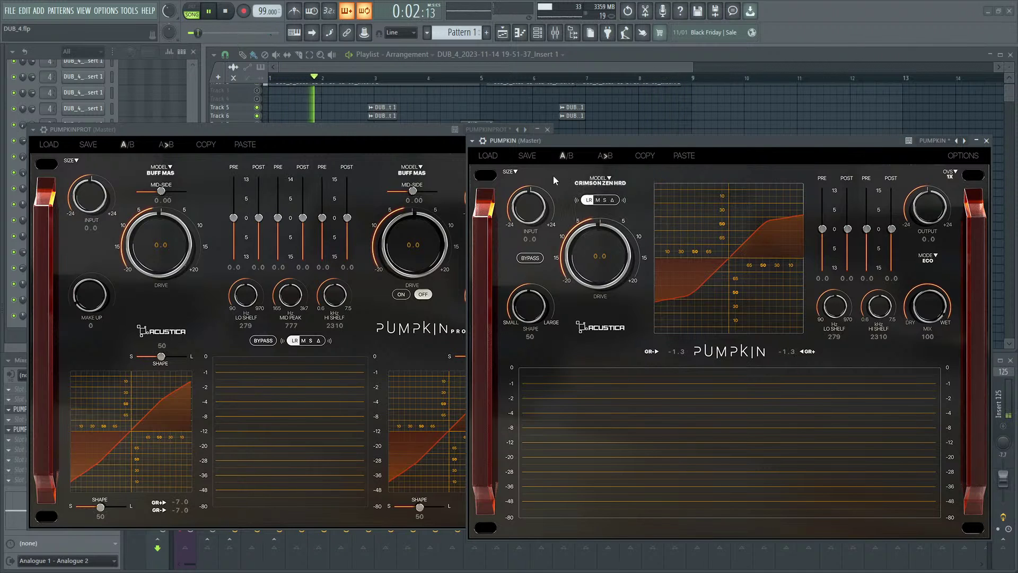
pyautogui.click(170, 173)
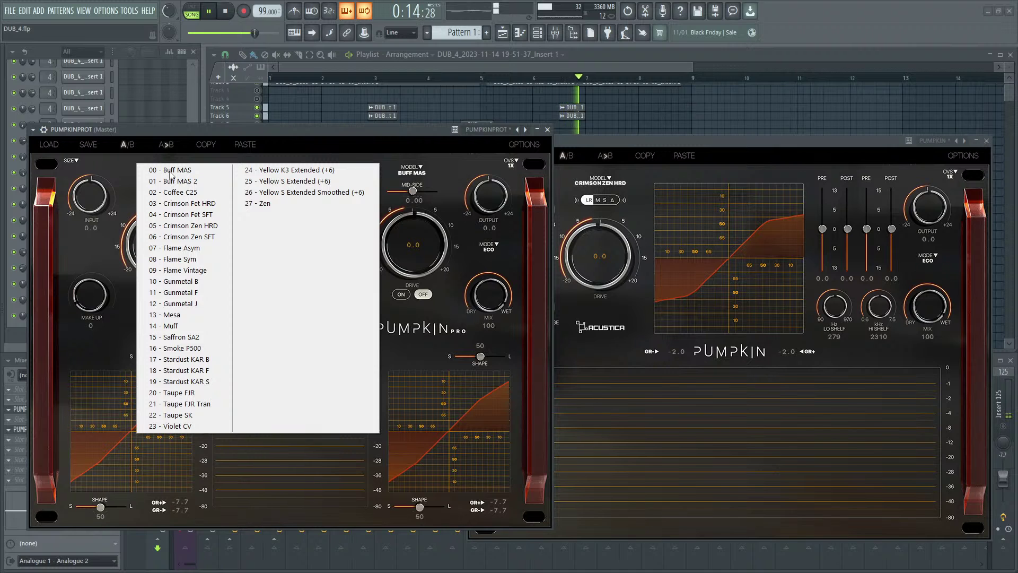
pyautogui.click(170, 173)
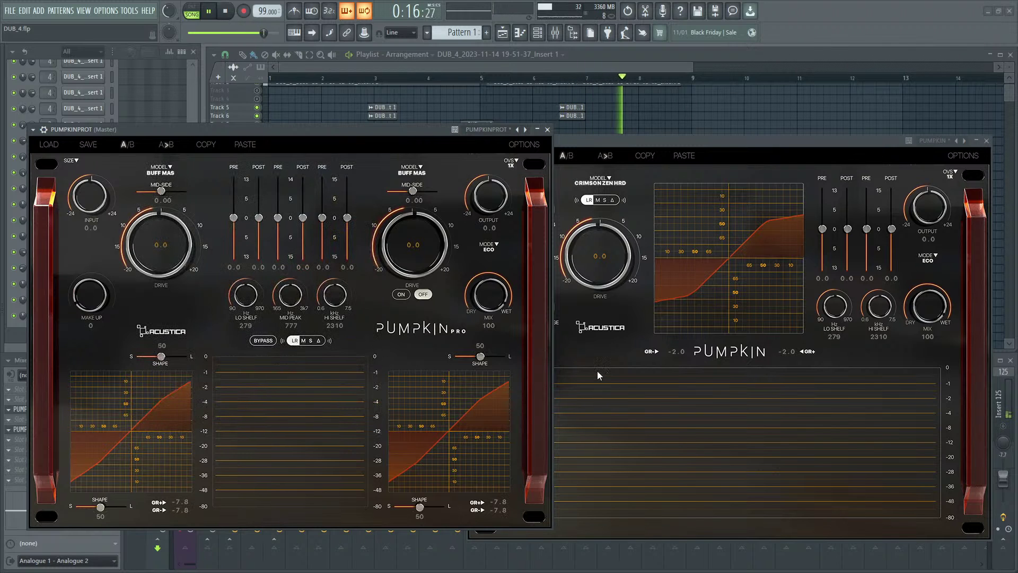
# Step: Close the PUMPKIN window and review the first model list in PUMPKINPROT, keeping Buff MAS
pyautogui.click(987, 140)
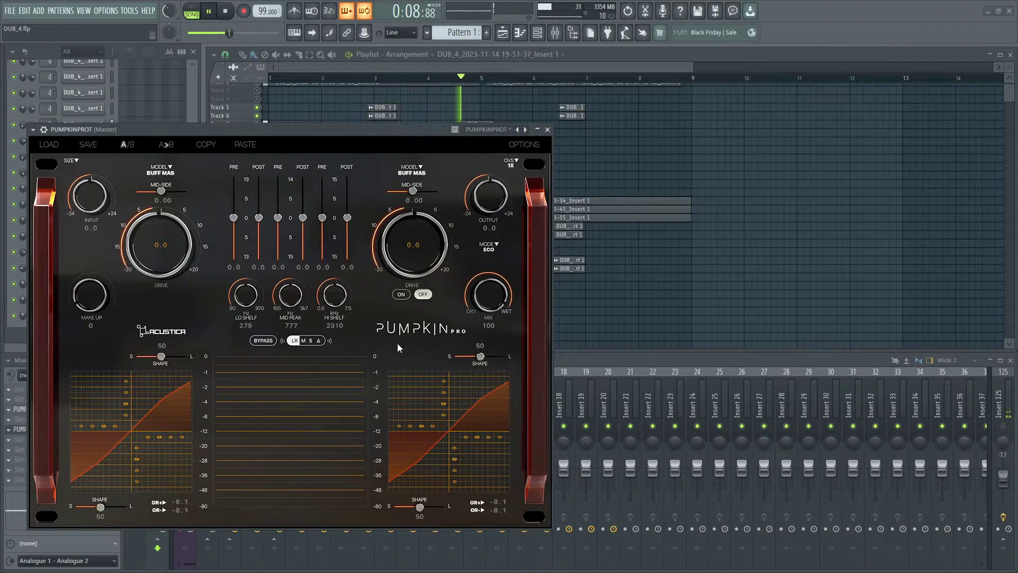
pyautogui.click(162, 173)
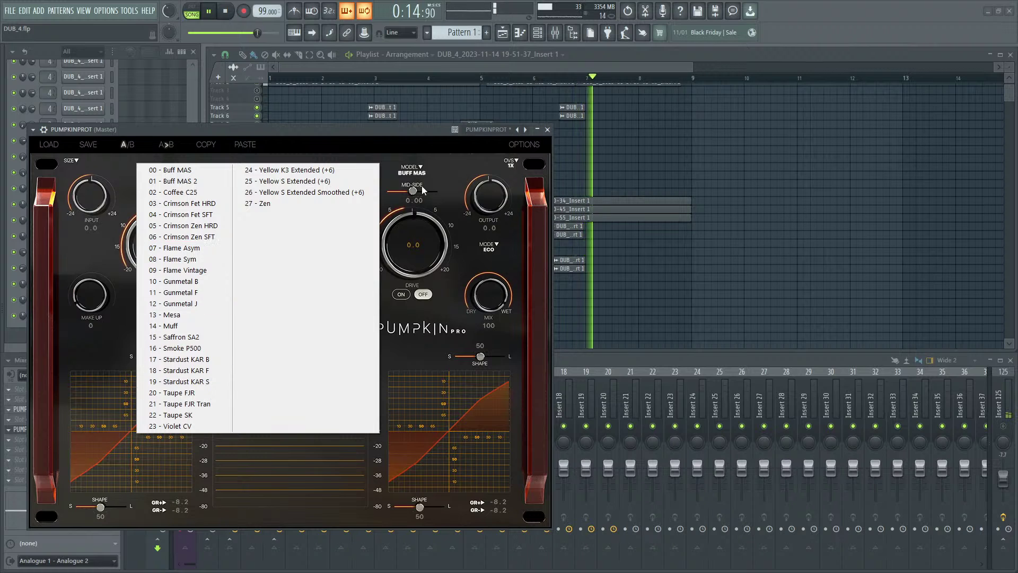
pyautogui.click(170, 171)
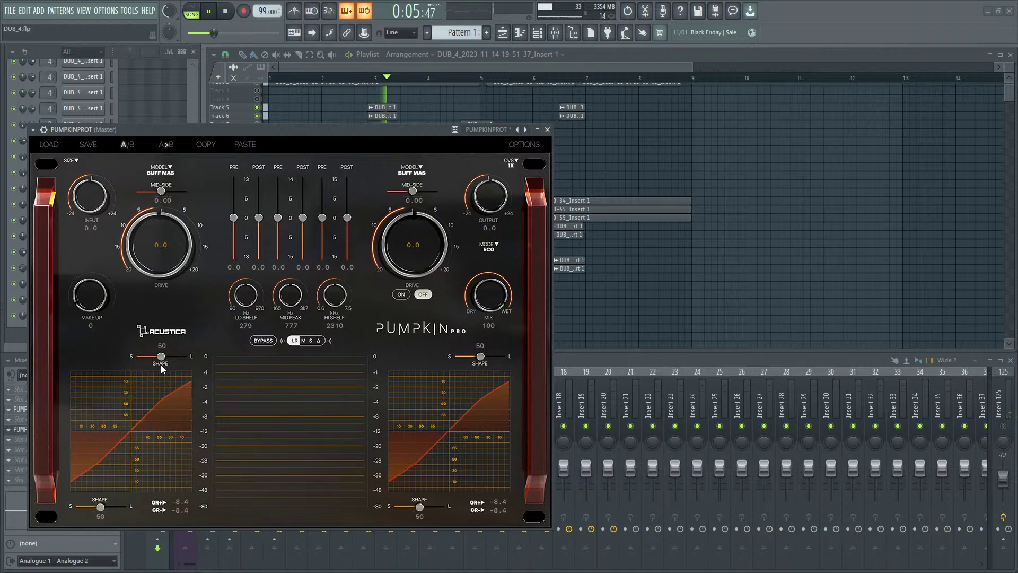
pyautogui.moveTo(164, 360); pyautogui.dragTo(159, 362)
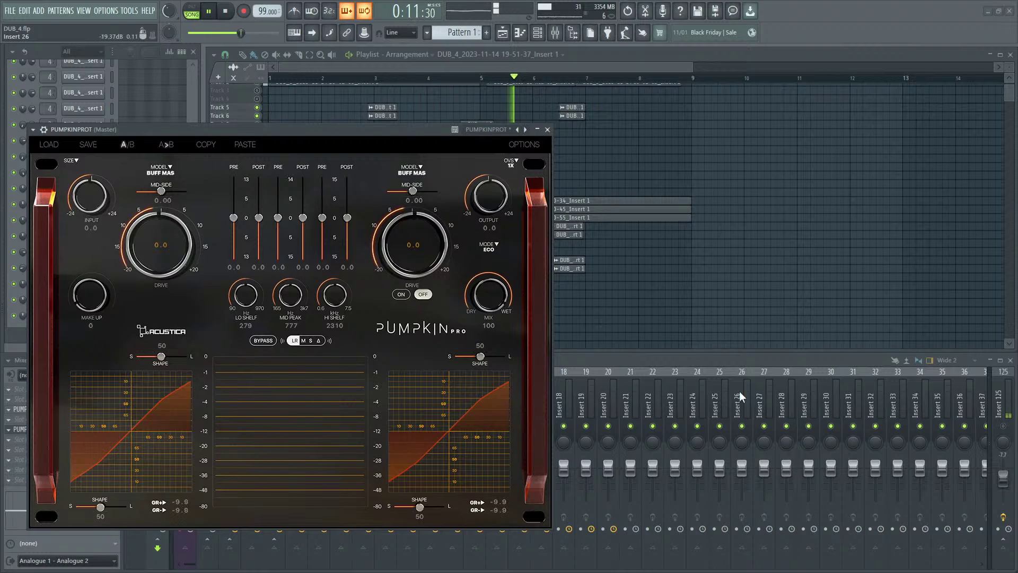
# Step: Bring the mixer in front of the PUMPKINPROT window and save the project again
pyautogui.click(596, 372)
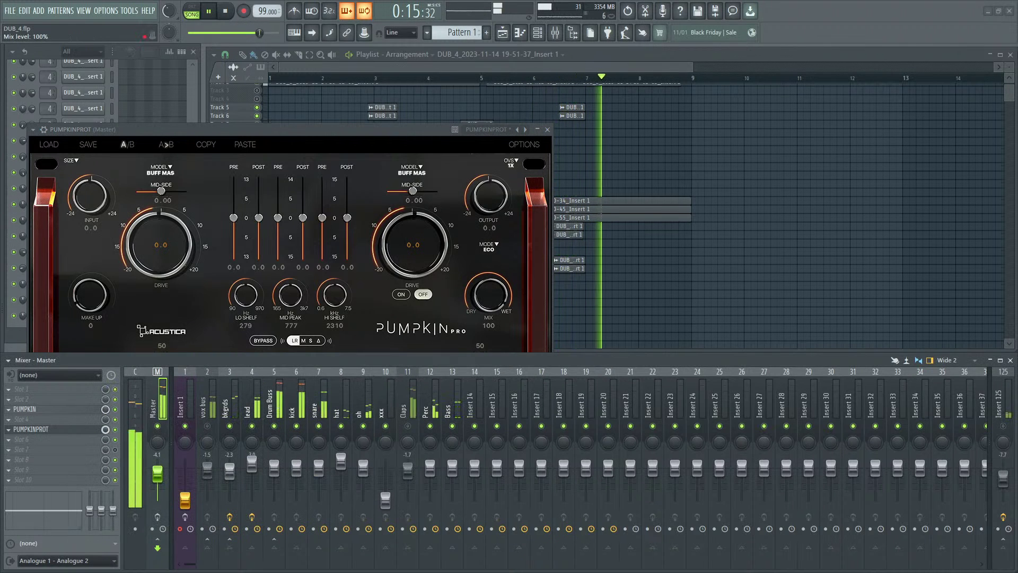
pyautogui.click(201, 272)
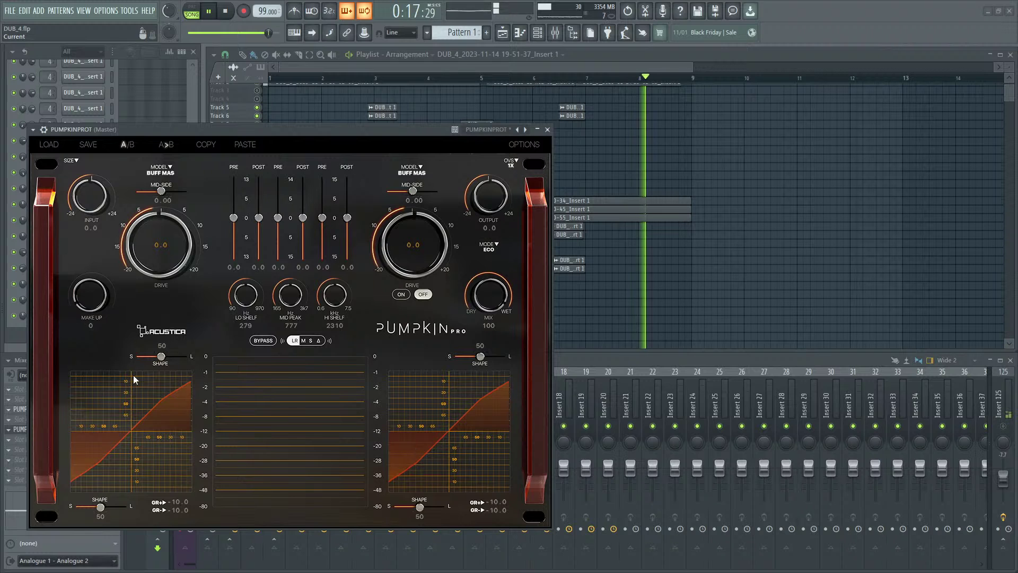
pyautogui.click(561, 359)
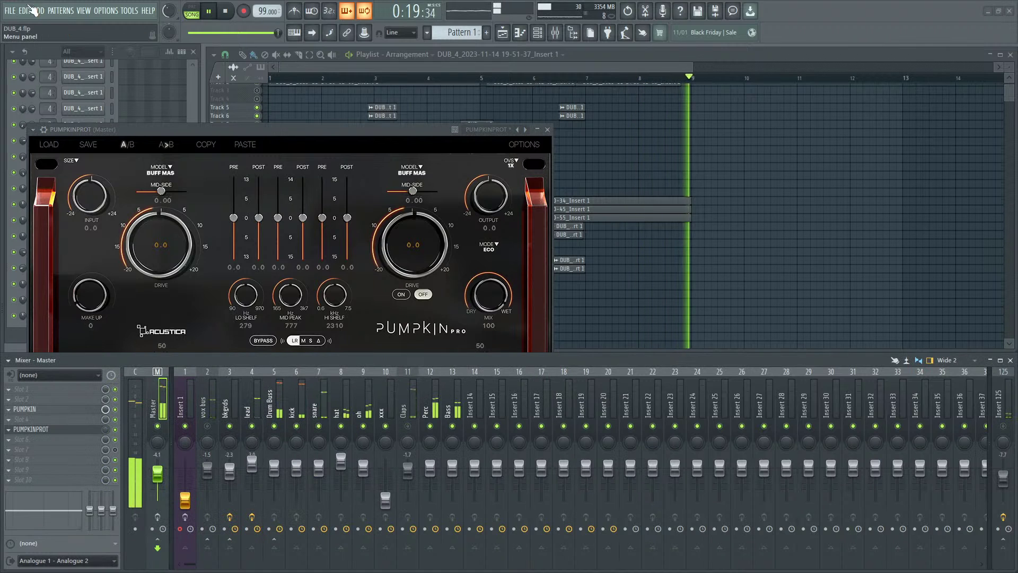
pyautogui.click(10, 11)
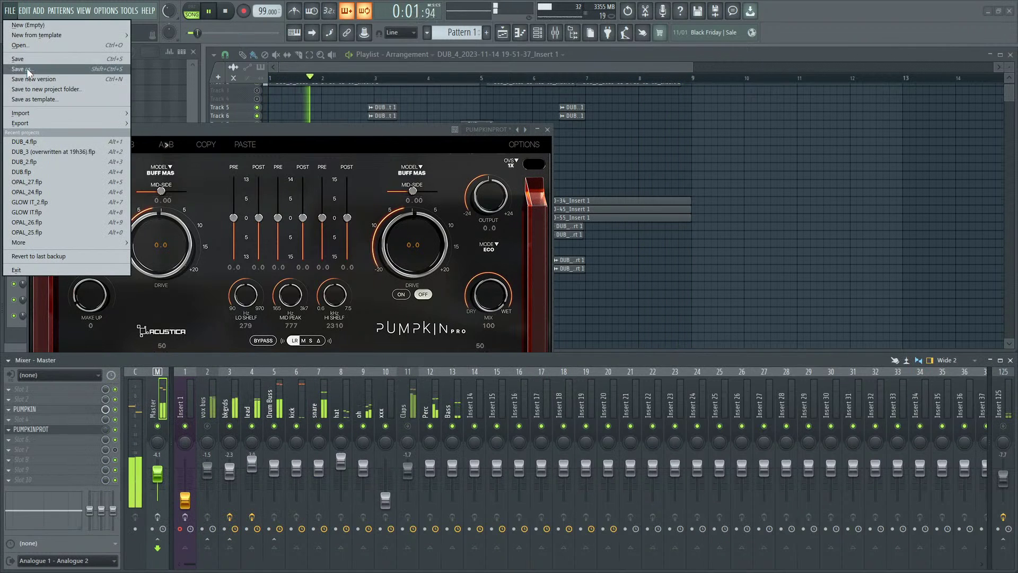
pyautogui.click(18, 59)
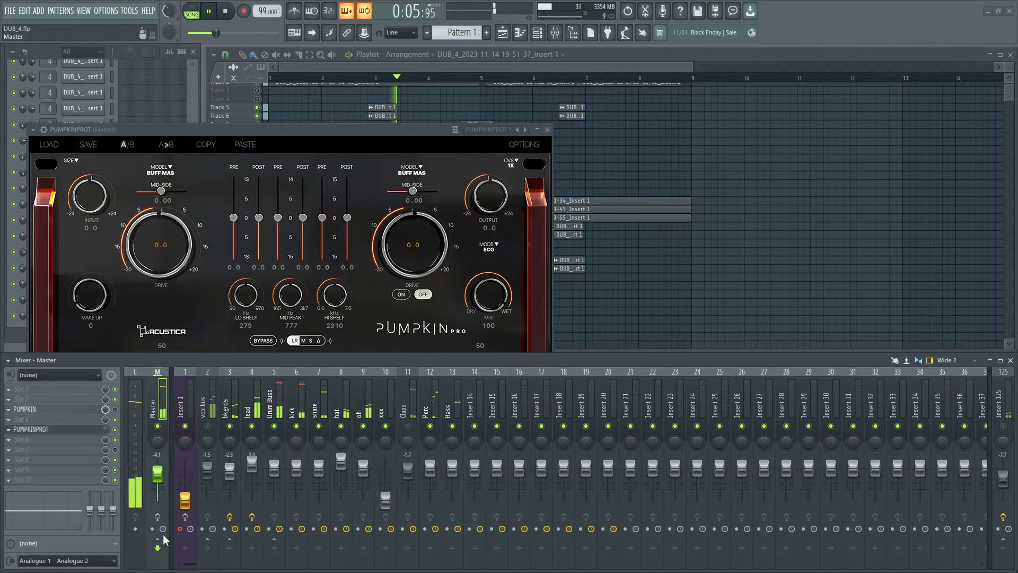
# Step: Turn off the effects on the bkgrds mixer track and move the PUMPKINPROT window clear of the Master's effect slots
pyautogui.click(517, 338)
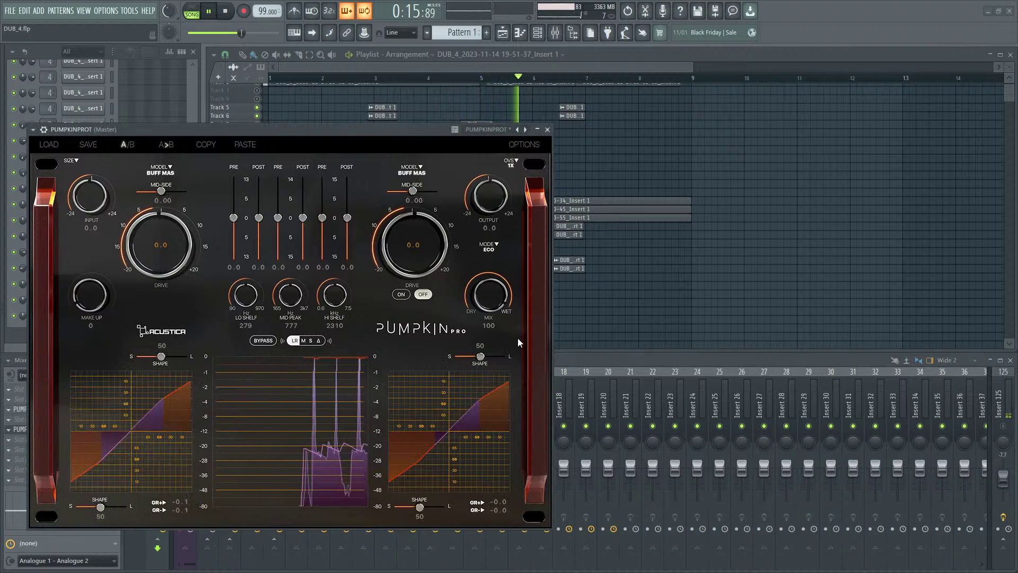
pyautogui.click(365, 541)
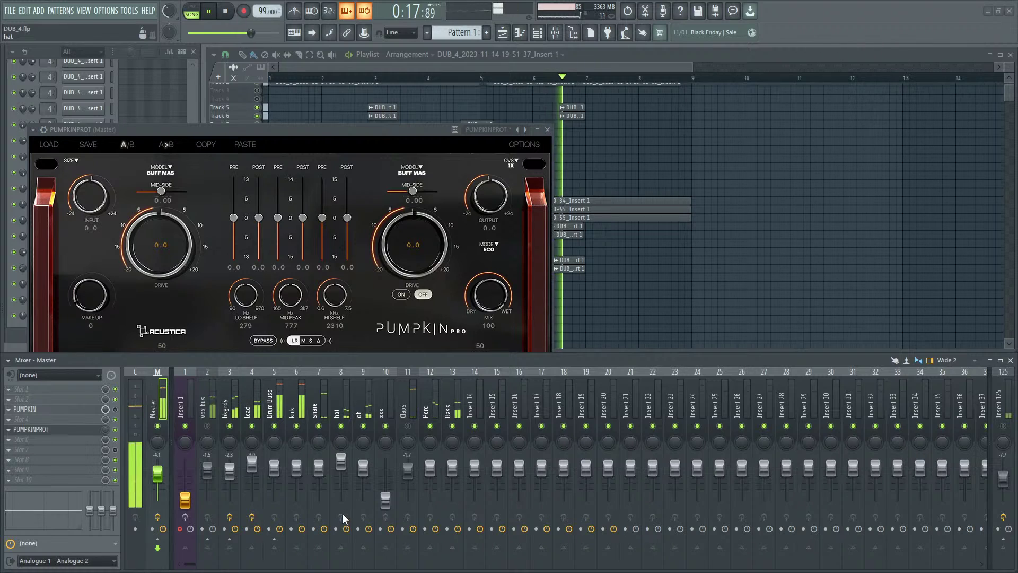
pyautogui.click(229, 517)
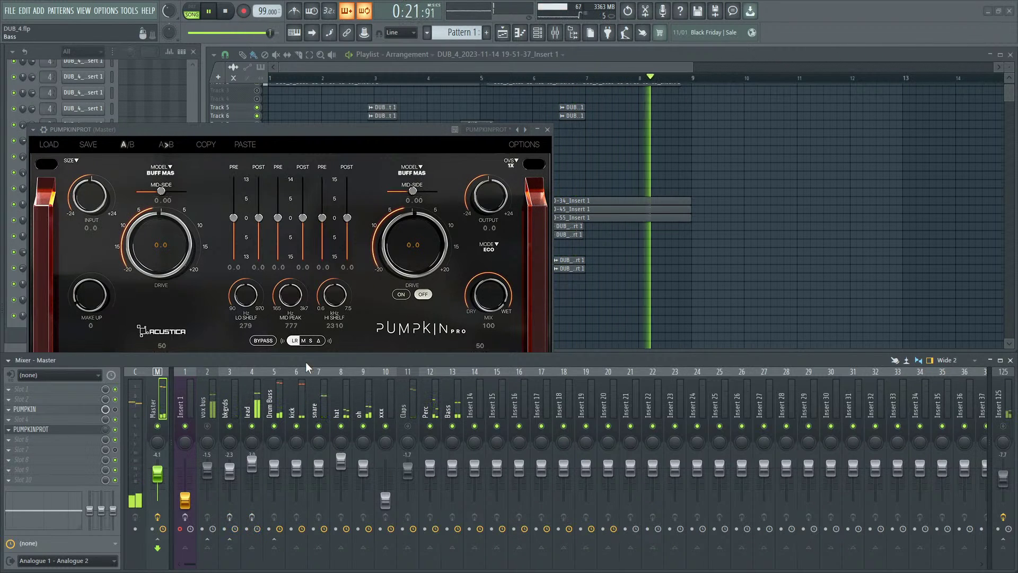
pyautogui.click(533, 253)
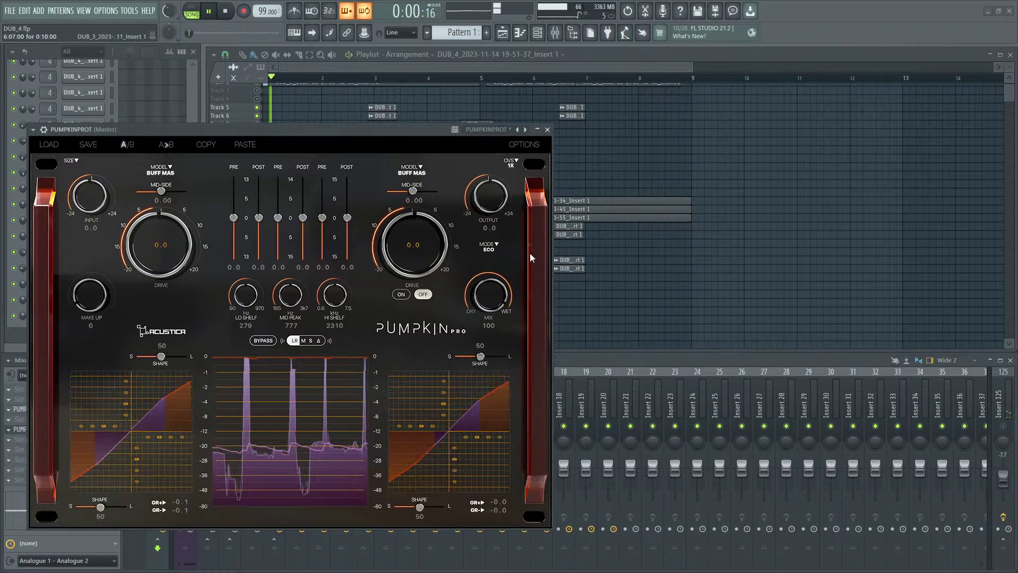
pyautogui.moveTo(387, 129); pyautogui.dragTo(665, 112)
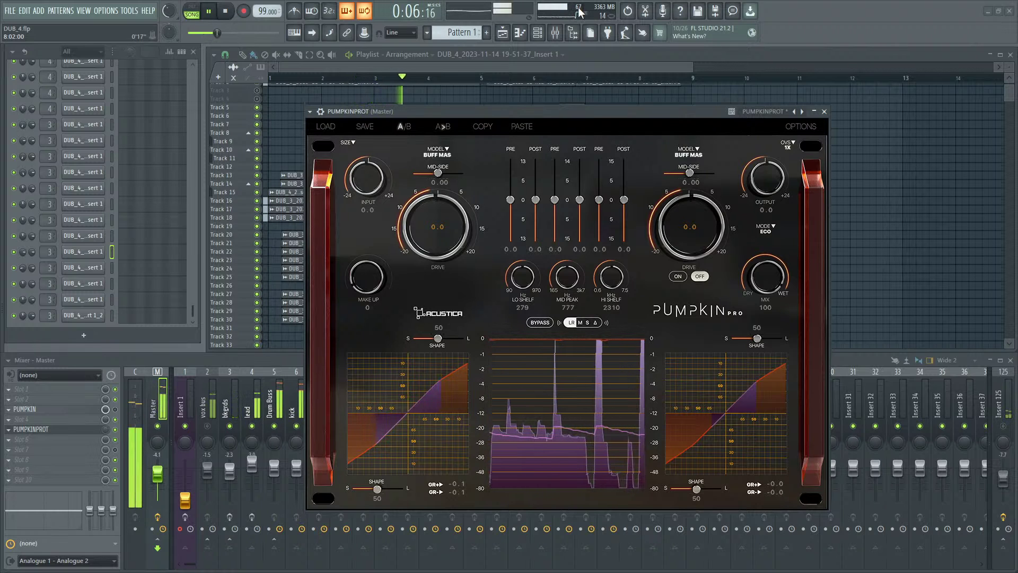
# Step: Compare the Master's sound by toggling PUMPKINPROT and PUMPKIN in its effect slots while the song plays, ending with PUMPKINPROT on
pyautogui.click(120, 431)
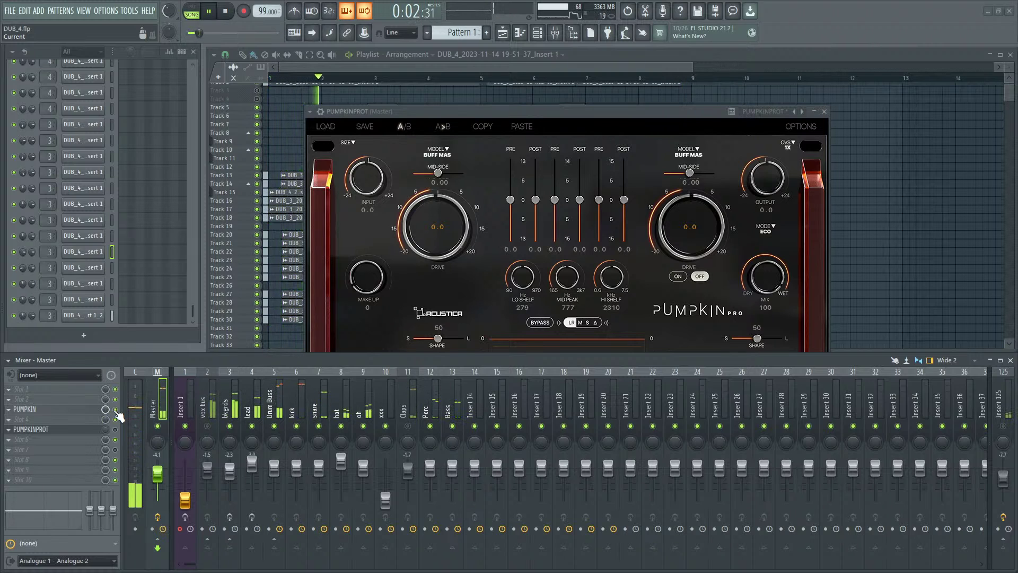
pyautogui.click(115, 409)
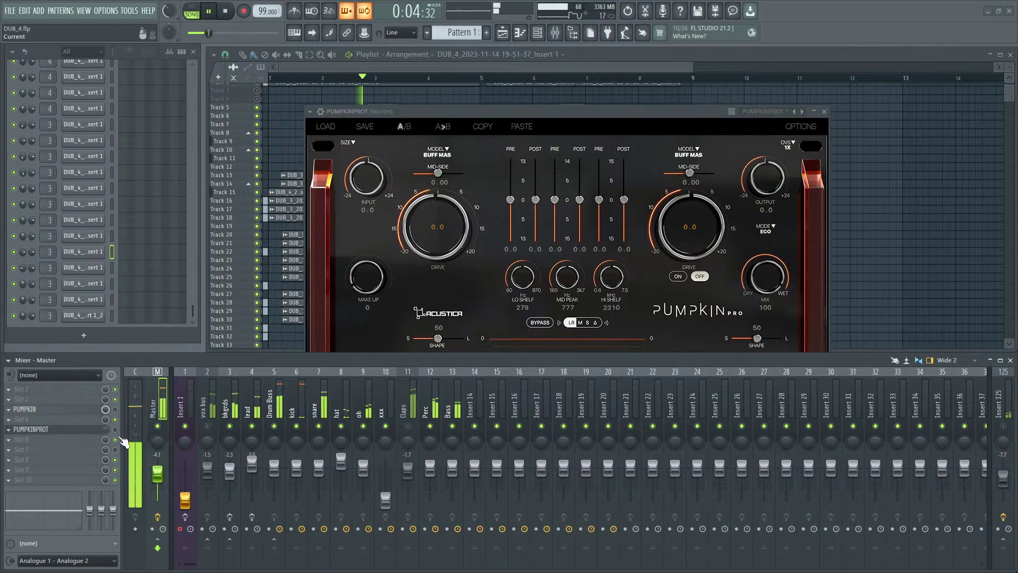
pyautogui.click(115, 429)
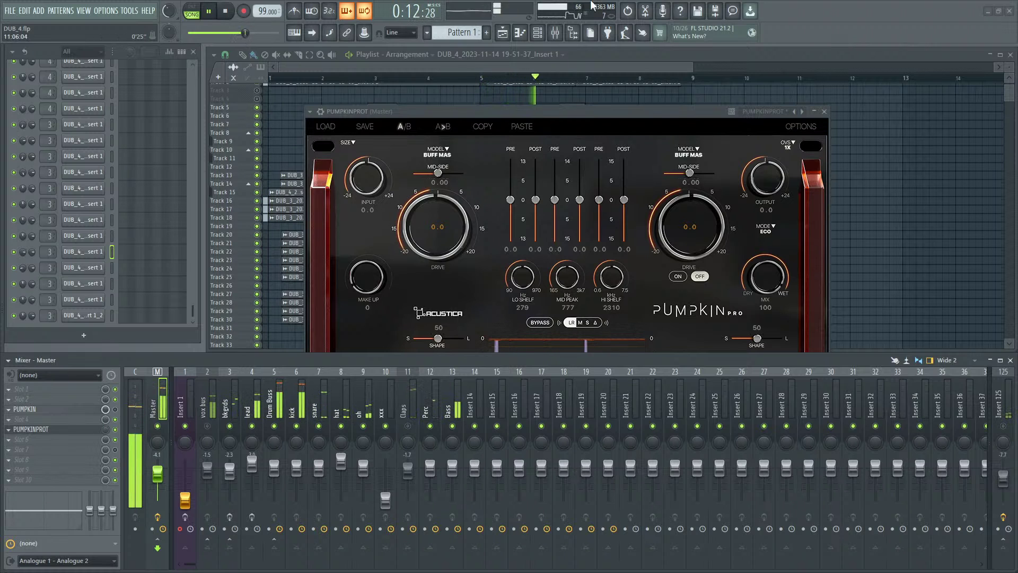
# Step: Review the oversampling options of PUMPKINPROT, keeping 1X, and stop the song
pyautogui.moveTo(602, 115); pyautogui.dragTo(584, 87)
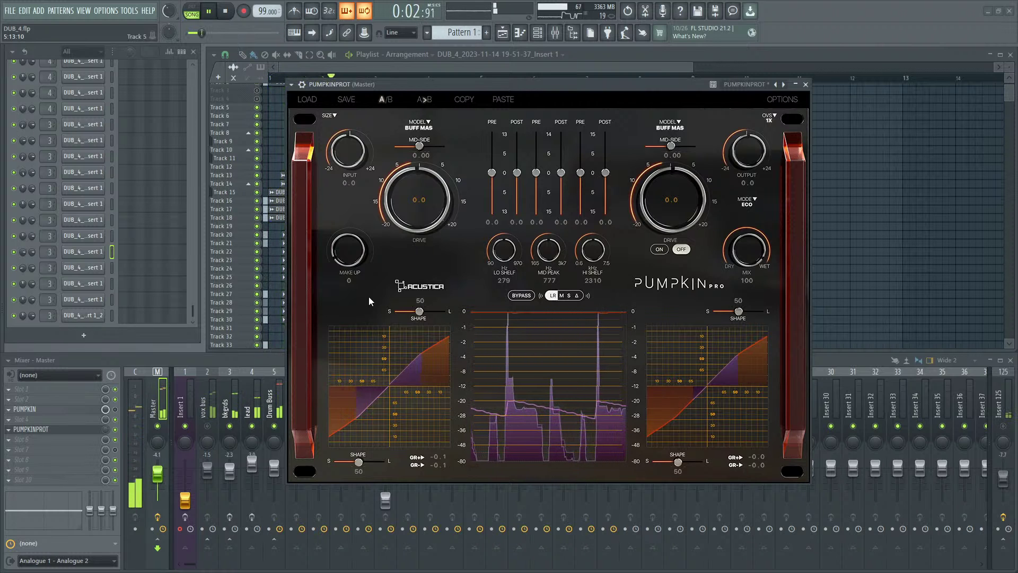
pyautogui.click(770, 118)
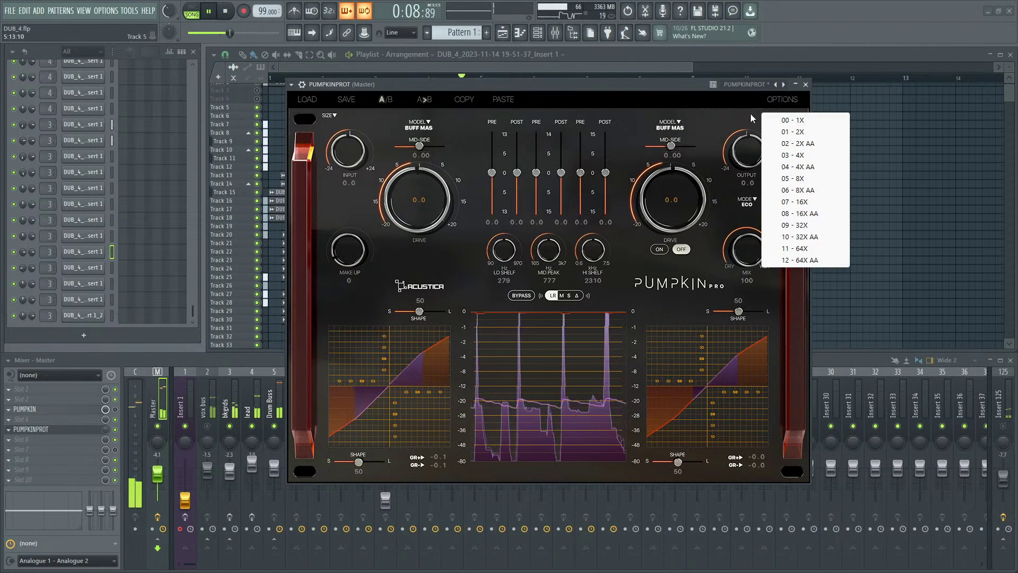
pyautogui.click(722, 125)
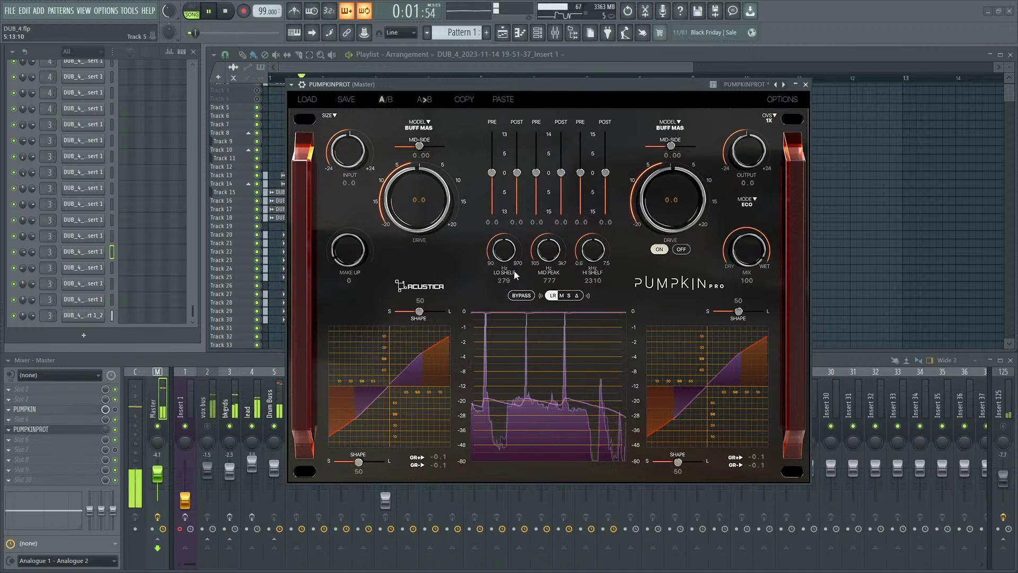
pyautogui.click(230, 13)
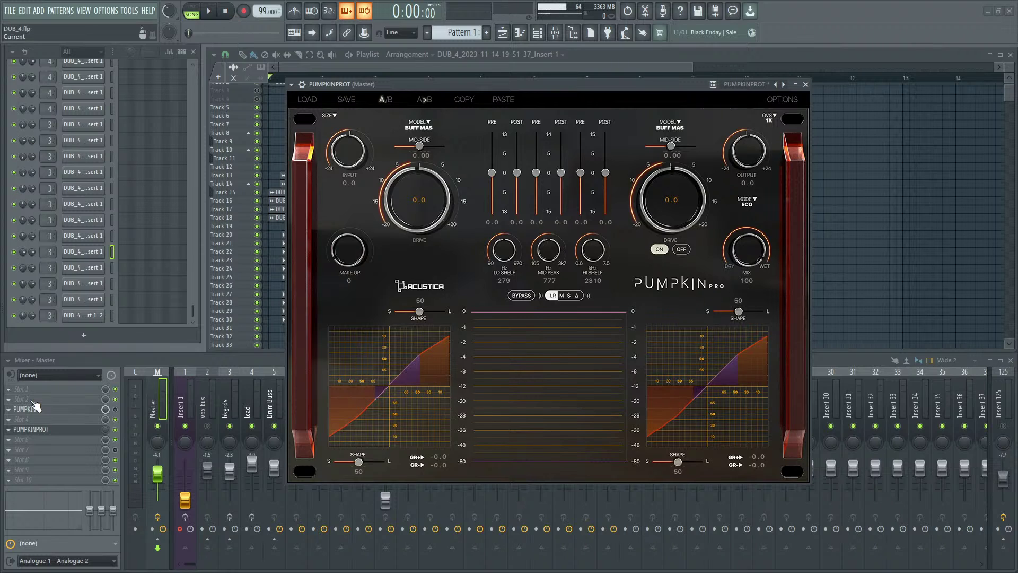
pyautogui.click(16, 408)
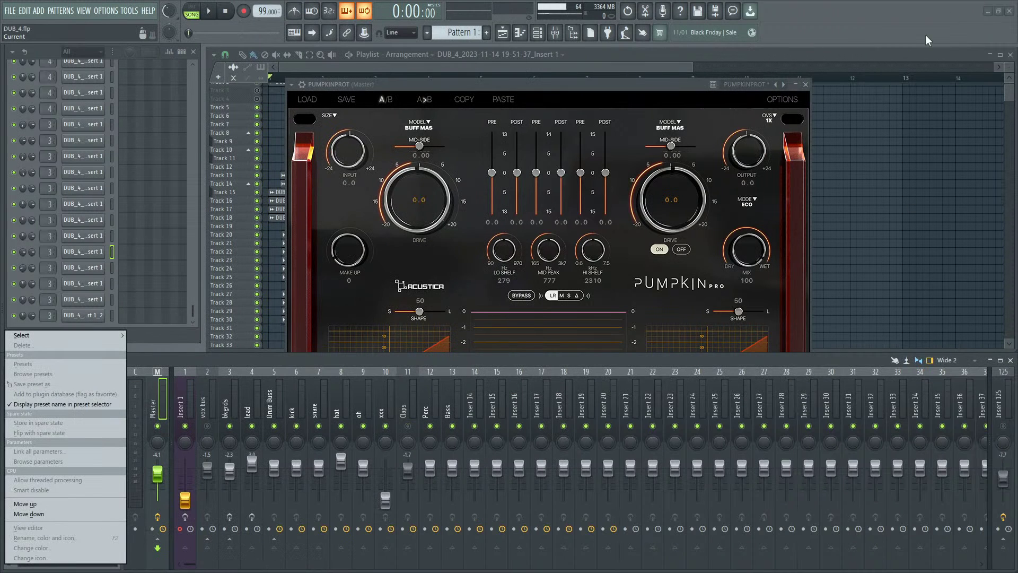
pyautogui.click(898, 42)
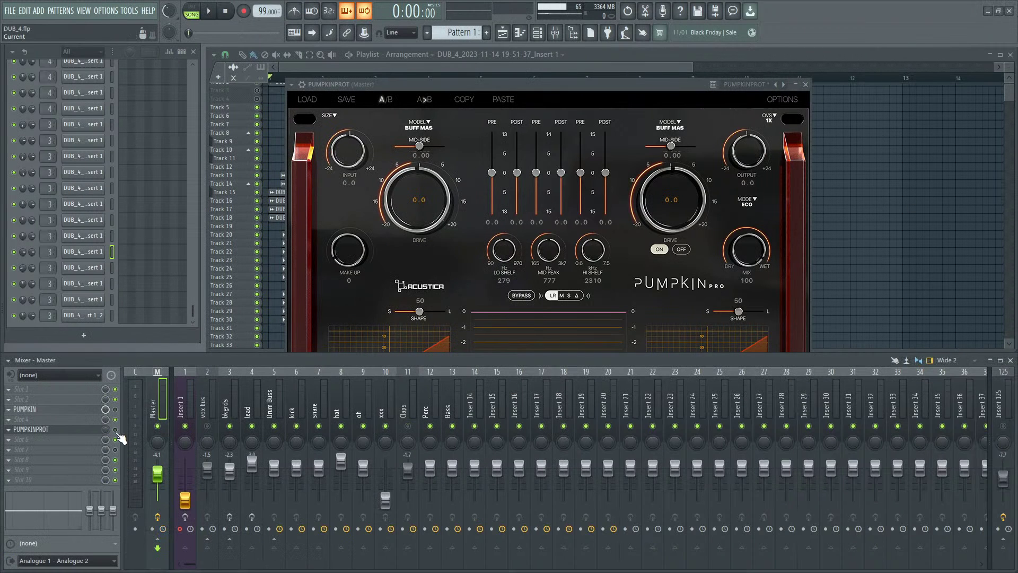
pyautogui.click(11, 11)
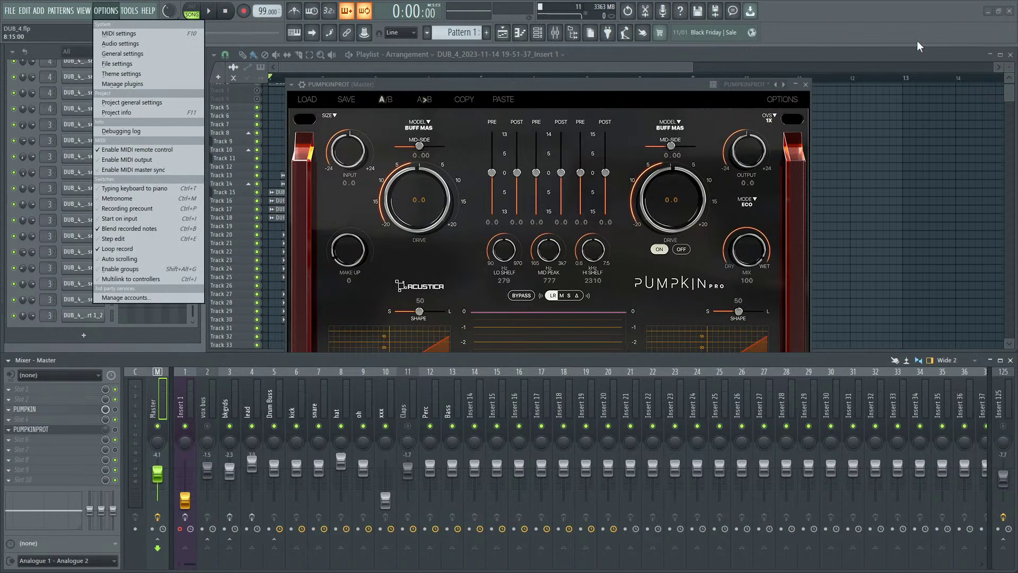
pyautogui.press('Escape')
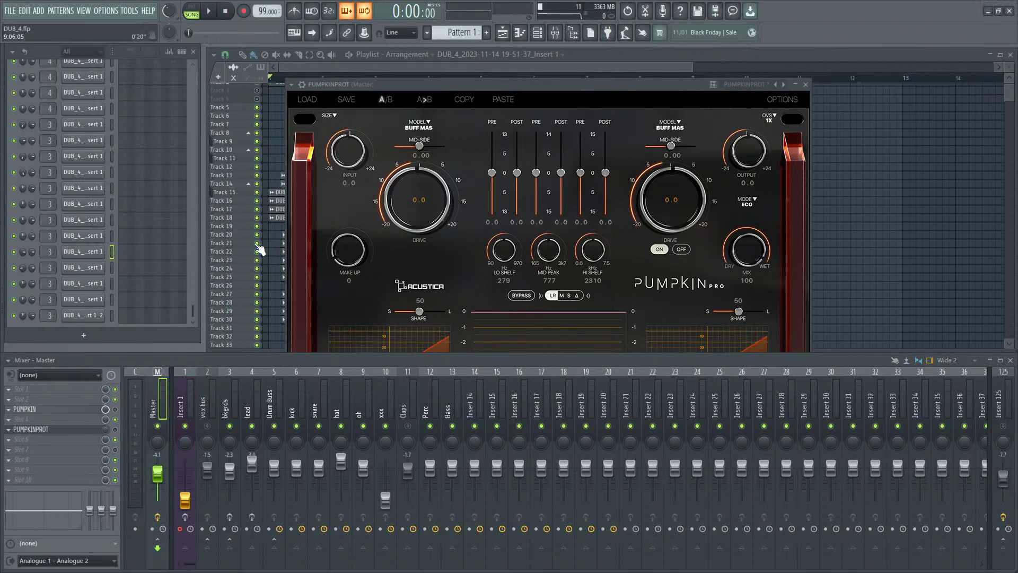
pyautogui.click(9, 450)
pyautogui.moveTo(73, 336)
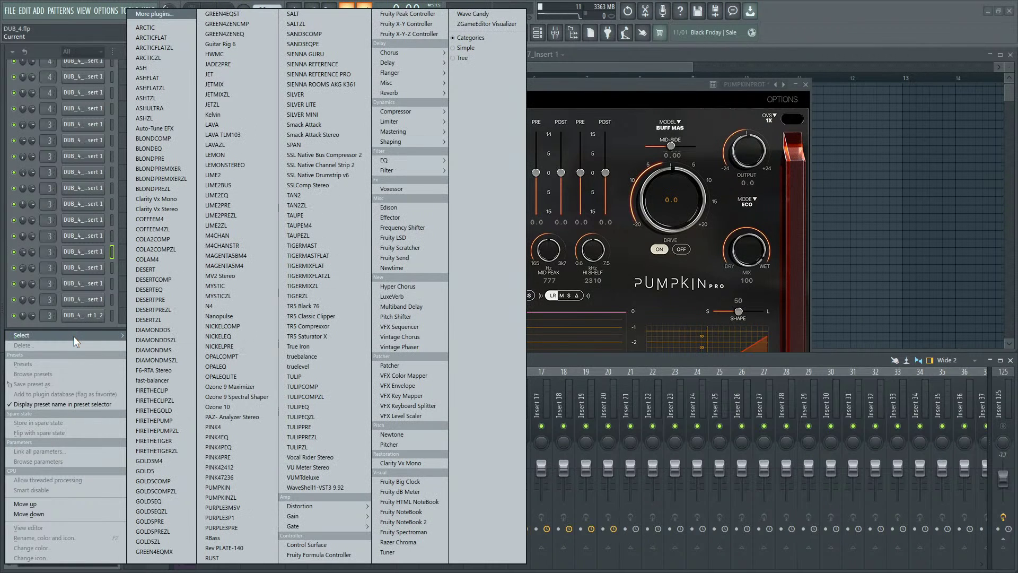
pyautogui.press('Escape')
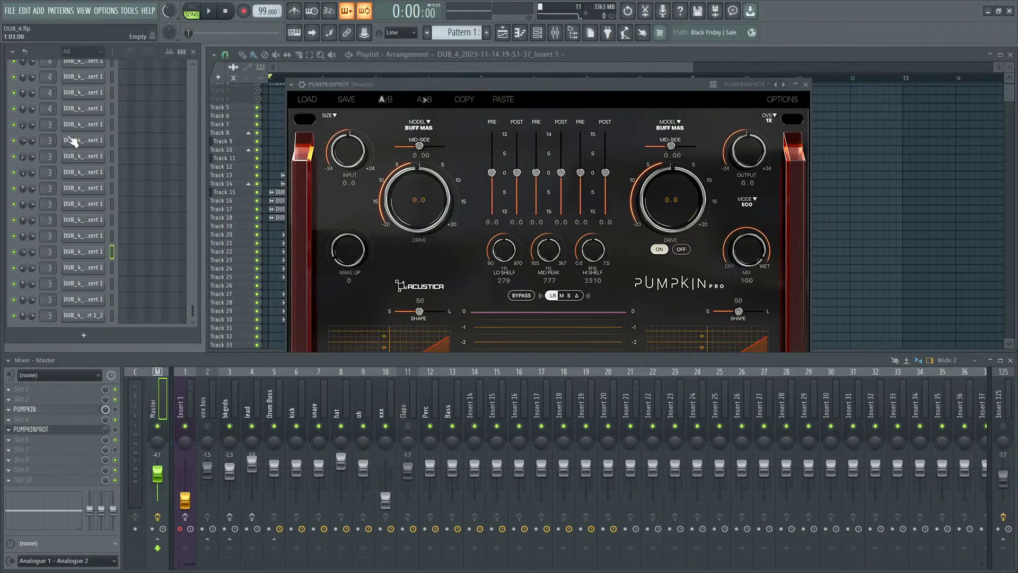
# Step: Save a new version of the project and load JAMT from the plugin browser into the Master's seventh effect slot
pyautogui.moveTo(4, 156)
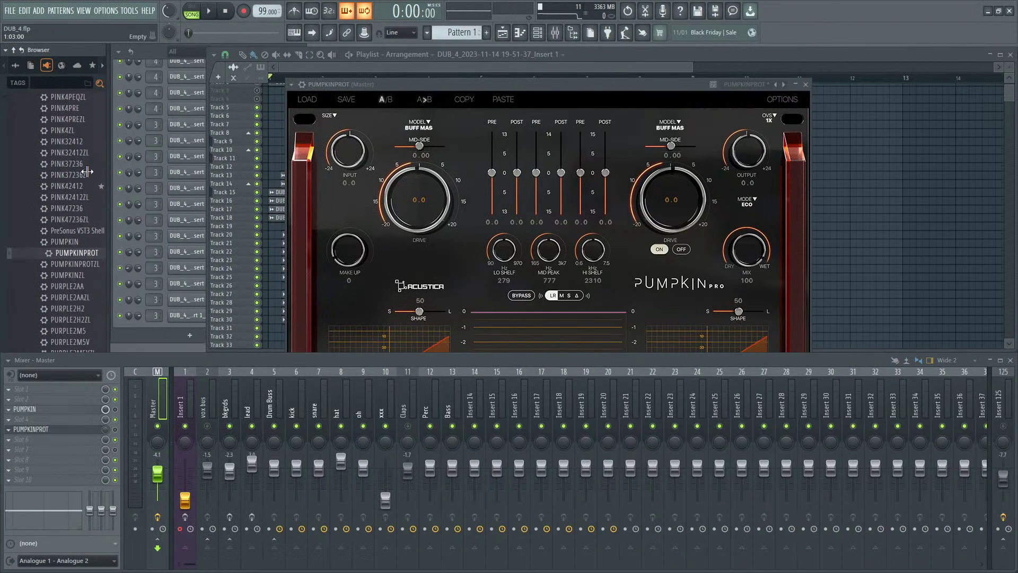
pyautogui.scroll(20, 64, 213)
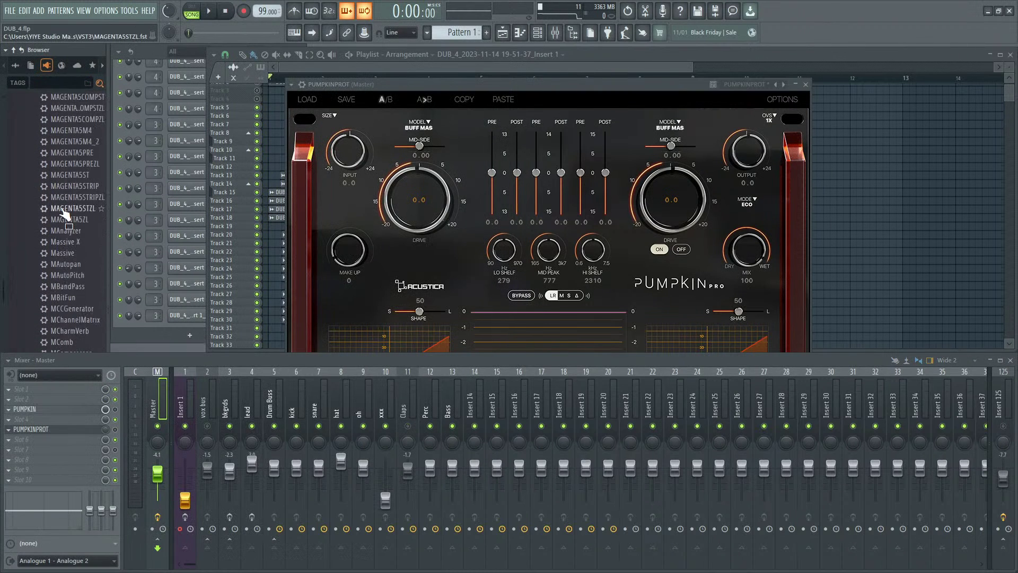
pyautogui.scroll(10, 63, 213)
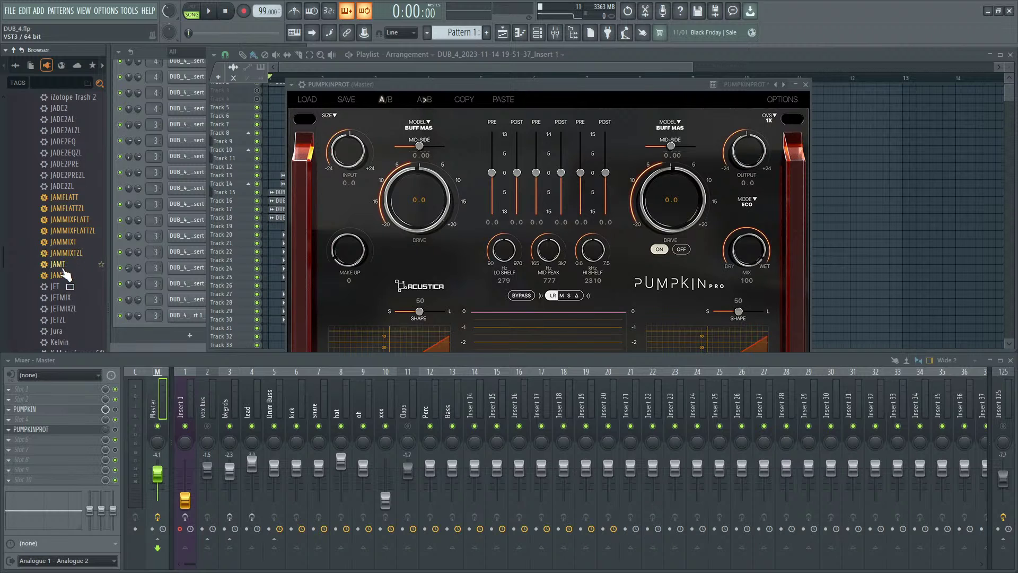
pyautogui.click(10, 12)
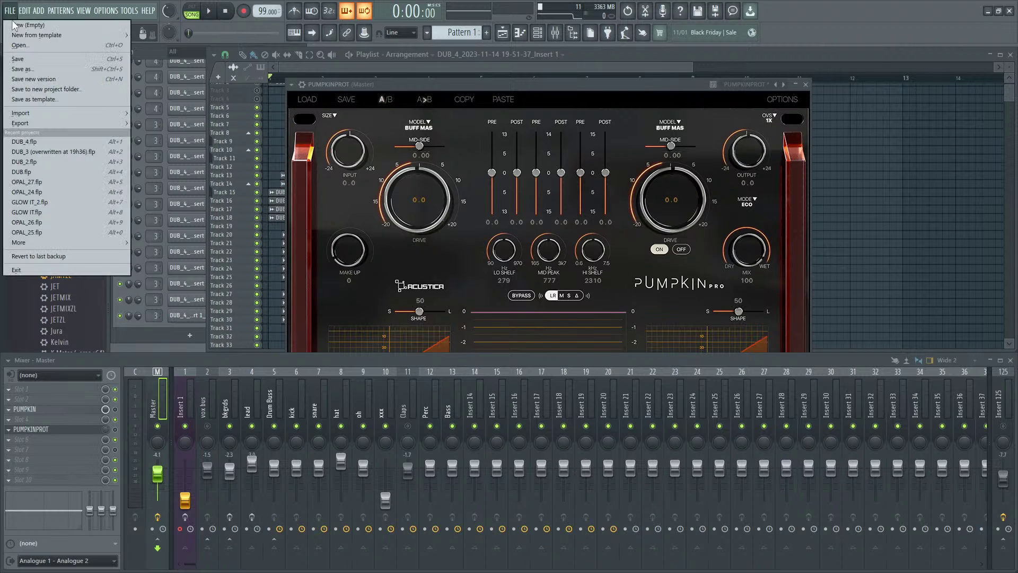
pyautogui.click(82, 89)
pyautogui.moveTo(62, 264); pyautogui.dragTo(61, 449)
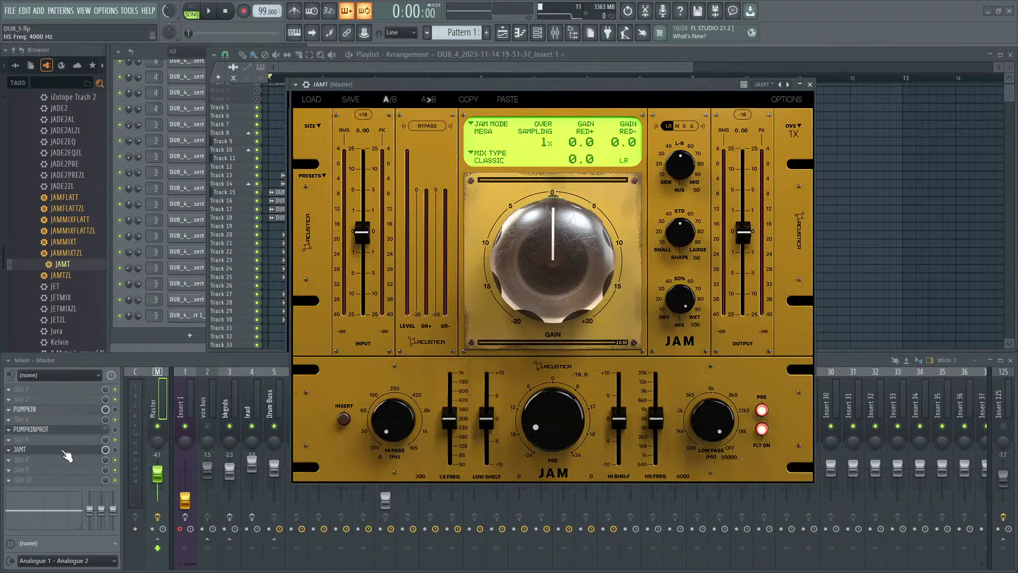
# Step: Arrange the PUMPKINPROT and JAMT windows side by side
pyautogui.moveTo(456, 84); pyautogui.dragTo(621, 160)
pyautogui.moveTo(495, 85); pyautogui.dragTo(211, 85)
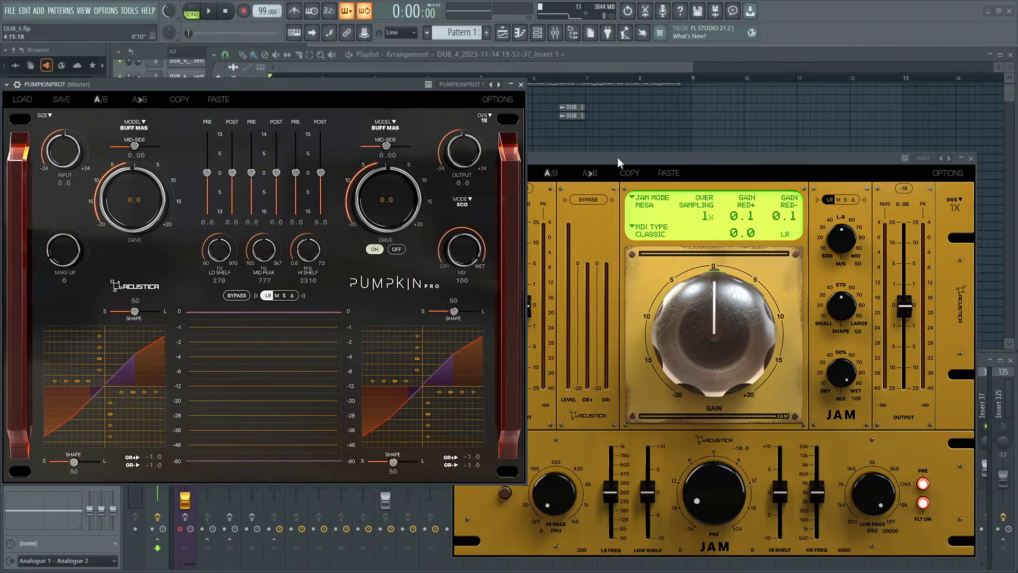
pyautogui.moveTo(617, 159); pyautogui.dragTo(660, 88)
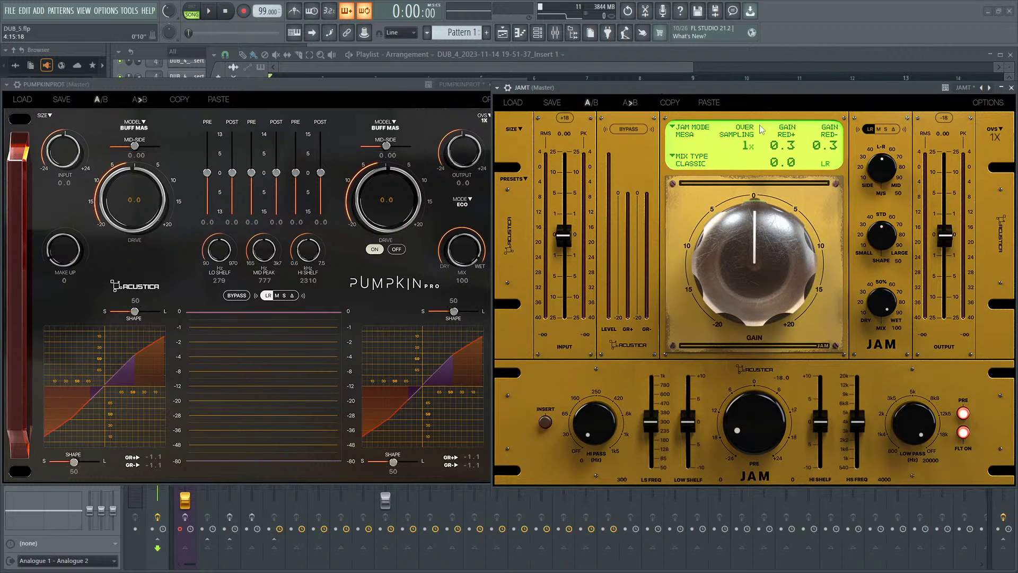
# Step: Review JAMT's HQ and Eco oversampling options, keeping 1X
pyautogui.click(995, 133)
pyautogui.click(996, 133)
pyautogui.click(996, 134)
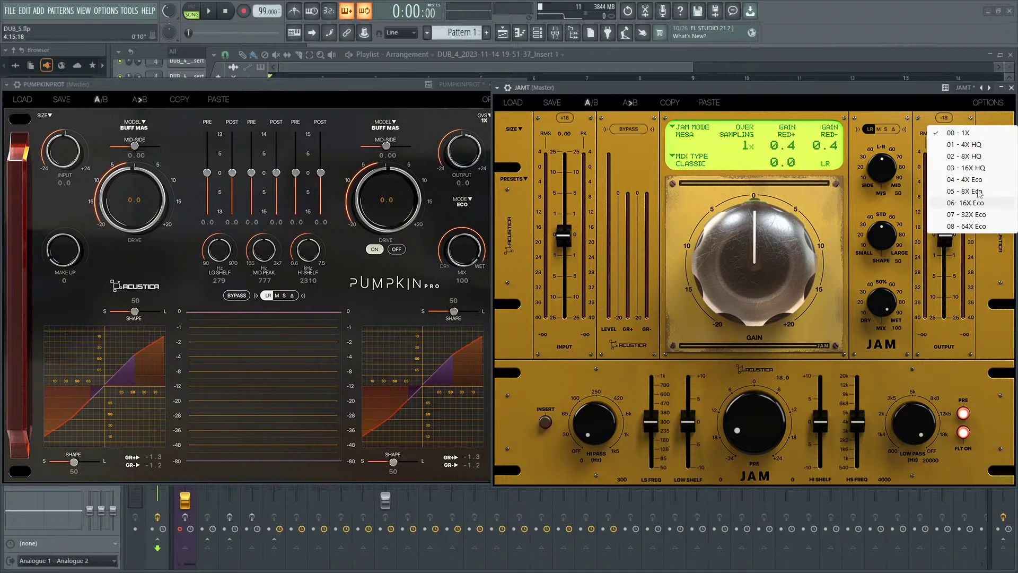
pyautogui.click(864, 203)
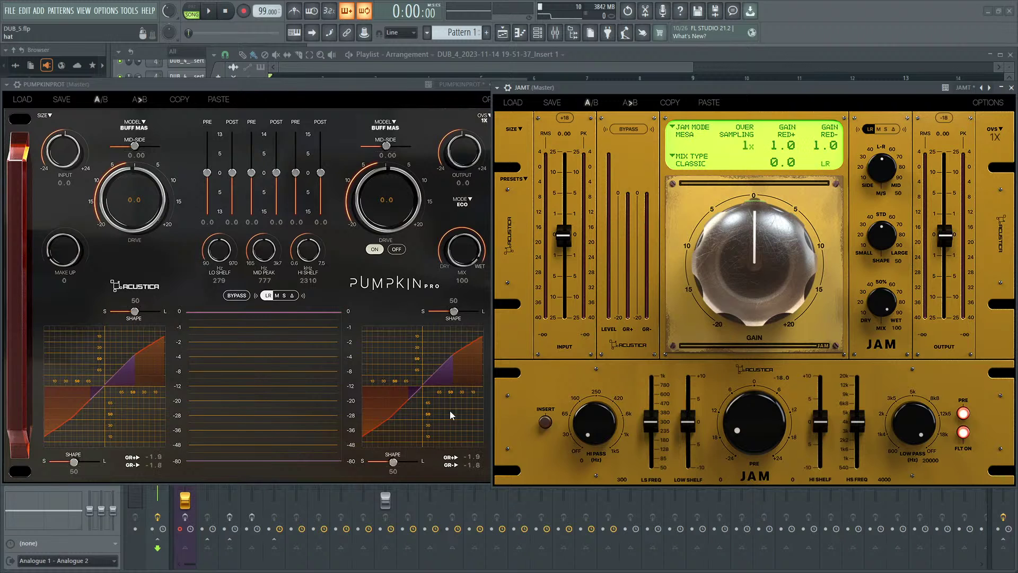
# Step: Compare JAMT's list of jam modes with PUMPKINPROT's first model list
pyautogui.click(679, 132)
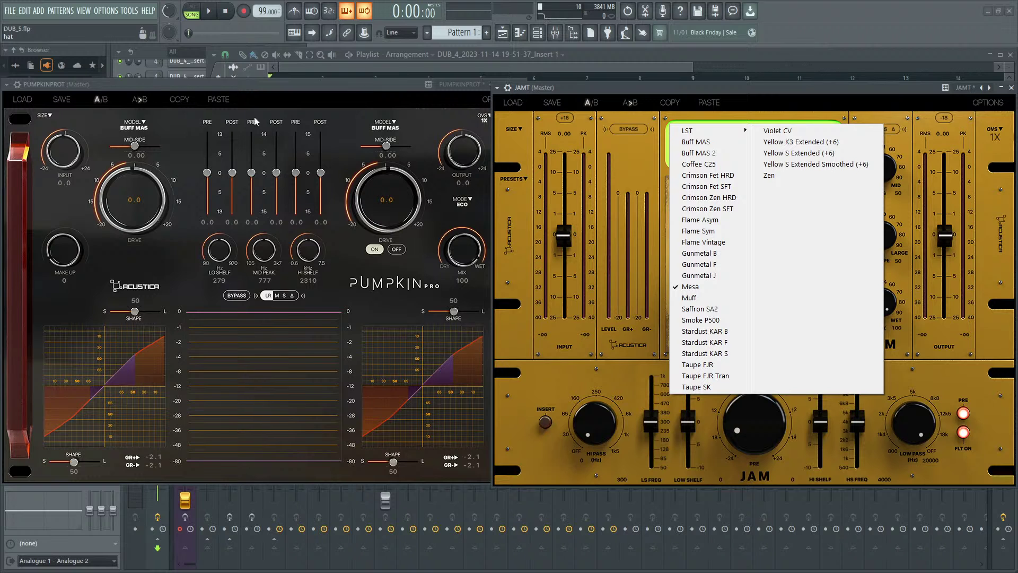
pyautogui.click(347, 115)
pyautogui.click(133, 128)
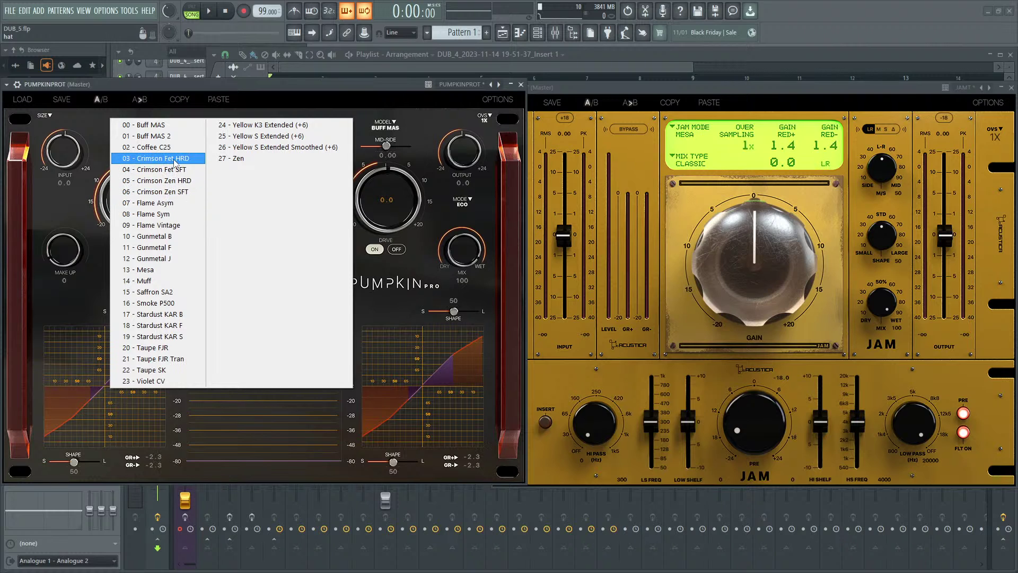
# Step: Try JAMT's HS frequency at 20000 Hz and return it to 4000 Hz
pyautogui.click(859, 369)
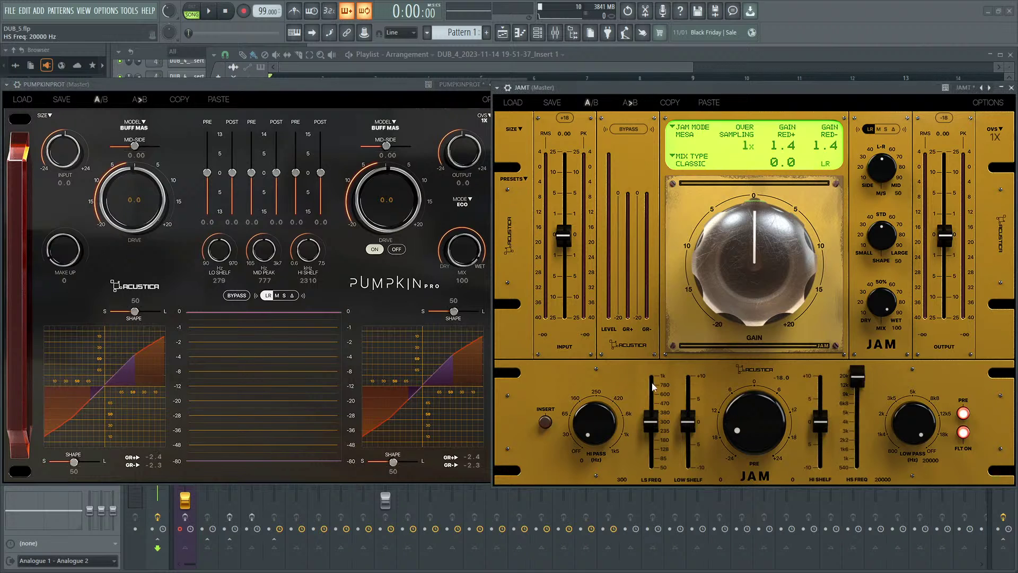
pyautogui.scroll(-5, 857, 393)
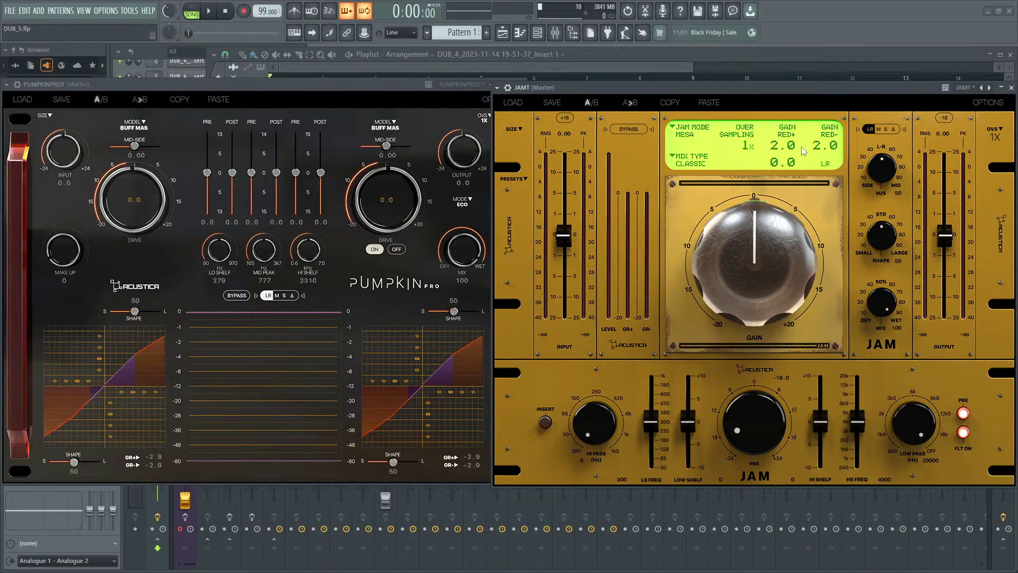
# Step: Review JAMT's mix types, including the DistoPeak and CleanPeak variants, and keep Classic
pyautogui.click(677, 160)
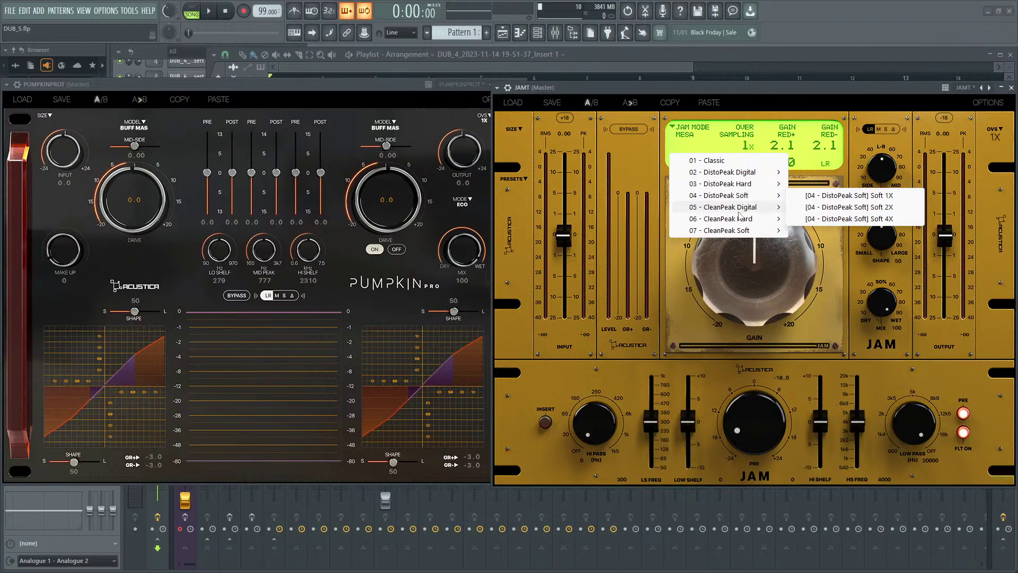
pyautogui.moveTo(733, 231)
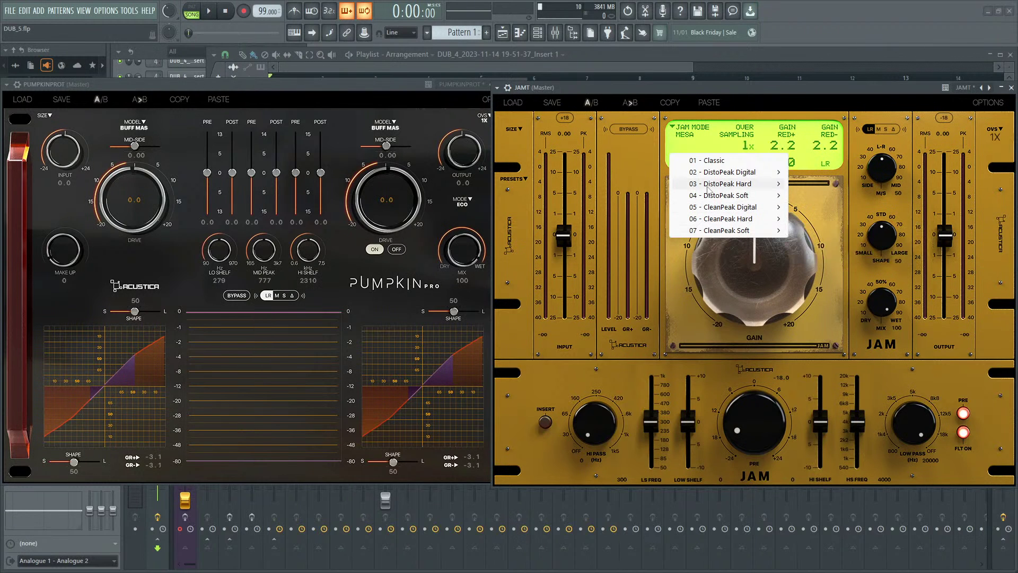
pyautogui.click(713, 160)
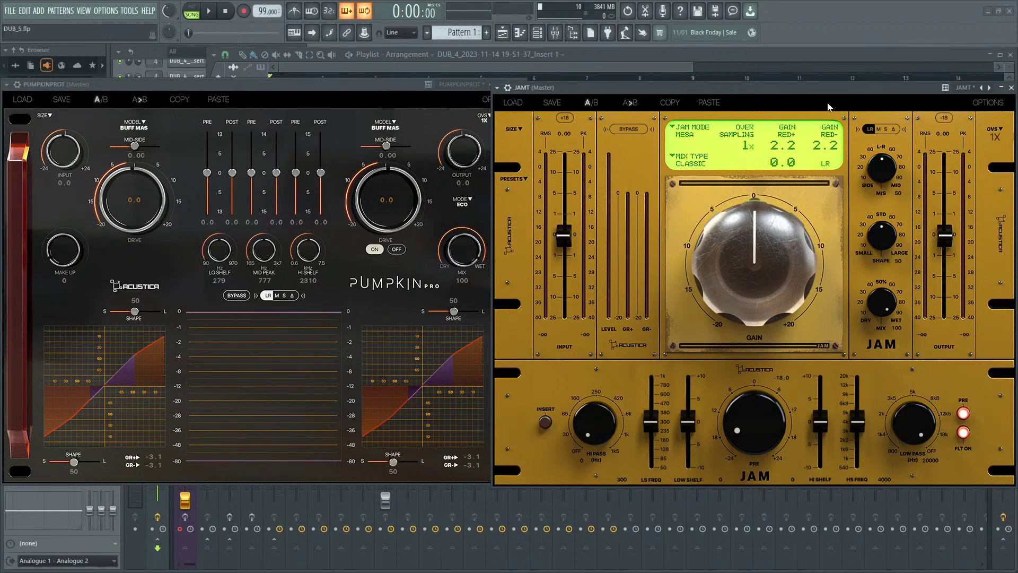
# Step: Close the JAMT window, and delete JAMT from the Master's effect slots
pyautogui.click(1011, 88)
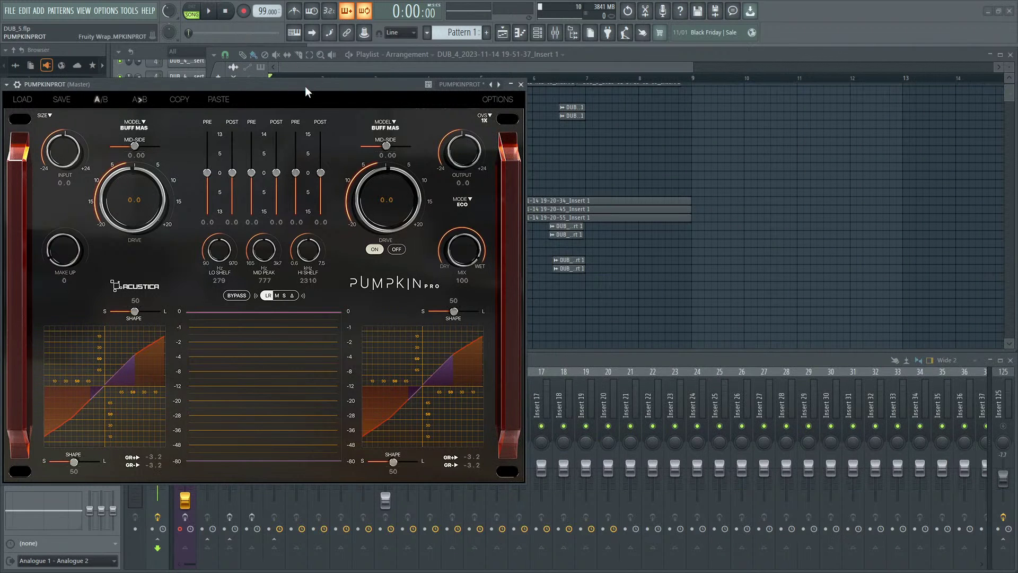
pyautogui.moveTo(304, 86); pyautogui.dragTo(657, 73)
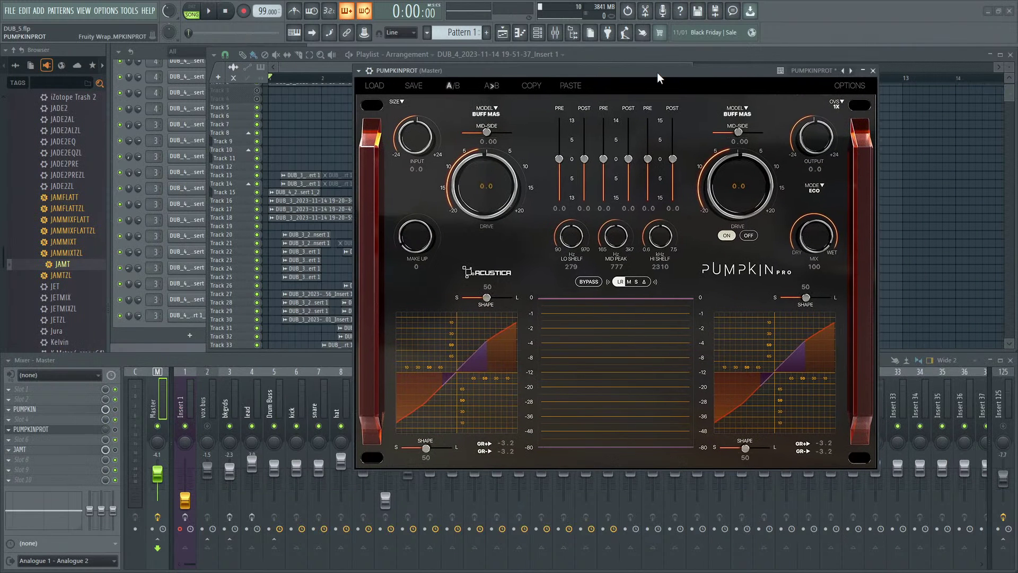
pyautogui.click(16, 452)
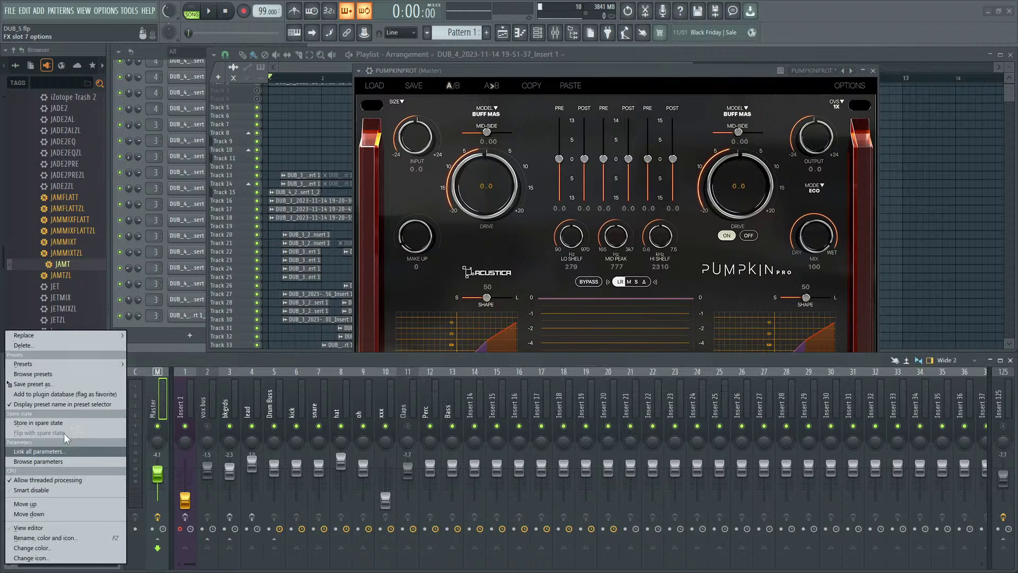
pyautogui.click(53, 345)
pyautogui.click(545, 327)
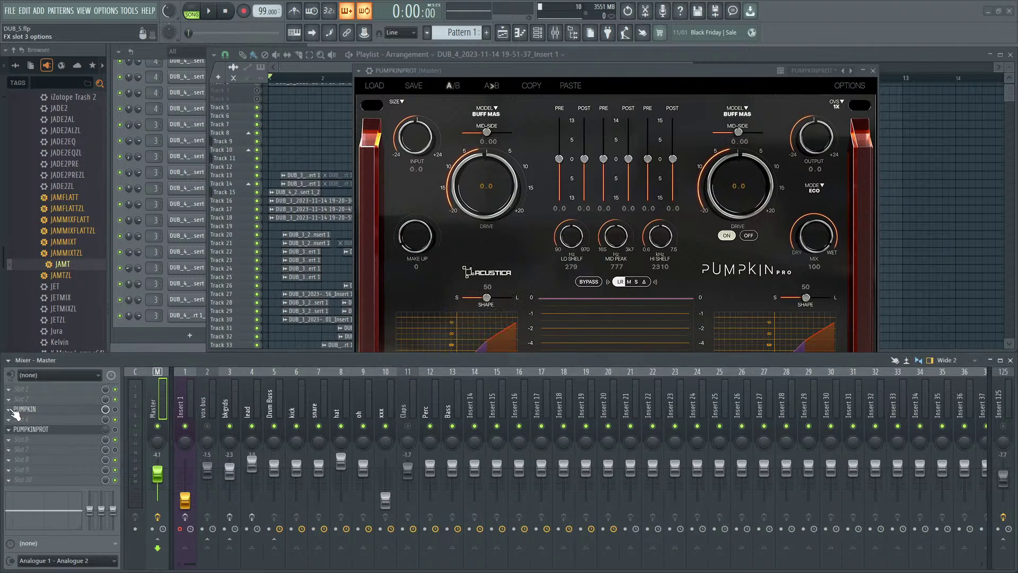
# Step: Delete the standard PUMPKIN from the Master's third effect slot
pyautogui.click(15, 413)
pyautogui.click(82, 348)
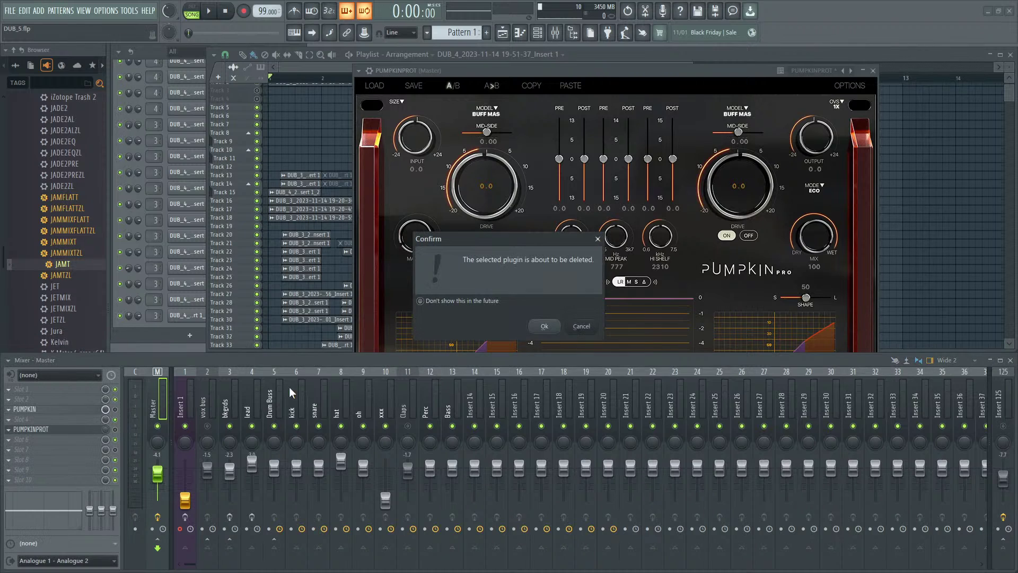
pyautogui.click(546, 326)
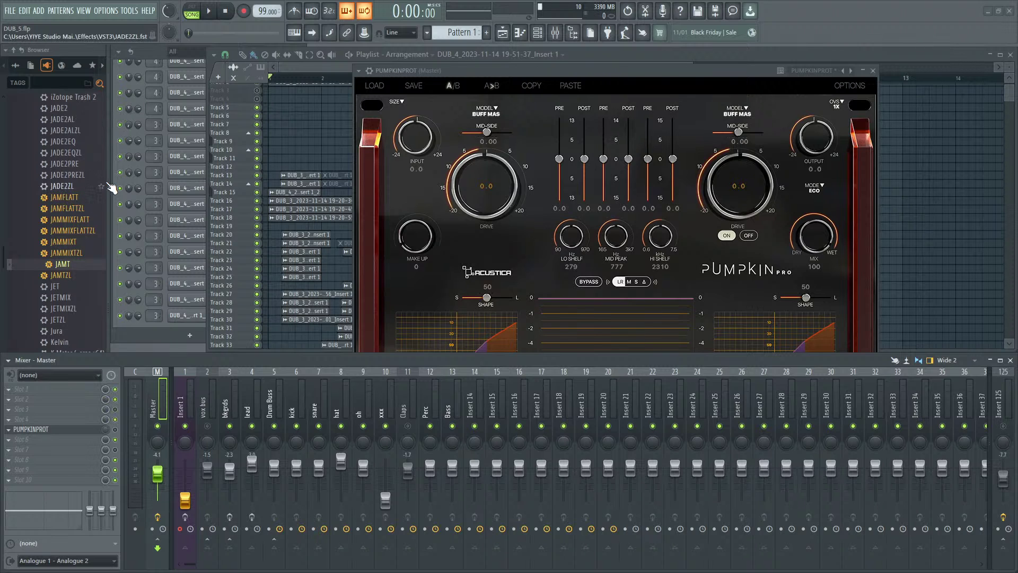
# Step: Hide the browser, bring the PUMPKIN PRO window to the front, and move it clear of the first playlist tracks
pyautogui.hotkey('alt', 'F8')
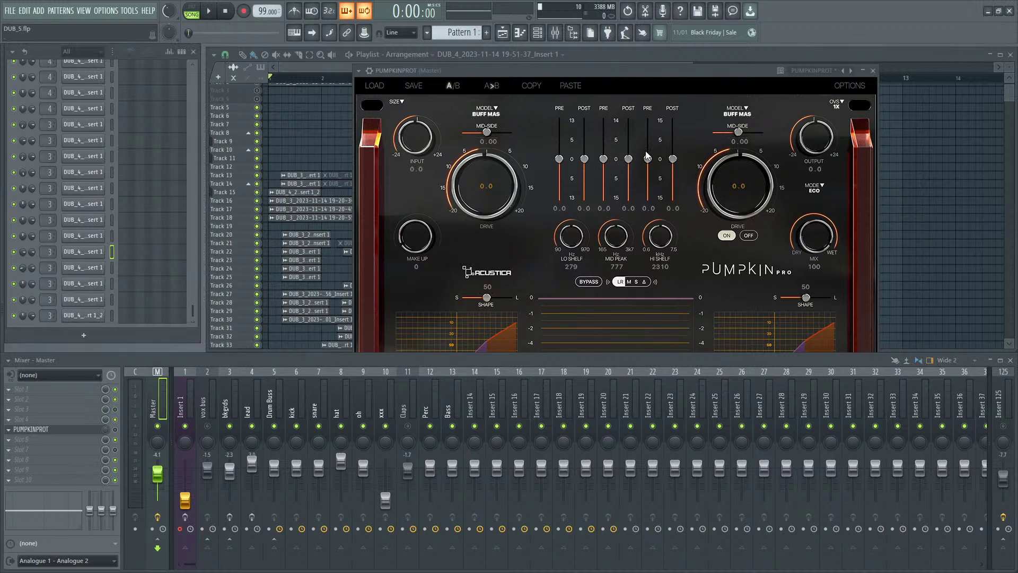
pyautogui.click(603, 75)
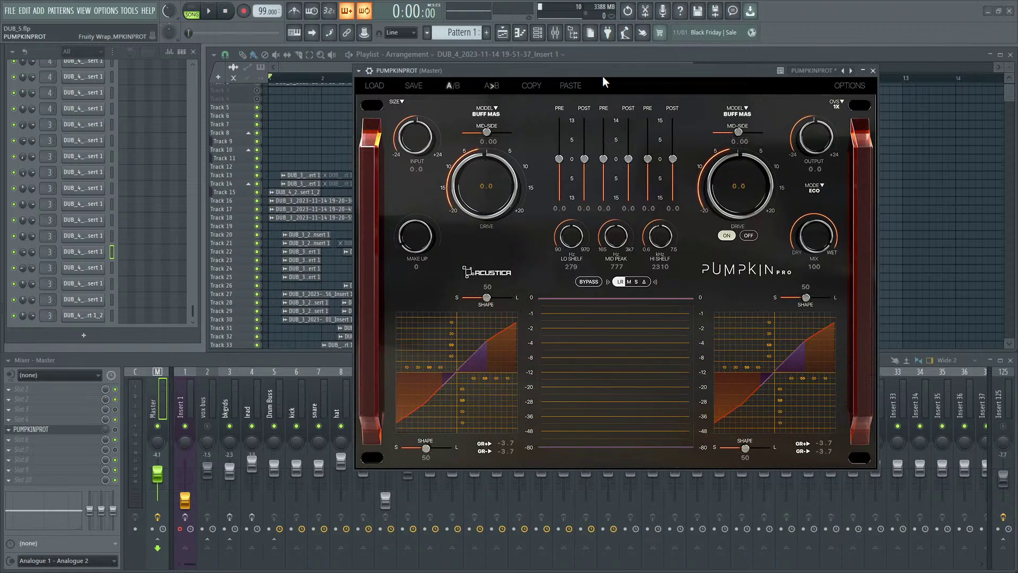
pyautogui.moveTo(602, 72); pyautogui.dragTo(659, 51)
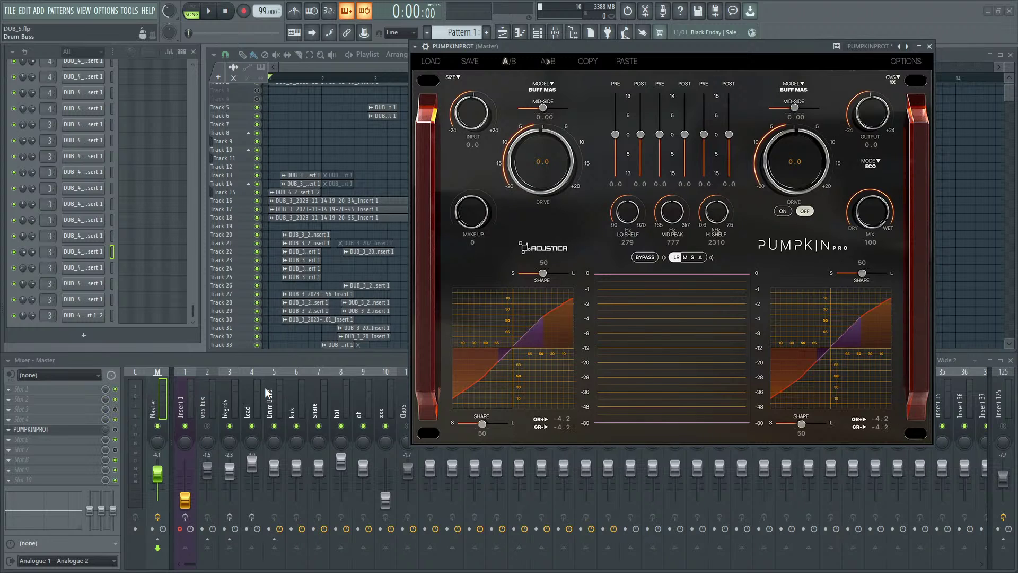
# Step: Unmute the vox bus in the mixer and play the song from the start
pyautogui.click(211, 431)
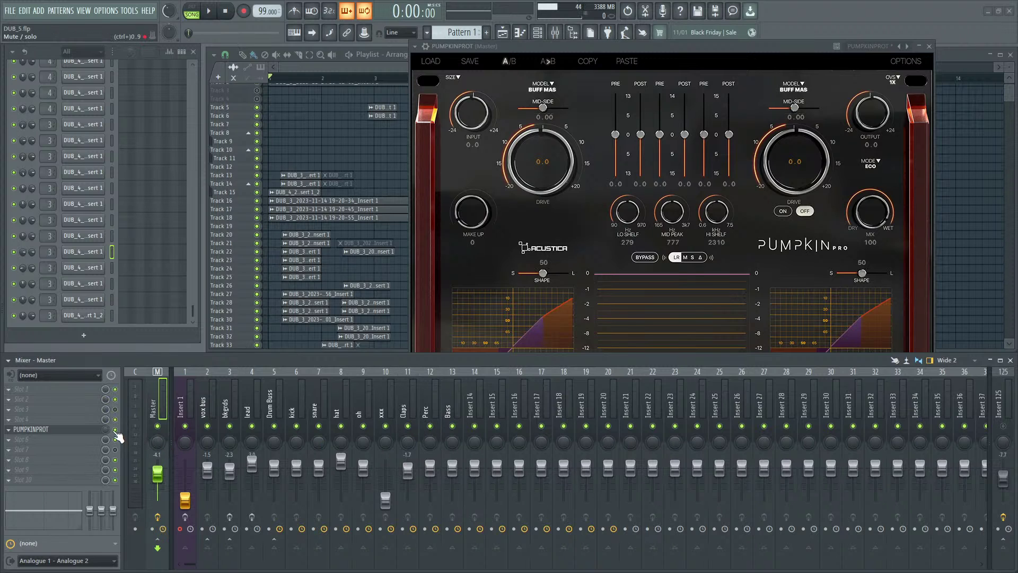
pyautogui.click(211, 13)
pyautogui.press('space')
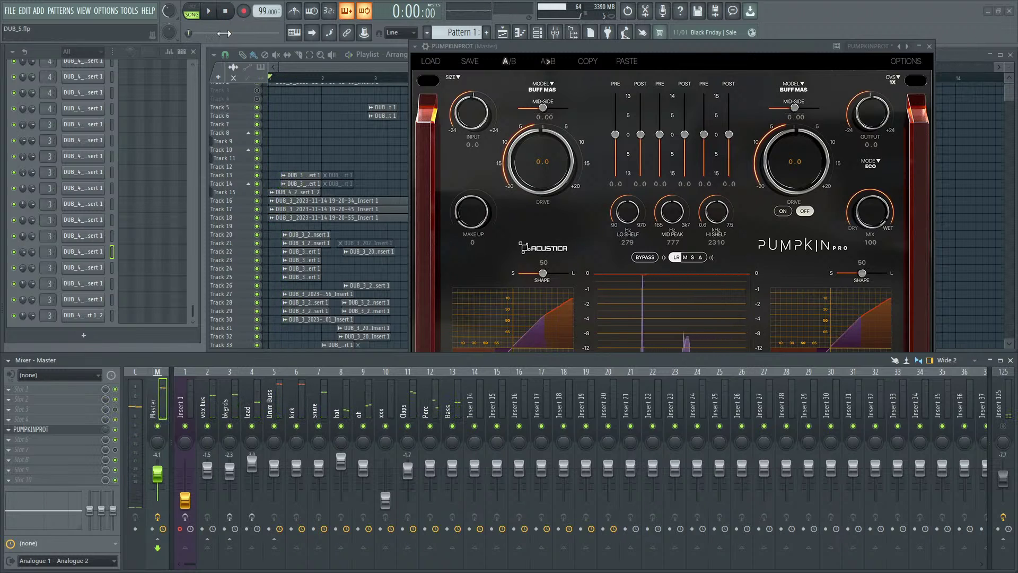
pyautogui.press('space')
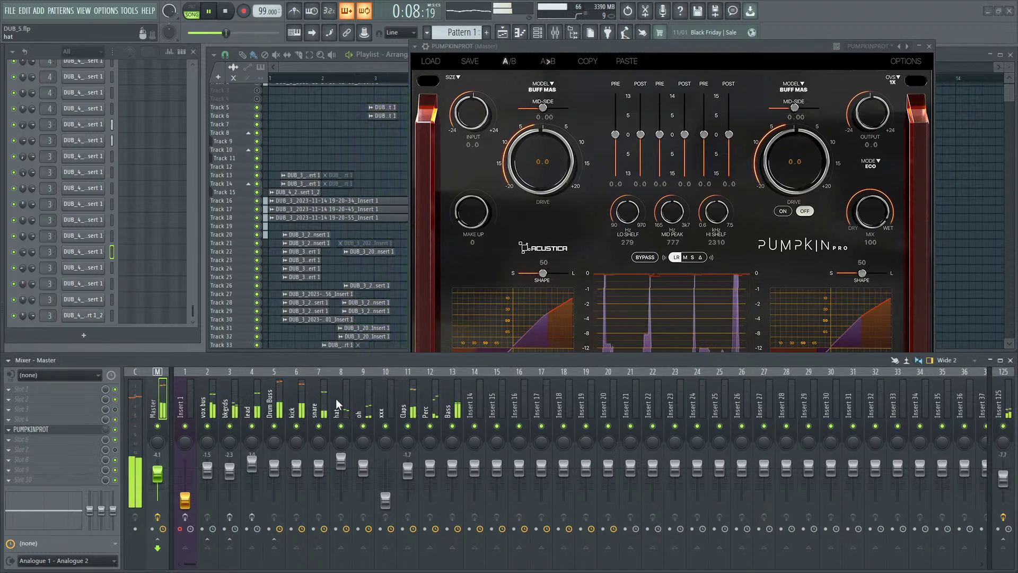
# Step: Inspect the effects on the lead and bkgrds vocal tracks in the mixer, stopping the song's playback
pyautogui.click(250, 401)
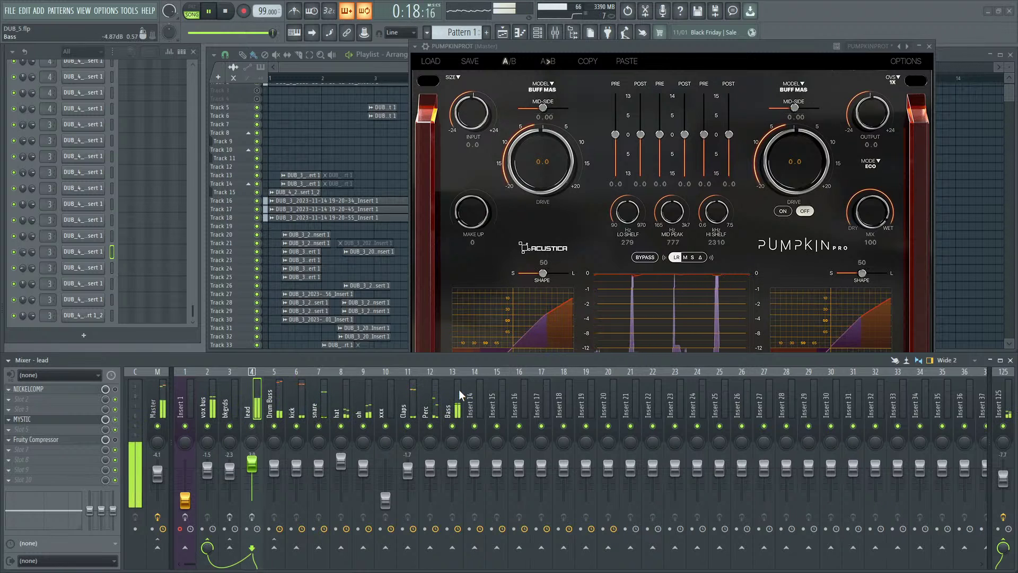
pyautogui.press('space')
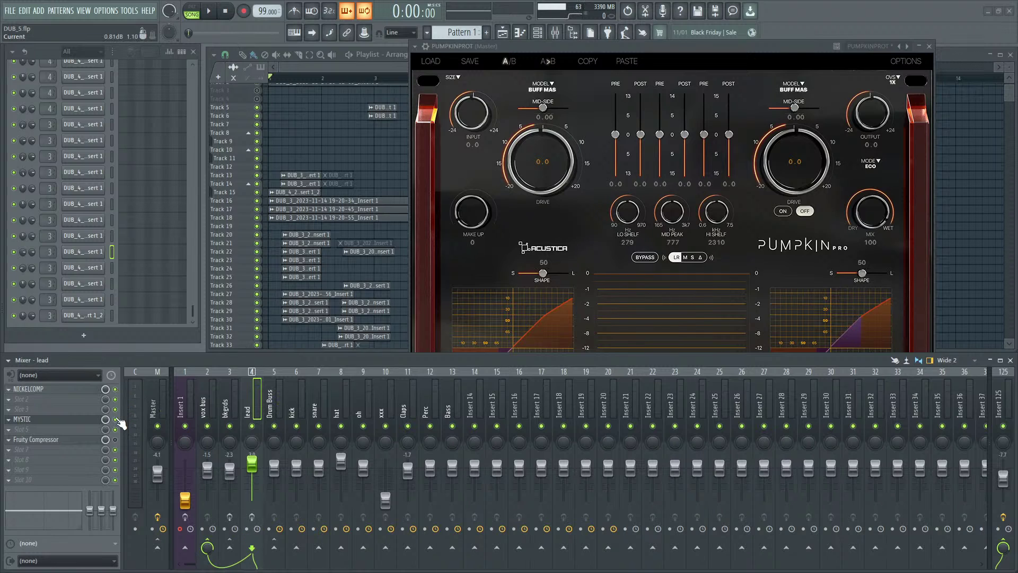
pyautogui.click(252, 516)
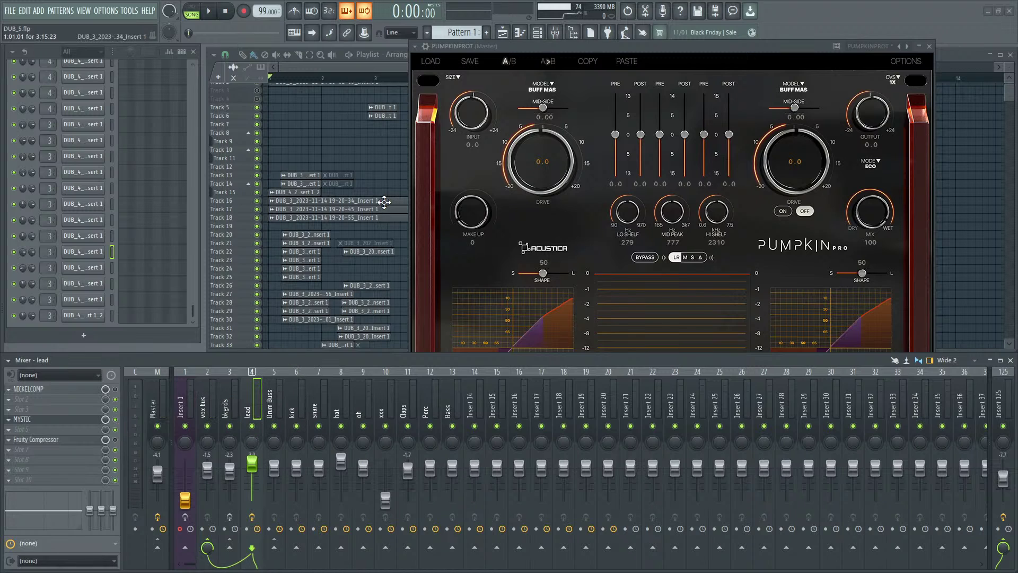
pyautogui.click(237, 389)
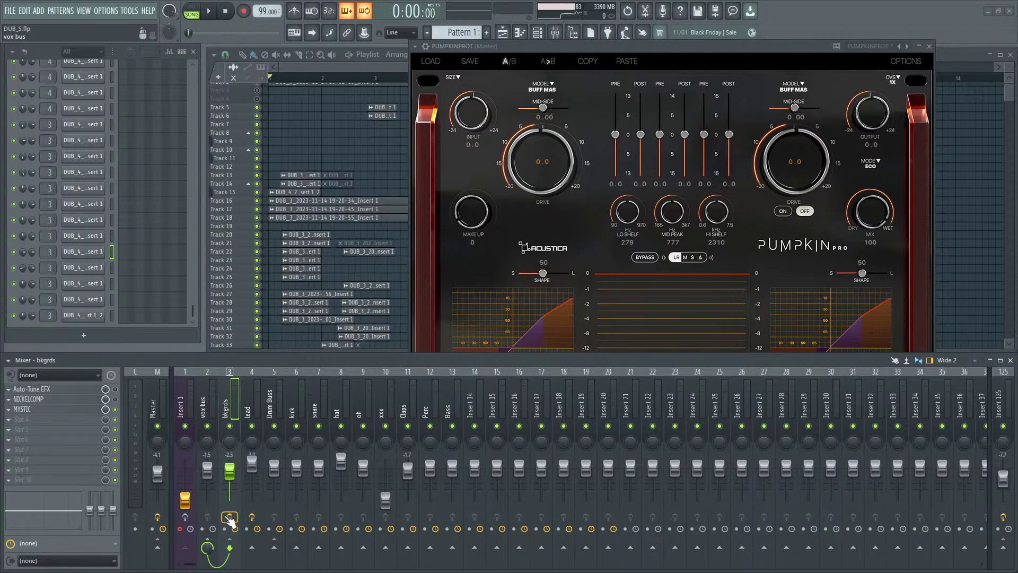
pyautogui.click(255, 399)
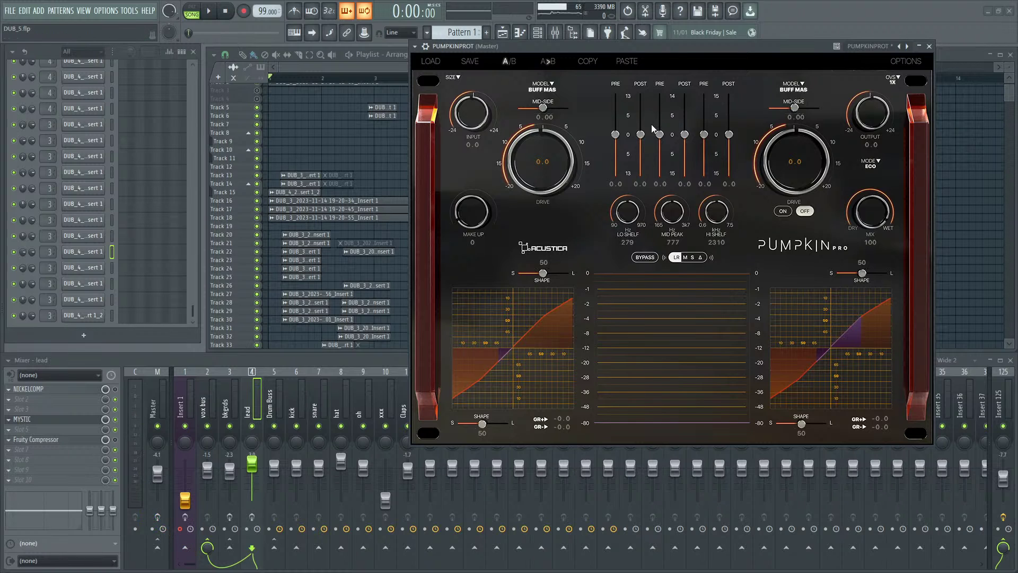
# Step: Review the song's instruments: Scarbee Rickenbacker Bass, Superior Drummer 3 #2 and Superior Drummer 3, closing each window after viewing
pyautogui.scroll(5, 133, 159)
pyautogui.scroll(5, 135, 138)
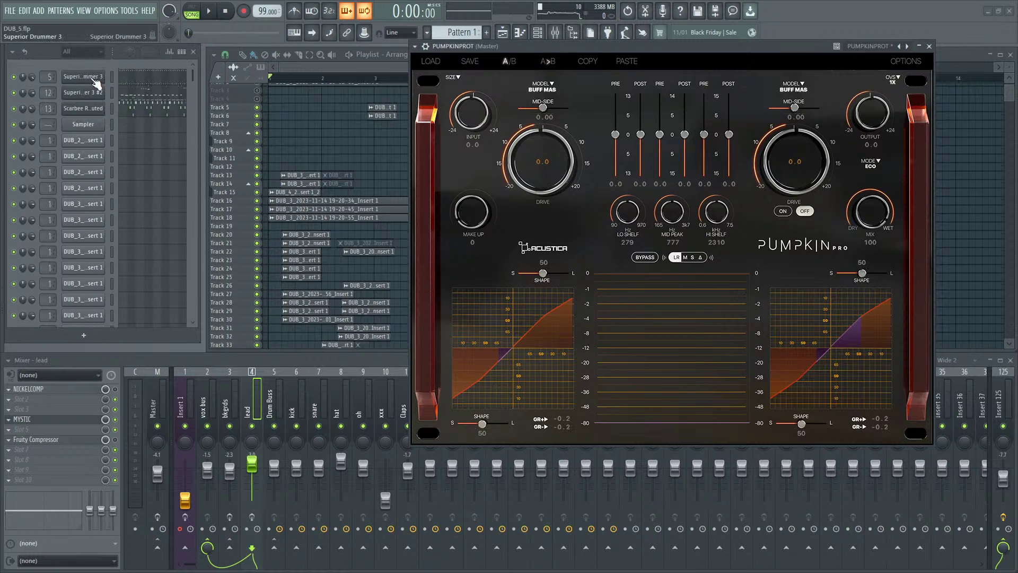
pyautogui.click(84, 109)
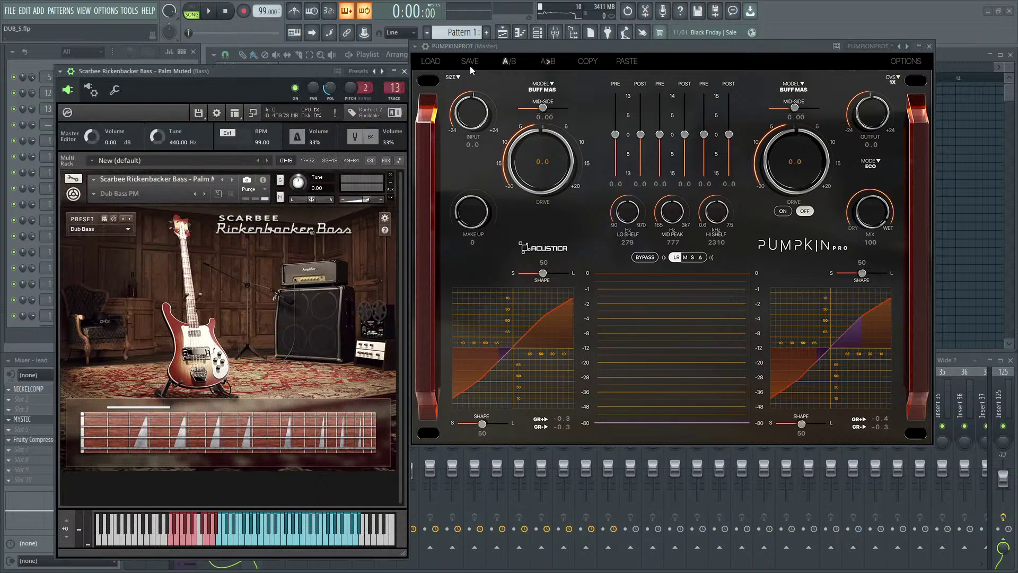
pyautogui.click(405, 72)
pyautogui.click(90, 94)
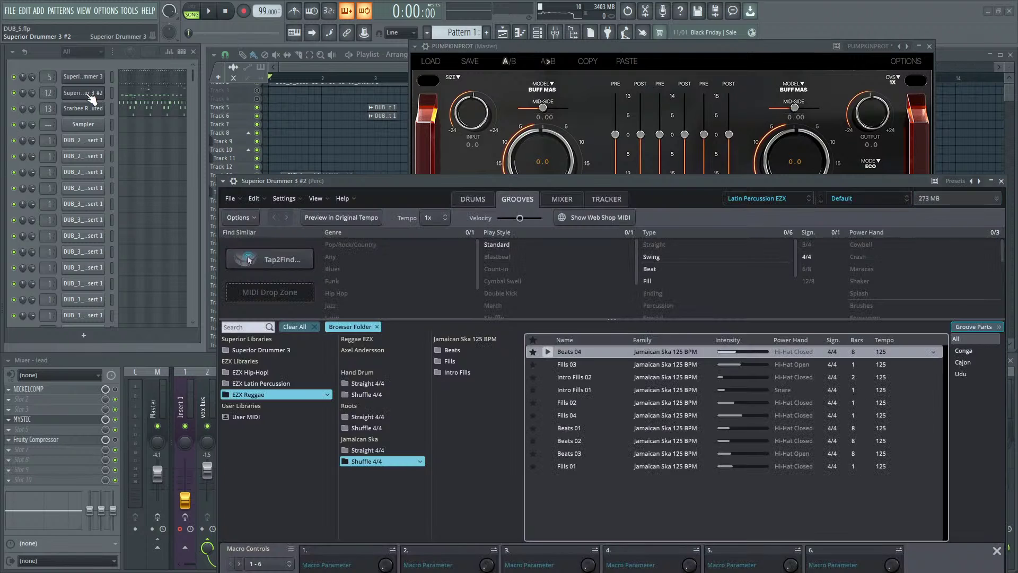
pyautogui.click(90, 94)
pyautogui.click(83, 77)
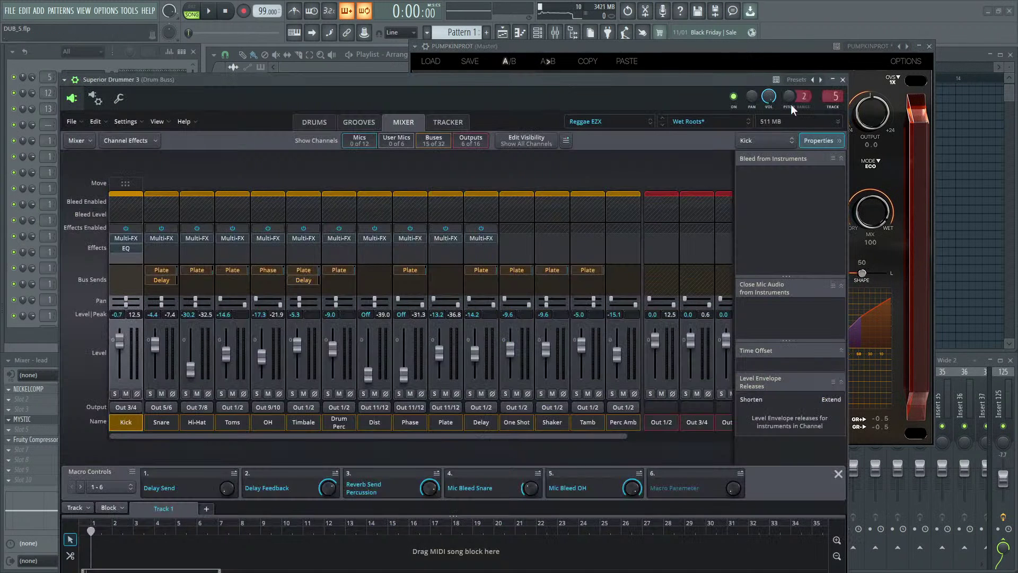
pyautogui.click(843, 80)
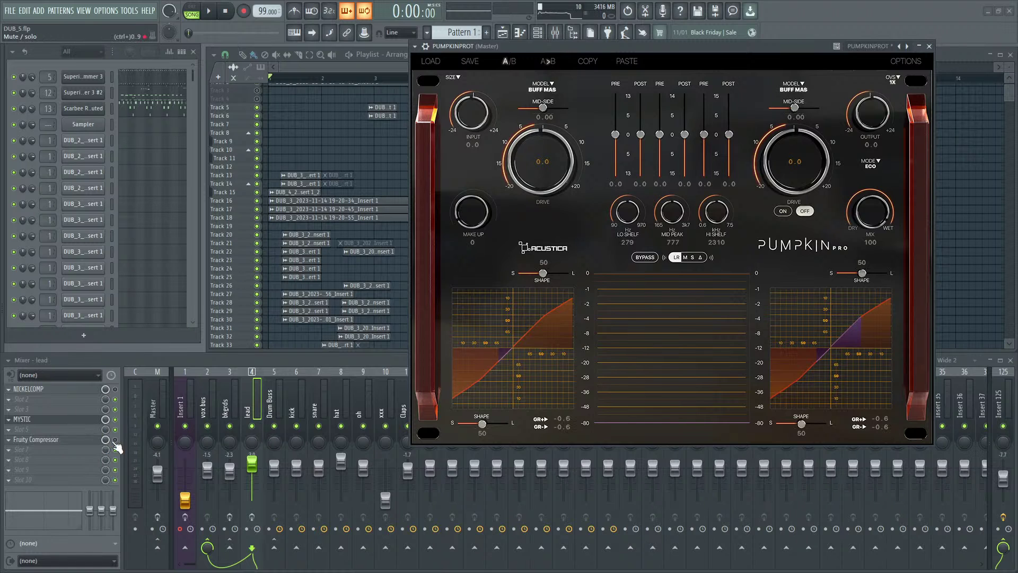
# Step: Select the Master track and view the first stage's model list in PUMPKIN PRO, keeping Buff MAS
pyautogui.click(154, 413)
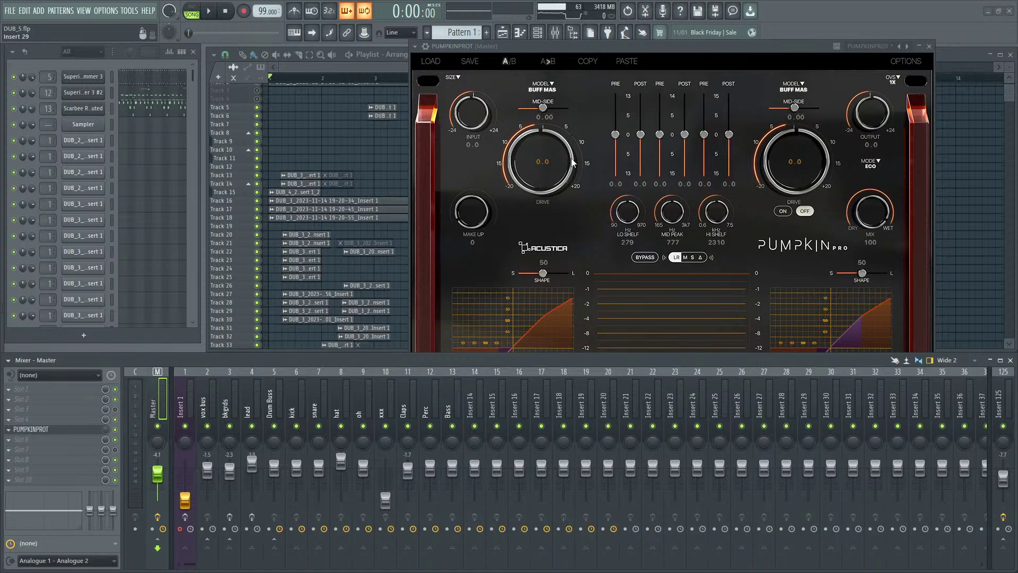
pyautogui.click(583, 232)
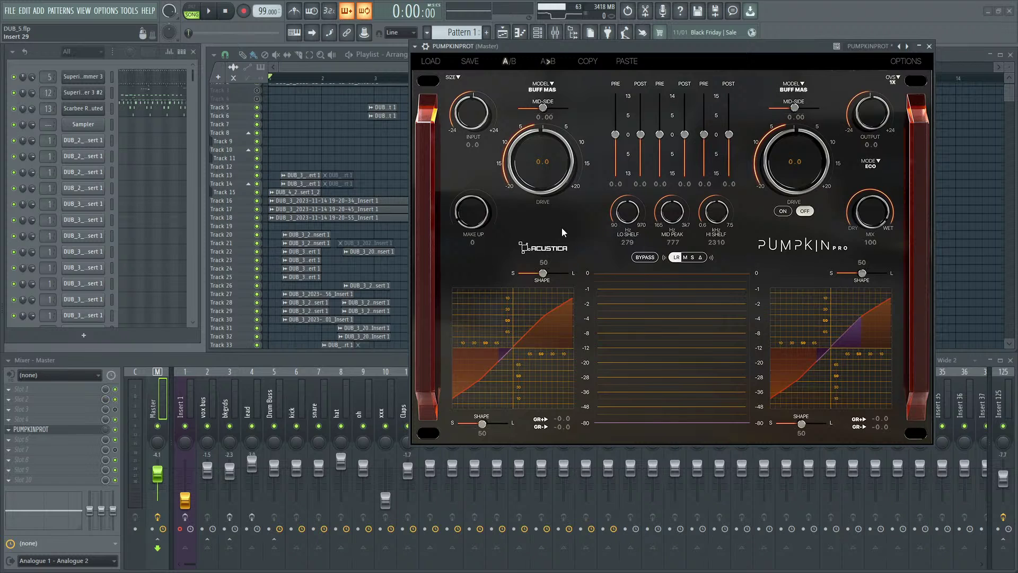
pyautogui.click(539, 89)
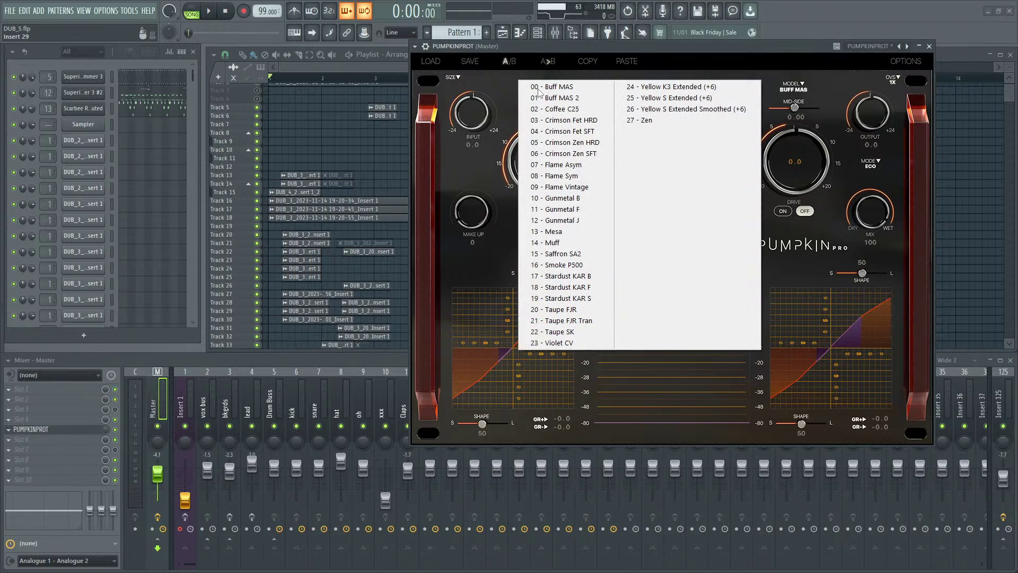
pyautogui.click(506, 94)
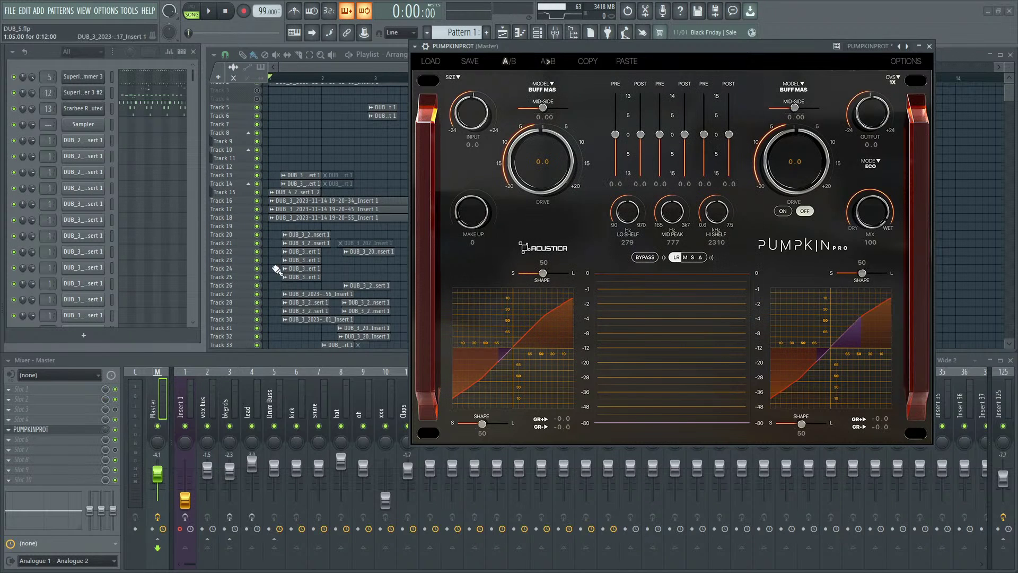
# Step: With the song playing, mute the vox bus and raise the mix level of the Master's PUMPKINPROT slot to full
pyautogui.click(230, 363)
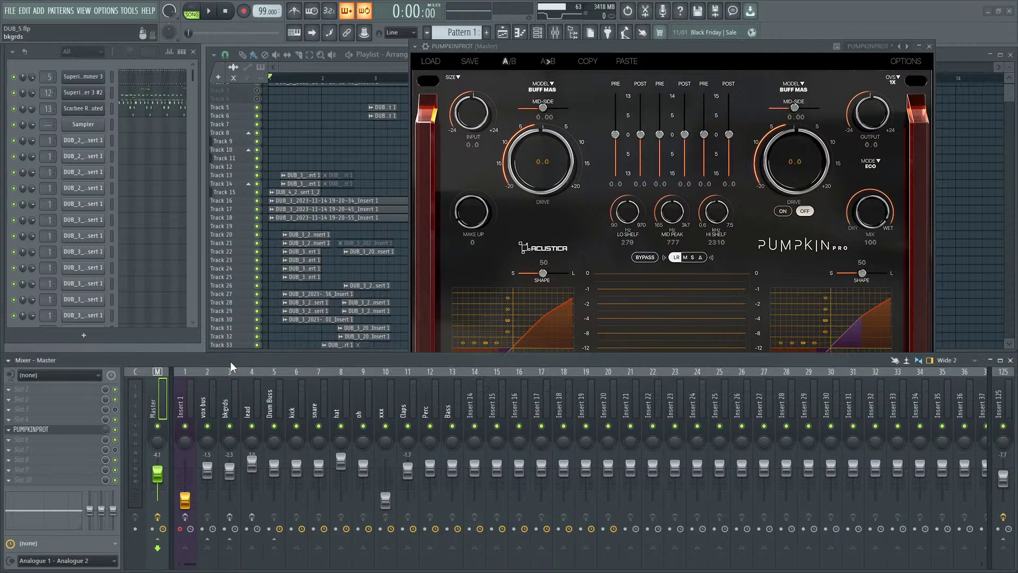
pyautogui.press('space')
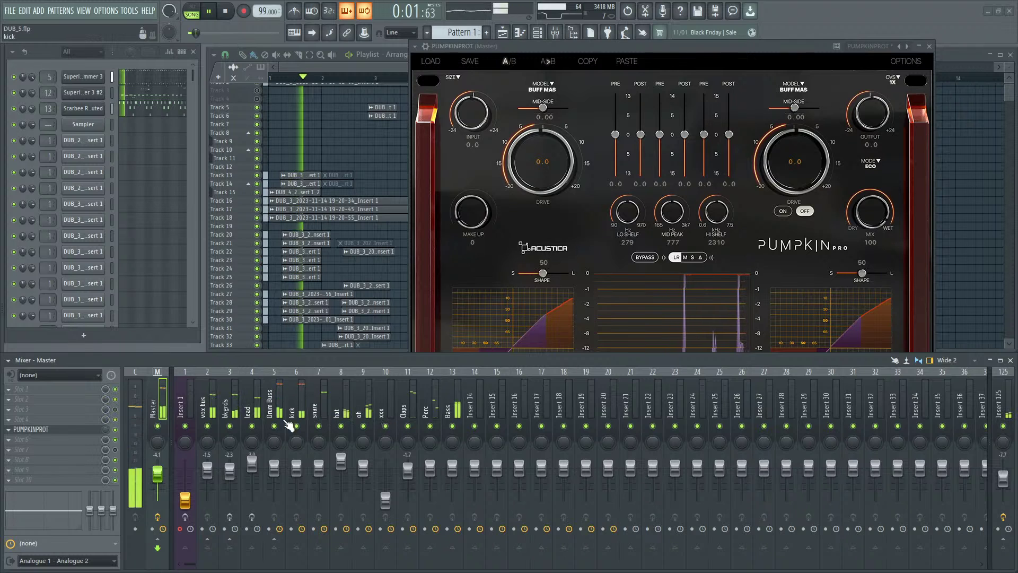
pyautogui.click(207, 426)
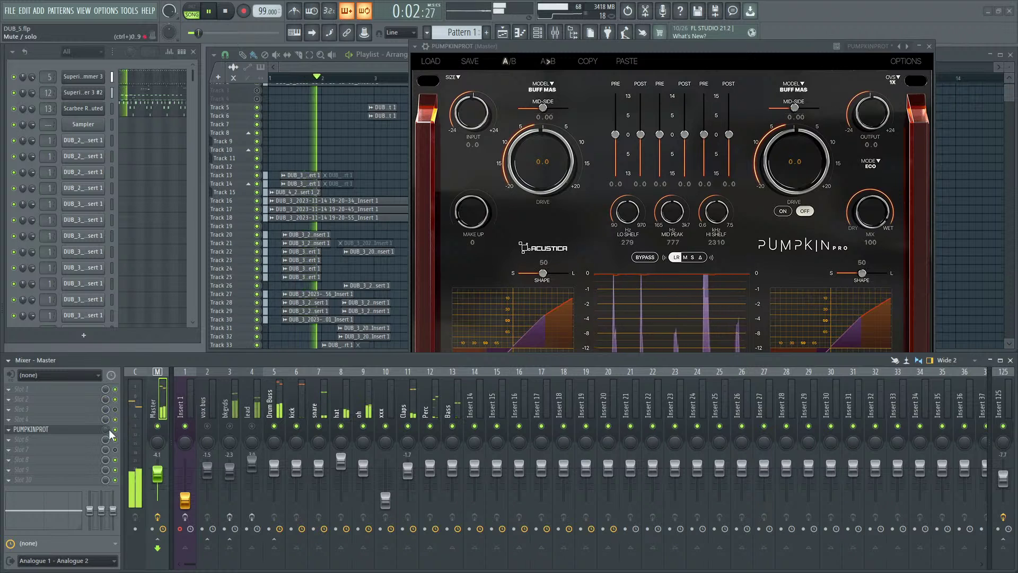
pyautogui.scroll(8, 104, 431)
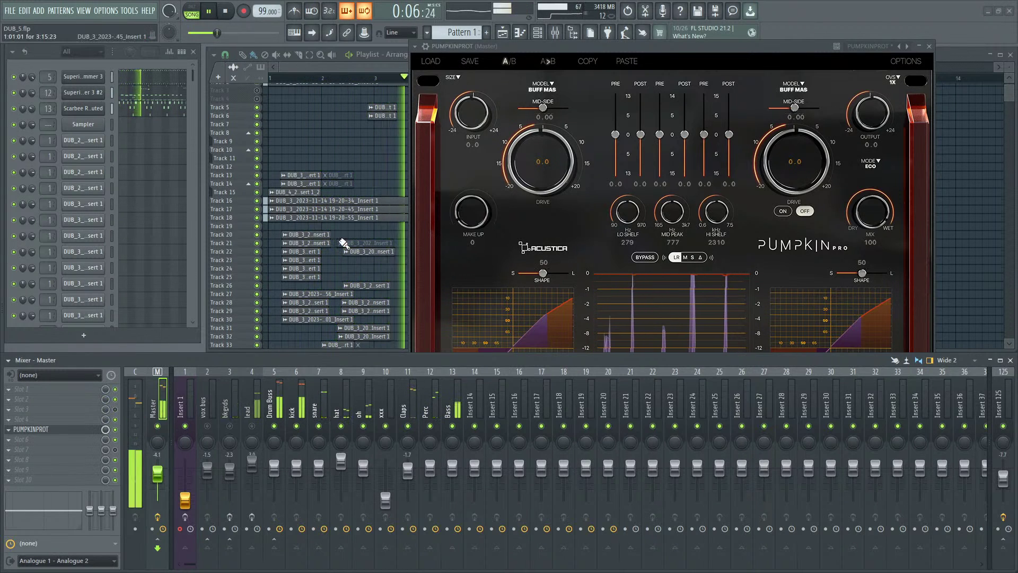
# Step: Compare the playing song with PUMPKIN PRO bypassed and active, leaving the plugin active
pyautogui.click(456, 263)
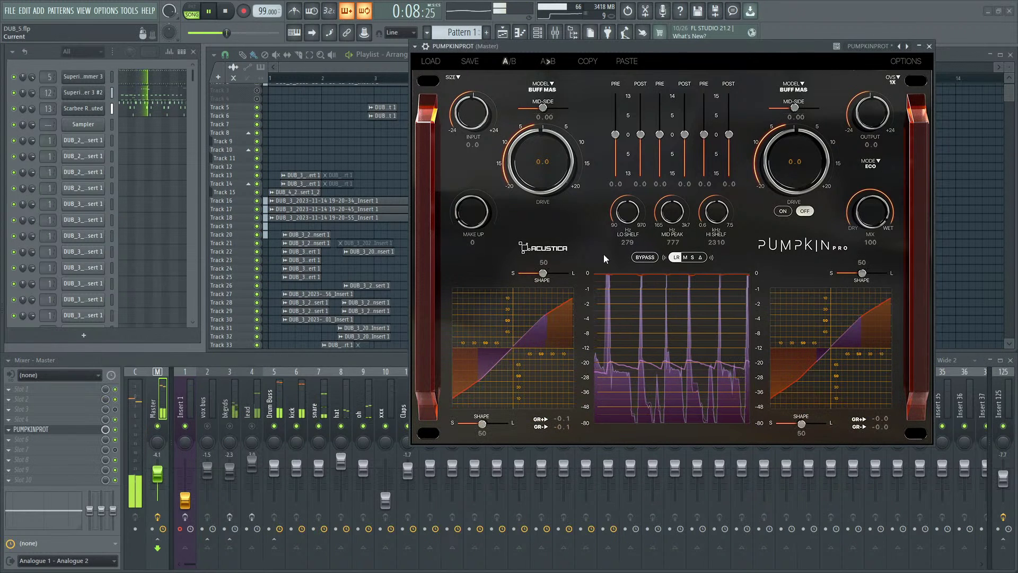
pyautogui.click(644, 257)
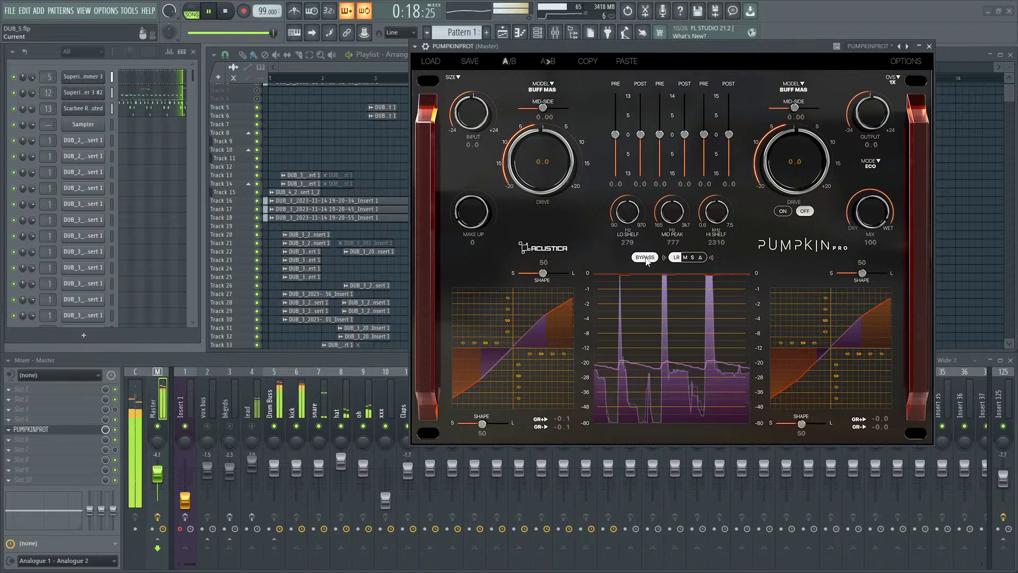
pyautogui.click(645, 257)
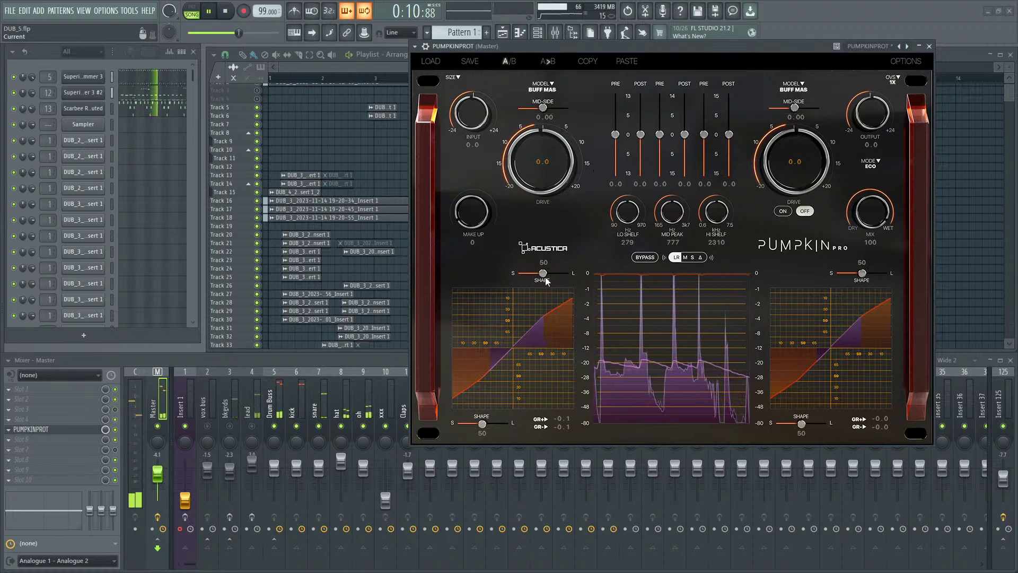
# Step: Set both the positive and negative Shape of PUMPKIN PRO's first stage to 100
pyautogui.moveTo(570, 271); pyautogui.dragTo(576, 272)
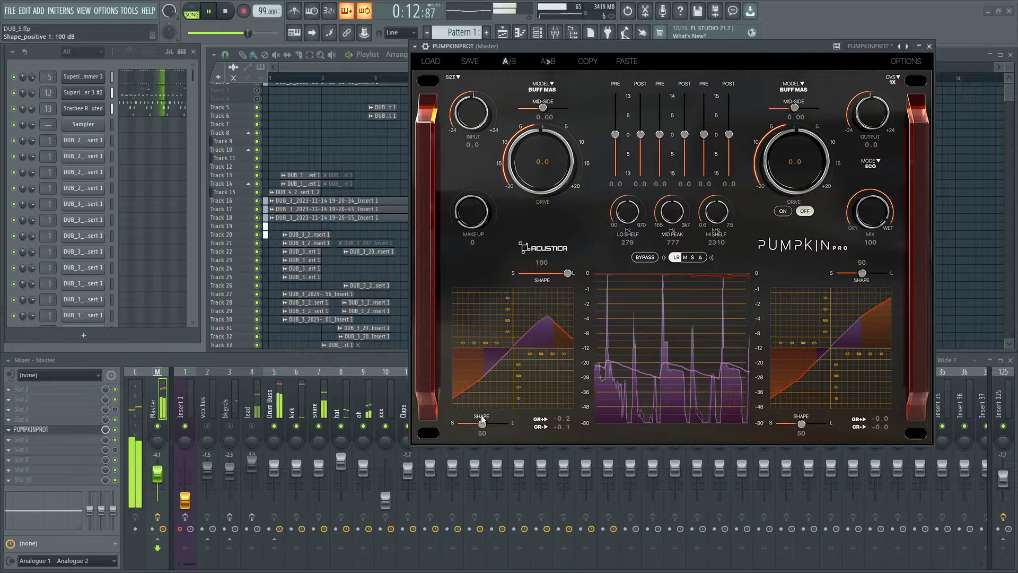
pyautogui.moveTo(484, 425); pyautogui.dragTo(518, 425)
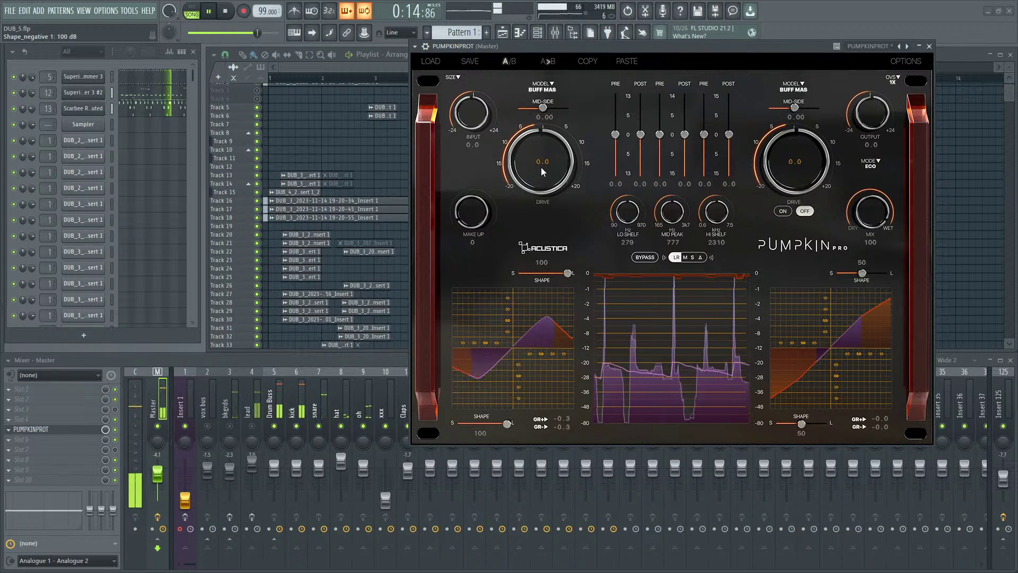
# Step: Raise the first stage's Drive to 20 dB while the song plays, and increase the plugin's input to 2.4 dB
pyautogui.scroll(2, 541, 167)
pyautogui.scroll(7, 541, 167)
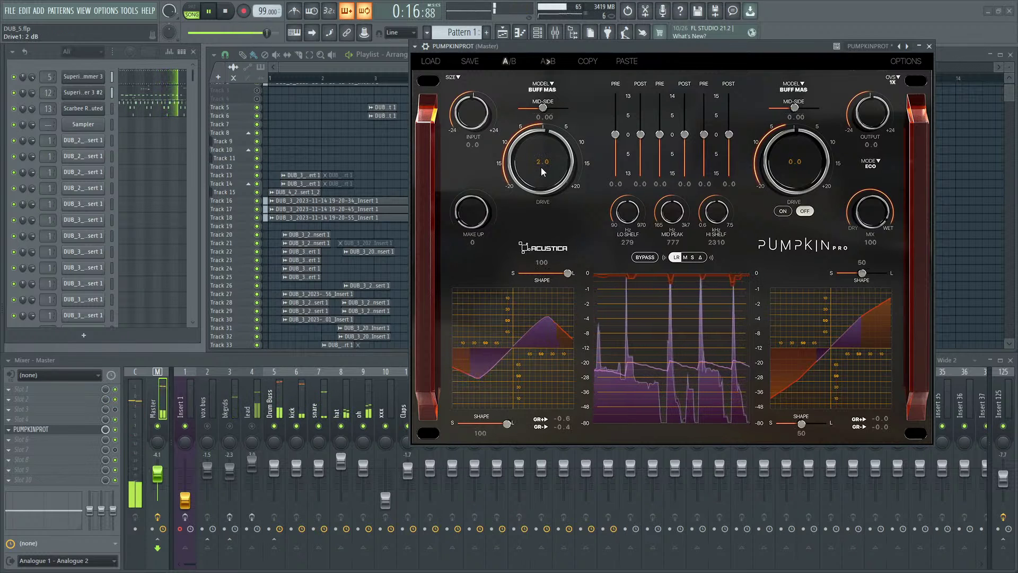
pyautogui.scroll(13, 540, 167)
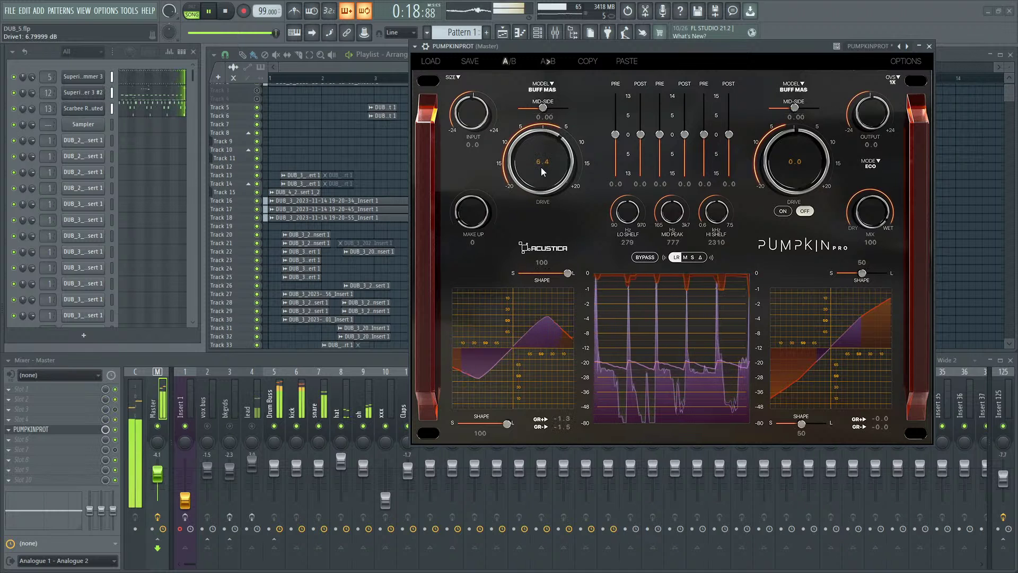
pyautogui.scroll(15, 541, 167)
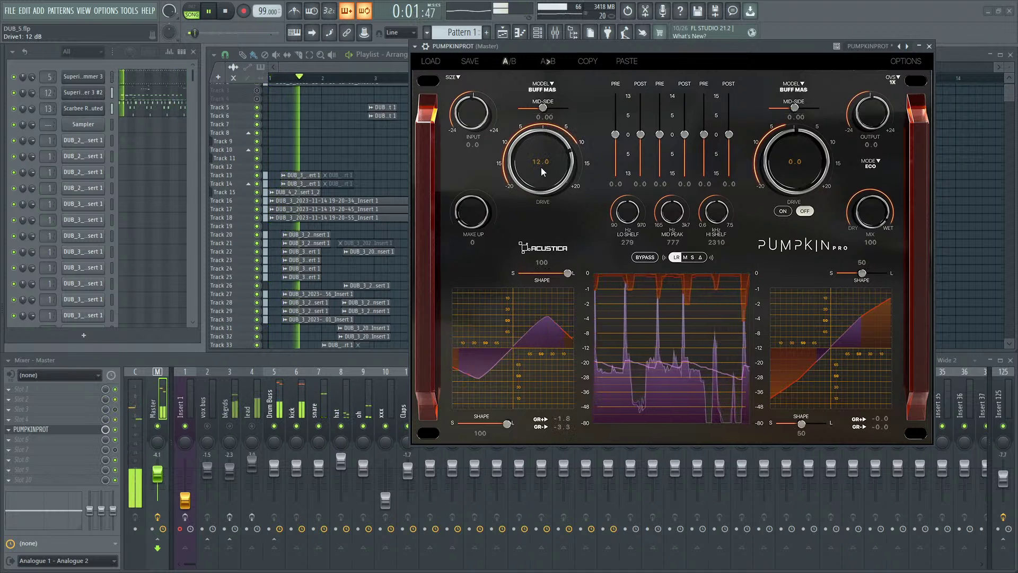
pyautogui.scroll(13, 541, 167)
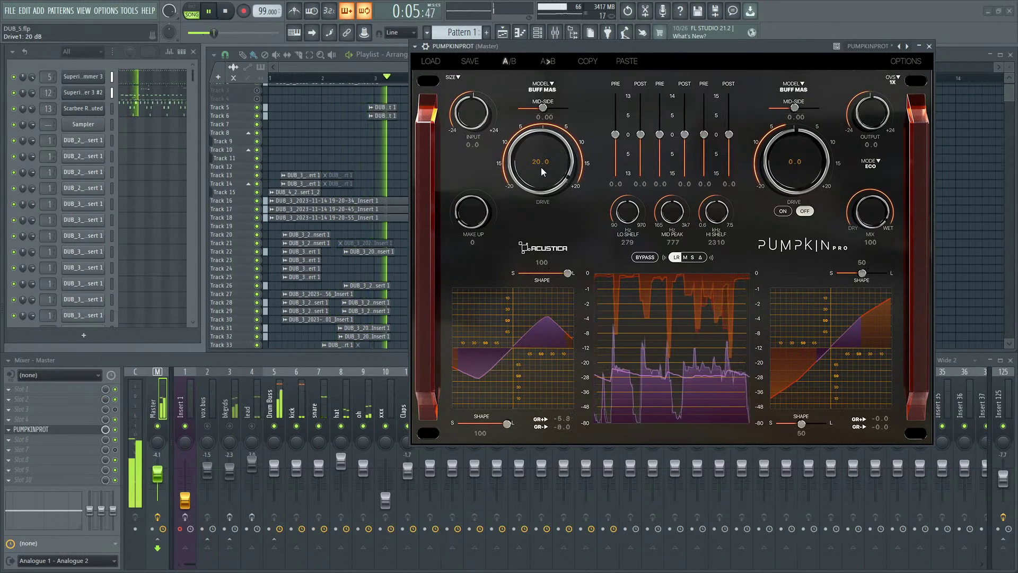
pyautogui.scroll(-6, 540, 167)
pyautogui.scroll(7, 540, 170)
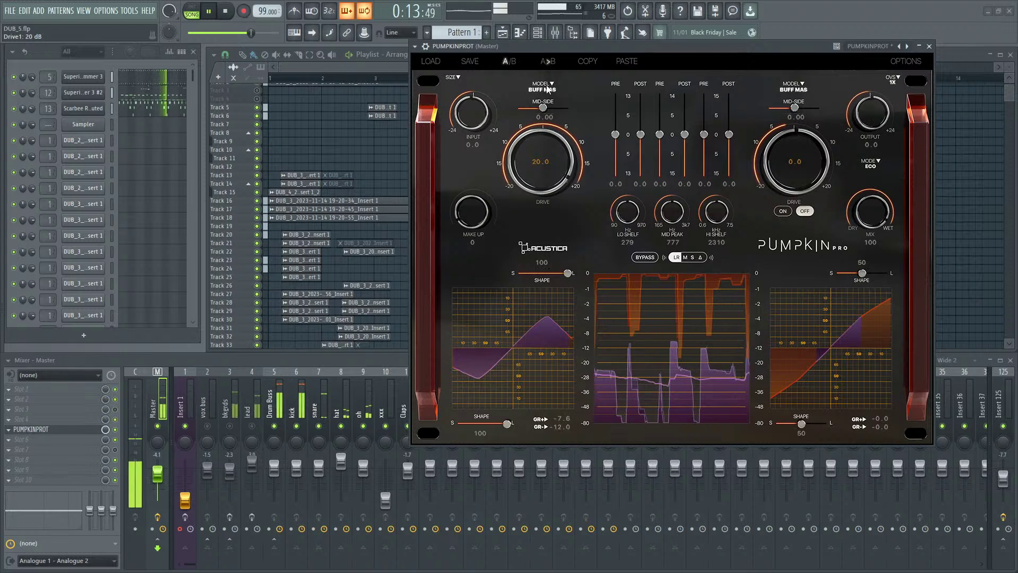
pyautogui.moveTo(469, 114); pyautogui.dragTo(503, 108)
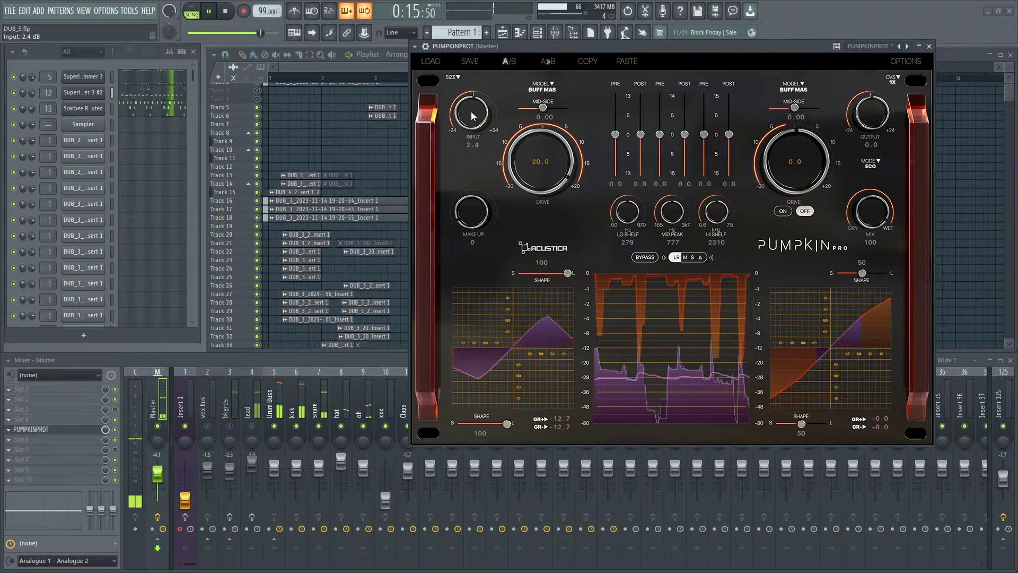
# Step: Switch PUMPKIN PRO's first-stage model to Buff MAS 2 while the song plays, and return it to Buff MAS
pyautogui.click(543, 87)
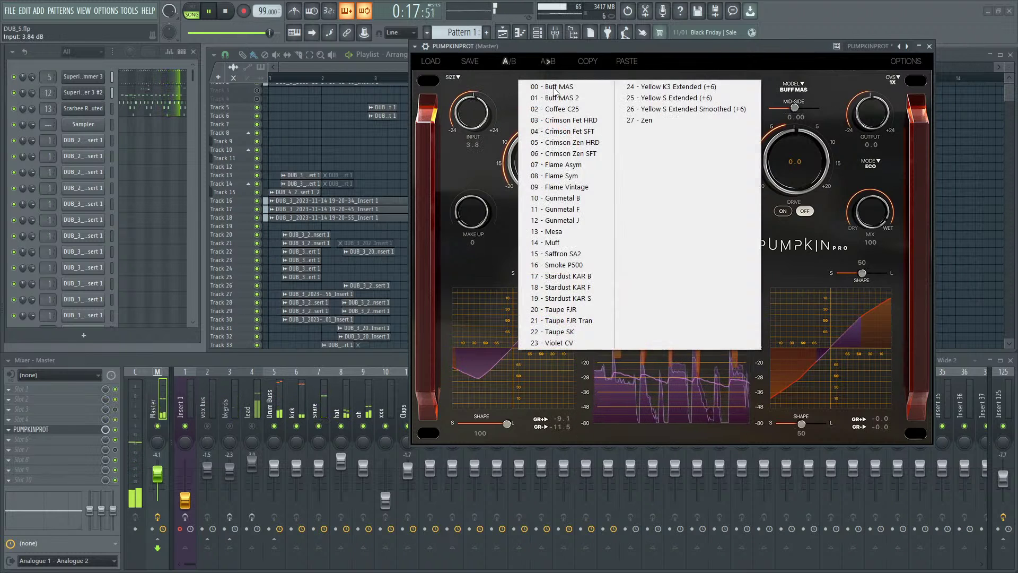
pyautogui.click(570, 96)
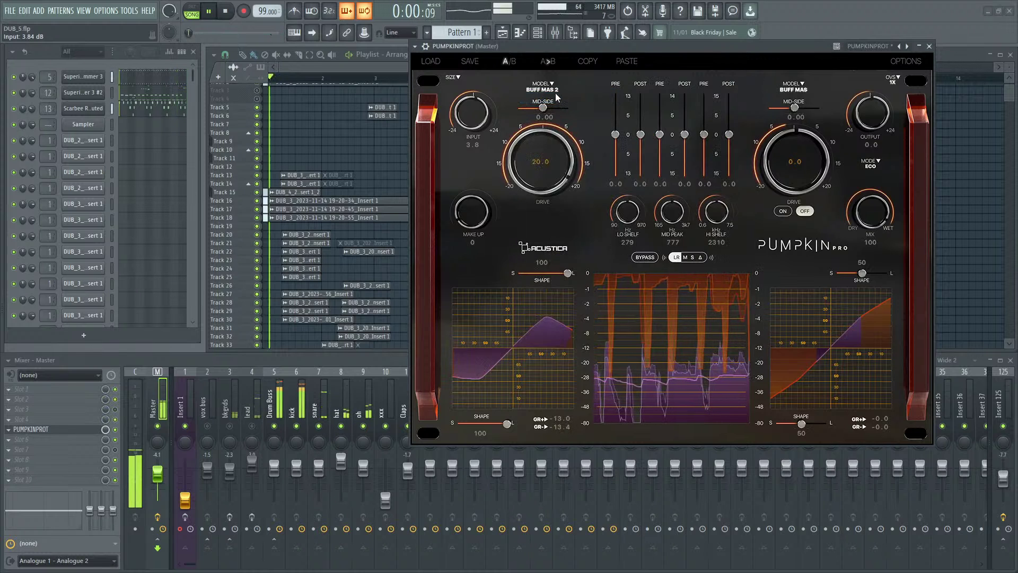
pyautogui.click(550, 91)
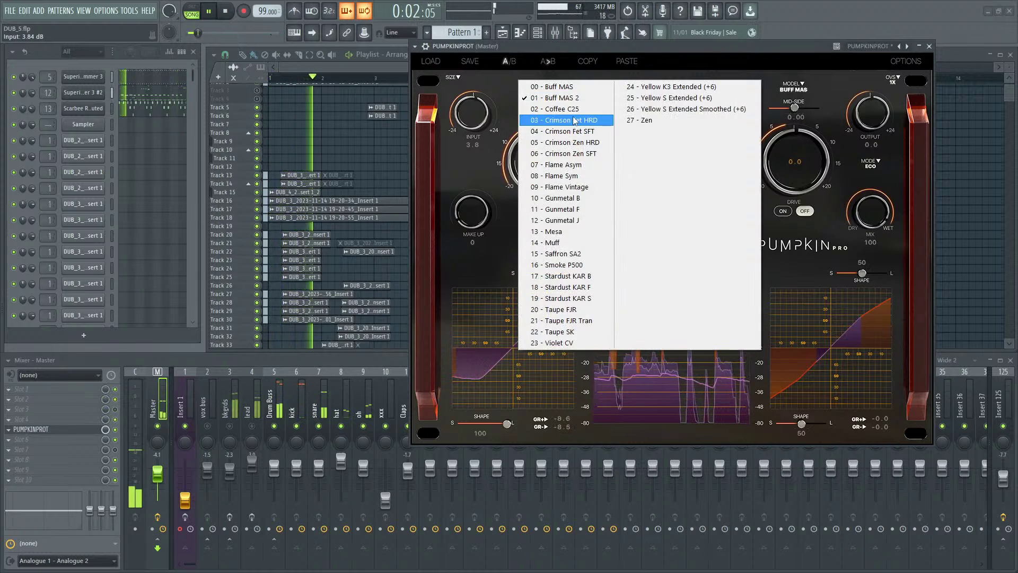
pyautogui.click(556, 88)
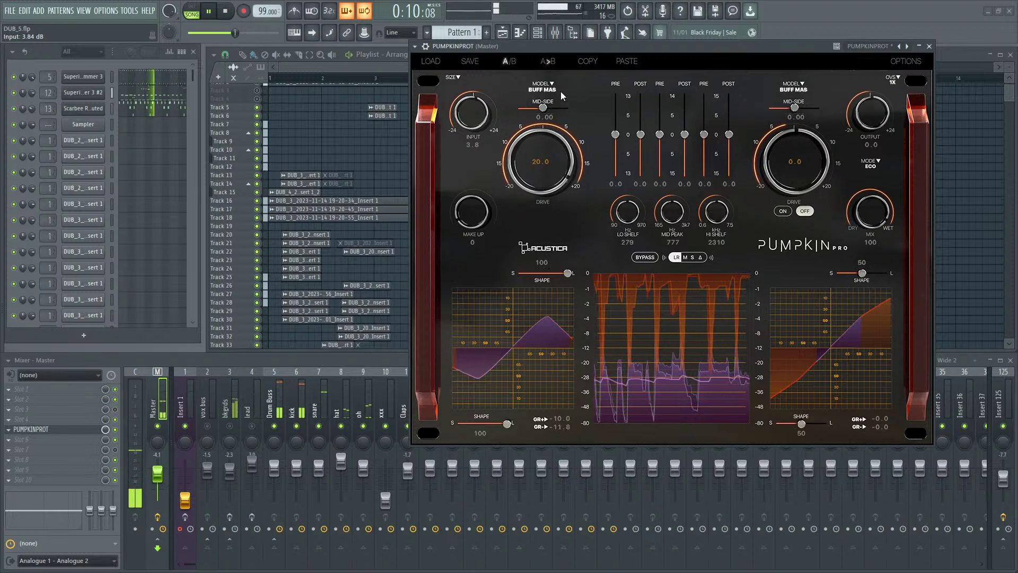
# Step: Switch the first stage's model to Coffee C25 and lower its Drive to 0 dB
pyautogui.click(551, 89)
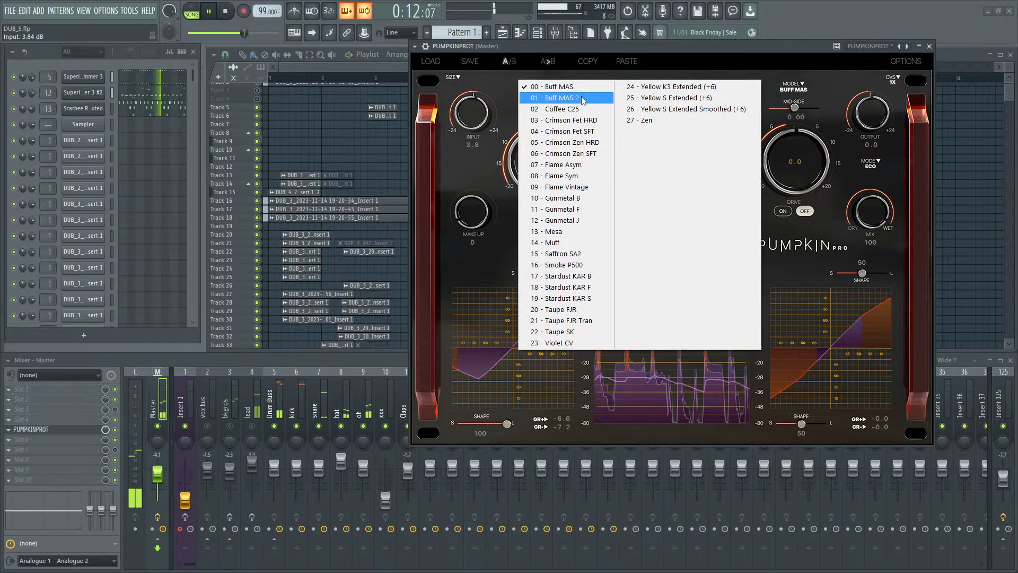
pyautogui.click(575, 109)
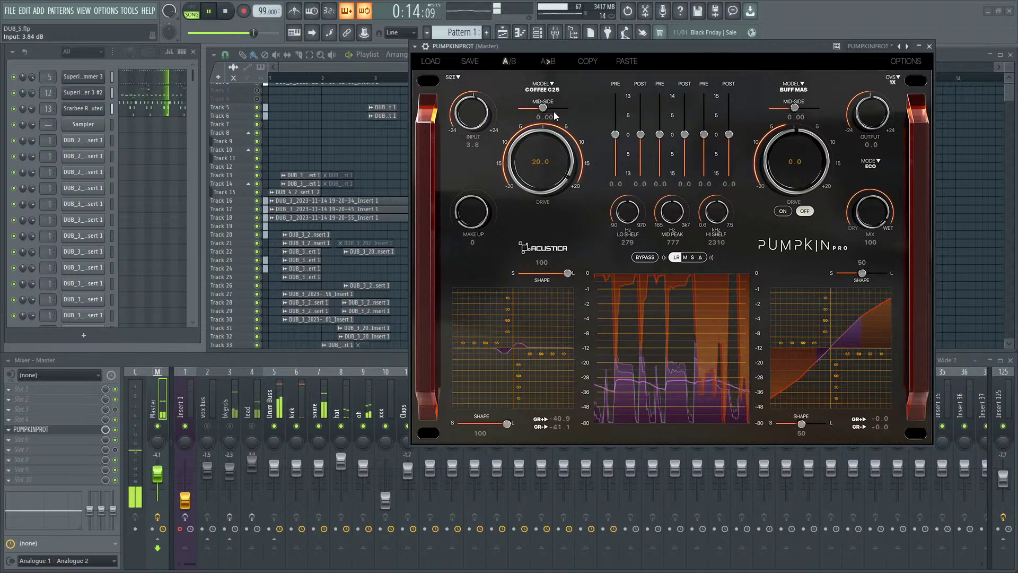
pyautogui.scroll(-7, 555, 157)
pyautogui.scroll(-9, 554, 157)
pyautogui.scroll(-2, 554, 158)
pyautogui.scroll(-5, 555, 157)
pyautogui.scroll(1, 555, 157)
# Step: Compare the song with the plugin bypassed and active, and lower the first stage's positive Shape to 65 and negative Shape to 48
pyautogui.click(647, 258)
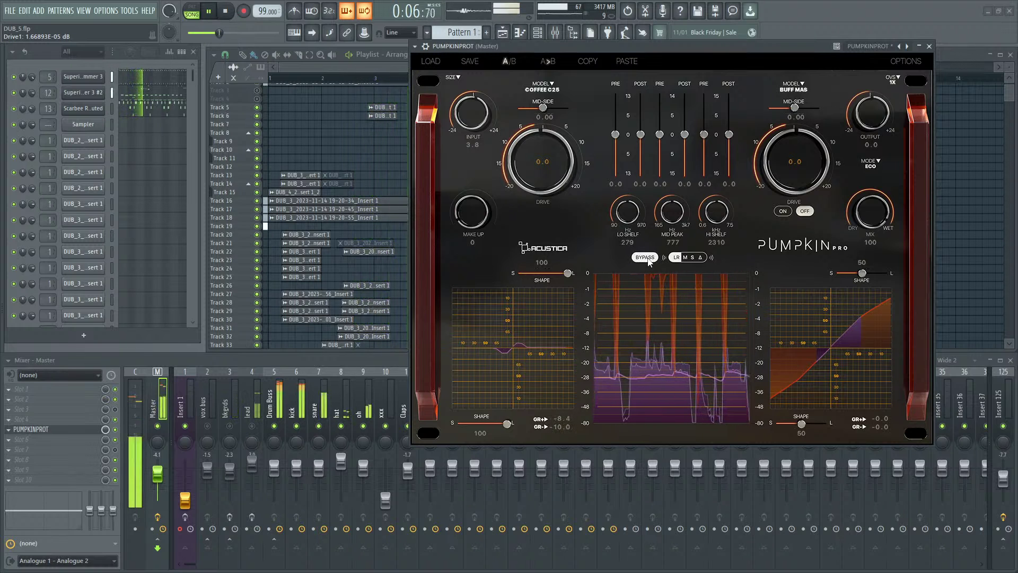
pyautogui.click(646, 258)
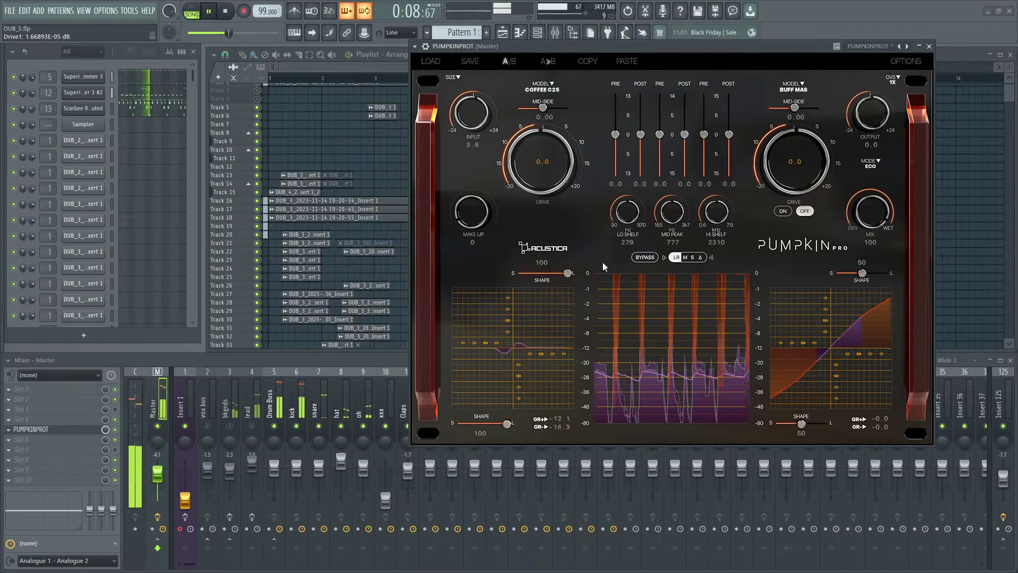
pyautogui.moveTo(568, 273); pyautogui.dragTo(629, 287)
pyautogui.moveTo(507, 428); pyautogui.dragTo(482, 426)
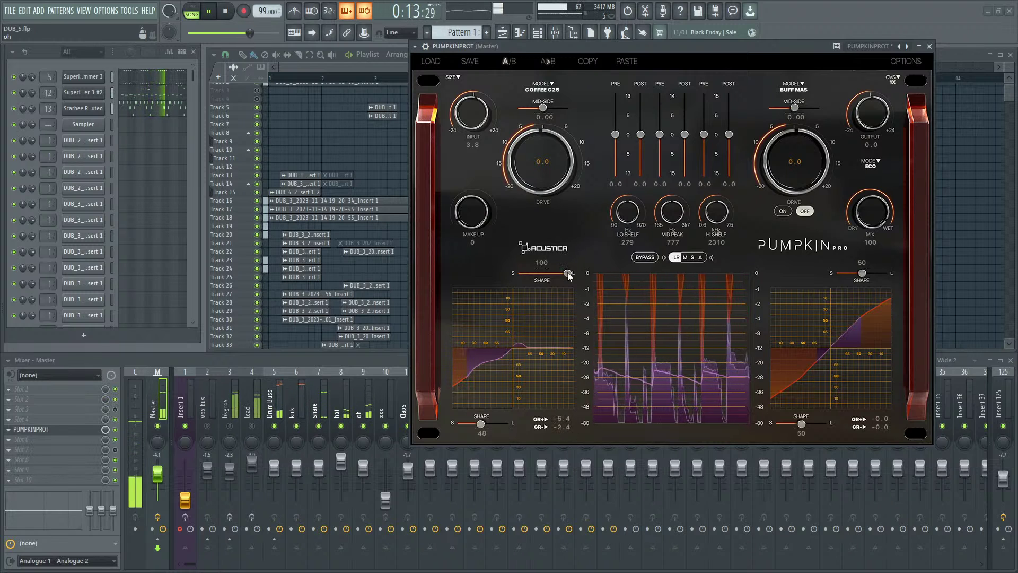
pyautogui.moveTo(550, 274); pyautogui.dragTo(542, 274)
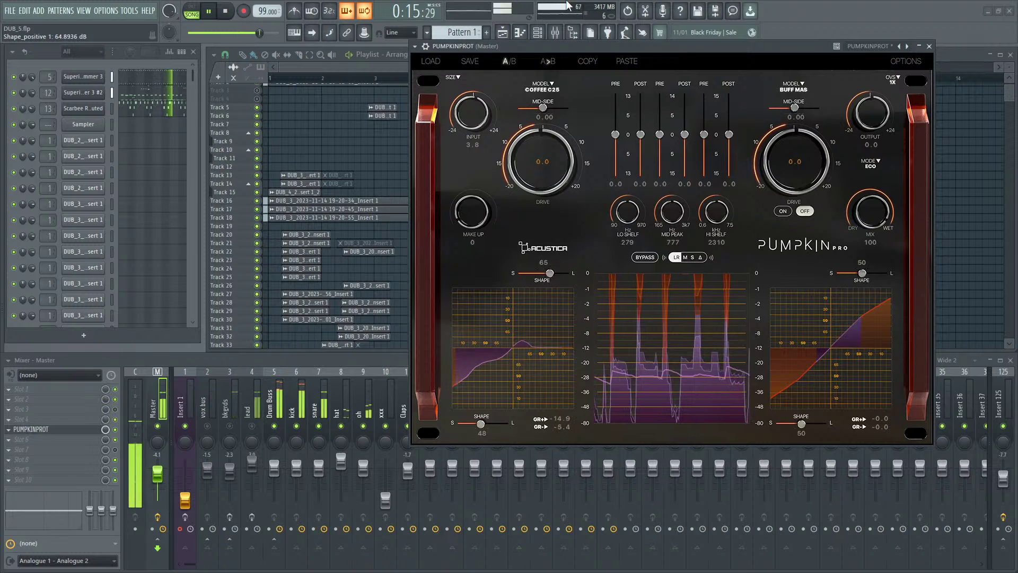
# Step: Switch the first stage's model to Crimson Fet HRD and raise its Drive to 11.2 dB
pyautogui.click(552, 89)
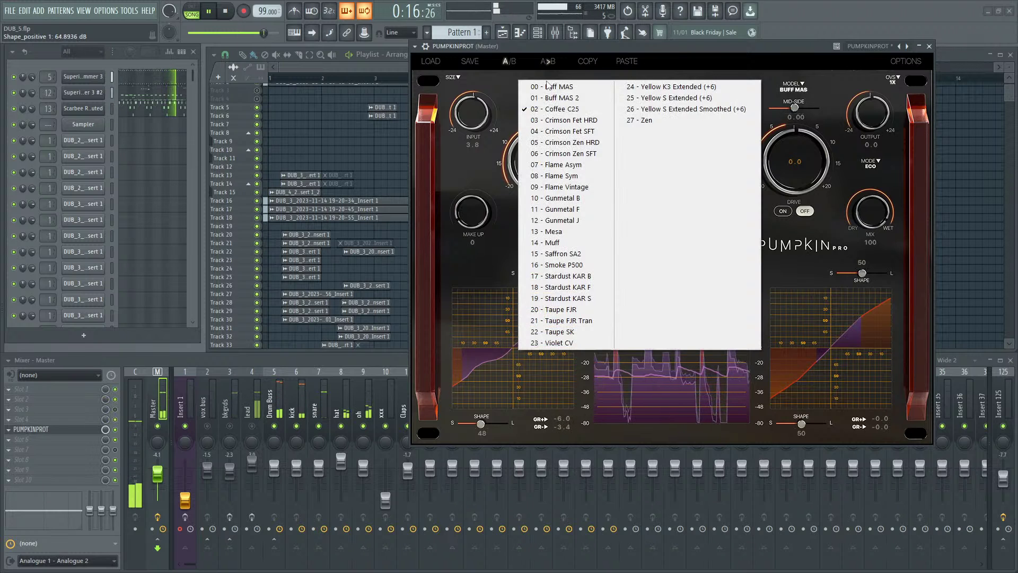
pyautogui.click(584, 121)
pyautogui.moveTo(558, 157); pyautogui.dragTo(558, 128)
# Step: Raise the first stage's negative Shape to 100 and positive Shape to 99, and reduce its Drive to 7 dB
pyautogui.moveTo(484, 421); pyautogui.dragTo(520, 425)
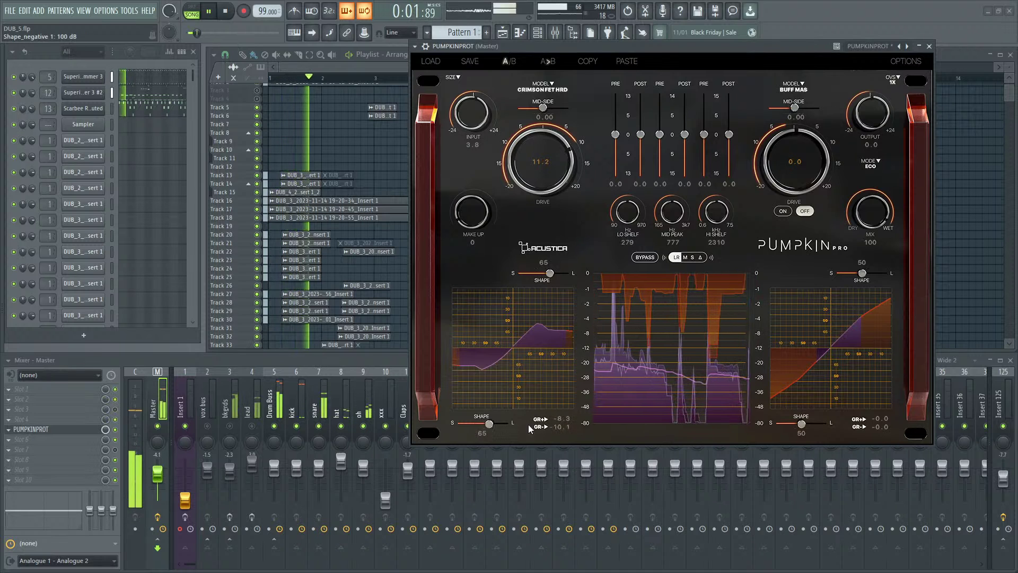
pyautogui.moveTo(553, 272); pyautogui.dragTo(565, 272)
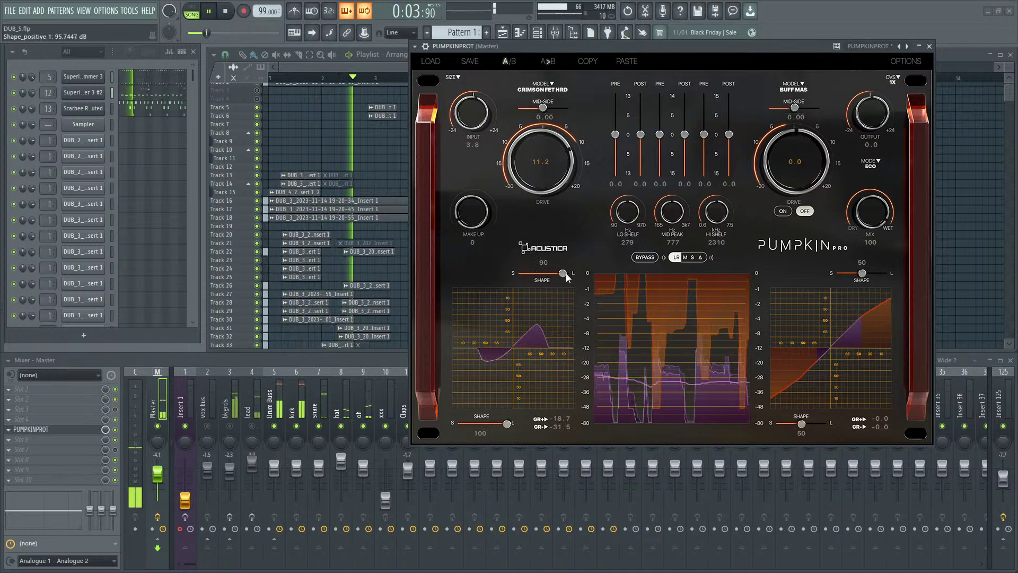
pyautogui.moveTo(547, 160); pyautogui.dragTo(558, 182)
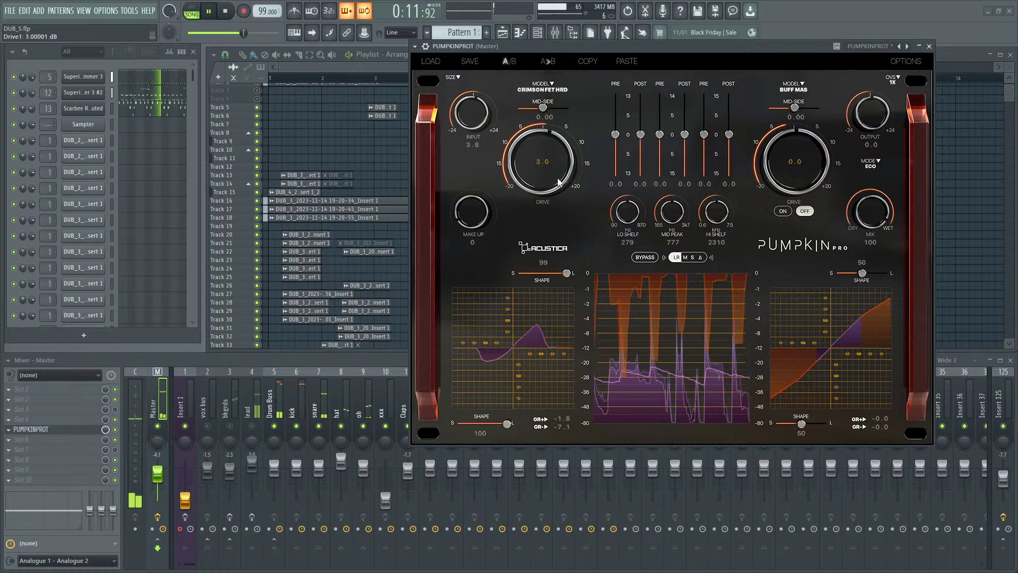
# Step: Switch the first stage's model to Crimson Zen HRD and adjust its Drive to 11.8 dB
pyautogui.click(552, 87)
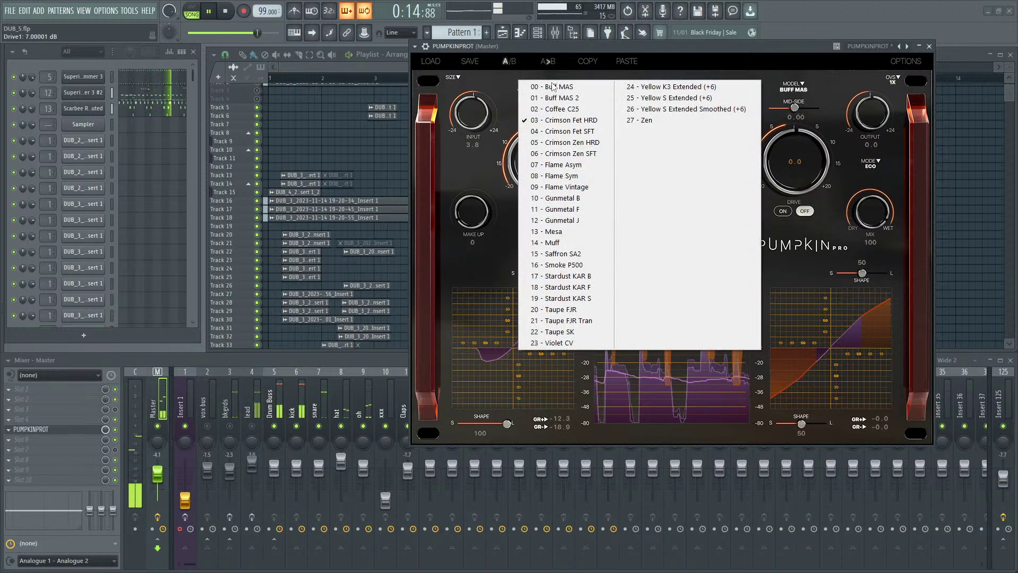
pyautogui.click(582, 143)
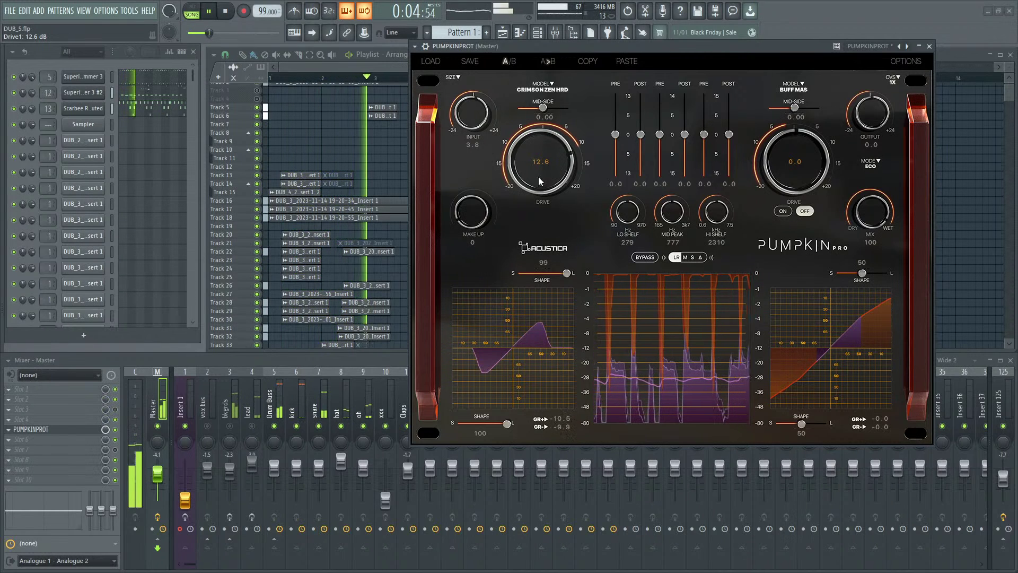
pyautogui.scroll(-2, 556, 168)
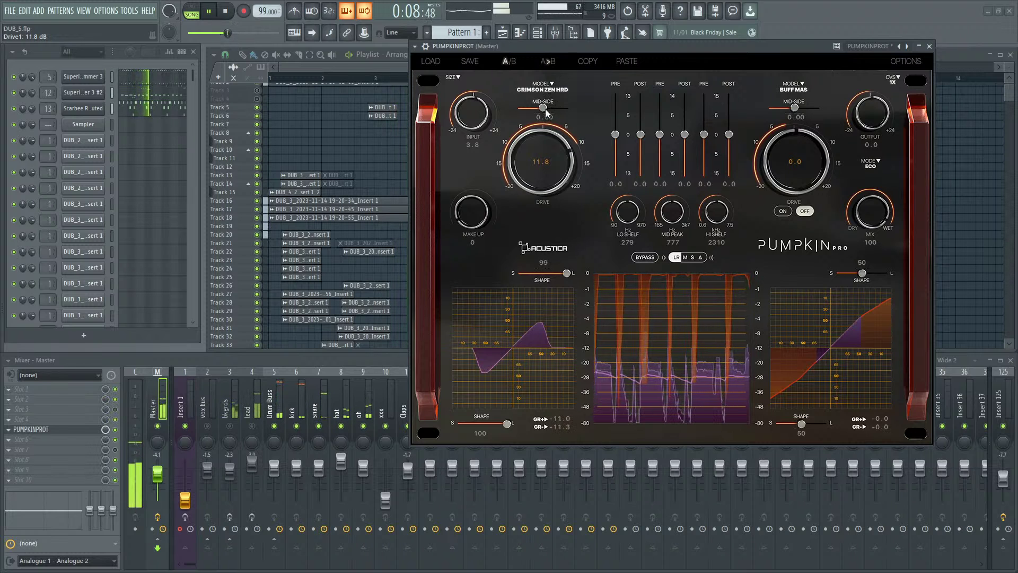
# Step: Switch the first stage's model to Flame Asym and raise its Drive to 15 dB
pyautogui.click(543, 88)
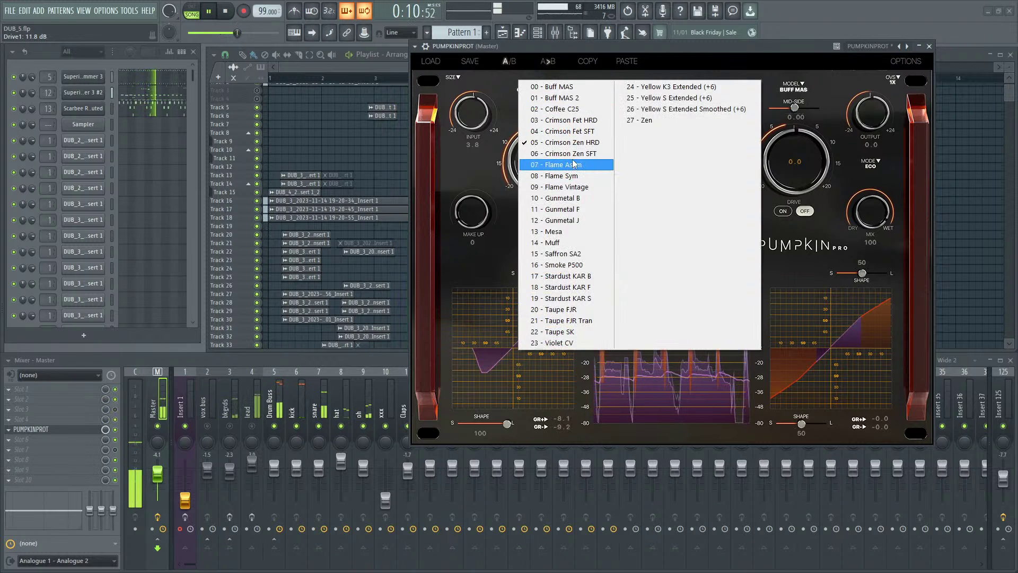
pyautogui.click(573, 166)
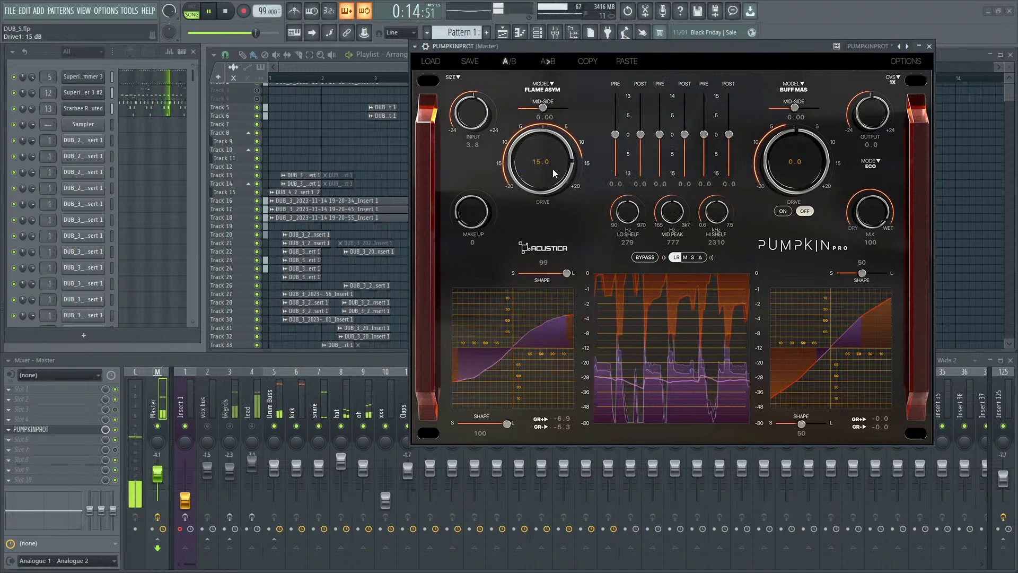
pyautogui.moveTo(546, 132); pyautogui.dragTo(558, 140)
# Step: Switch the first stage's model to Flame Vintage and adjust its Drive to 16.4 dB
pyautogui.click(551, 89)
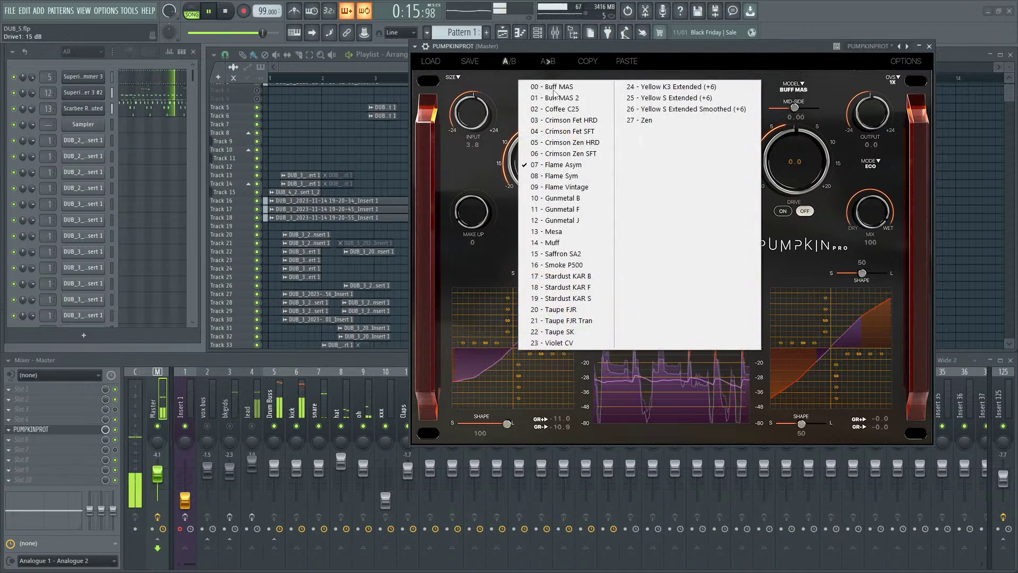
pyautogui.click(577, 188)
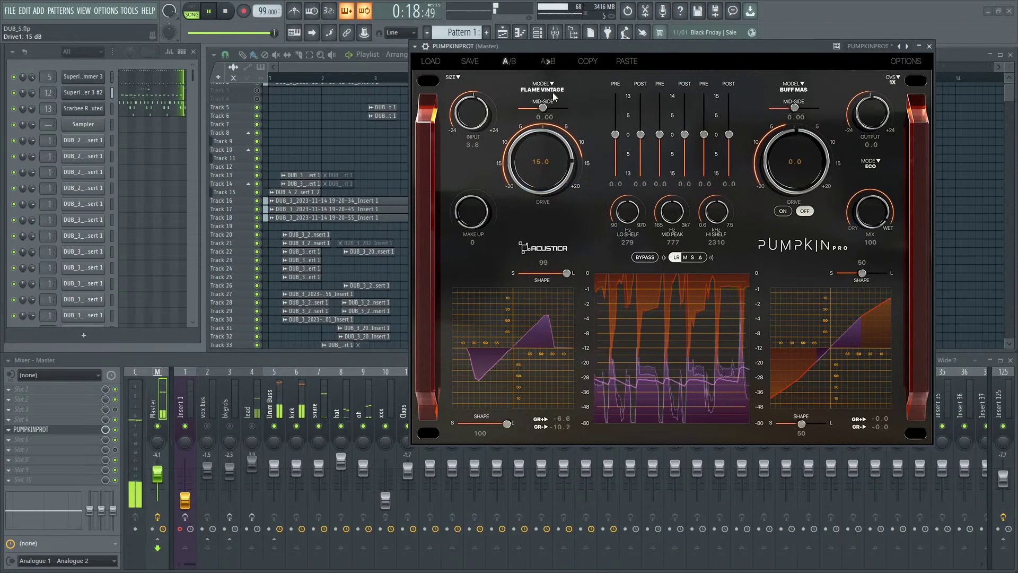
pyautogui.moveTo(561, 185); pyautogui.dragTo(560, 175)
pyautogui.scroll(3, 560, 175)
pyautogui.scroll(-6, 560, 175)
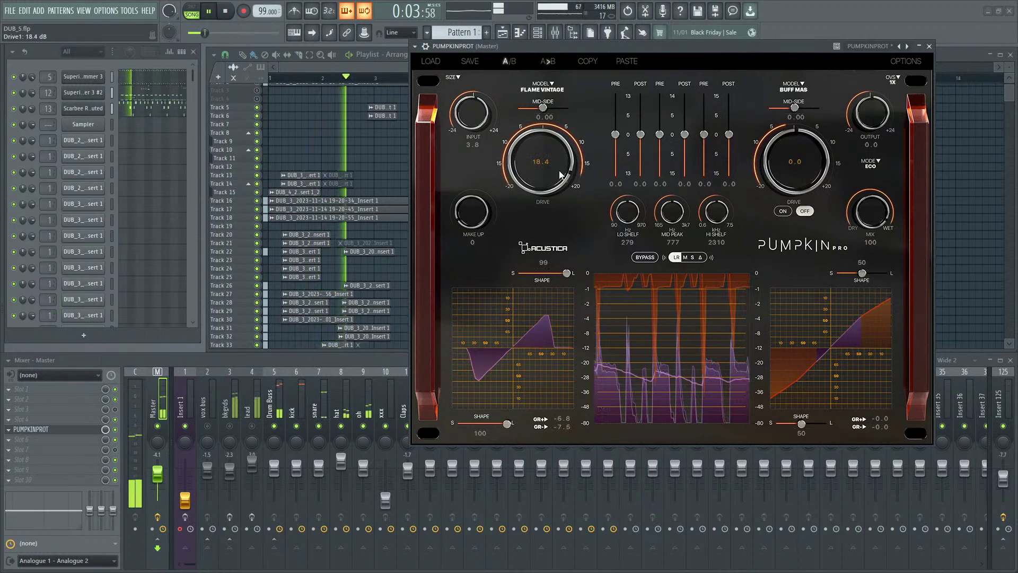
# Step: Reset both first-stage Shape controls to 50 and raise the Drive to 20 dB, trying the positive Shape at 64 before restoring it
pyautogui.doubleClick(570, 277)
pyautogui.doubleClick(507, 426)
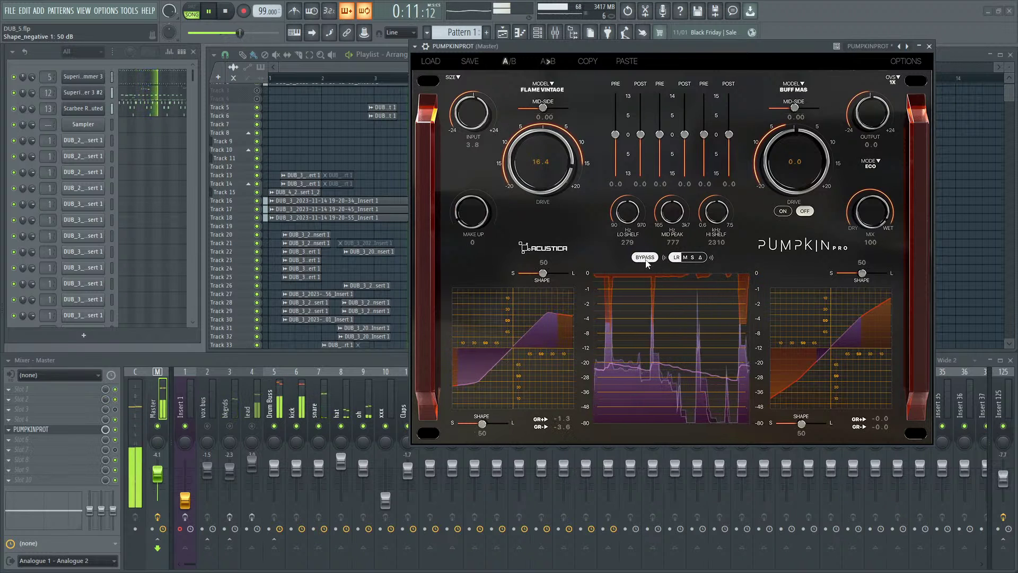
pyautogui.moveTo(530, 170); pyautogui.dragTo(533, 165)
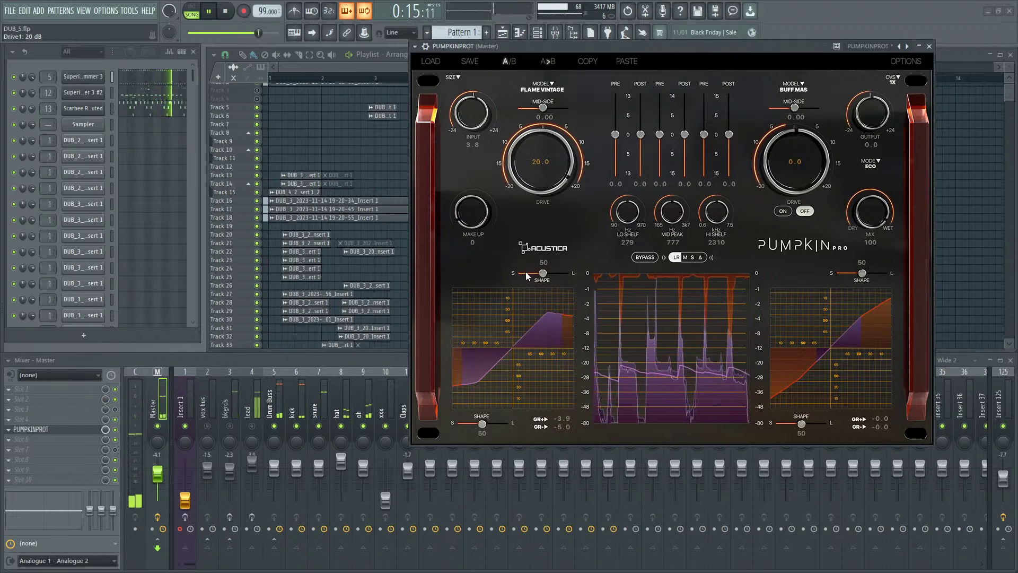
pyautogui.moveTo(548, 276); pyautogui.dragTo(551, 277)
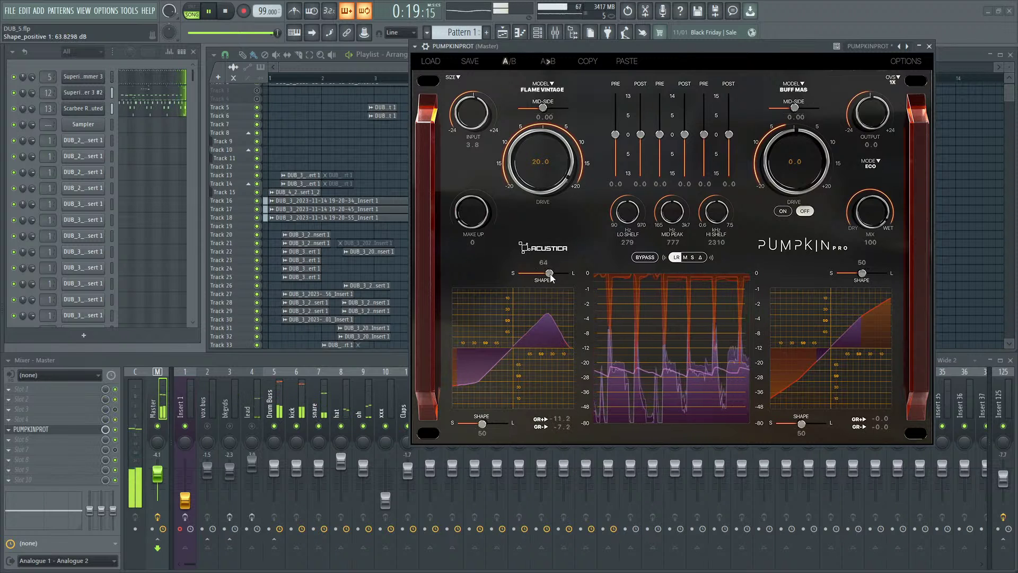
pyautogui.doubleClick(549, 273)
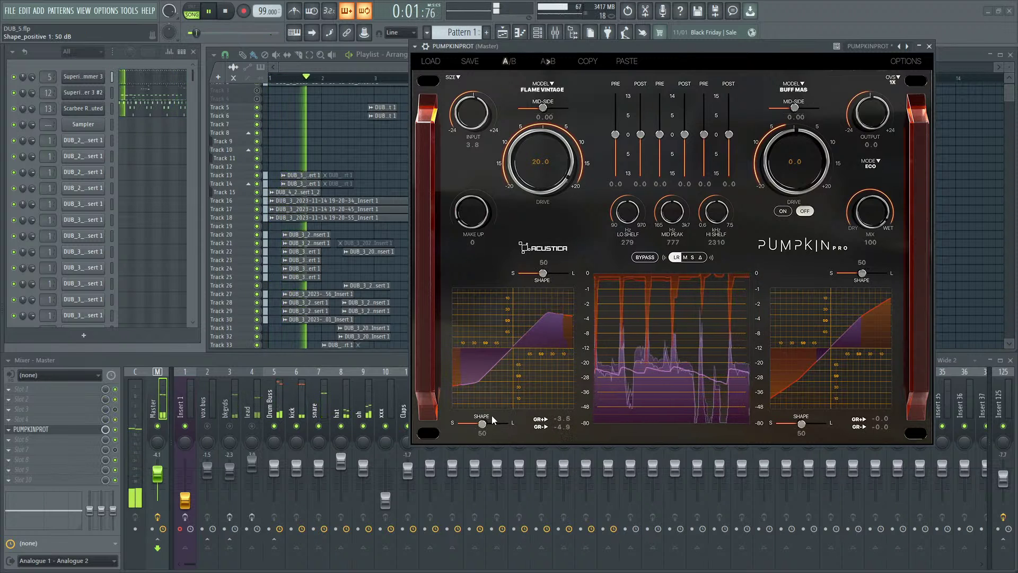
# Step: Reset the first stage's Drive to 0 dB and raise the plugin's input to 23.5 dB
pyautogui.doubleClick(553, 162)
pyautogui.moveTo(480, 125); pyautogui.dragTo(481, 118)
pyautogui.scroll(6, 481, 118)
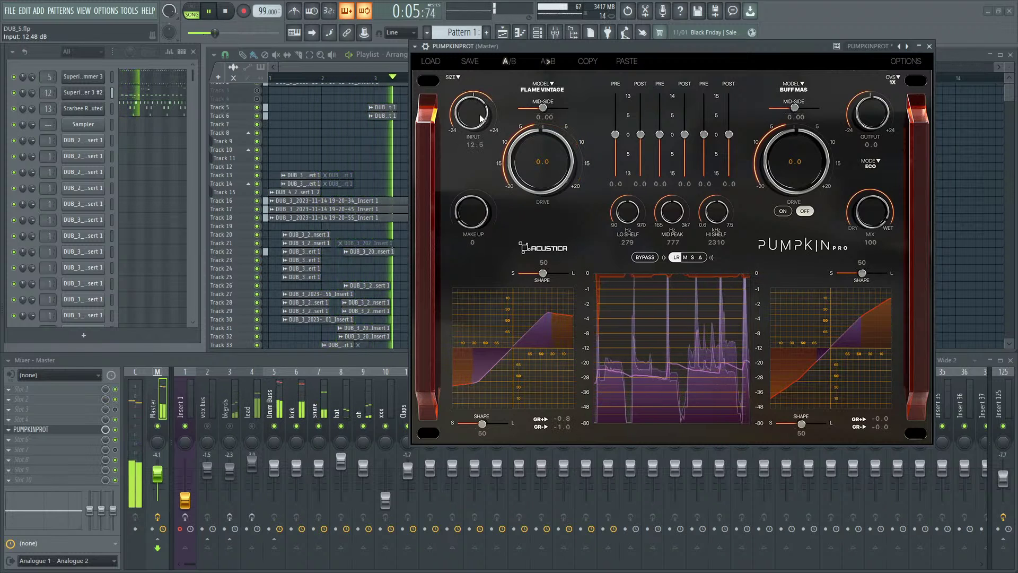
pyautogui.scroll(6, 481, 118)
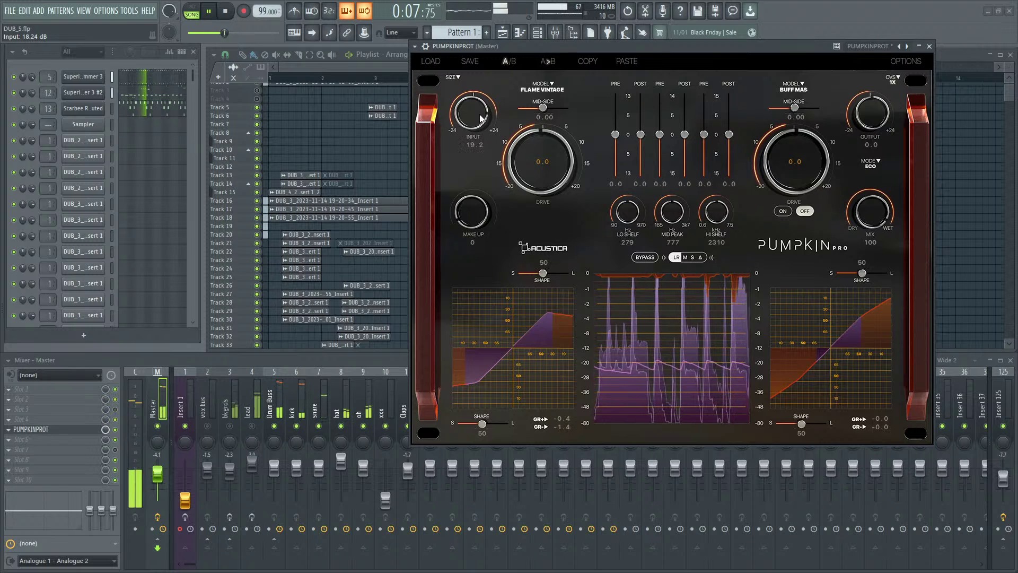
pyautogui.scroll(4, 480, 117)
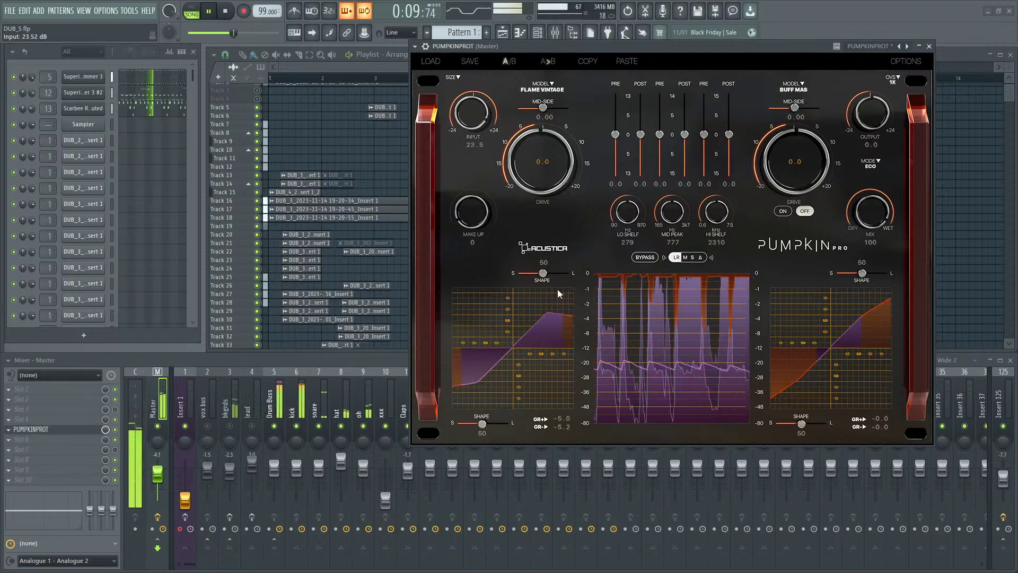
# Step: Lower the first stage's positive and negative Shape to 0 and bring the plugin's input to 24 dB
pyautogui.moveTo(547, 278); pyautogui.dragTo(504, 283)
pyautogui.moveTo(482, 424); pyautogui.dragTo(446, 422)
pyautogui.scroll(1, 470, 111)
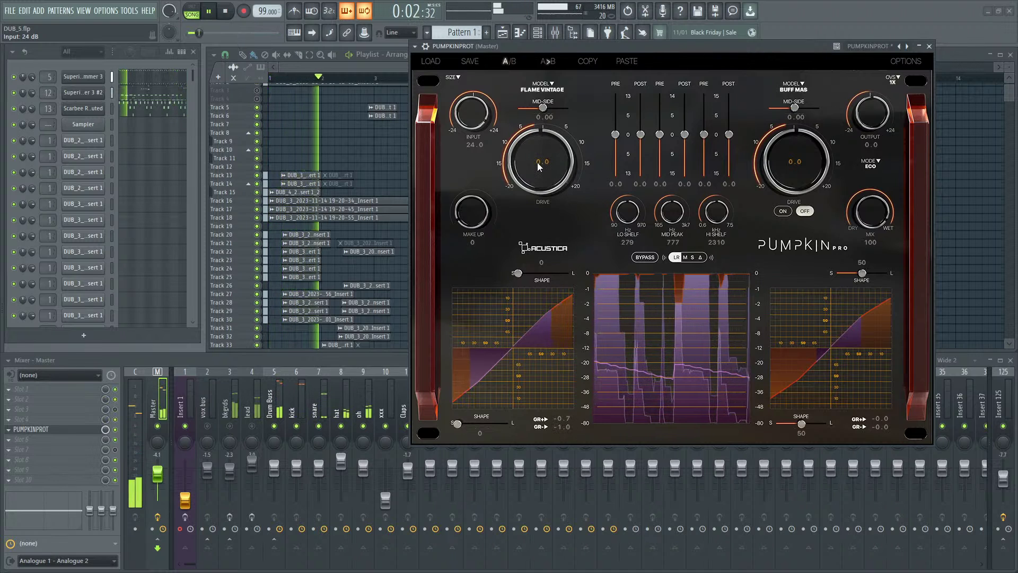
# Step: Raise the first stage's Drive to 13.2 dB and compare the song with the plugin bypassed and active, leaving it active
pyautogui.scroll(5, 561, 161)
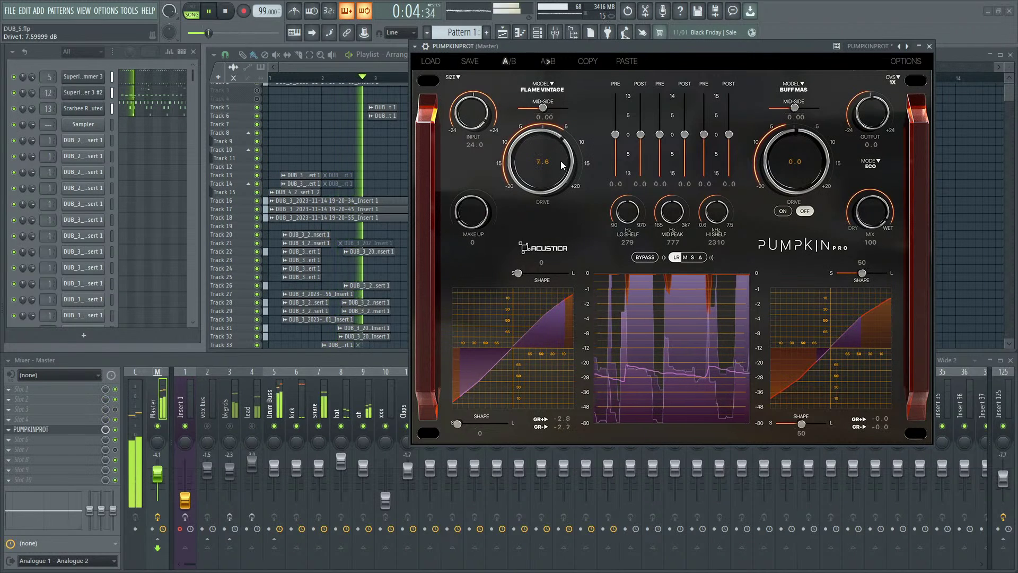
pyautogui.scroll(3, 561, 161)
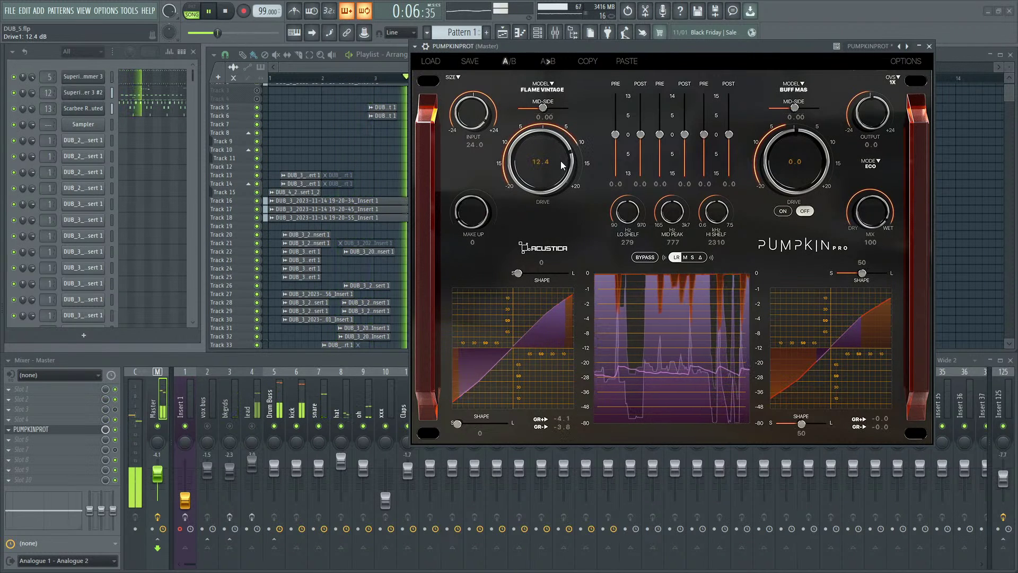
pyautogui.scroll(-1, 561, 160)
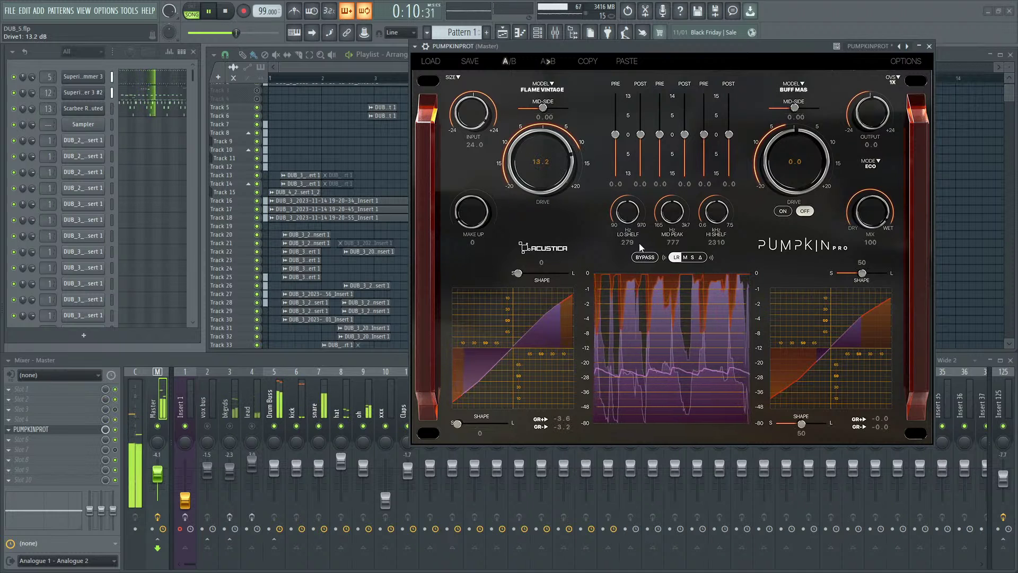
pyautogui.click(643, 260)
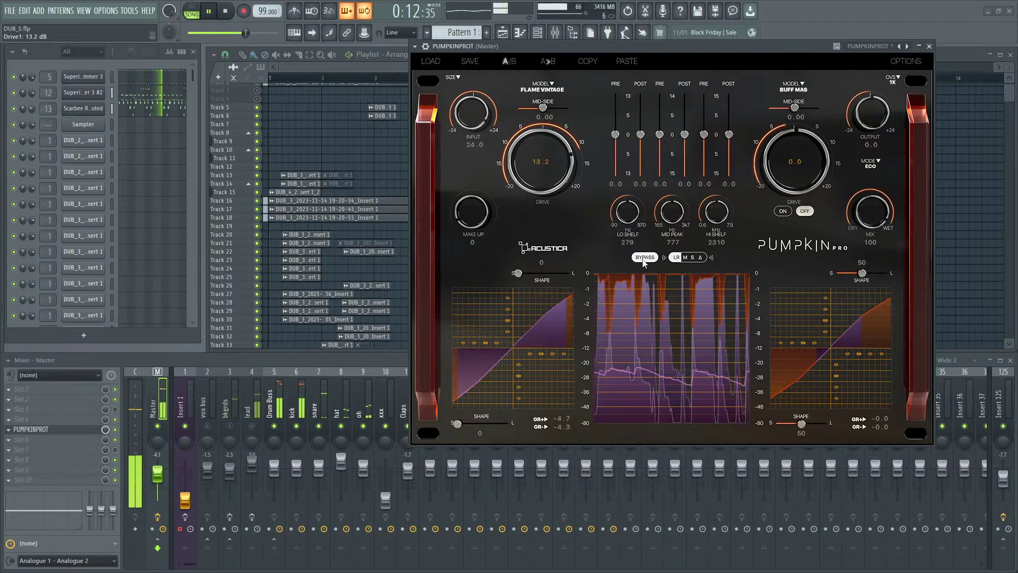
pyautogui.click(644, 259)
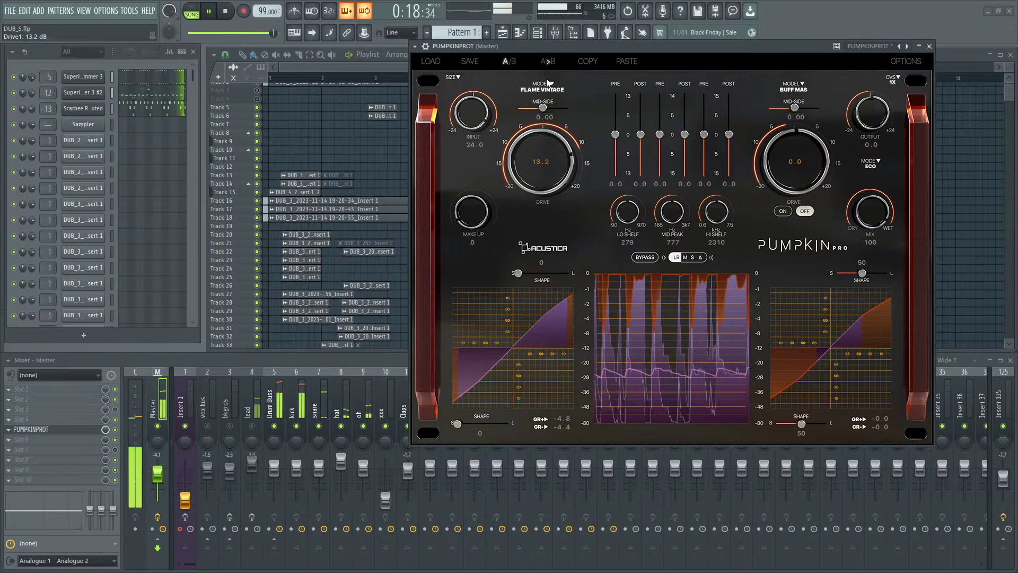
# Step: Audition the Gunmetal B, Gunmetal F and Mesa models in the first stage, ending on Saffron SA2
pyautogui.click(561, 88)
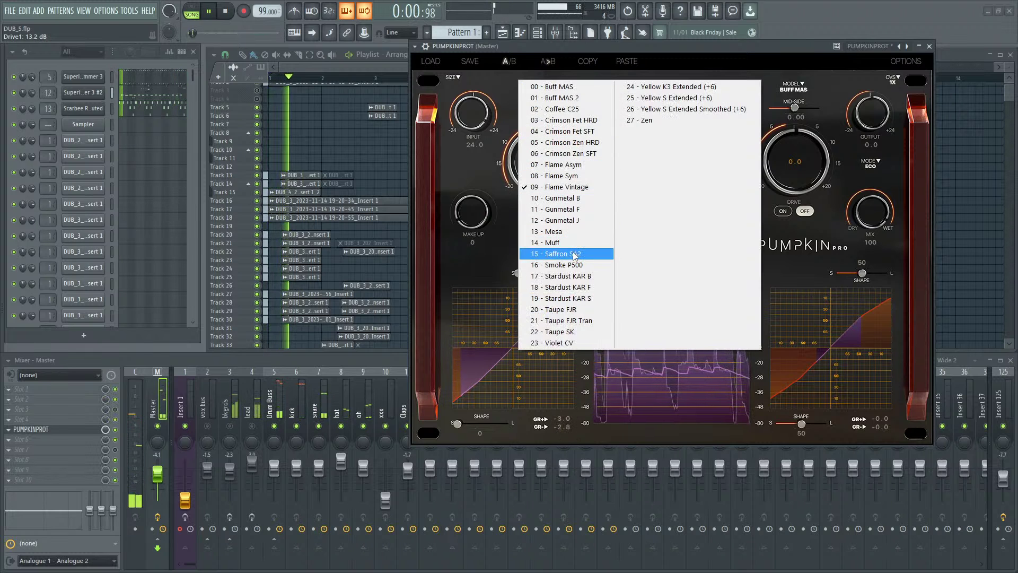
pyautogui.click(575, 199)
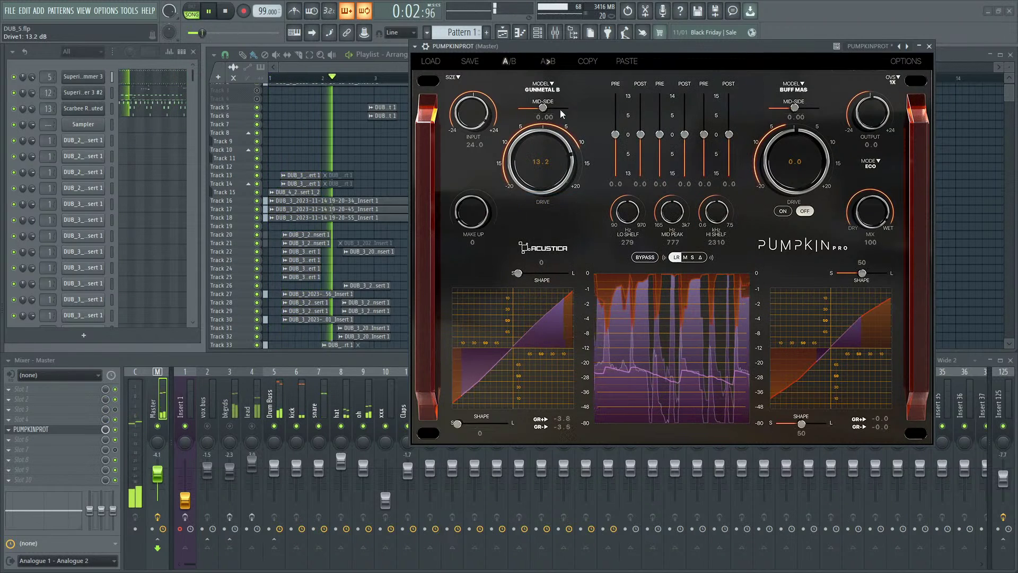
pyautogui.click(547, 88)
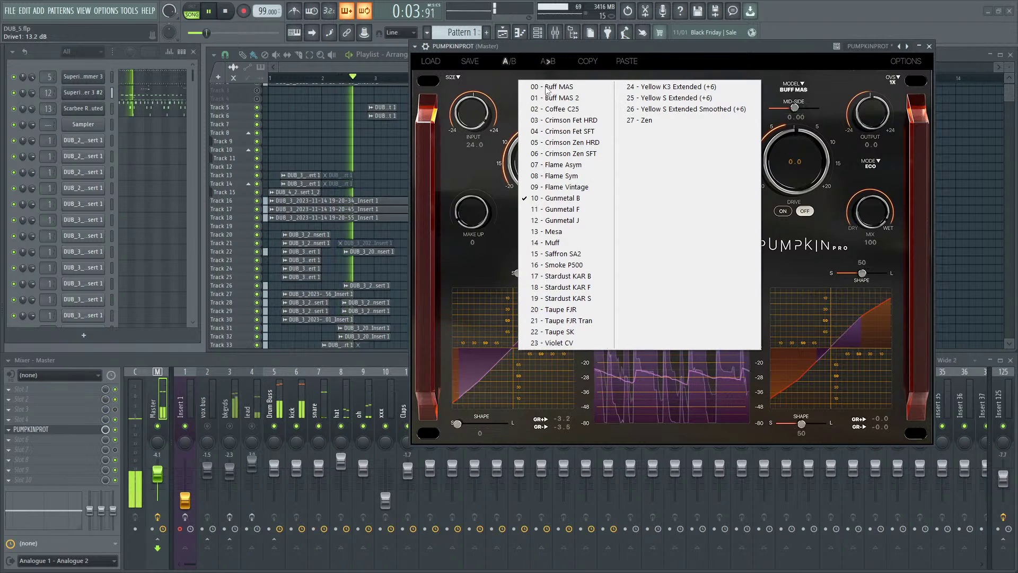
pyautogui.click(580, 210)
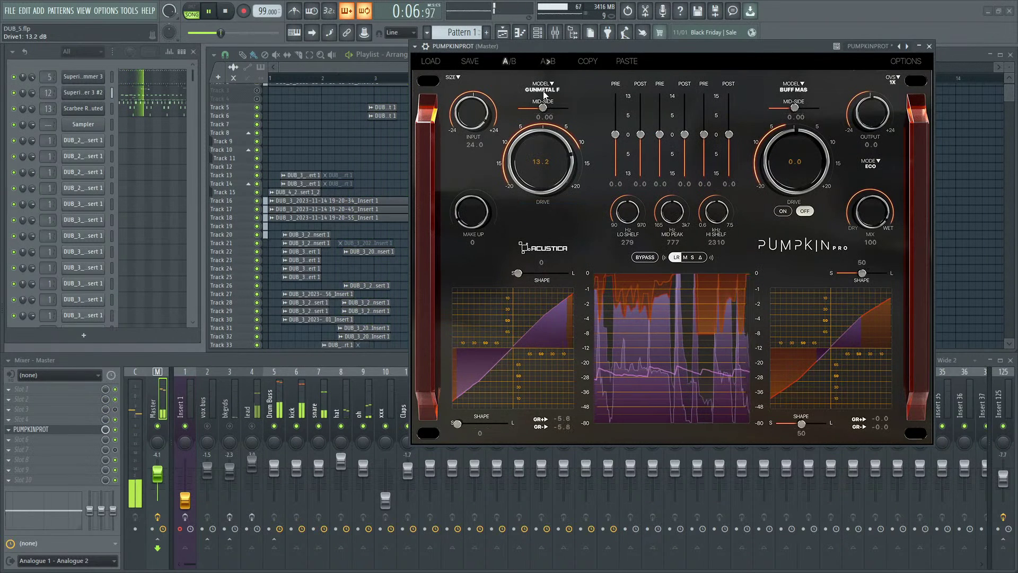
pyautogui.click(545, 88)
pyautogui.click(552, 236)
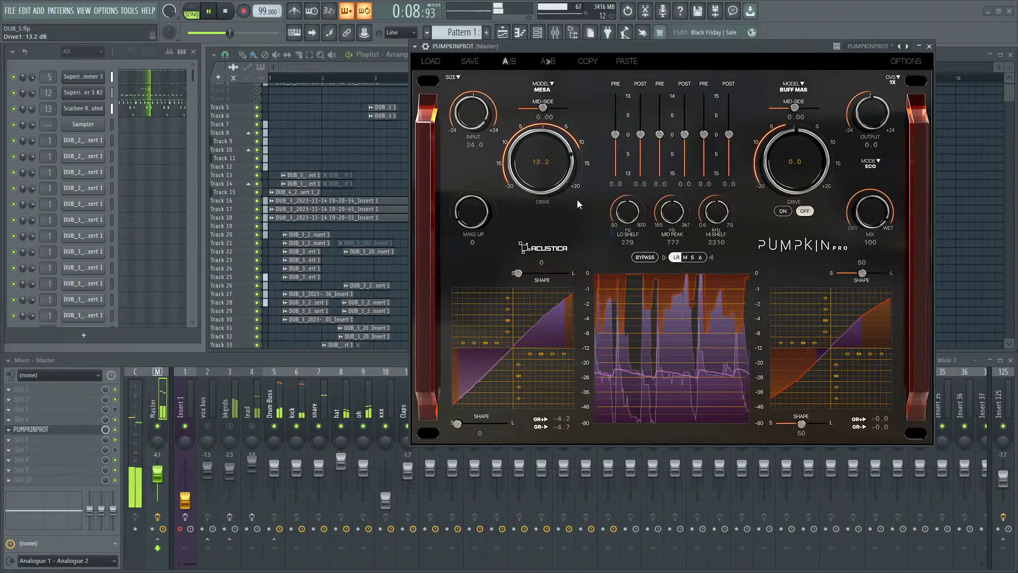
pyautogui.click(547, 90)
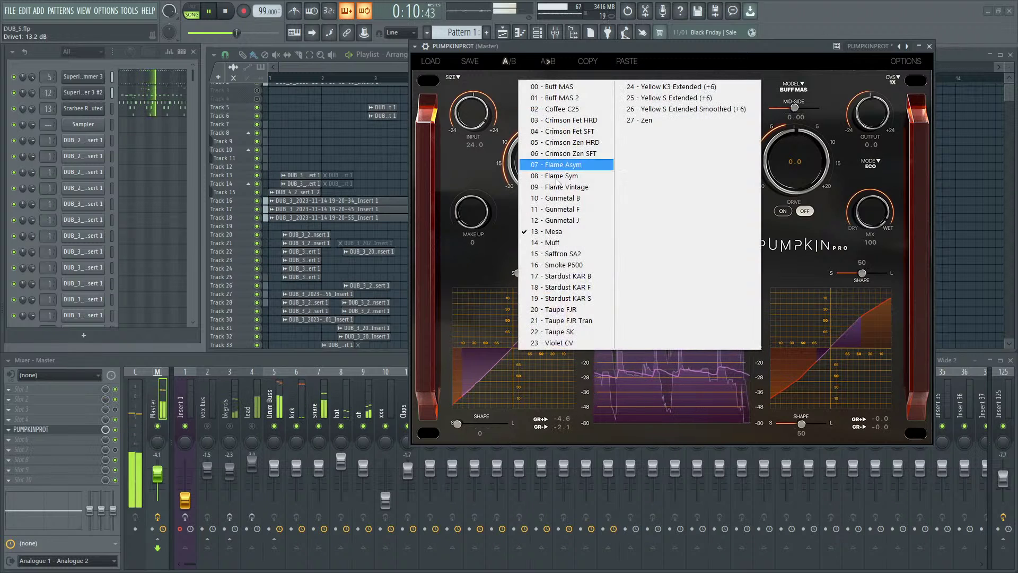
pyautogui.click(557, 254)
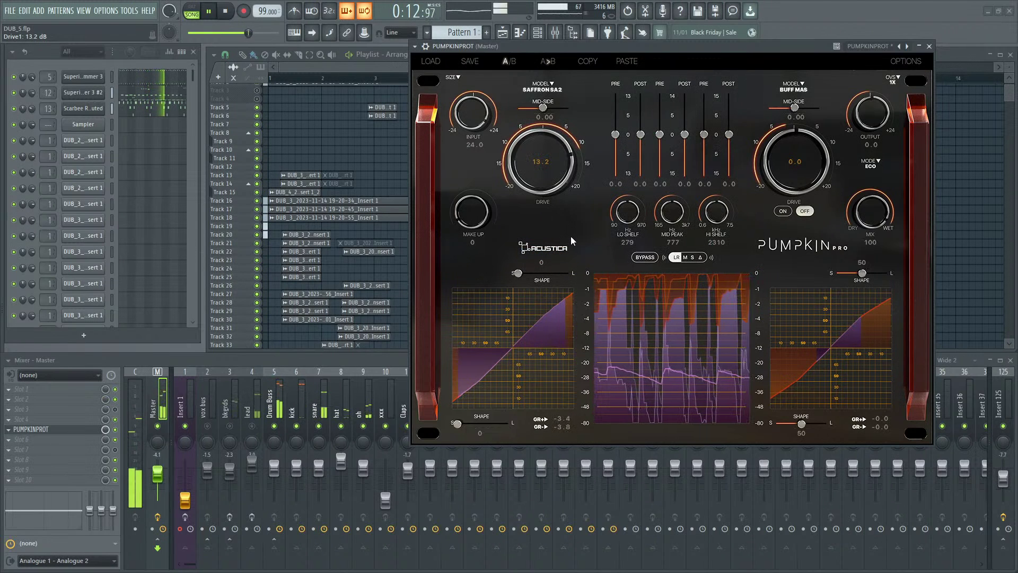
pyautogui.click(549, 92)
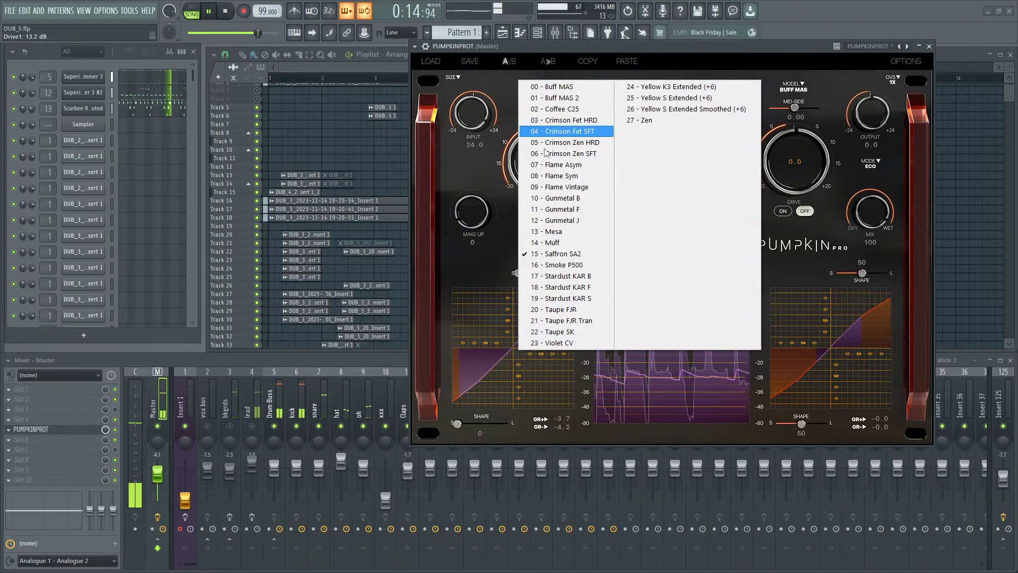
pyautogui.click(503, 272)
# Step: Set the first stage's Mid-Side to 1.00 and its Drive to 20 dB, trying Drive at 19.2 and 12.8 dB first
pyautogui.scroll(4, 557, 159)
pyautogui.scroll(2, 556, 159)
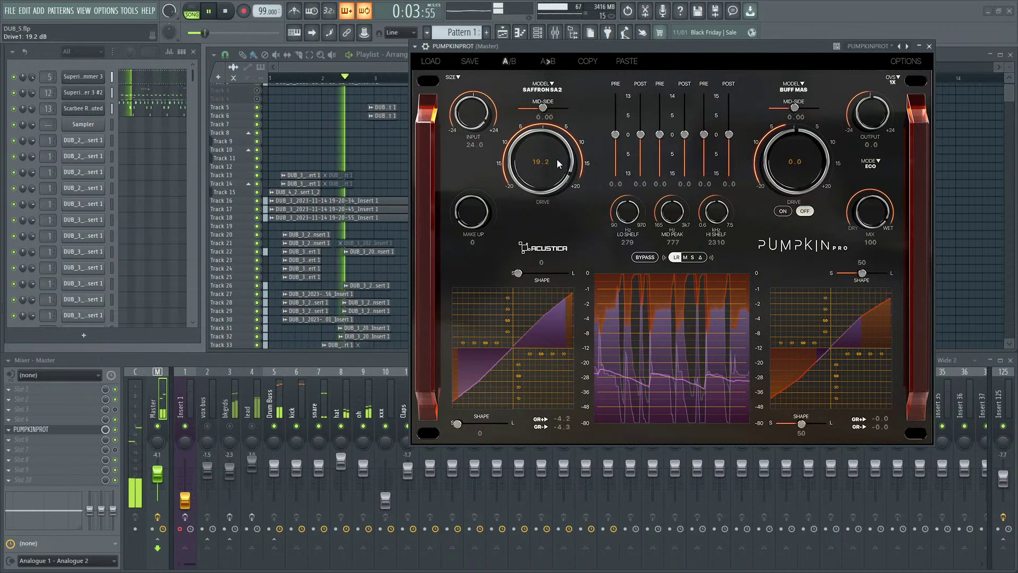
pyautogui.scroll(-2, 557, 159)
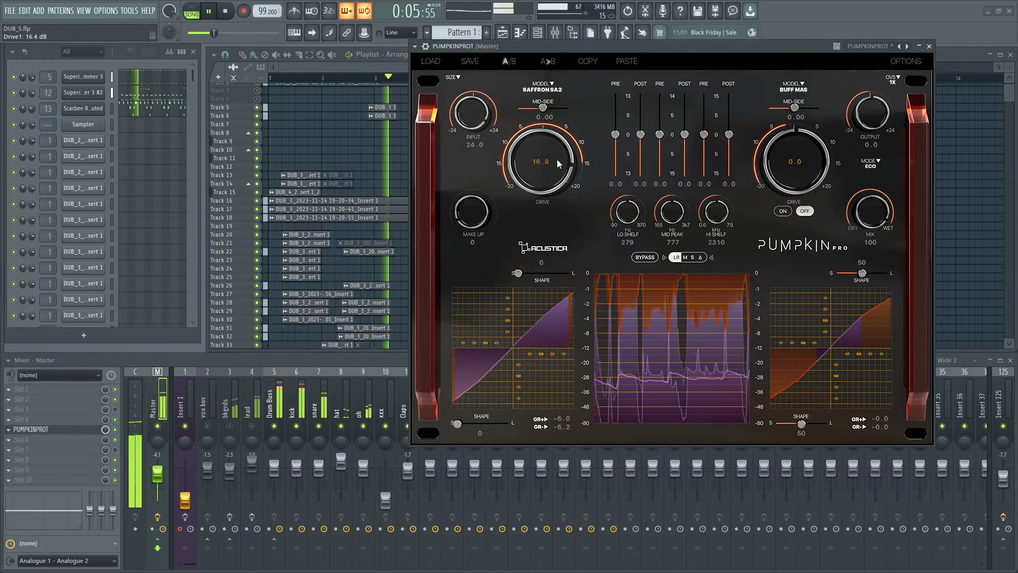
pyautogui.scroll(-5, 557, 162)
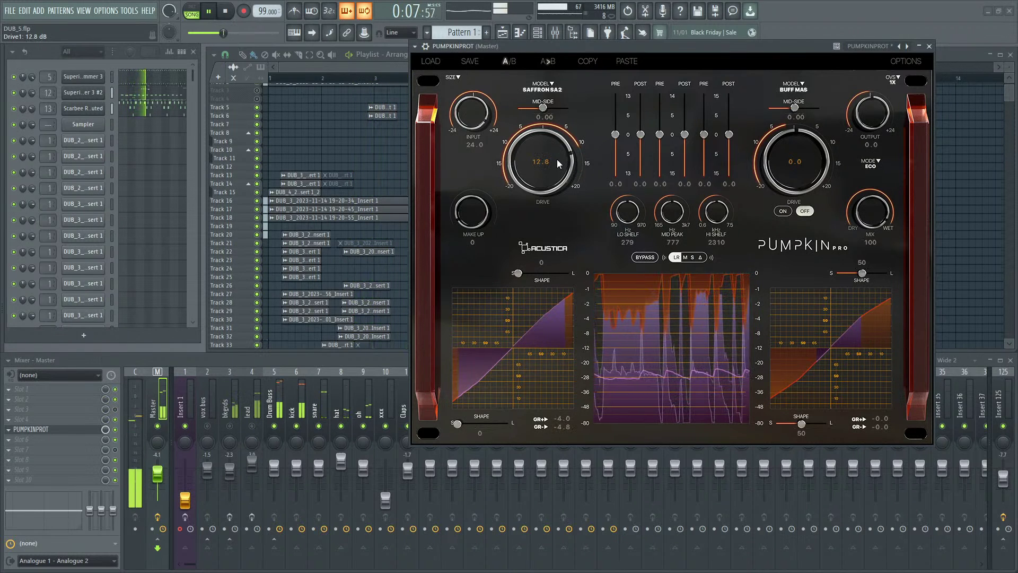
pyautogui.moveTo(542, 108); pyautogui.dragTo(584, 109)
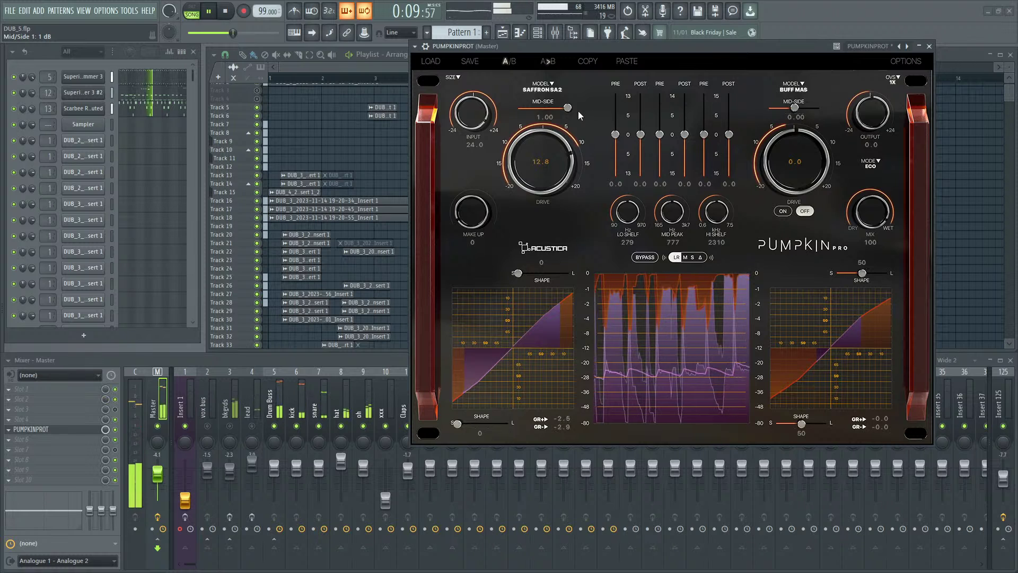
pyautogui.moveTo(540, 177); pyautogui.dragTo(552, 132)
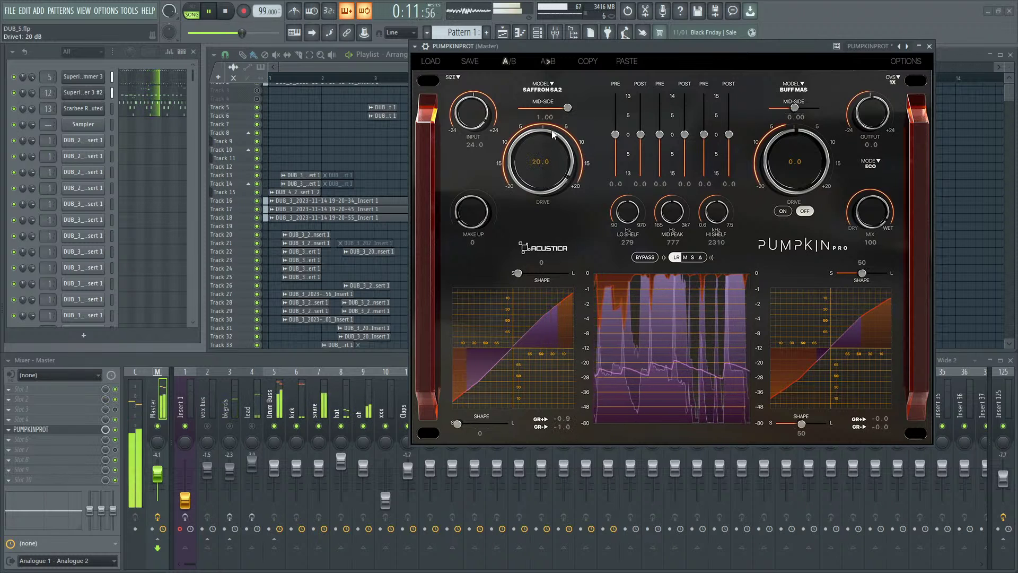
# Step: Raise the first stage's positive and negative Shape to 100 and compare the song with the plugin bypassed and active, leaving it active
pyautogui.moveTo(523, 274); pyautogui.dragTo(570, 276)
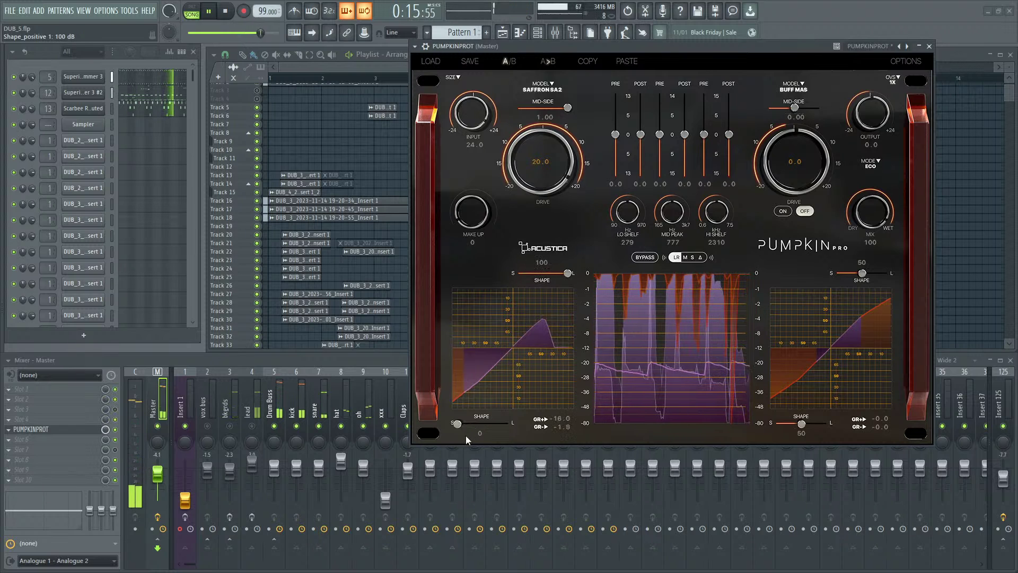
pyautogui.moveTo(458, 424); pyautogui.dragTo(523, 419)
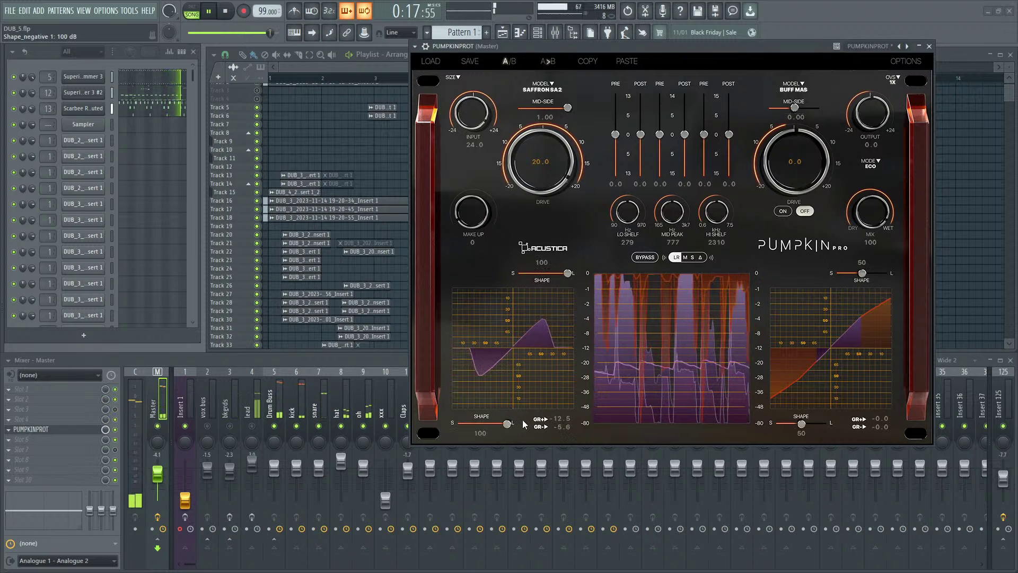
pyautogui.click(645, 257)
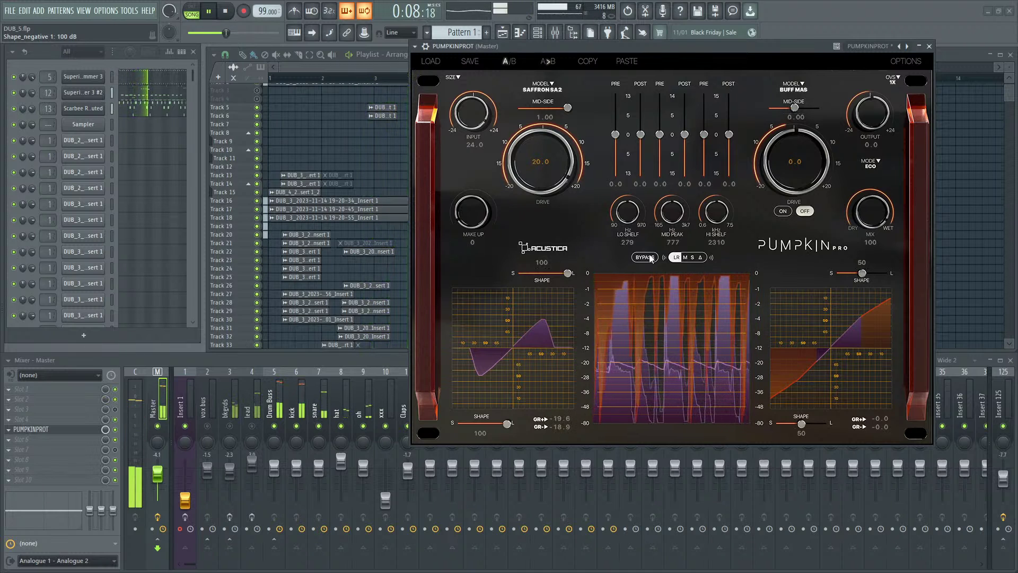
pyautogui.click(644, 257)
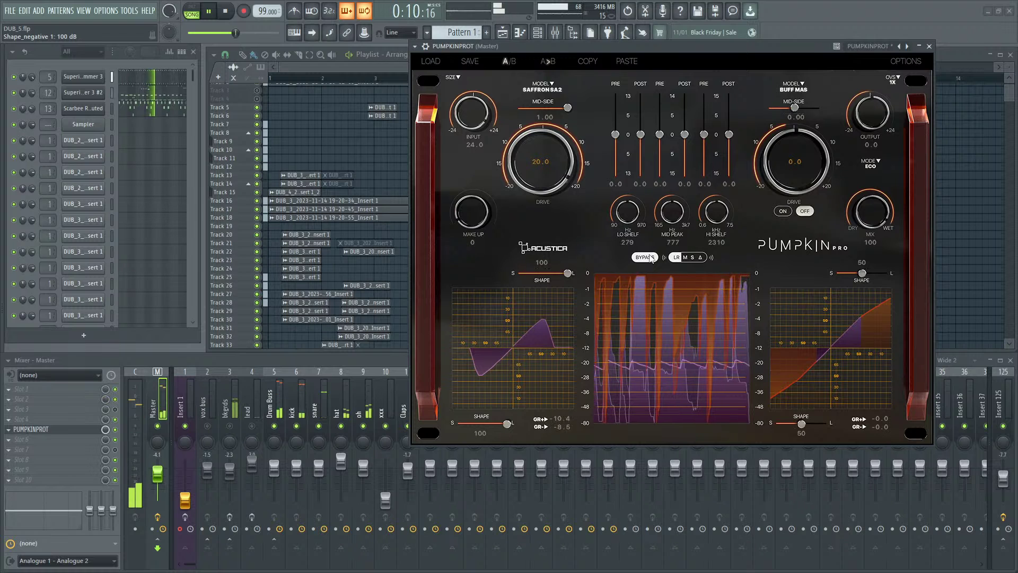
pyautogui.click(648, 258)
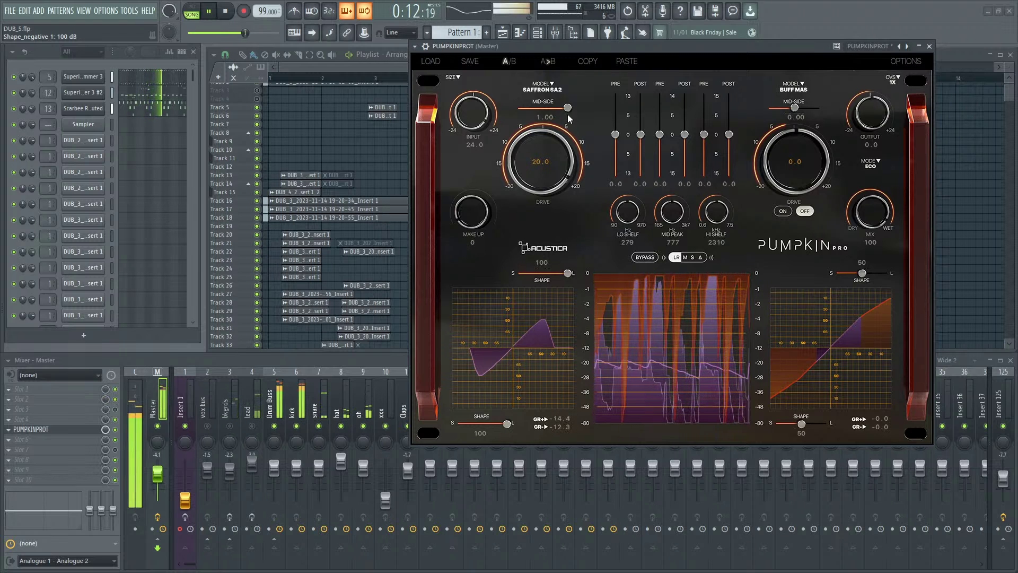
# Step: Set the first stage's Mid-Side to -1.00, its Drive to 1.6 dB and both Shape controls to 50
pyautogui.moveTo(568, 107); pyautogui.dragTo(517, 107)
pyautogui.moveTo(560, 161); pyautogui.dragTo(552, 187)
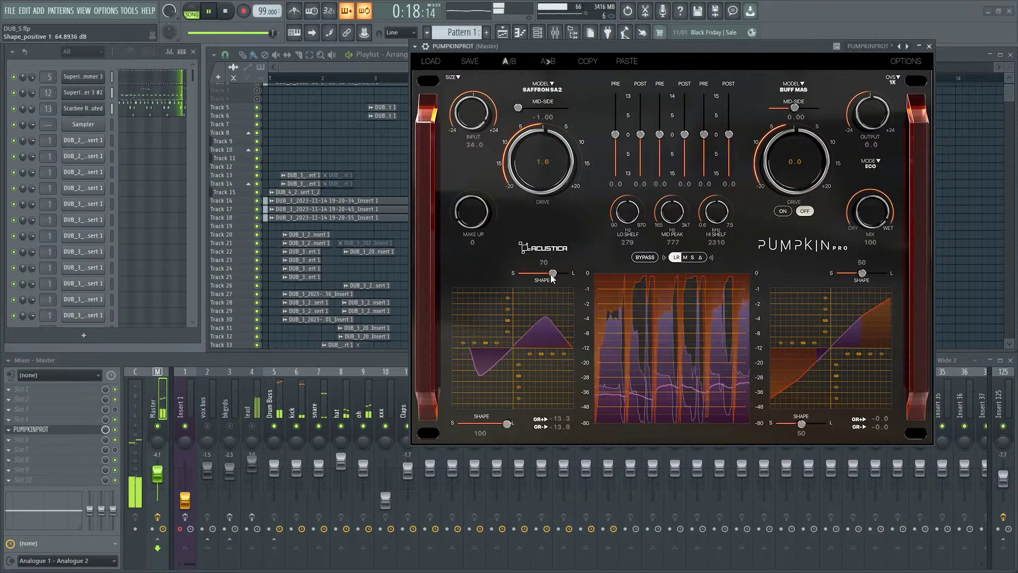
pyautogui.moveTo(517, 419); pyautogui.dragTo(500, 420)
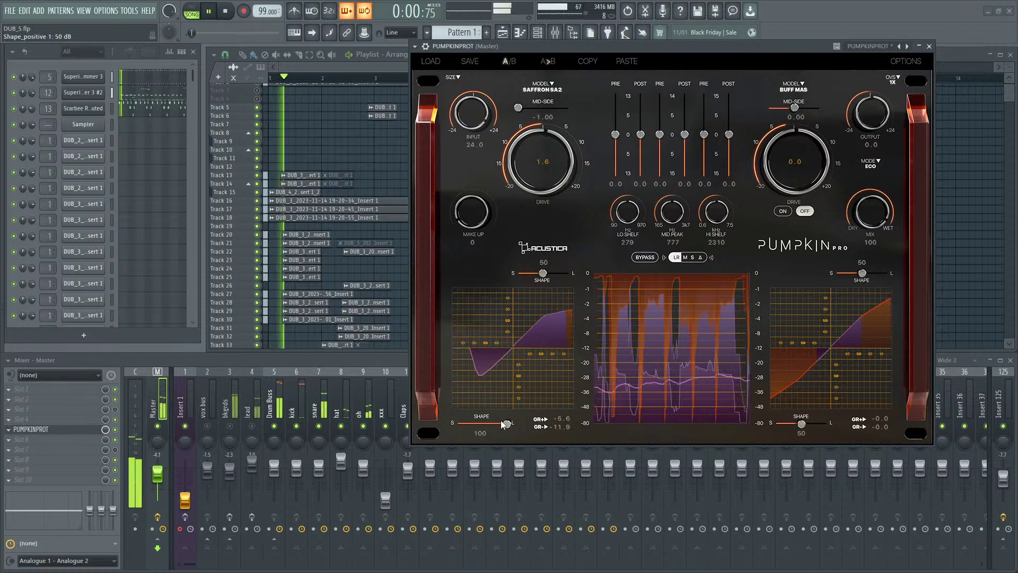
# Step: Switch the first stage to the Stardust KAR B model with the plugin's input at 10.1 dB and Drive at 6.4 dB
pyautogui.click(545, 94)
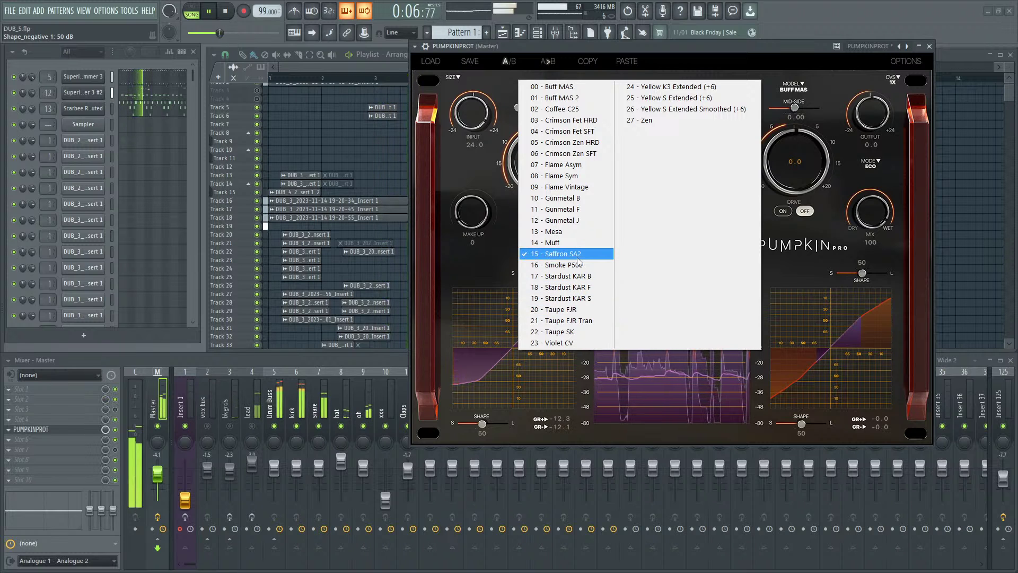
pyautogui.click(576, 278)
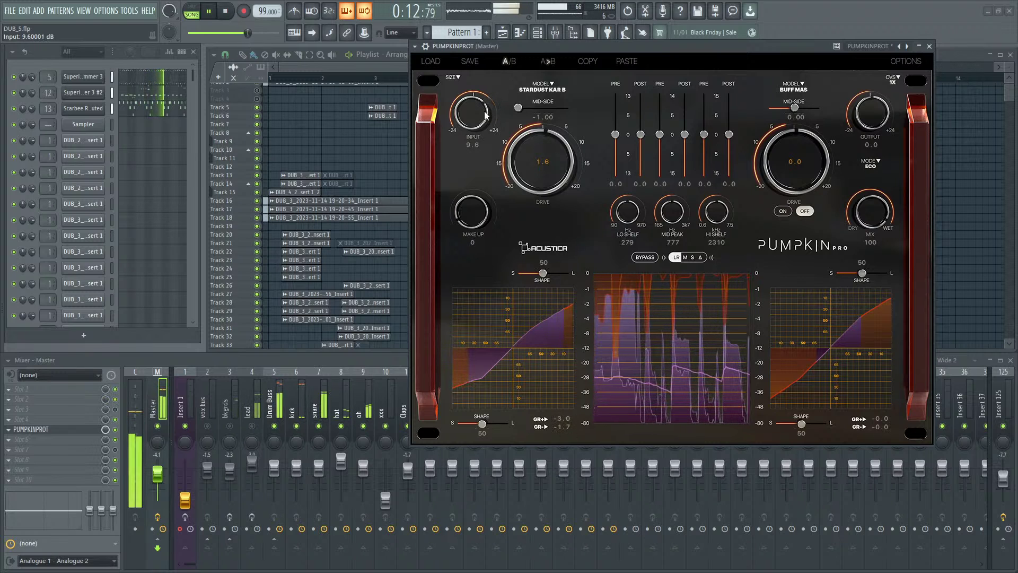
pyautogui.moveTo(538, 161); pyautogui.dragTo(543, 152)
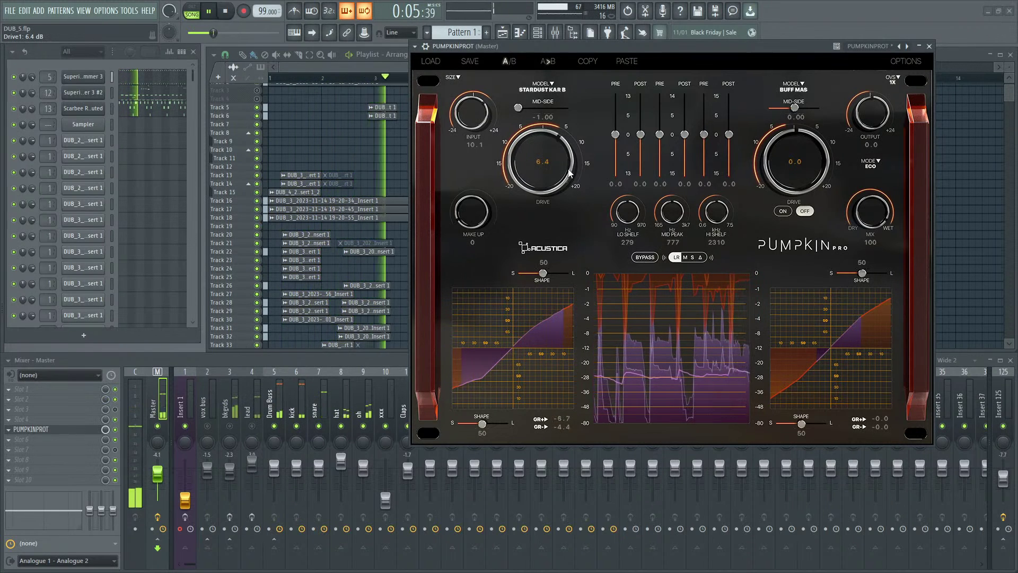
# Step: Compare bypassed and active sound with the first stage's positive Shape at 30 and negative at 40, and fine-tune them to 39 and 41
pyautogui.moveTo(542, 274); pyautogui.dragTo(542, 274)
pyautogui.moveTo(491, 425); pyautogui.dragTo(485, 425)
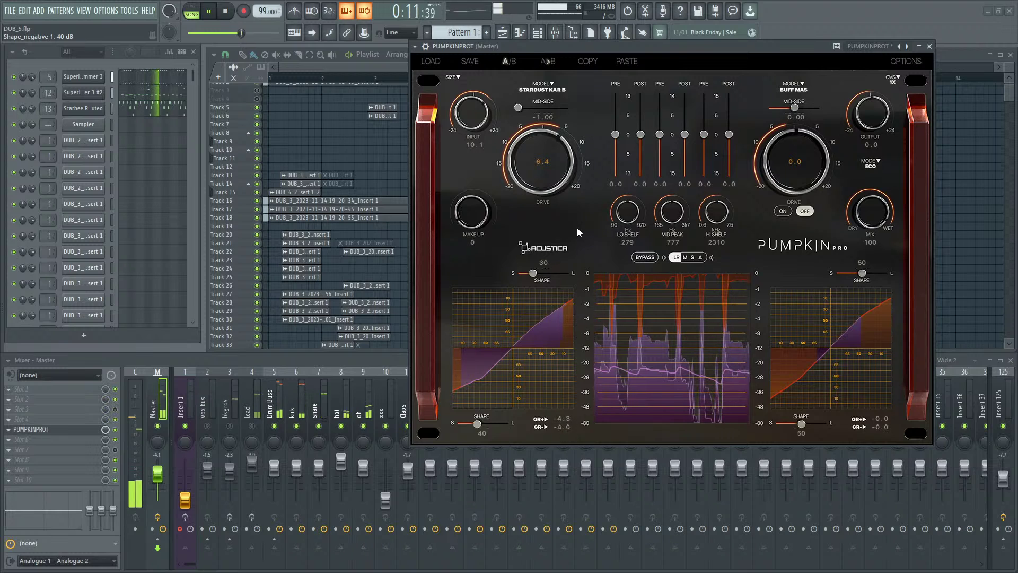
pyautogui.click(645, 257)
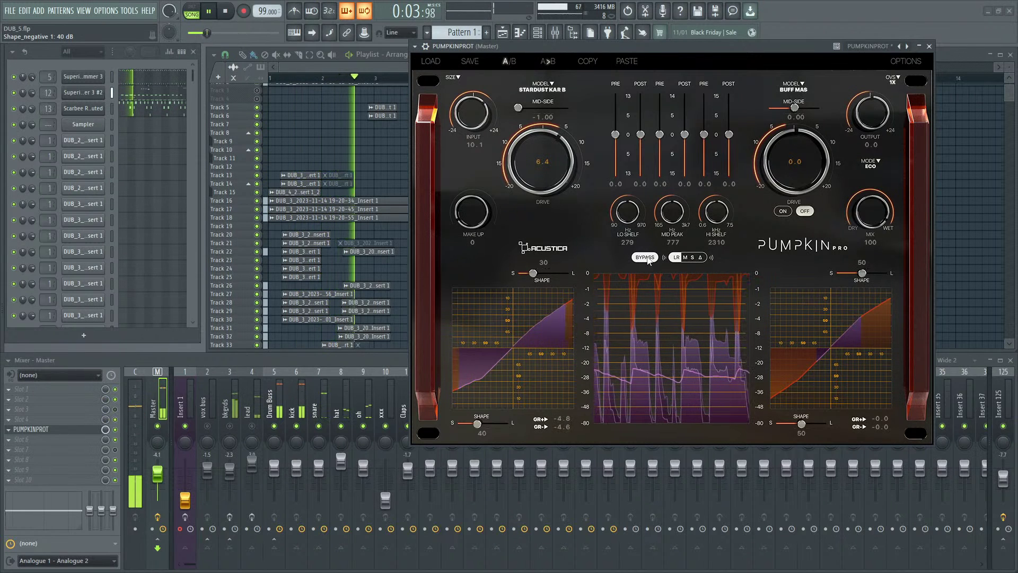
pyautogui.click(645, 258)
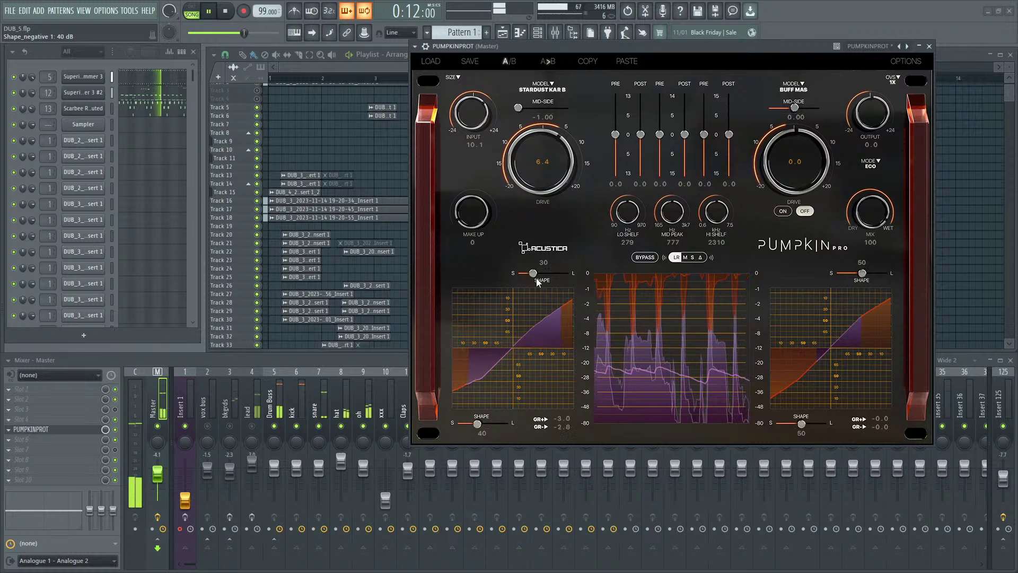
pyautogui.moveTo(553, 271)
pyautogui.mouseDown()
pyautogui.moveTo(564, 271)
pyautogui.moveTo(537, 273)
pyautogui.mouseUp()
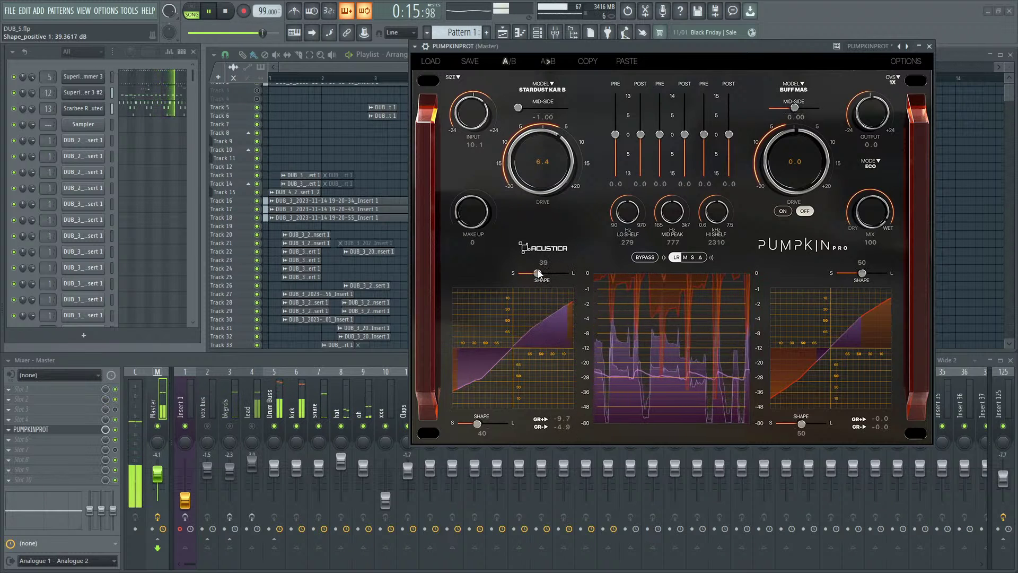
pyautogui.moveTo(479, 428)
pyautogui.mouseDown()
pyautogui.moveTo(517, 431)
pyautogui.moveTo(479, 426)
pyautogui.mouseUp()
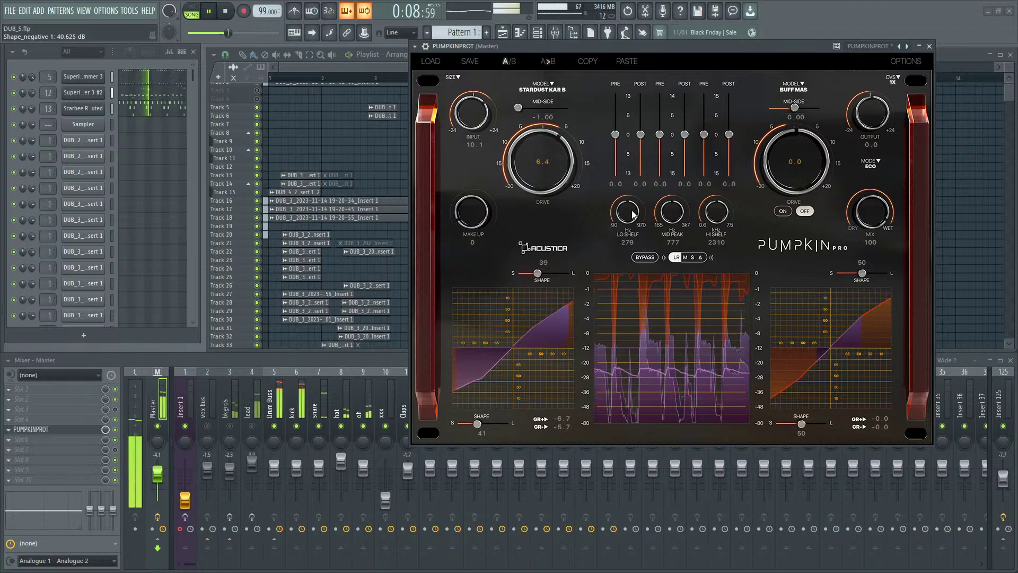
# Step: Set the low shelf to 158 Hz with 13 dB pre gain, the high shelf to 7500 Hz and the first stage's Drive to 6 dB
pyautogui.moveTo(627, 212); pyautogui.dragTo(640, 276)
pyautogui.moveTo(717, 212); pyautogui.dragTo(746, 122)
pyautogui.moveTo(615, 134); pyautogui.dragTo(618, 90)
pyautogui.moveTo(628, 211); pyautogui.dragTo(628, 187)
pyautogui.moveTo(564, 162); pyautogui.dragTo(549, 155)
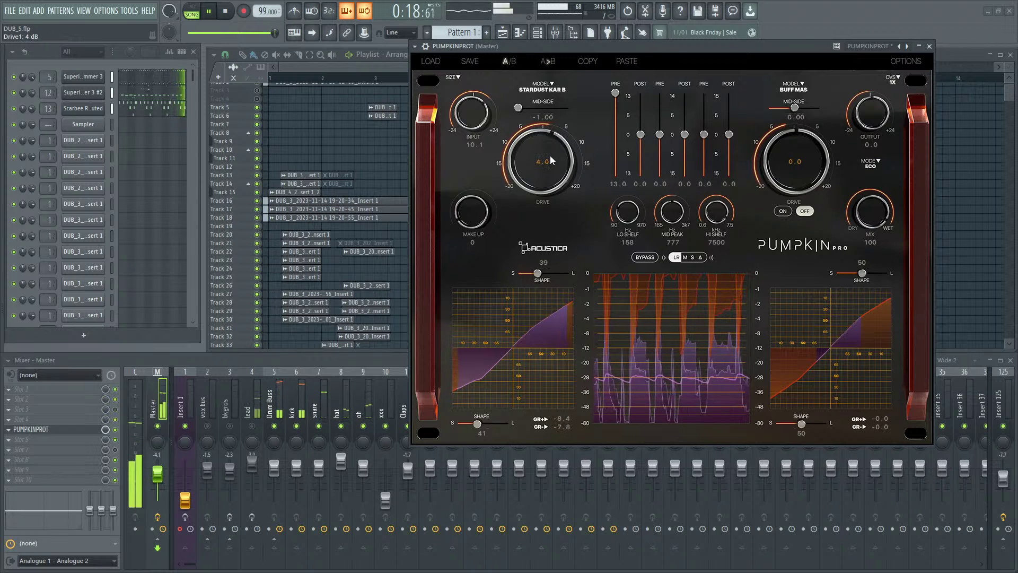
# Step: Audition the Taupe FJR and Taupe FJR Tran models in the first stage, ending on Taupe SK
pyautogui.click(551, 88)
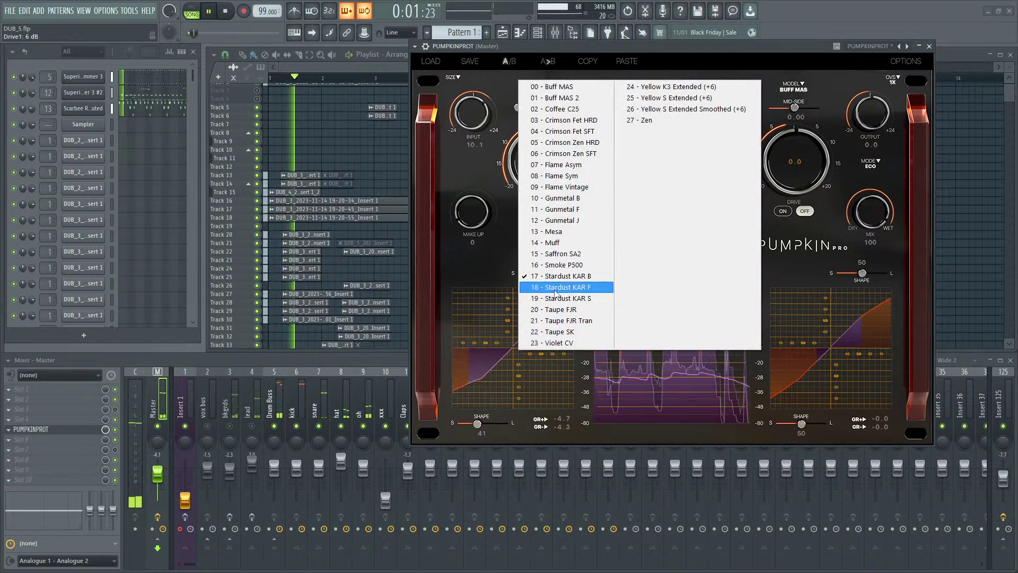
pyautogui.click(557, 309)
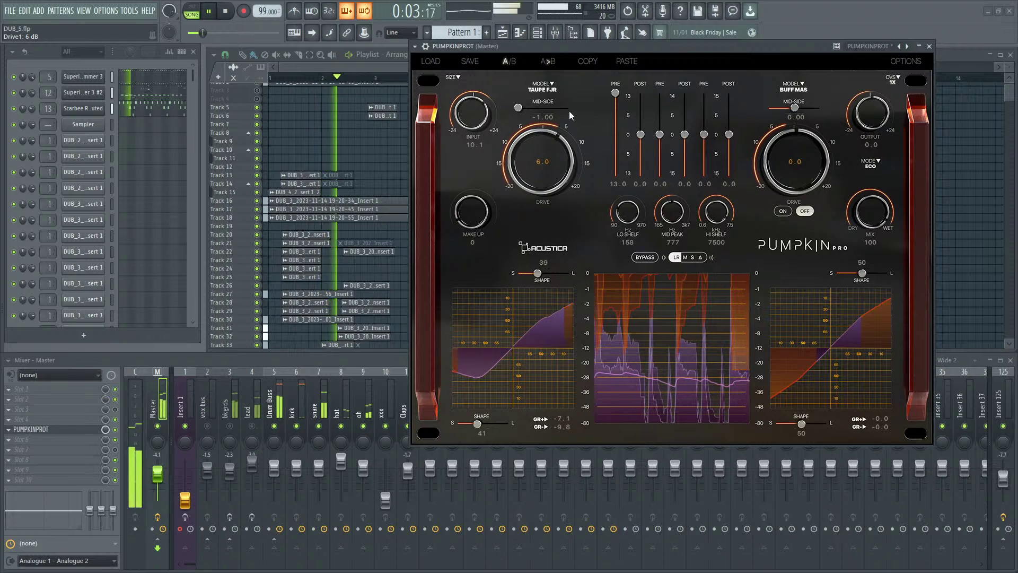
pyautogui.click(541, 92)
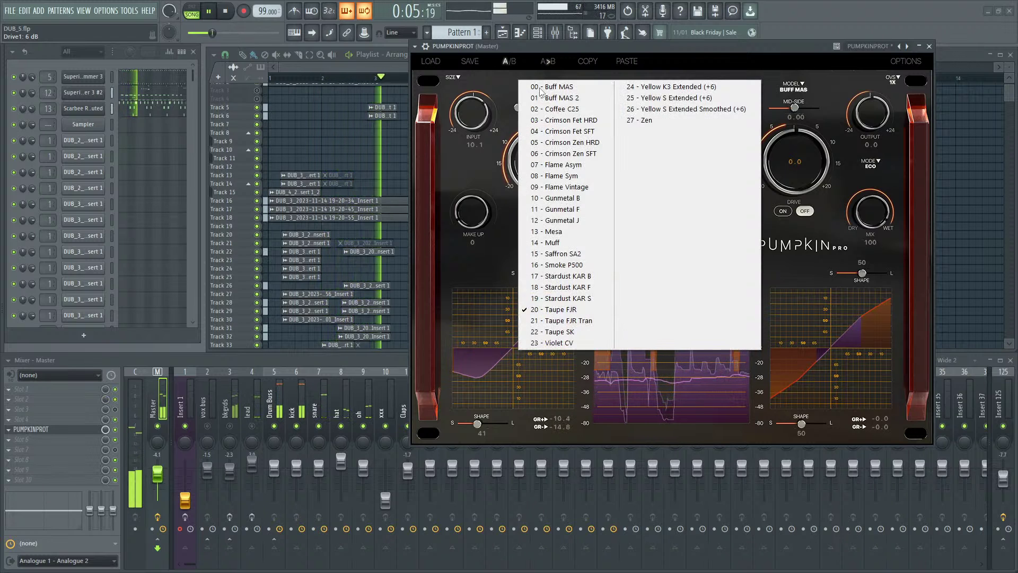
pyautogui.click(571, 321)
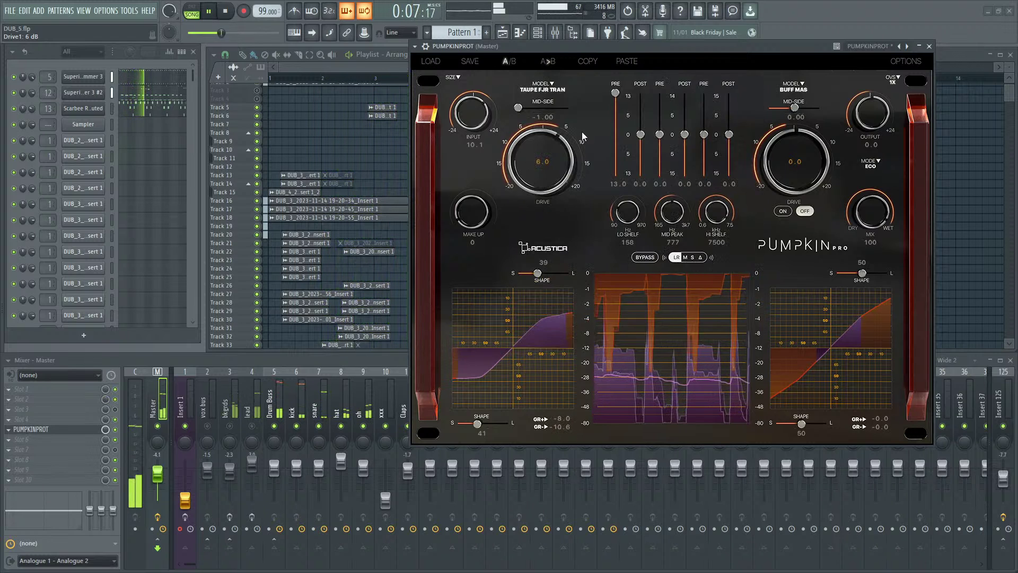
pyautogui.click(556, 91)
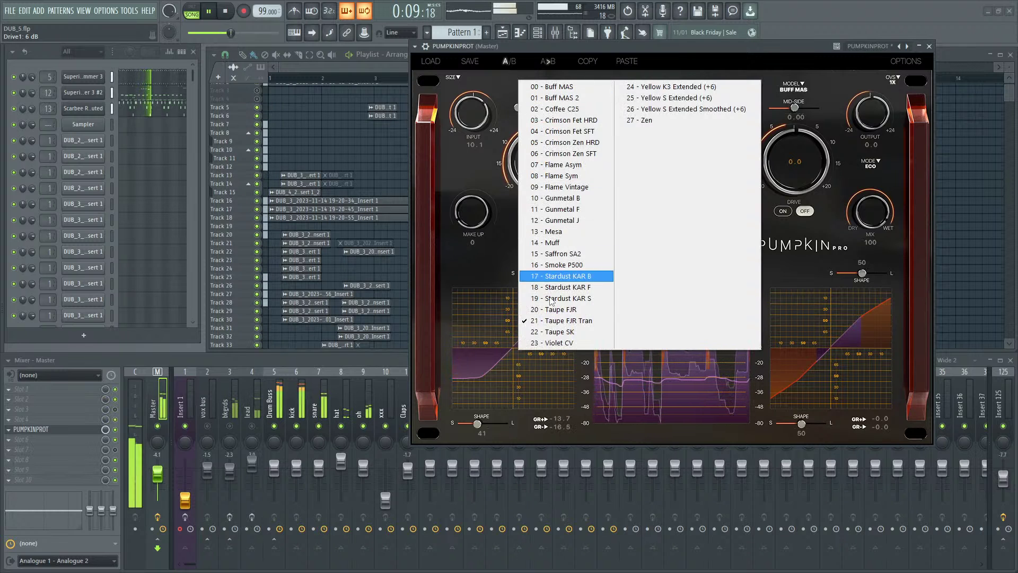
pyautogui.click(563, 332)
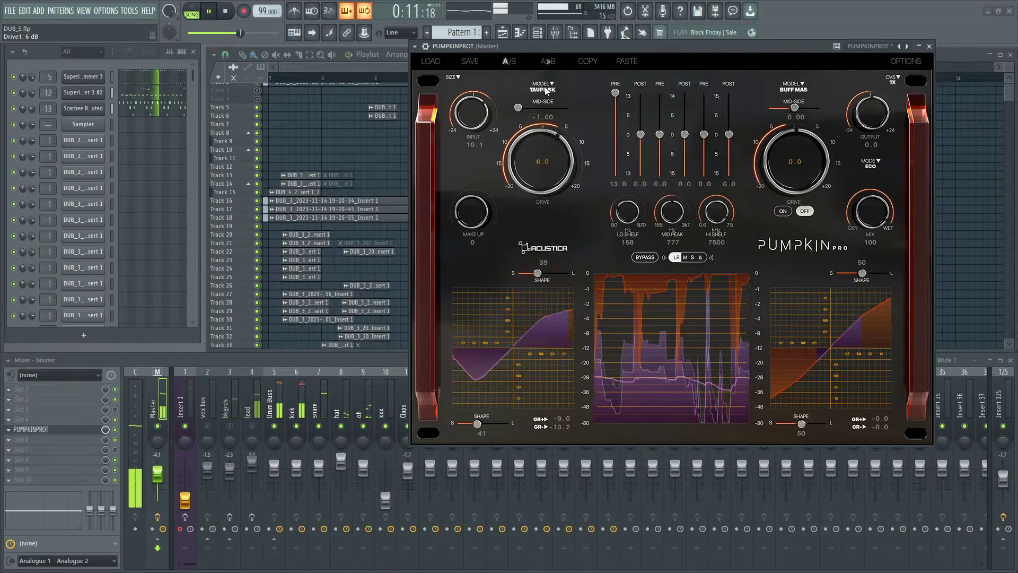
# Step: Load the Flame Asym model in the first stage with Drive at 20 dB, low-shelf pre gain at -13 dB and mid-peak pre gain at 13.6 dB
pyautogui.click(547, 91)
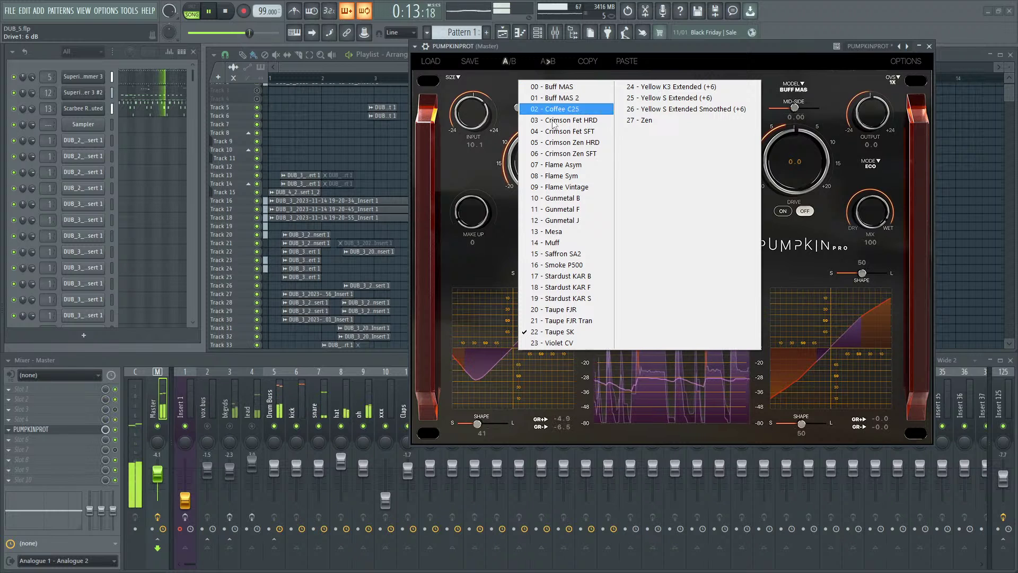
pyautogui.click(572, 168)
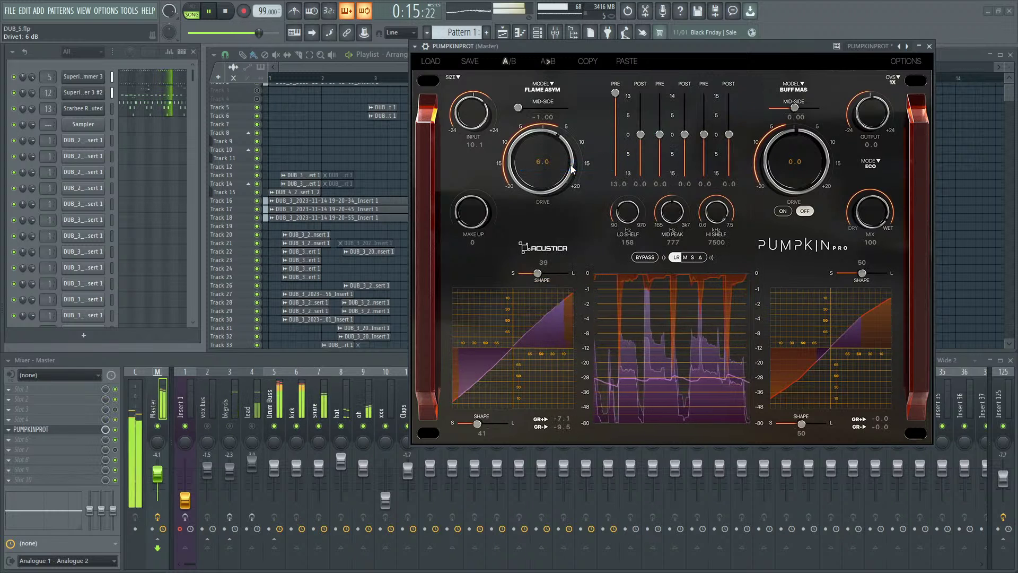
pyautogui.scroll(4, 561, 163)
pyautogui.moveTo(615, 94); pyautogui.dragTo(667, 96)
pyautogui.doubleClick(616, 124)
pyautogui.scroll(4, 556, 157)
pyautogui.moveTo(620, 164); pyautogui.dragTo(605, 197)
pyautogui.scroll(7, 552, 160)
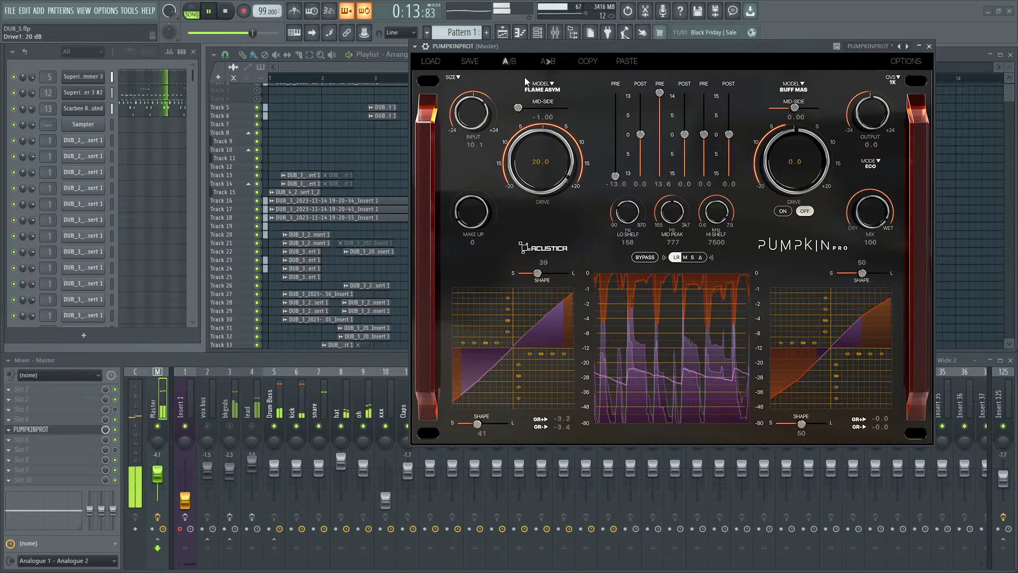
# Step: Center the first stage's Mid-Side at 0.00, set the mid peak to 1283 Hz with 4.1 dB pre gain, and check against bypass
pyautogui.doubleClick(522, 109)
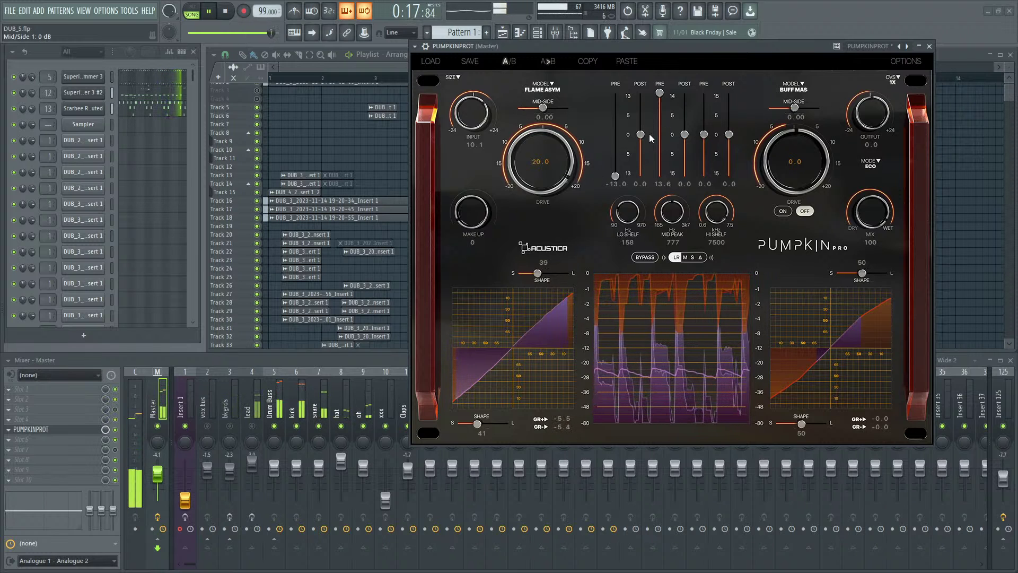
pyautogui.scroll(5, 673, 216)
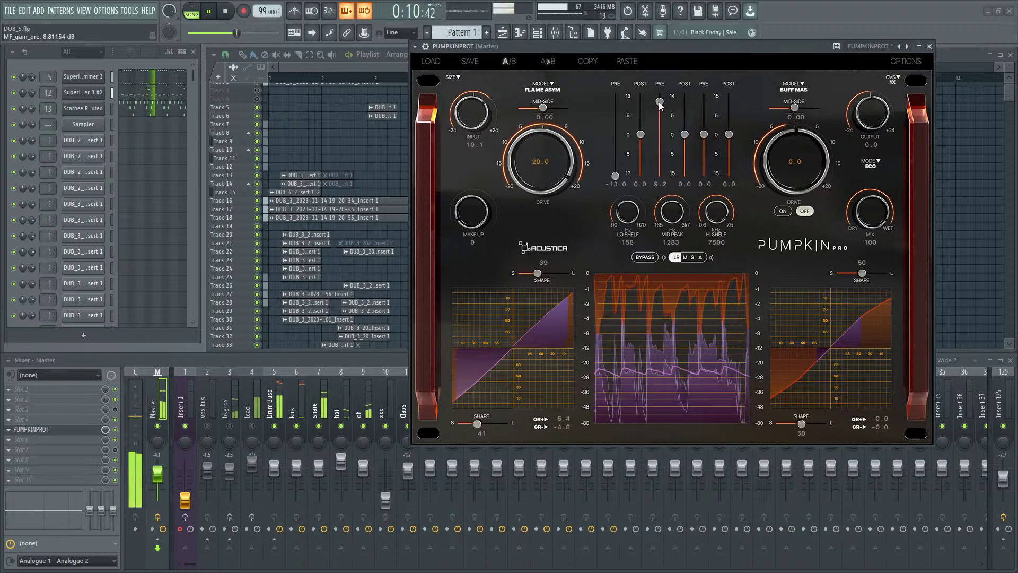
pyautogui.moveTo(659, 108)
pyautogui.mouseDown()
pyautogui.moveTo(657, 124)
pyautogui.moveTo(661, 117)
pyautogui.mouseUp()
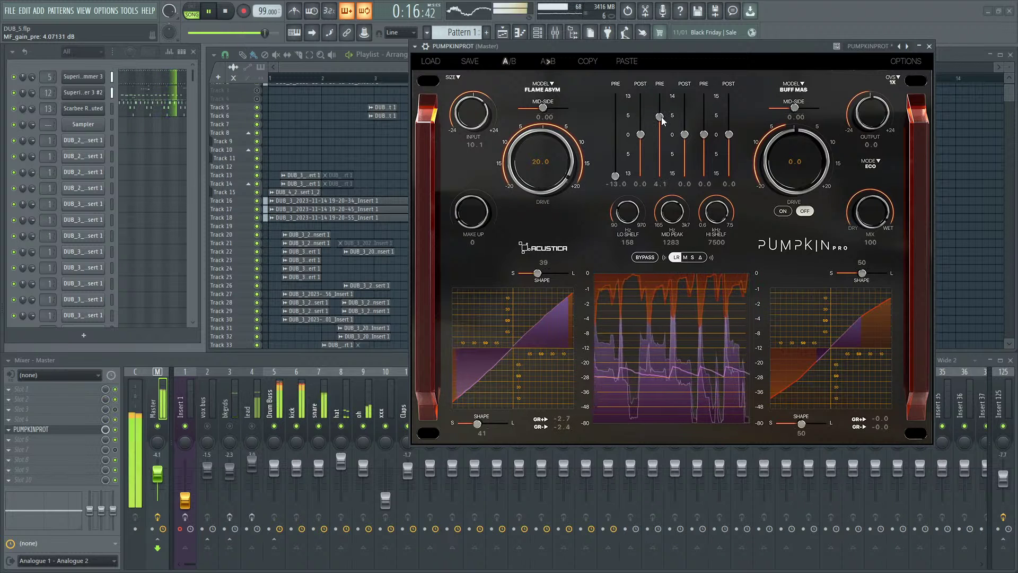
pyautogui.click(645, 258)
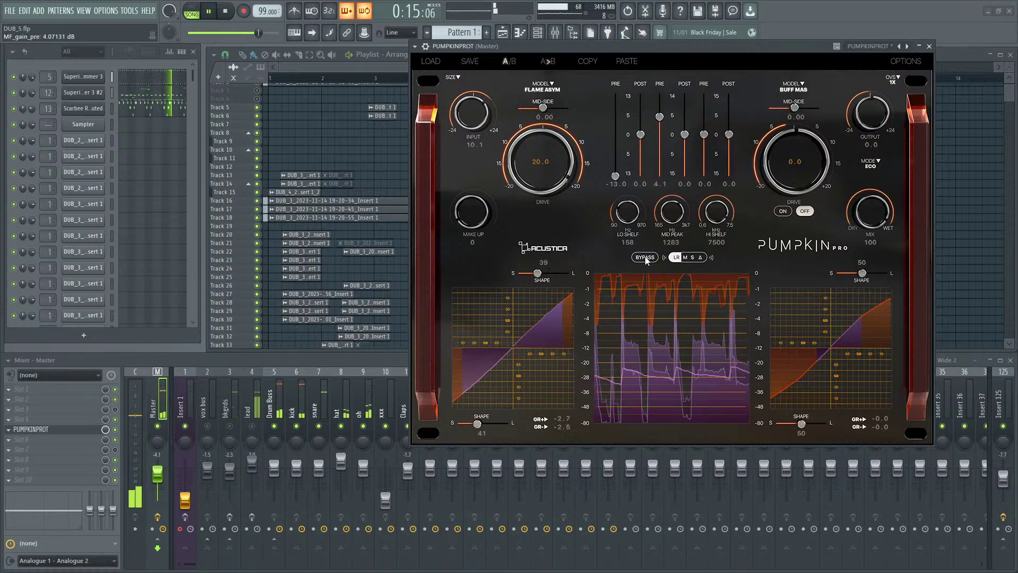
# Step: Return the low-shelf pre gain to 0 dB, set the first stage's Drive to 12.4 dB, and compare bypassed and active sound
pyautogui.moveTo(611, 177); pyautogui.dragTo(624, 137)
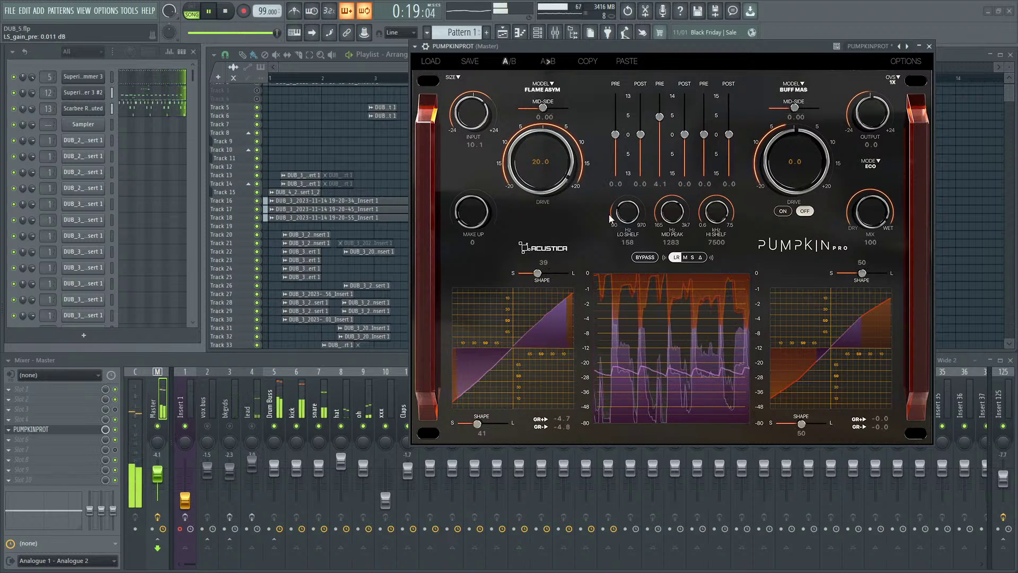
pyautogui.scroll(-2, 565, 174)
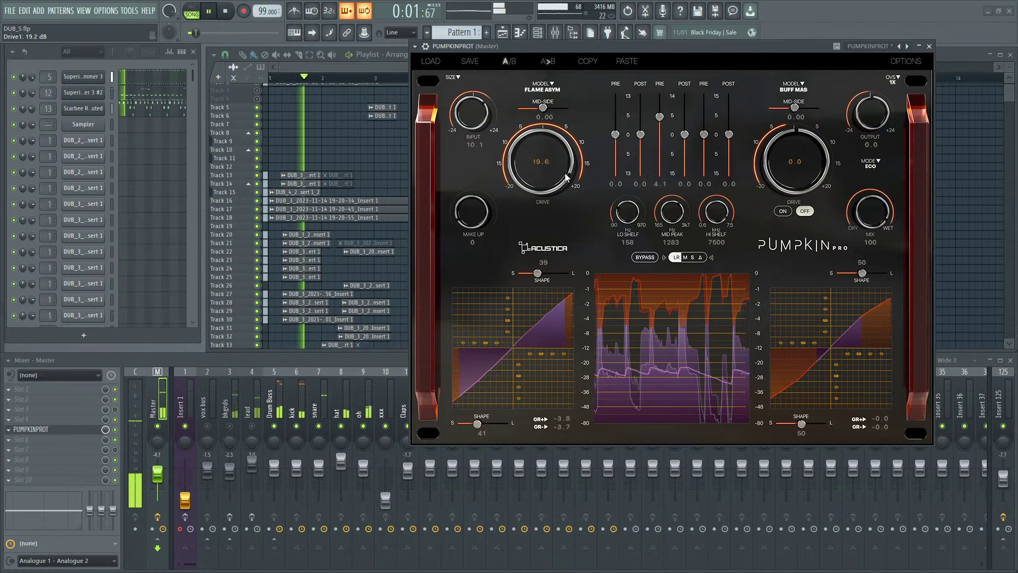
pyautogui.scroll(-10, 565, 173)
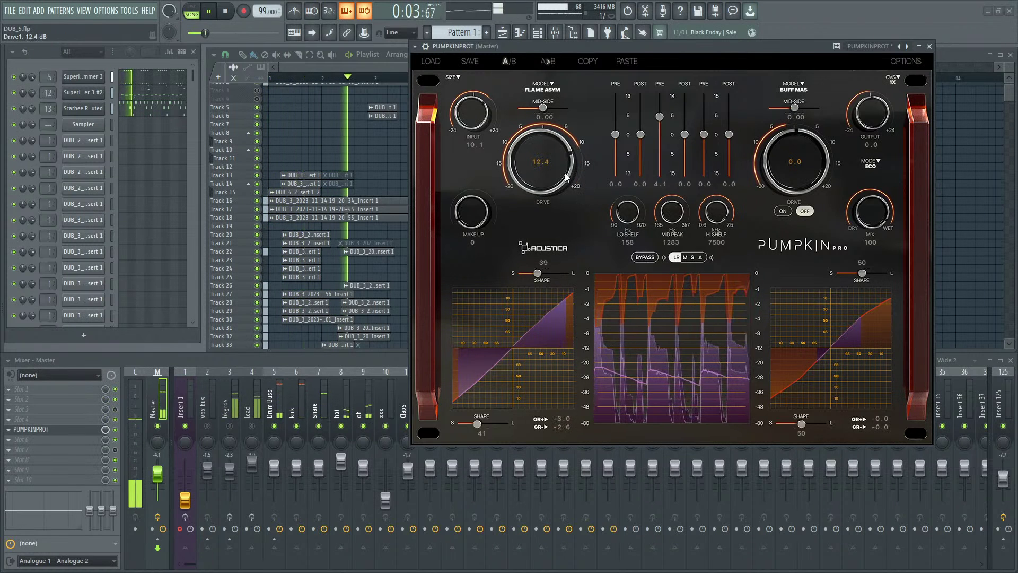
pyautogui.scroll(2, 566, 176)
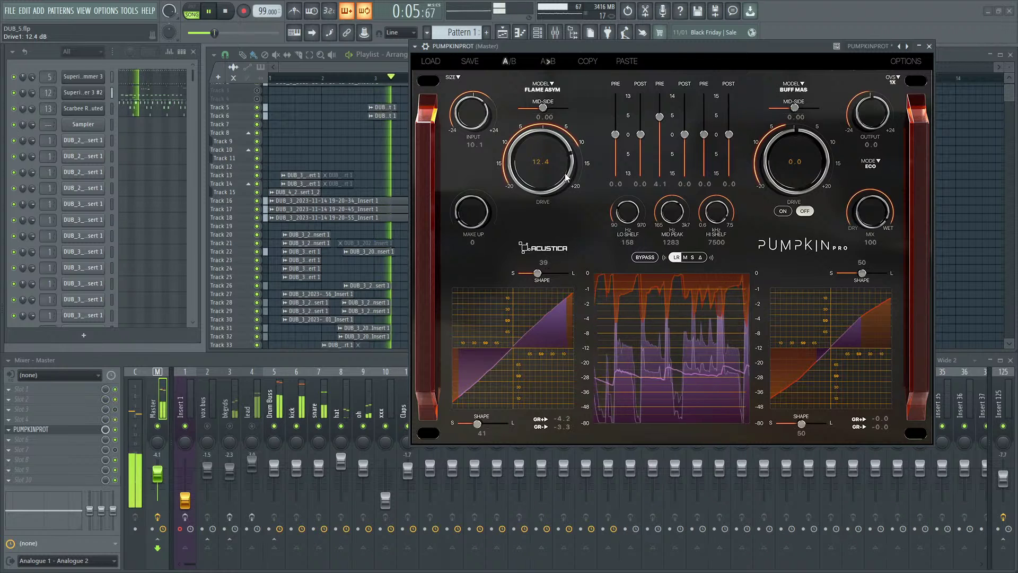
pyautogui.click(646, 257)
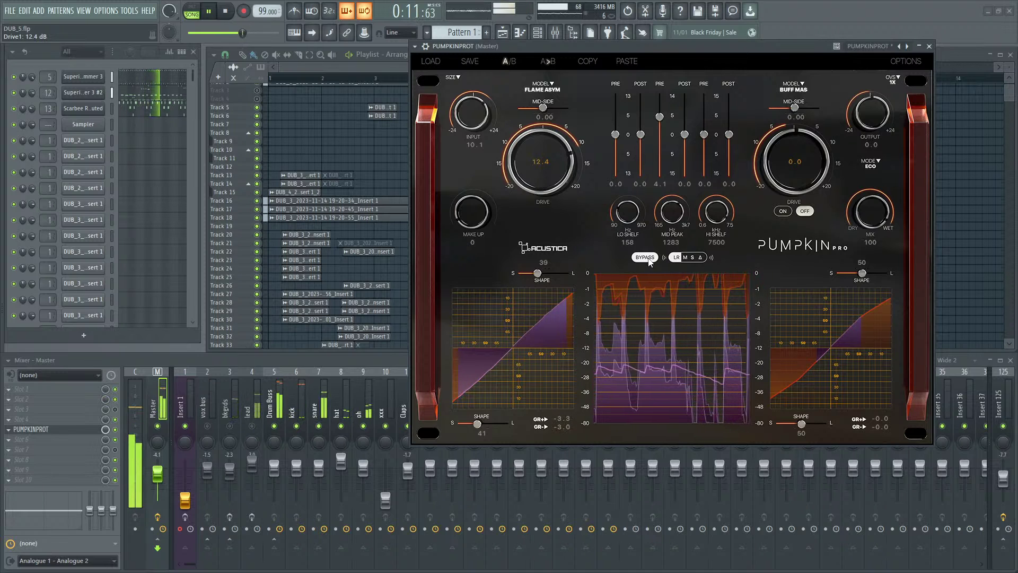
pyautogui.click(646, 257)
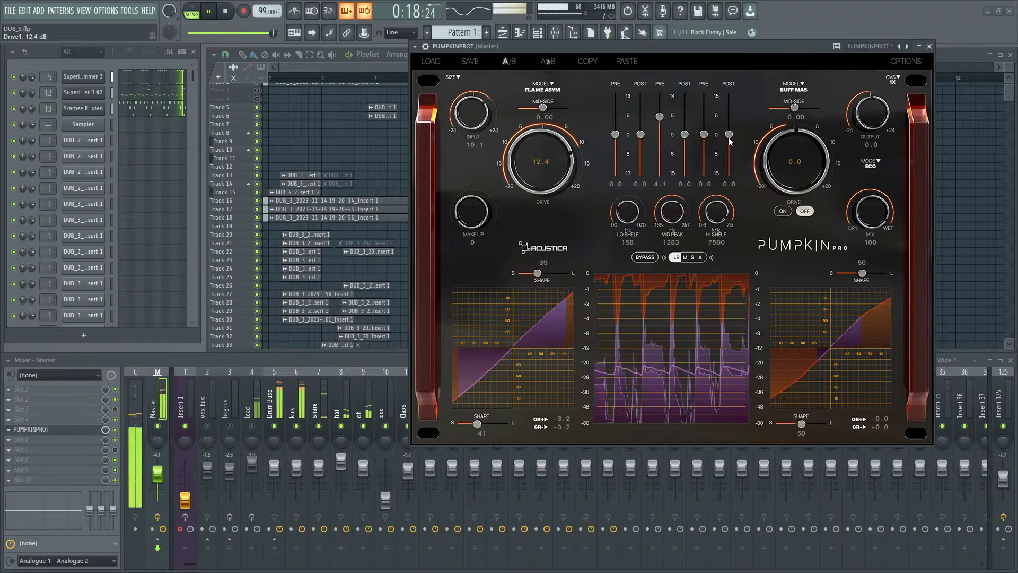
# Step: Set the high shelf to 3526 Hz with 14.7 dB pre gain, low-shelf pre gain to -13 dB, Drive to 14.4 dB and mid post gain to 2.8 dB
pyautogui.moveTo(703, 134); pyautogui.dragTo(703, 94)
pyautogui.moveTo(724, 216); pyautogui.dragTo(722, 246)
pyautogui.moveTo(581, 170); pyautogui.dragTo(615, 176)
pyautogui.click(615, 136)
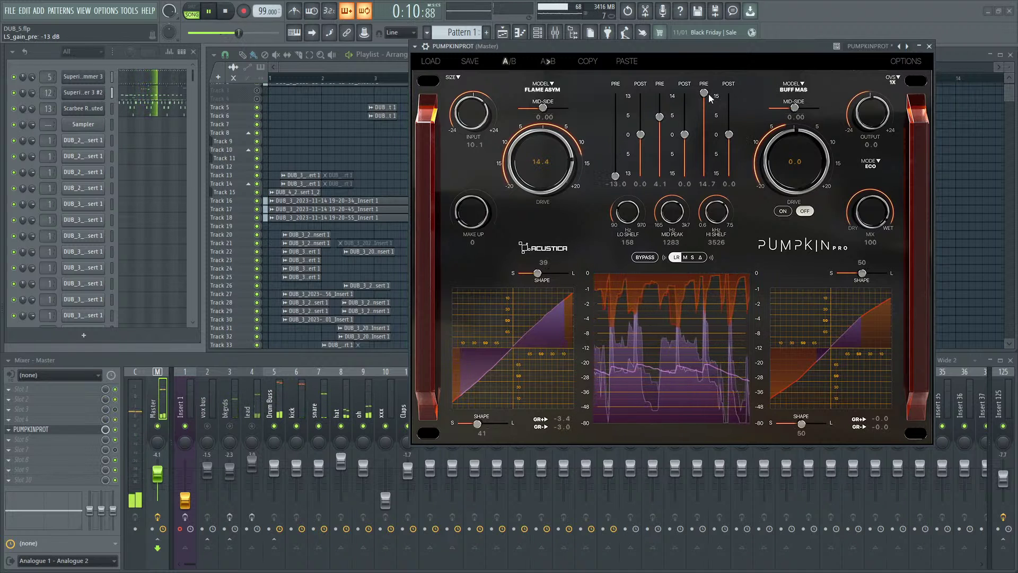
pyautogui.moveTo(691, 135)
pyautogui.mouseDown()
pyautogui.moveTo(690, 93)
pyautogui.moveTo(684, 127)
pyautogui.mouseUp()
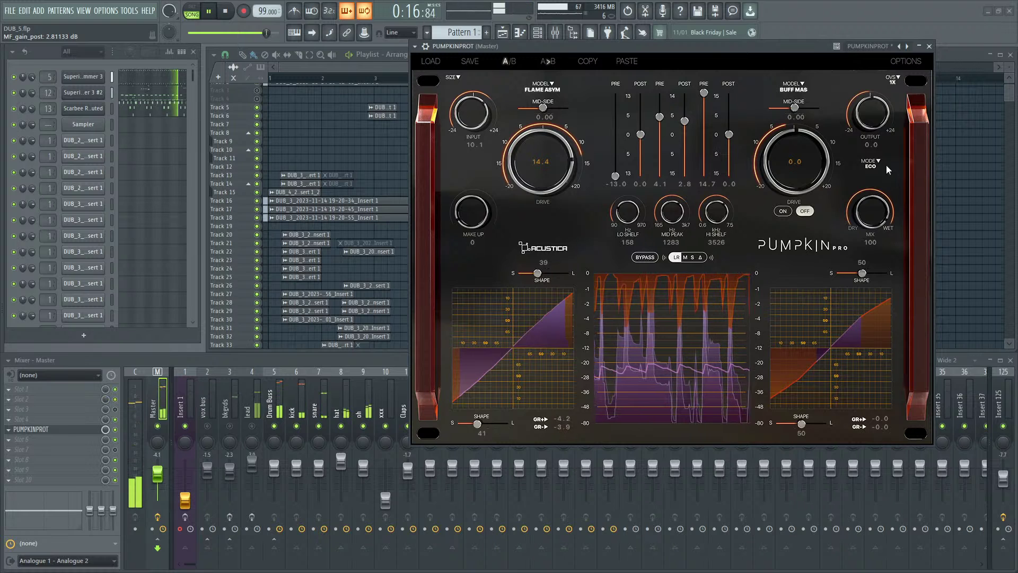
# Step: Set the high-shelf post gain to 1.8 dB and compare the Hyper Equalizer and Hyper EQ Eco modes, ending on Hyper Equalizer
pyautogui.click(870, 162)
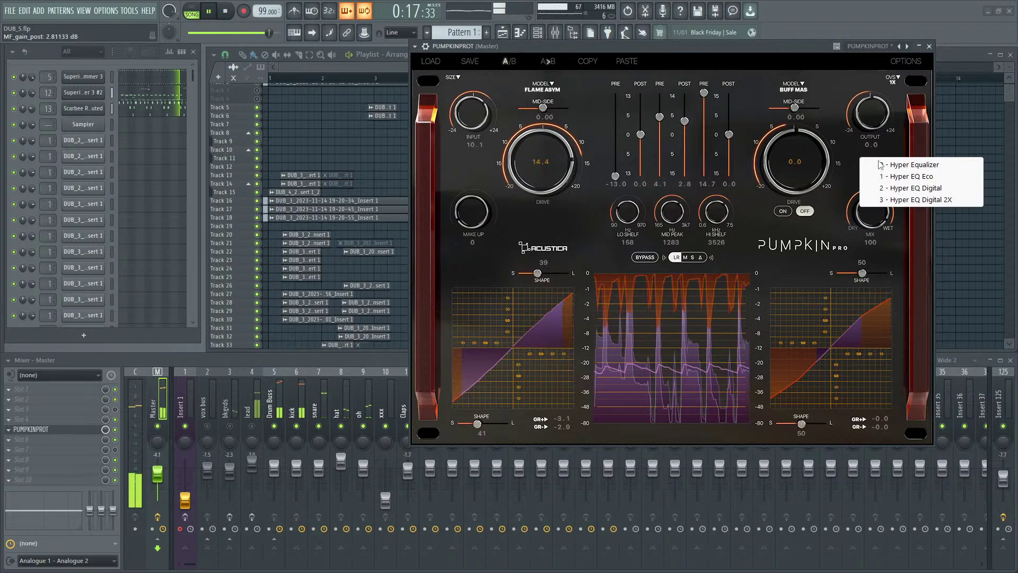
pyautogui.click(906, 166)
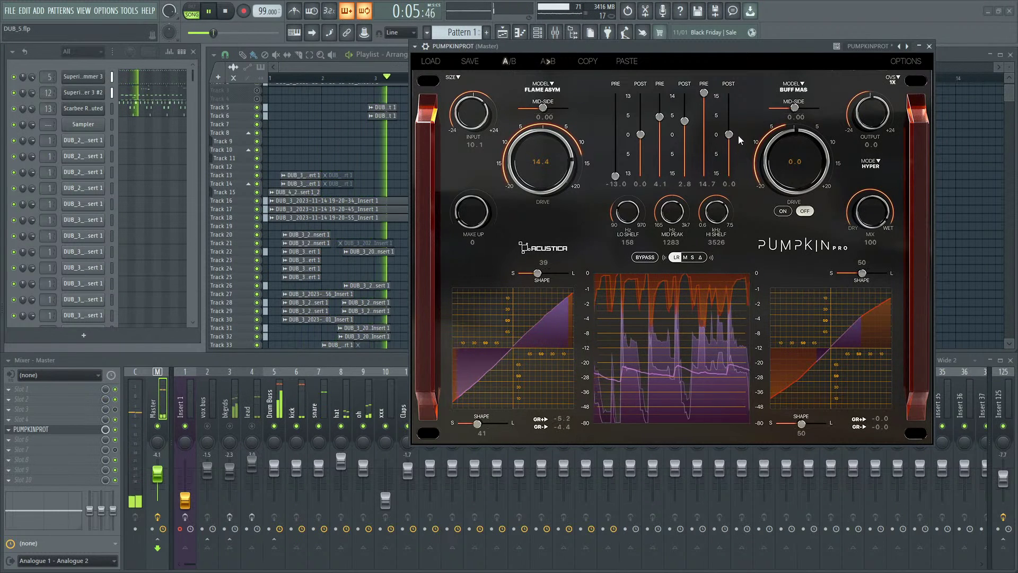
pyautogui.moveTo(733, 136); pyautogui.dragTo(732, 131)
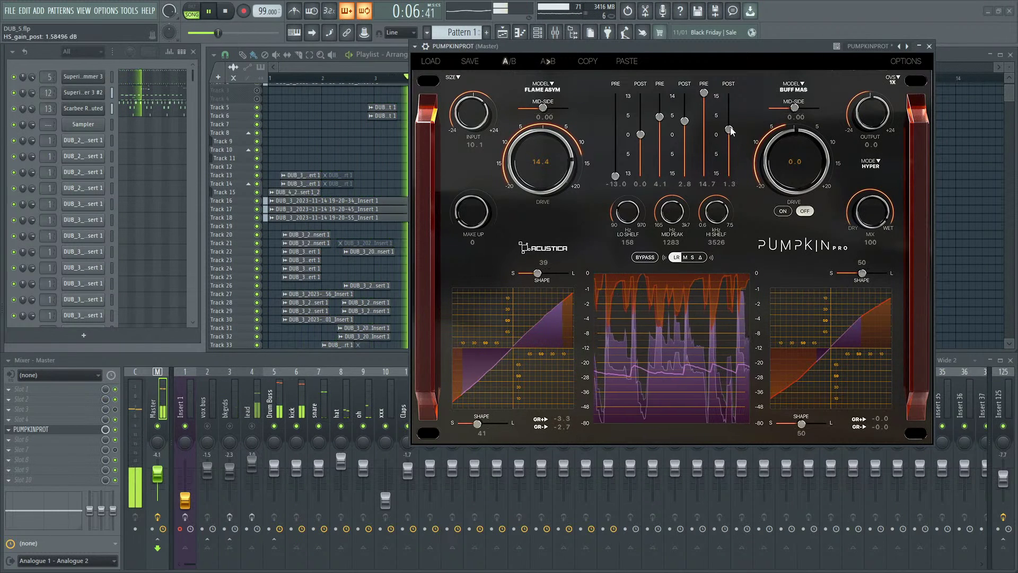
pyautogui.click(879, 163)
pyautogui.click(898, 178)
pyautogui.click(877, 165)
pyautogui.click(904, 166)
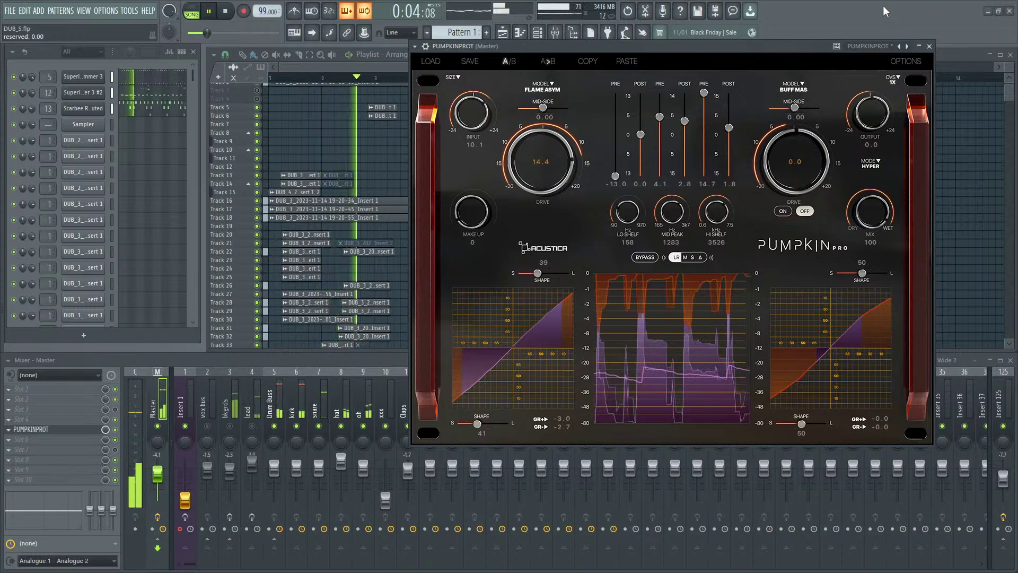
# Step: Set the oversampling to 8X AA and compare the bypassed and active sound while the song plays
pyautogui.click(895, 79)
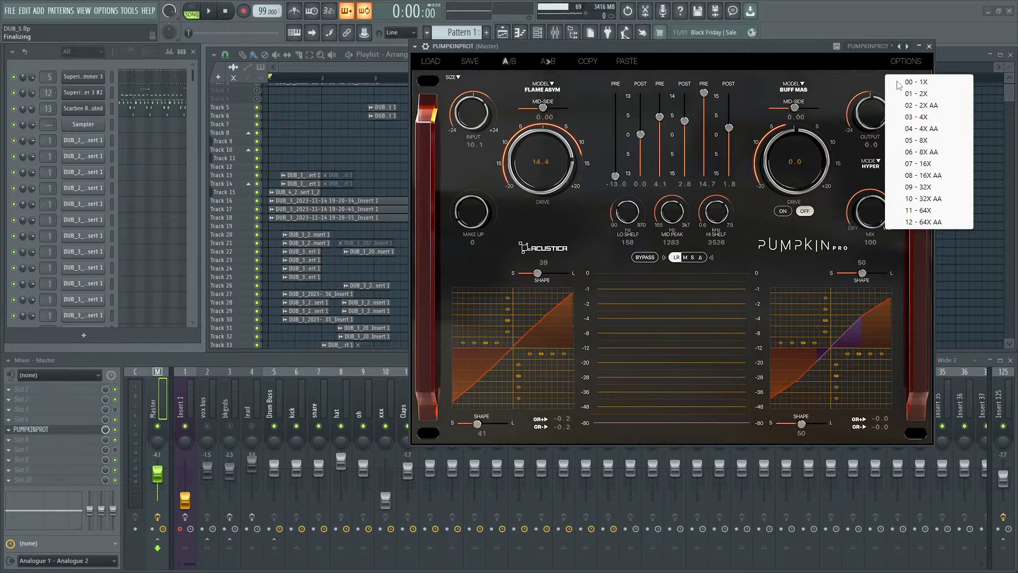
pyautogui.click(935, 153)
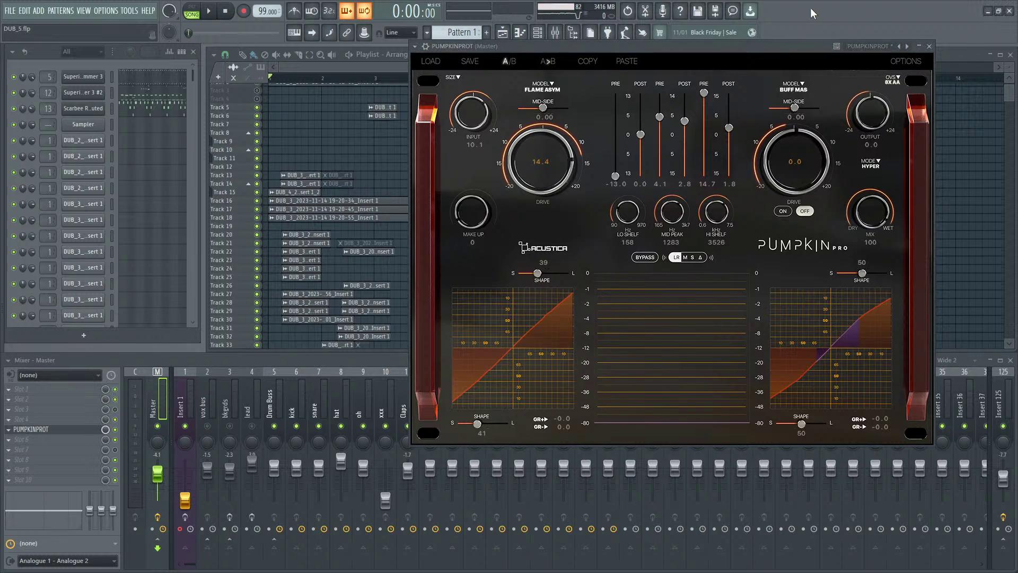
pyautogui.click(209, 12)
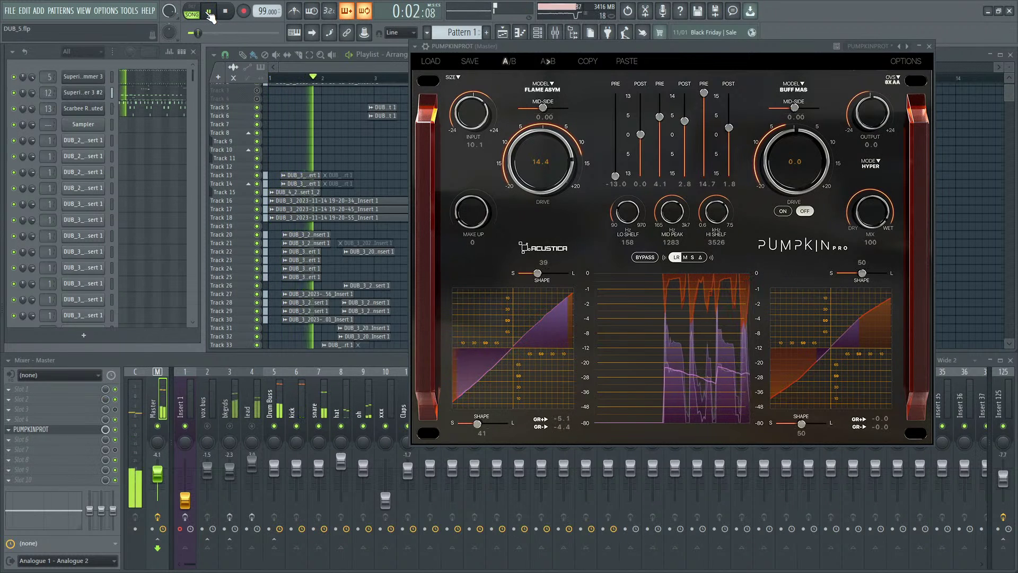
pyautogui.click(645, 258)
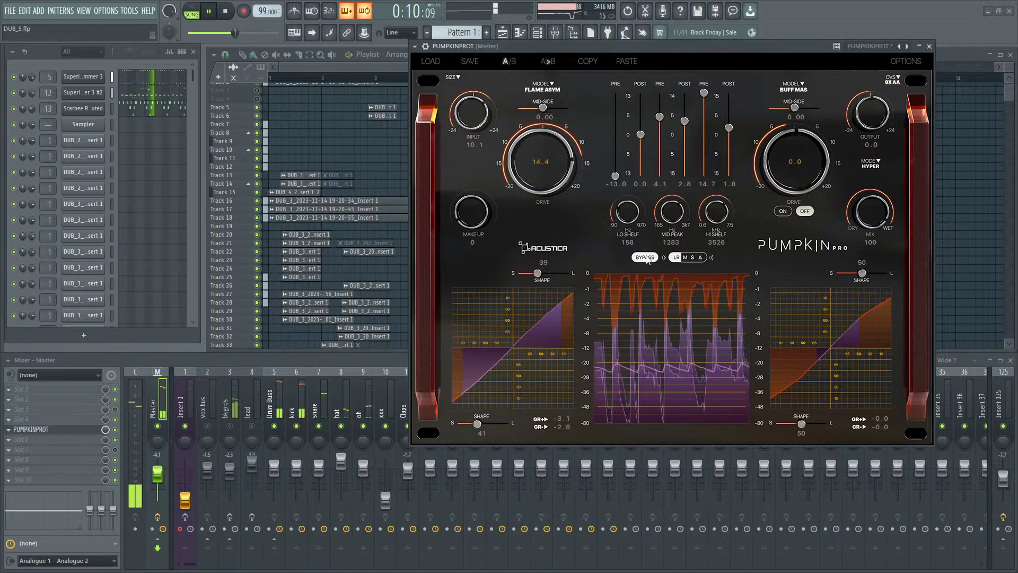
pyautogui.click(646, 258)
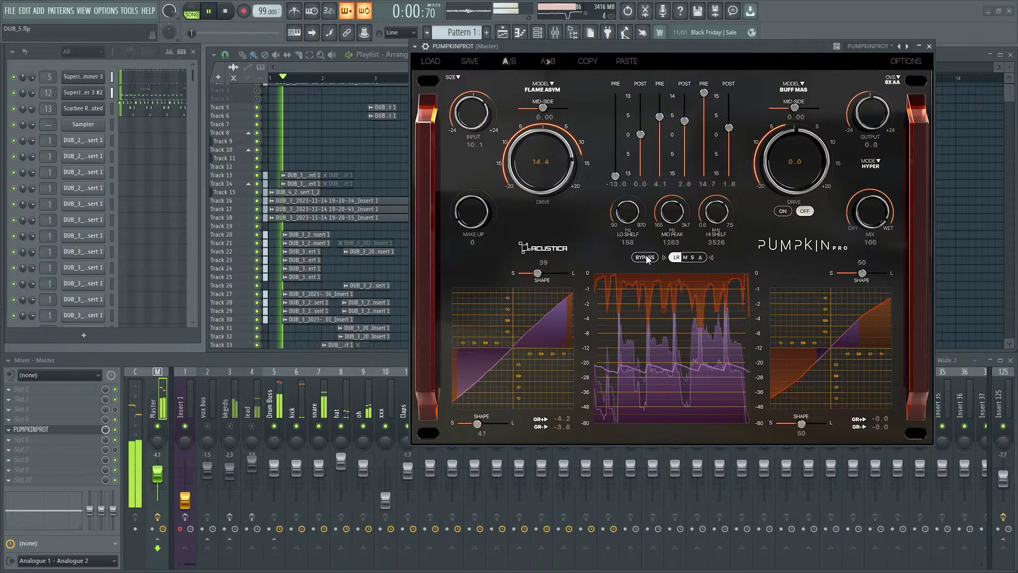
pyautogui.click(645, 257)
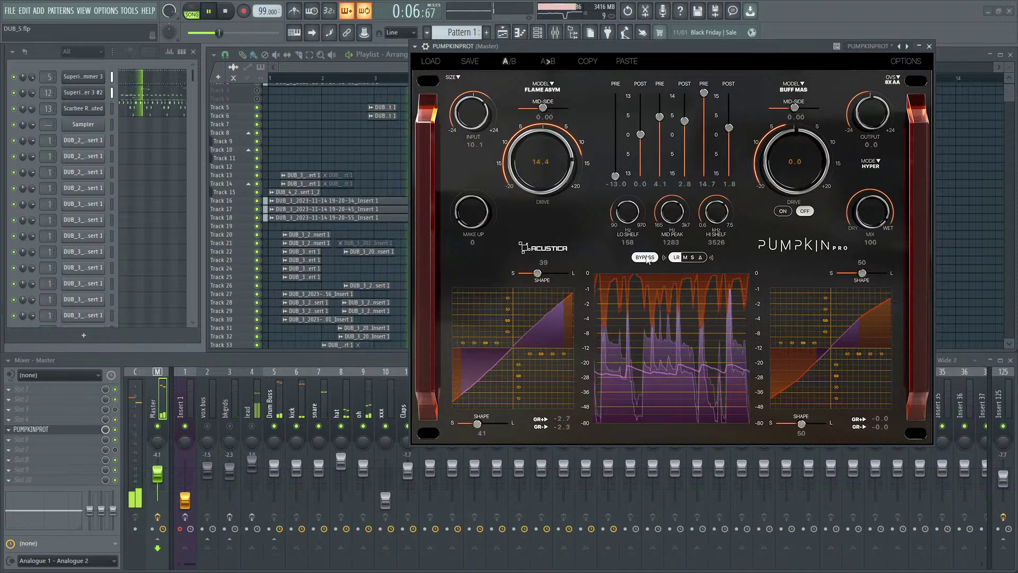
pyautogui.click(645, 257)
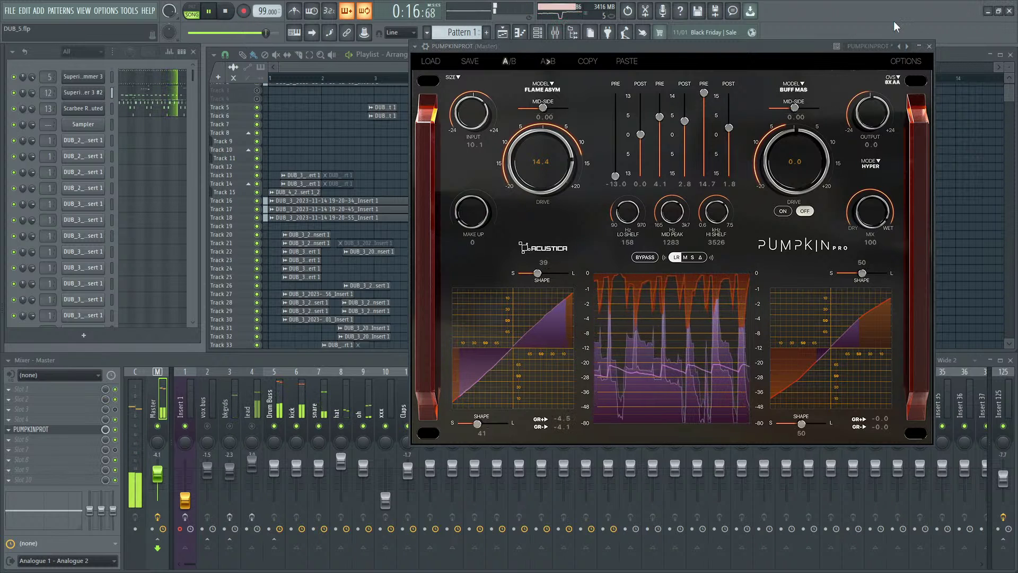
pyautogui.press('space')
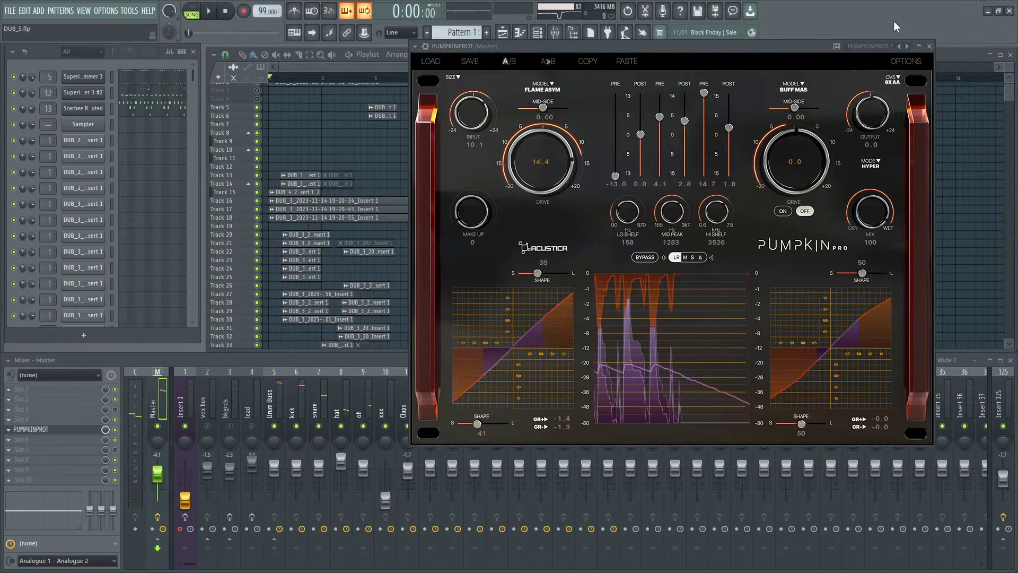
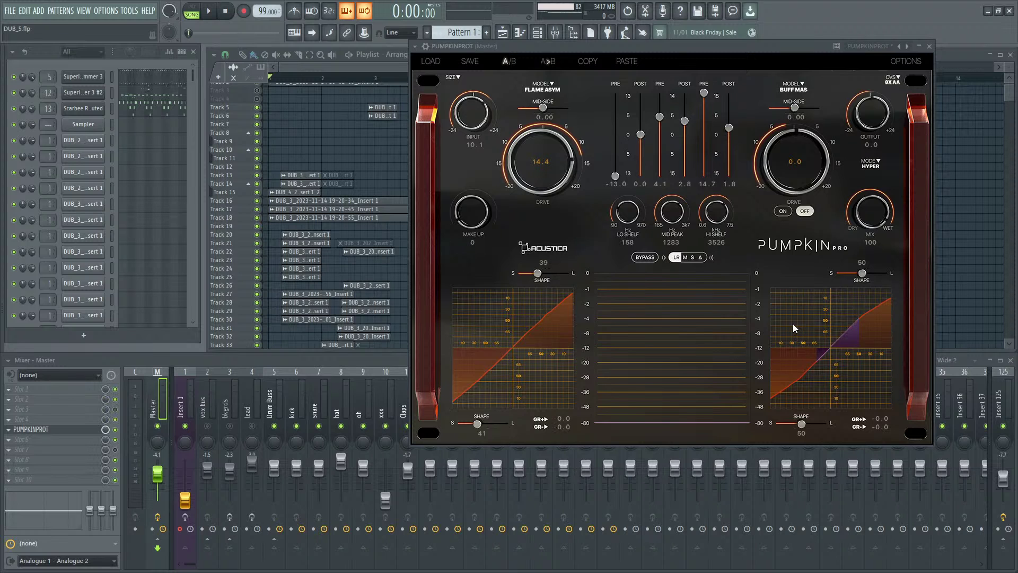
# Step: Play the song with the vocal tracks unmuted, setting vox bus to -8.0 dB, bkgrds to -0.8 dB and Insert 125 to -15.3 dB
pyautogui.click(209, 11)
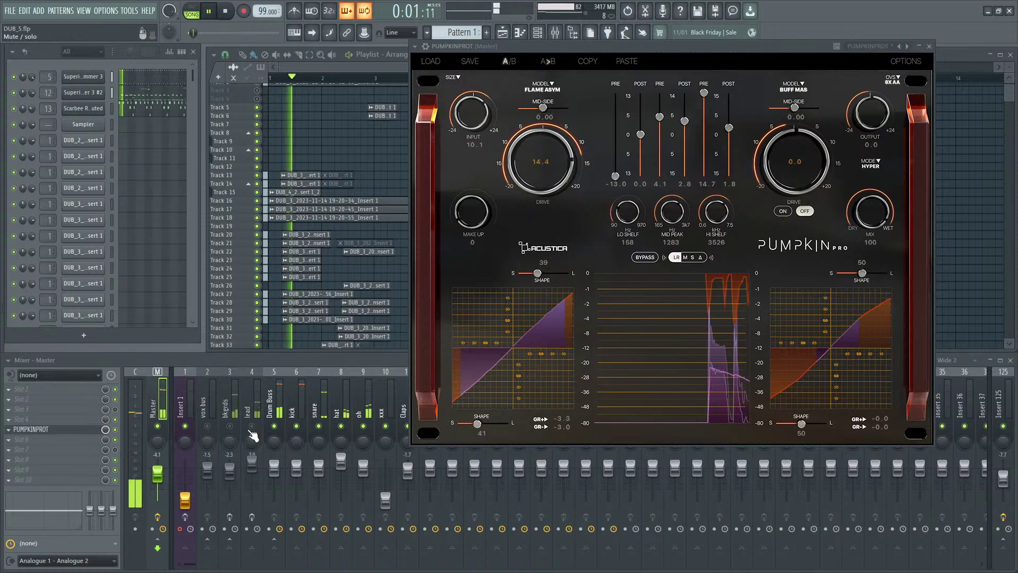
pyautogui.click(235, 433)
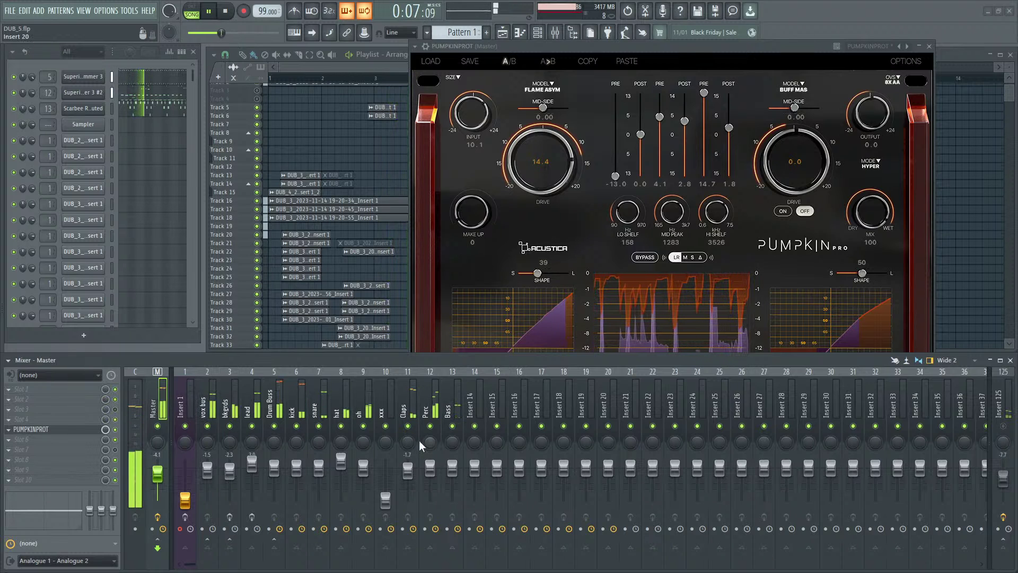
pyautogui.moveTo(227, 472); pyautogui.dragTo(210, 474)
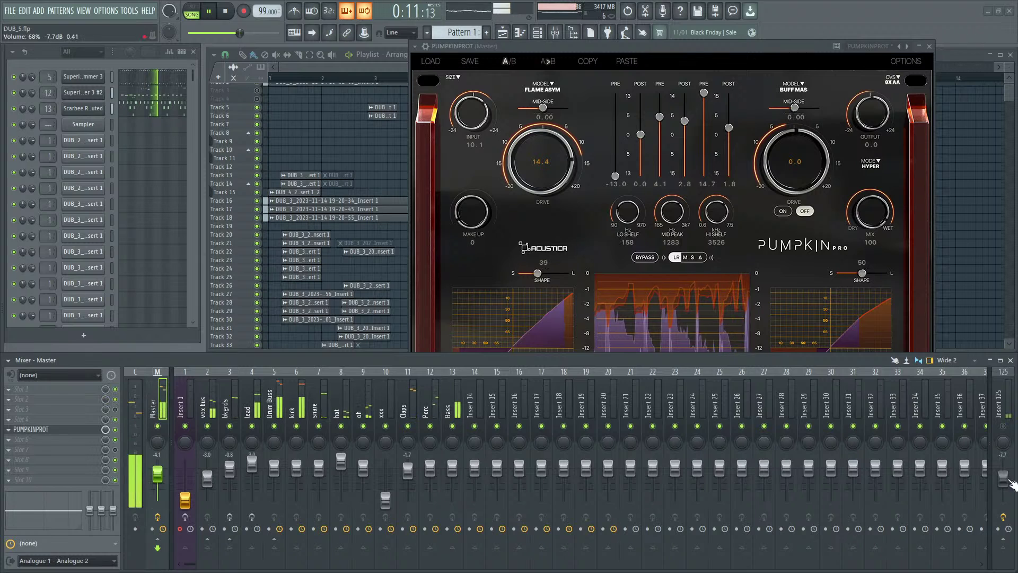
pyautogui.moveTo(1004, 477); pyautogui.dragTo(1003, 478)
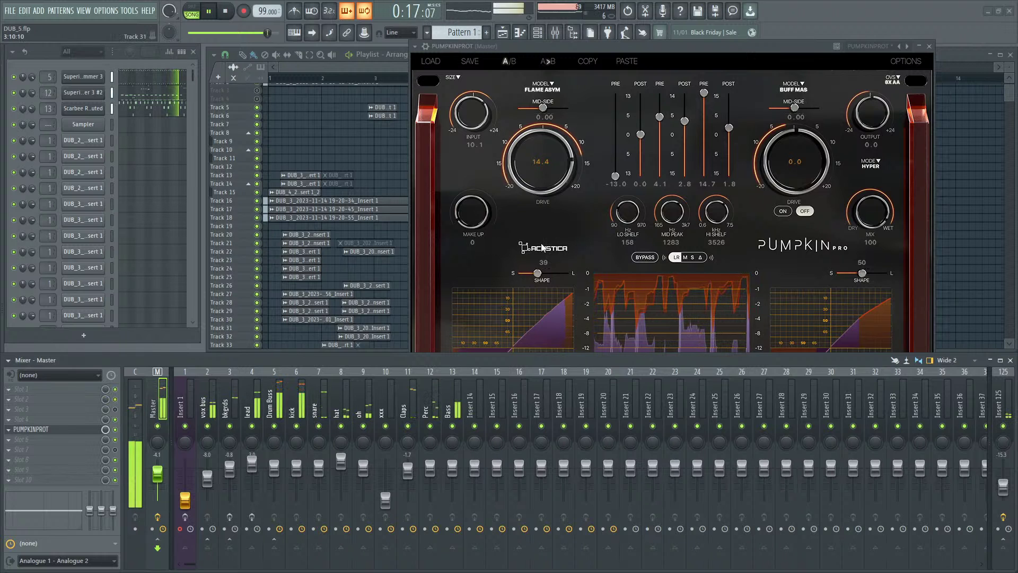
# Step: Switch on the second saturation stage with the Buff MAS model while the song plays and stop playback
pyautogui.click(584, 223)
pyautogui.click(783, 211)
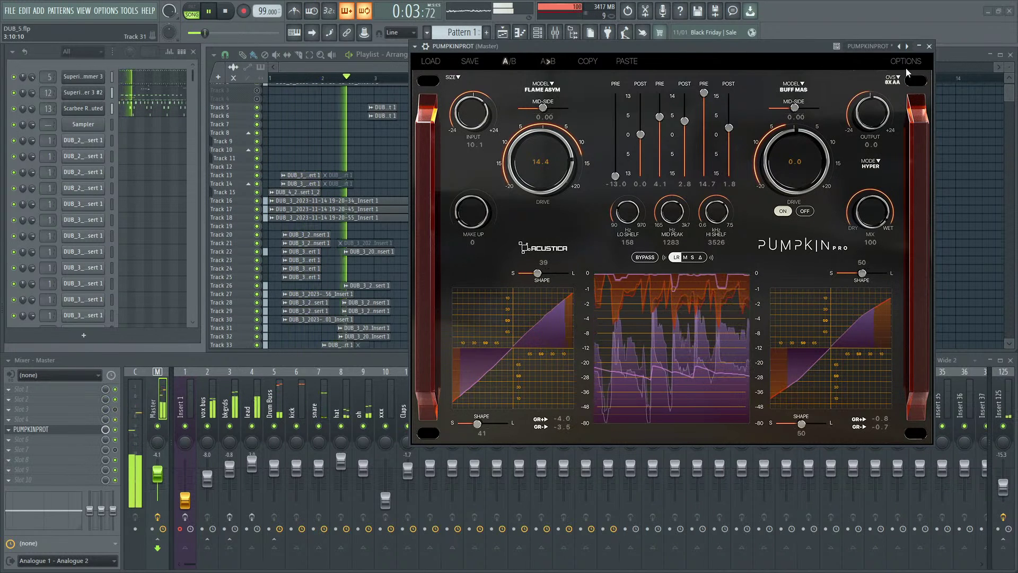
pyautogui.press('space')
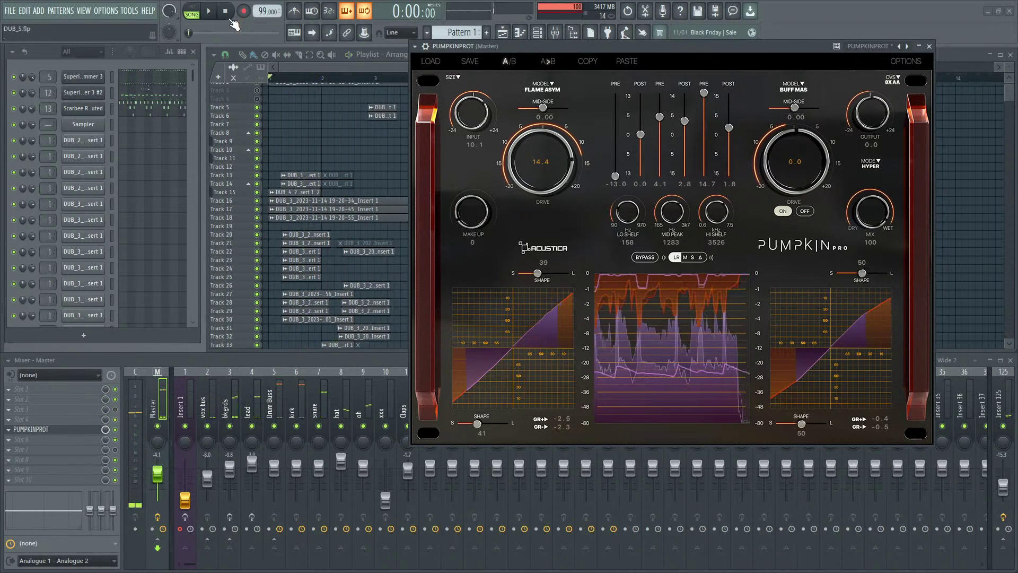
# Step: Set the plugin's oversampling to 1X and view the lead channel's effects before reselecting the Master channel
pyautogui.click(894, 81)
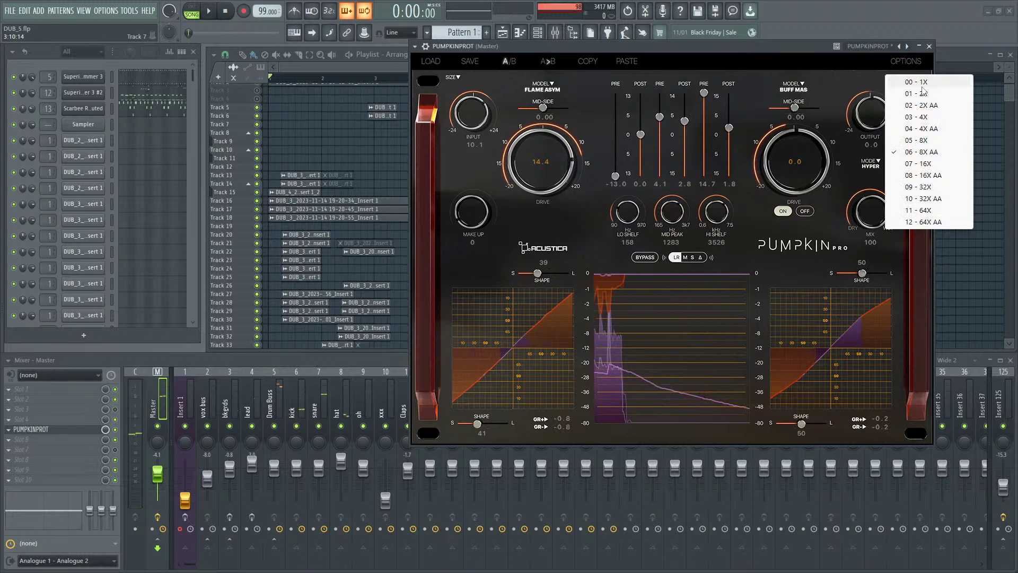
pyautogui.click(921, 83)
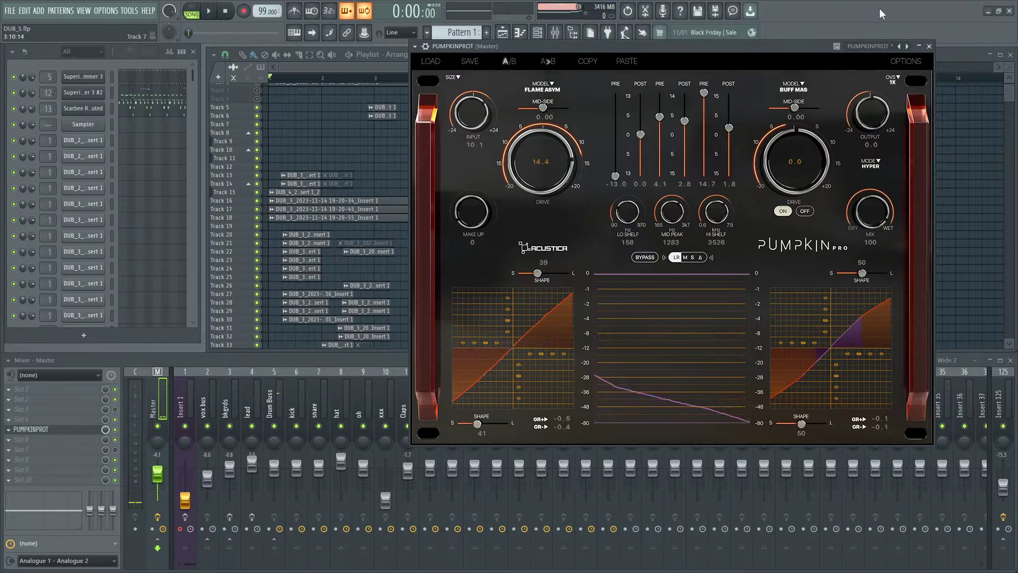
pyautogui.click(246, 409)
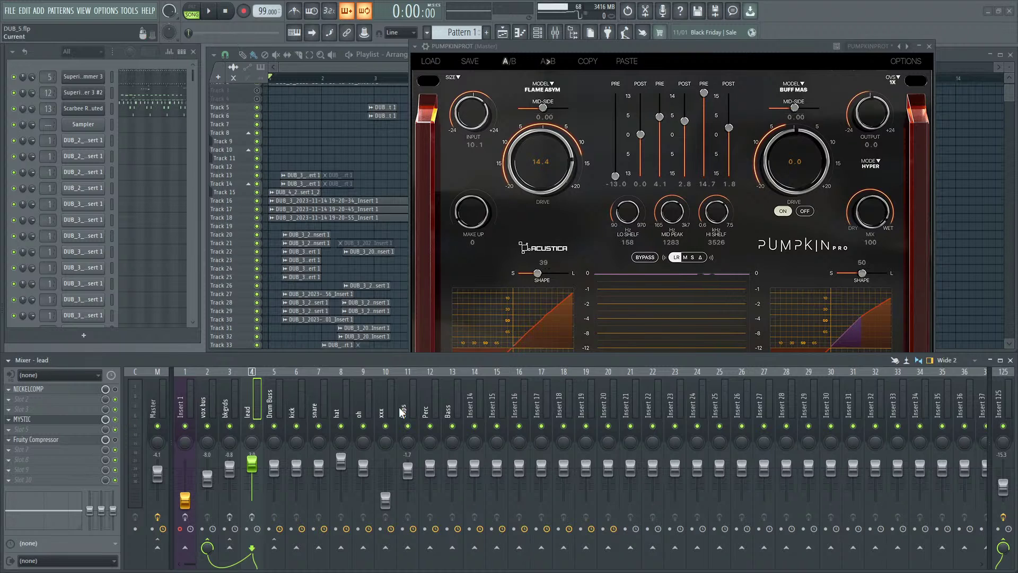
pyautogui.click(162, 401)
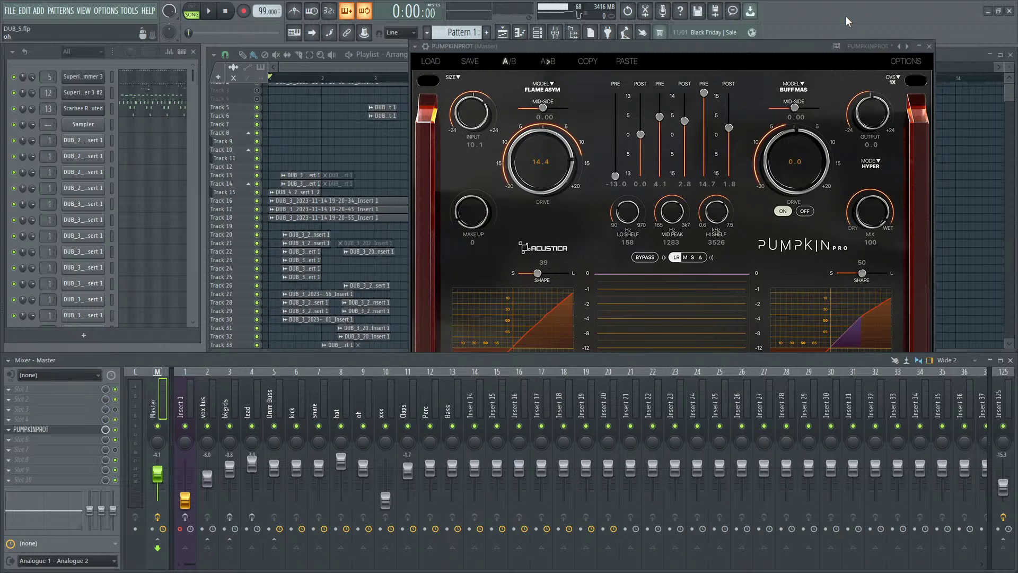
# Step: Play the song and set the second stage to the Saffron SA2 model with Drive at 20.0 dB
pyautogui.press('space')
pyautogui.scroll(2, 797, 174)
pyautogui.click(800, 86)
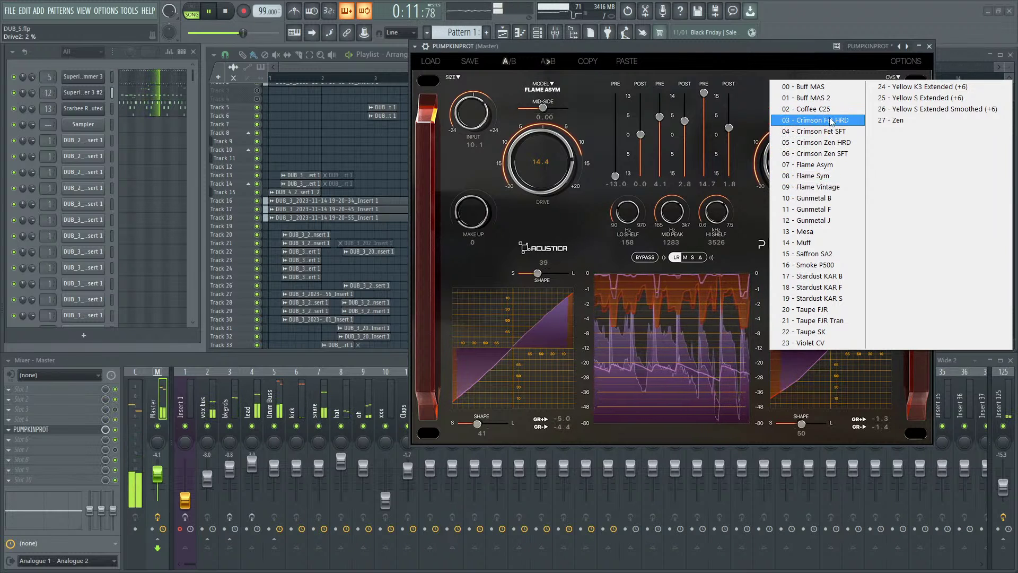
pyautogui.click(816, 254)
pyautogui.scroll(5, 791, 166)
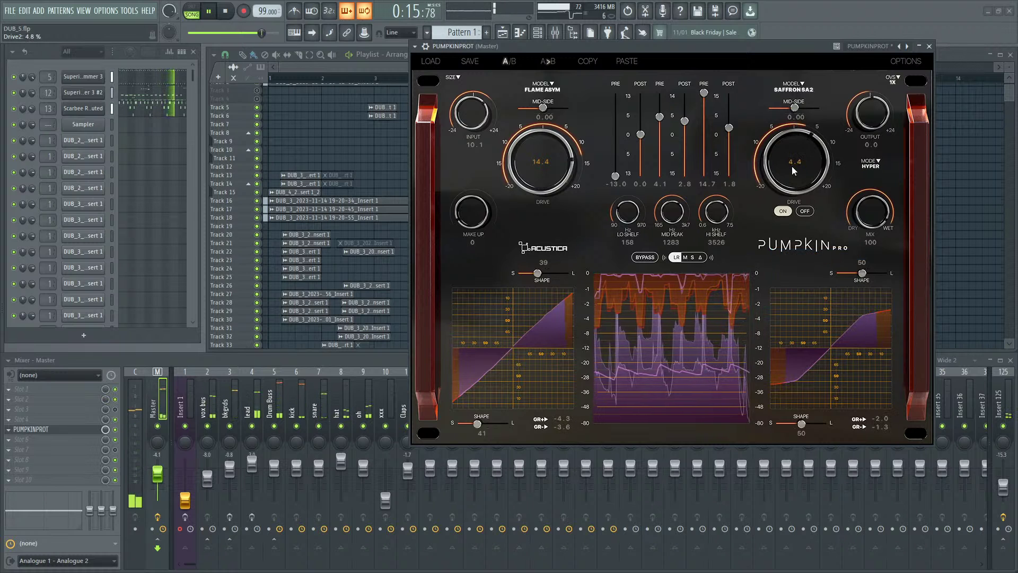
pyautogui.scroll(5, 791, 166)
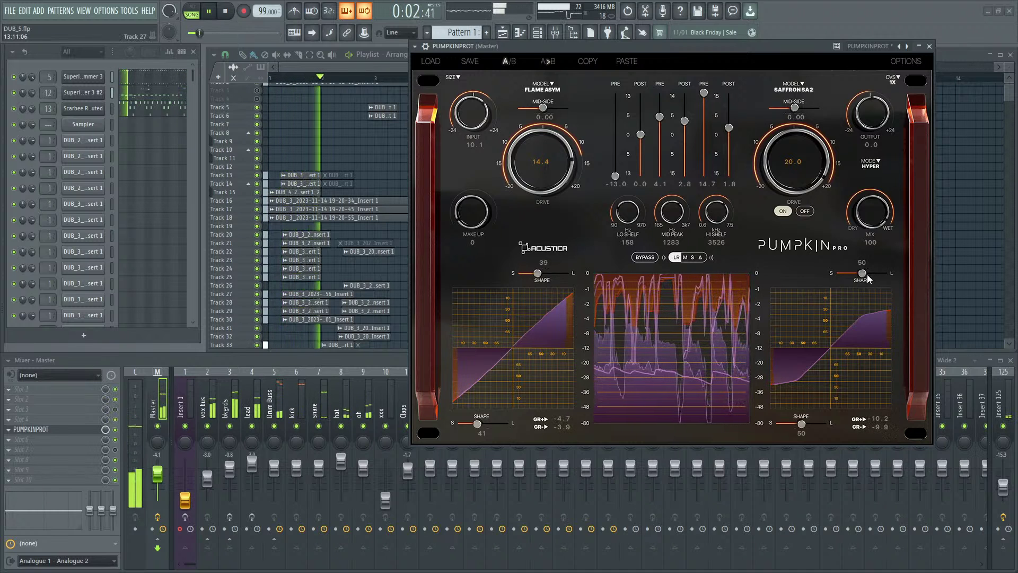
# Step: With the second stage bypassed, set the first stage to Saffron SA2 with 14.8 dB Drive, and switch the second stage back on
pyautogui.click(805, 211)
pyautogui.click(543, 87)
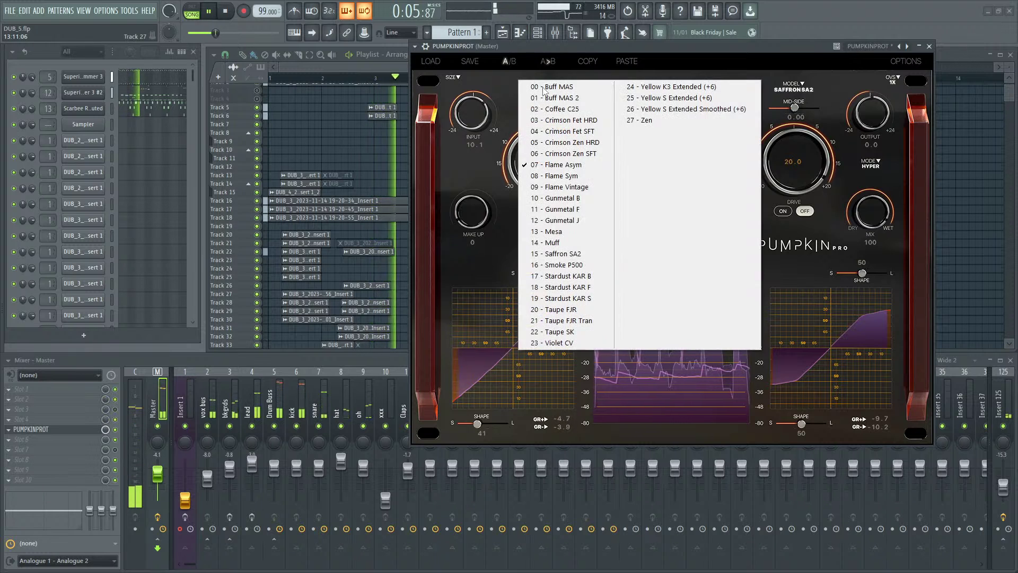
pyautogui.click(584, 254)
pyautogui.scroll(4, 538, 188)
pyautogui.scroll(2, 539, 187)
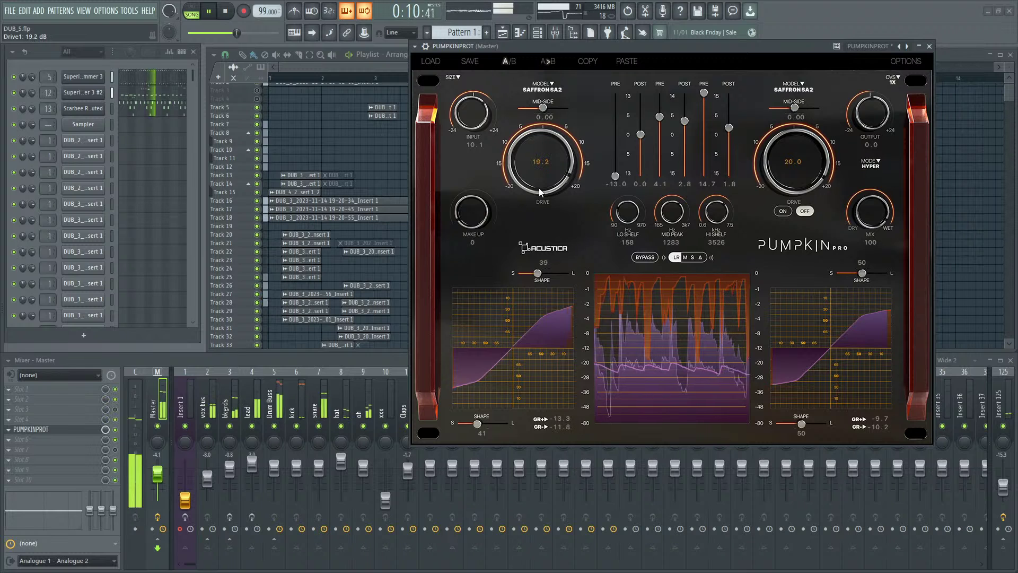
pyautogui.scroll(-4, 541, 192)
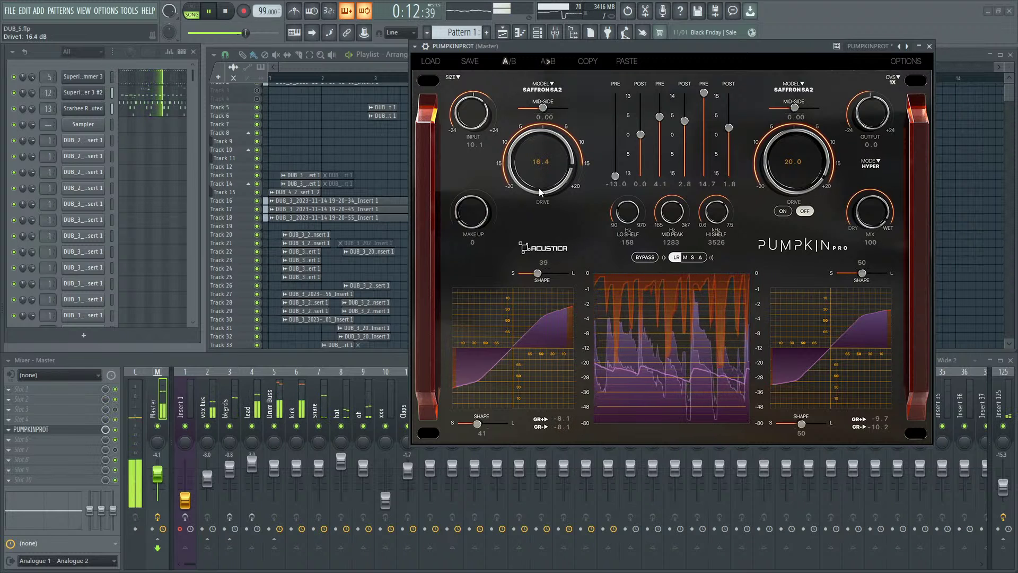
pyautogui.click(784, 211)
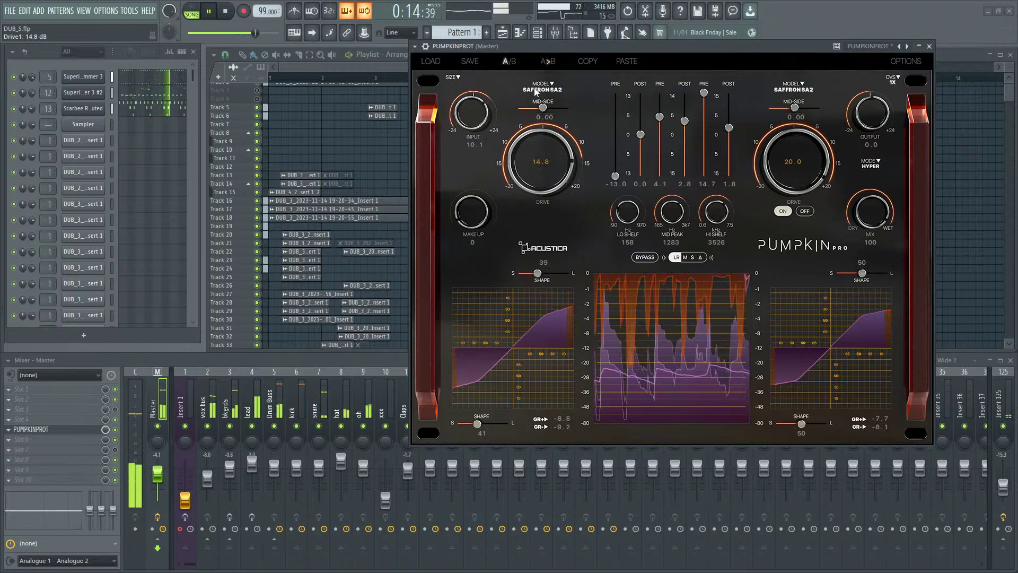
# Step: Set the first-stage saturation model to Flame Asym and the second-stage drive to 12.4
pyautogui.click(542, 86)
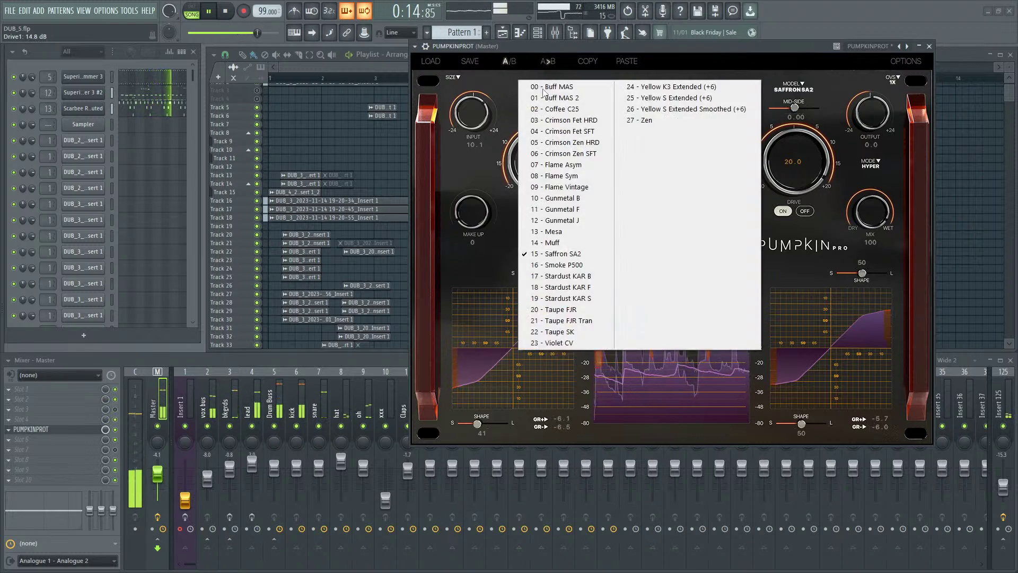
pyautogui.click(580, 164)
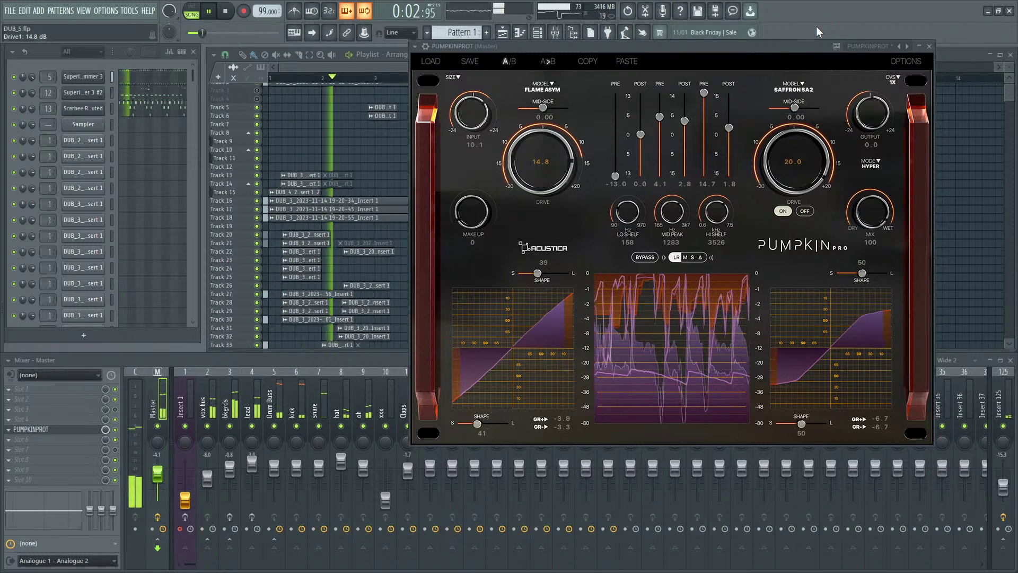
pyautogui.scroll(-5, 807, 163)
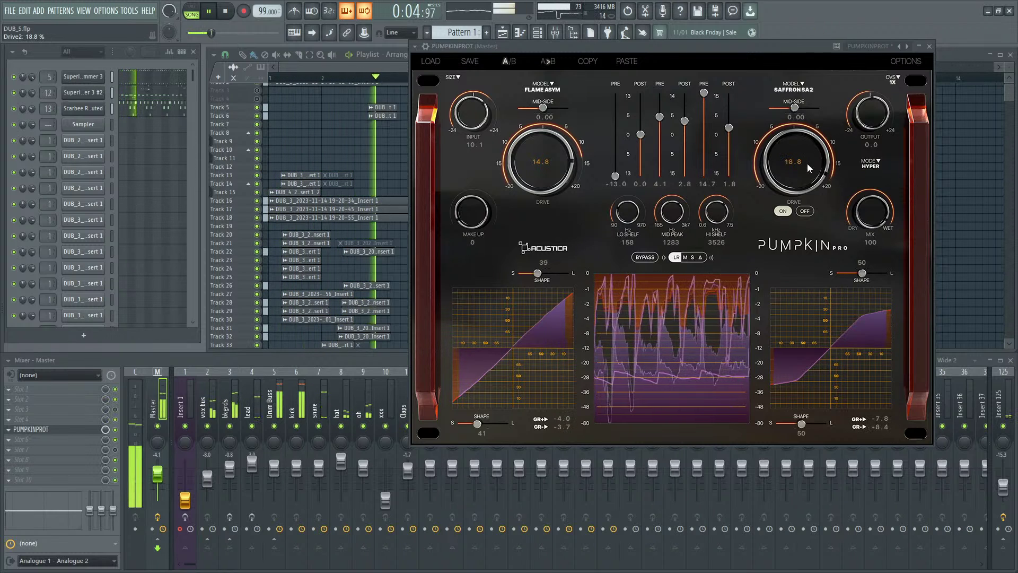
pyautogui.scroll(-2, 807, 163)
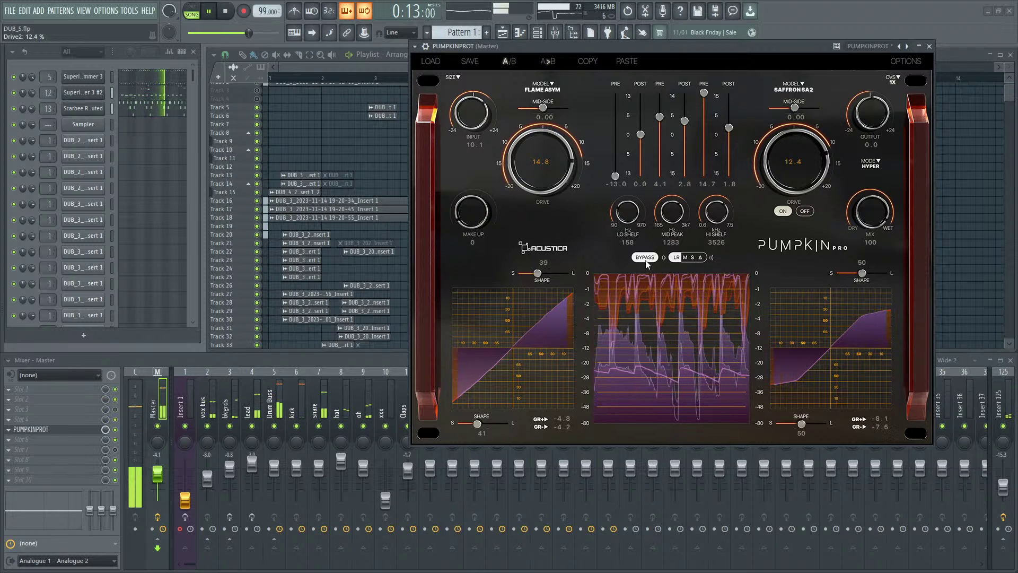
# Step: Set the post gains to 2.4 for low shelf, 3.5 for mid peak and 2.1 for high shelf, and stop playback
pyautogui.moveTo(639, 135); pyautogui.dragTo(730, 119)
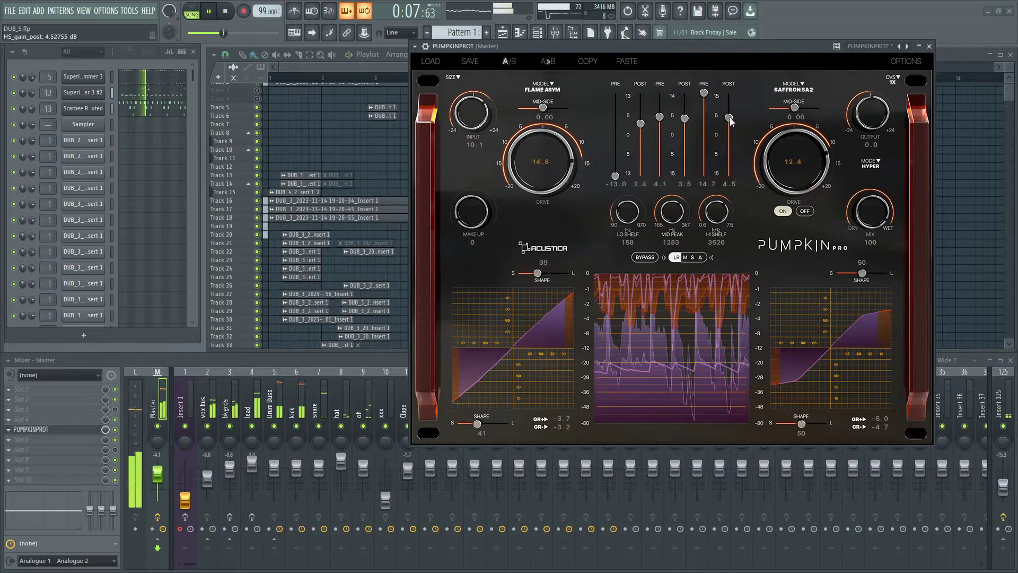
pyautogui.moveTo(729, 120); pyautogui.dragTo(724, 129)
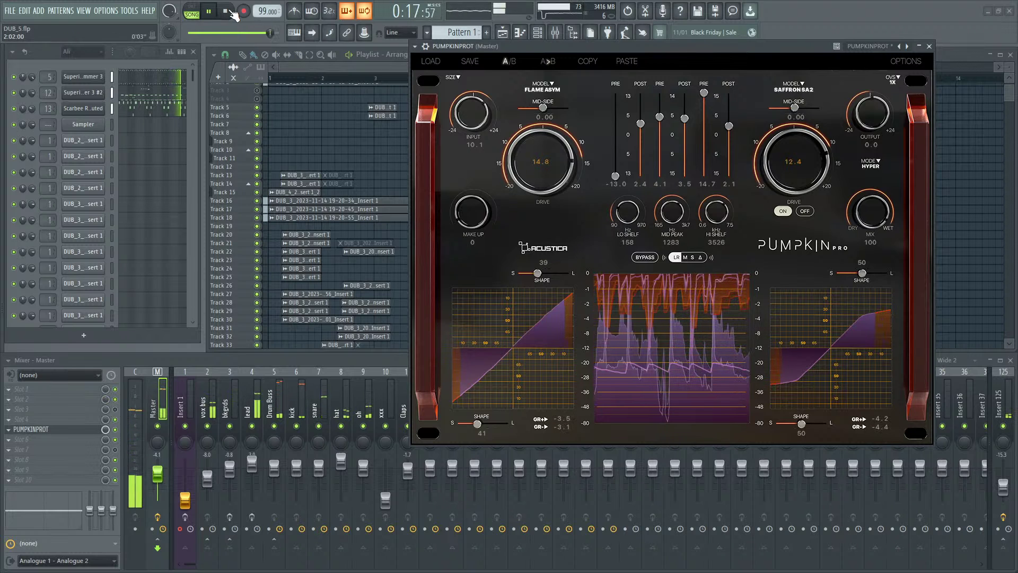
pyautogui.click(234, 13)
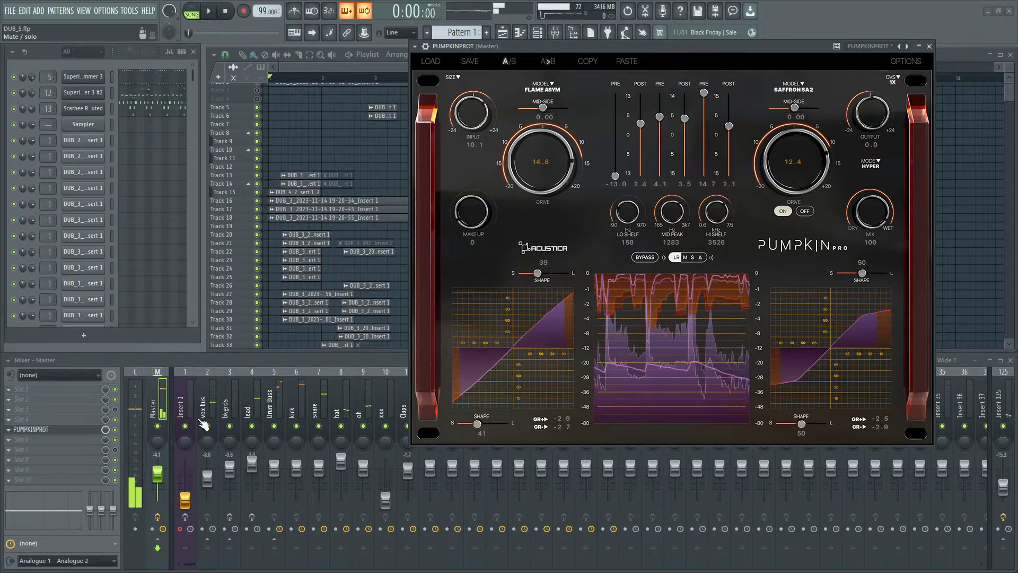
# Step: Start playback and open the MYSTIC channel strip on the lead mixer track
pyautogui.click(336, 366)
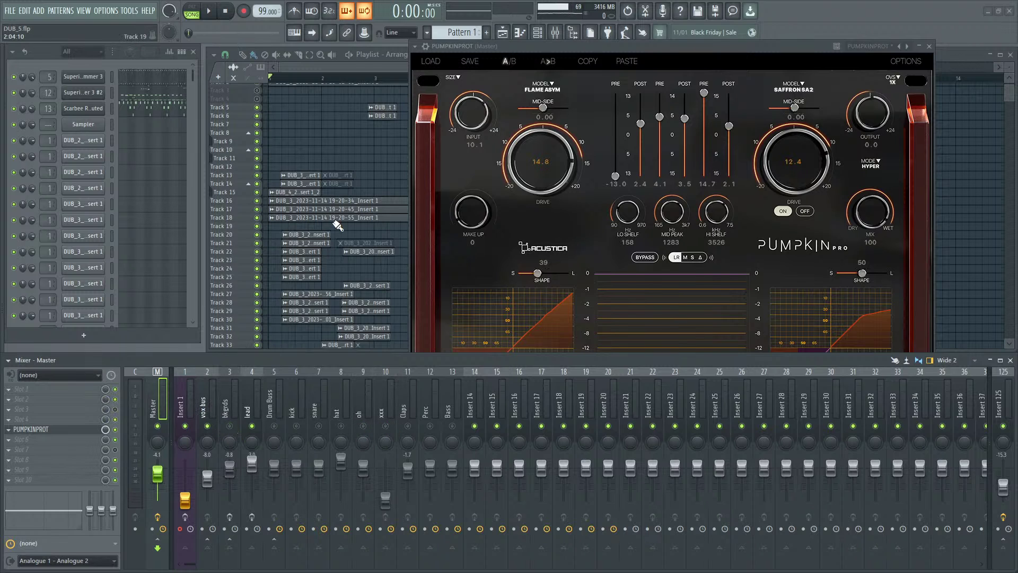
pyautogui.press('space')
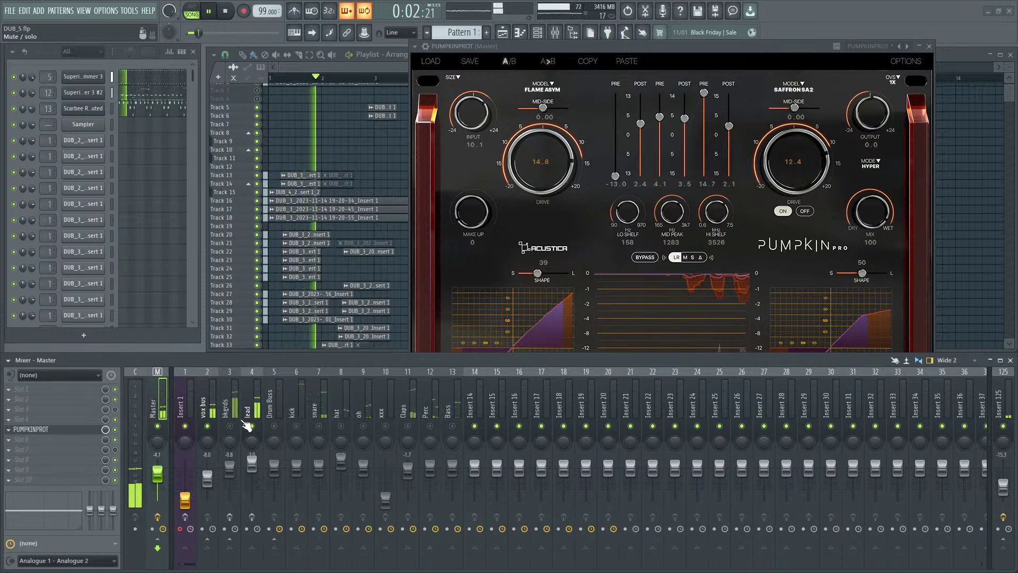
pyautogui.click(248, 402)
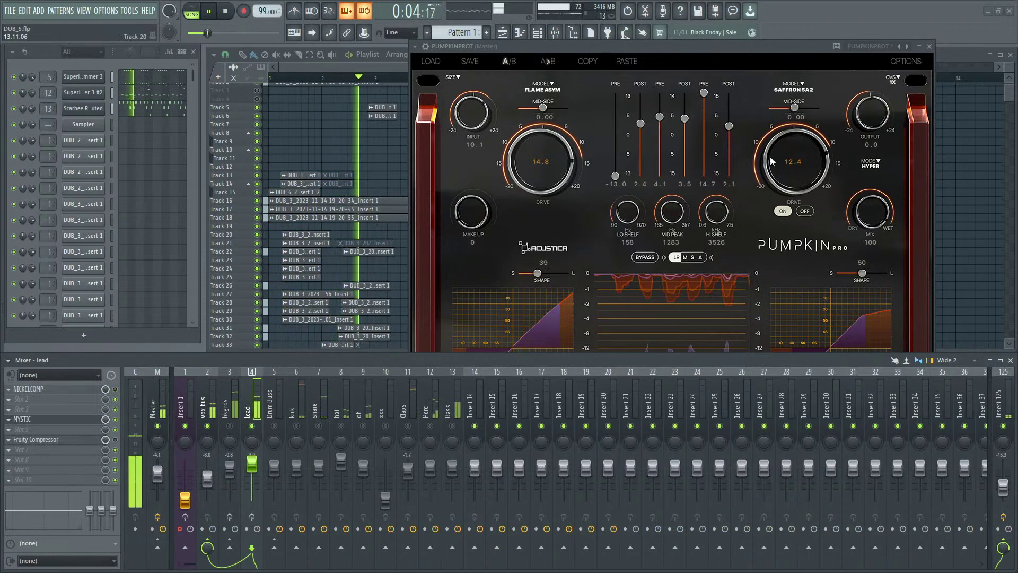
pyautogui.scroll(-3, 1002, 493)
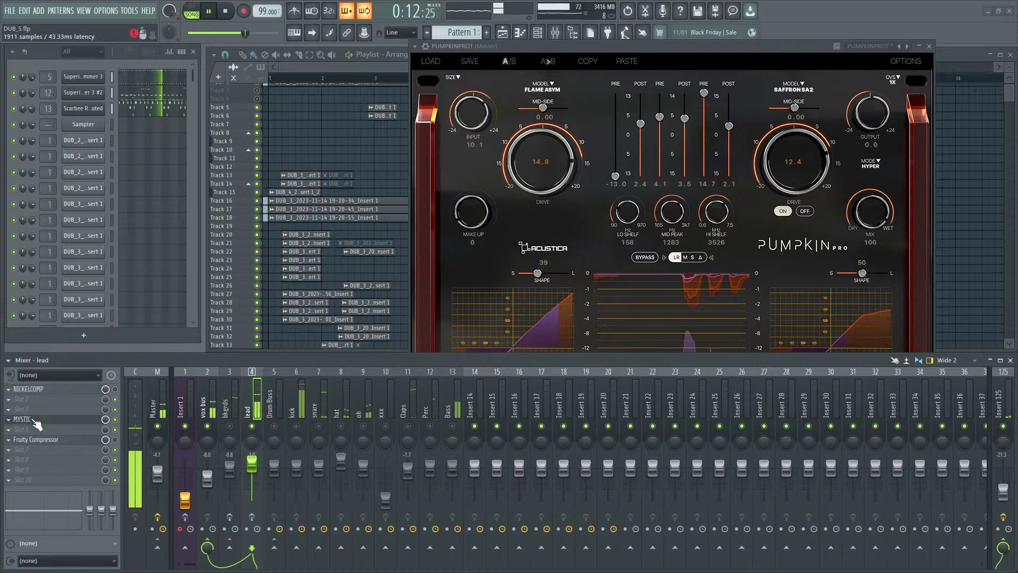
pyautogui.click(92, 419)
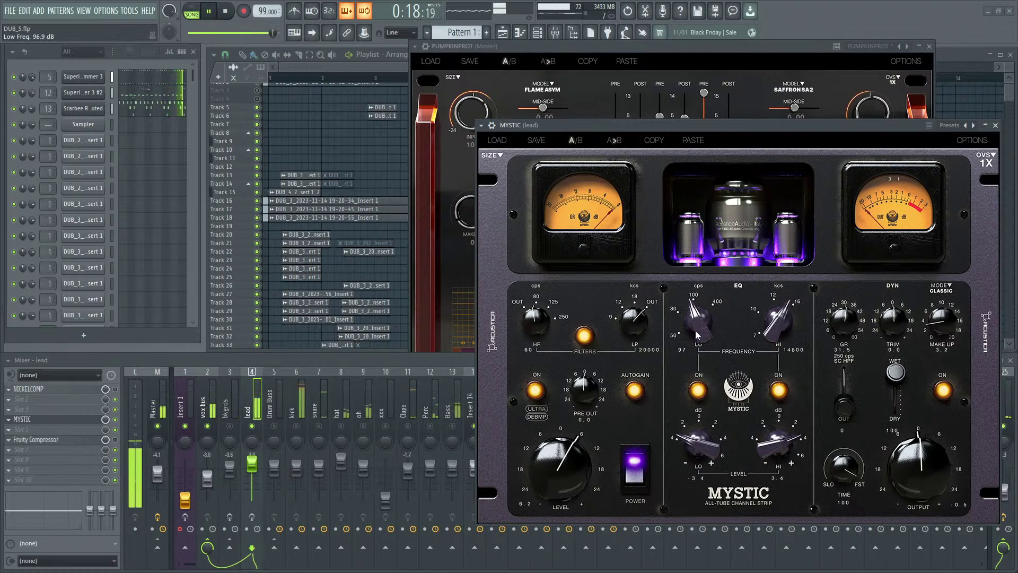
# Step: Reset all pre and post gains of the master's PUMPKIN PRO low shelf, mid peak and high shelf to 0
pyautogui.click(755, 71)
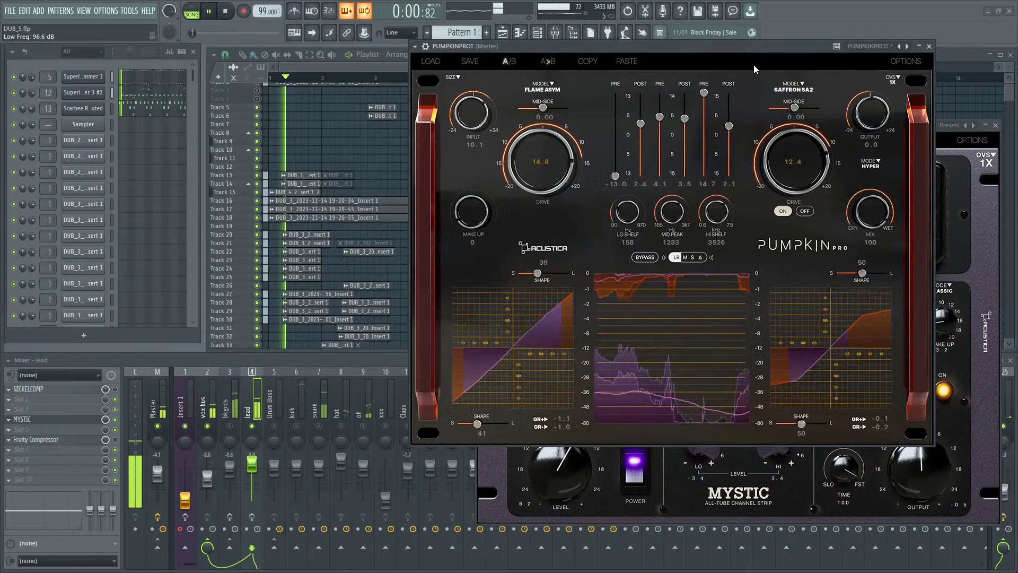
pyautogui.doubleClick(616, 176)
pyautogui.doubleClick(641, 123)
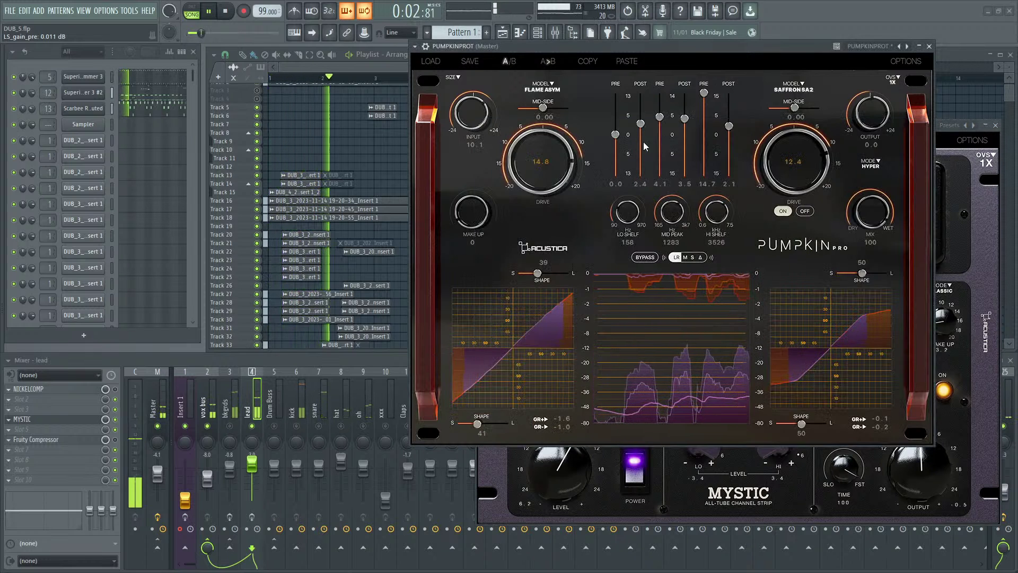
pyautogui.doubleClick(660, 117)
pyautogui.doubleClick(684, 119)
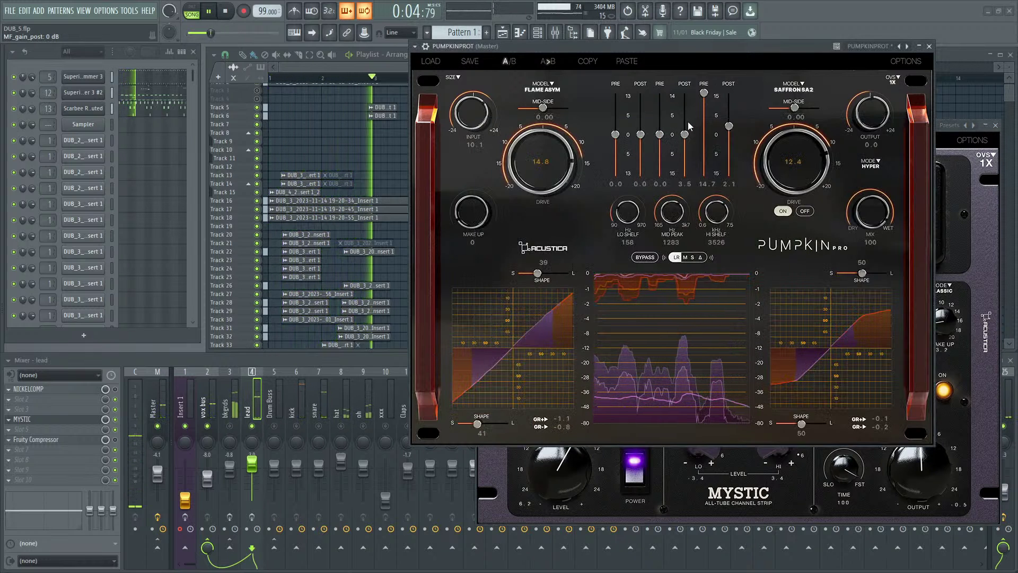
pyautogui.doubleClick(704, 95)
pyautogui.doubleClick(728, 126)
# Step: Set the drive of both saturation stages to 16.8 and the input gain to 22.1
pyautogui.moveTo(541, 159); pyautogui.dragTo(535, 107)
pyautogui.moveTo(473, 113); pyautogui.dragTo(489, 85)
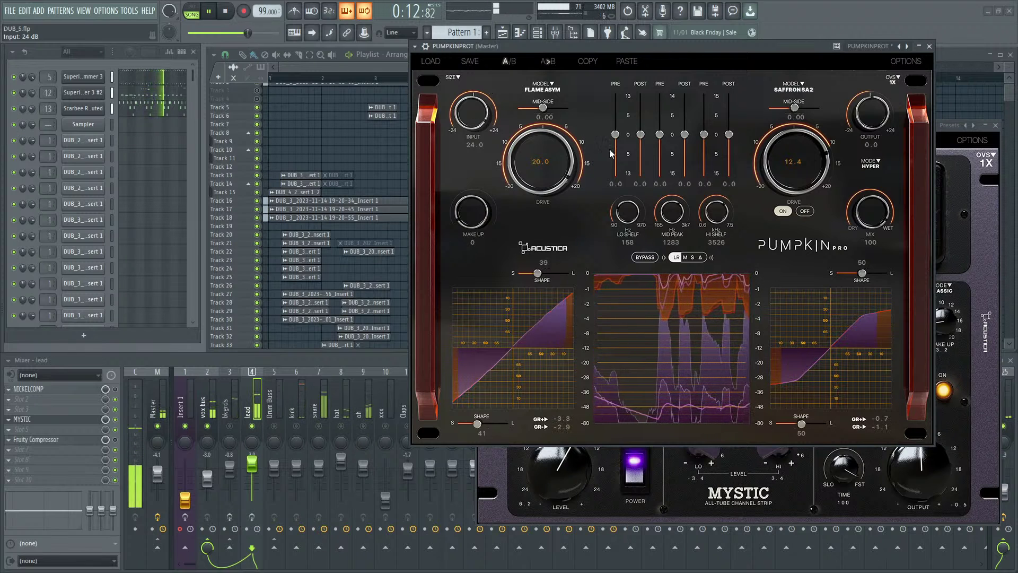
pyautogui.moveTo(809, 151)
pyautogui.mouseDown()
pyautogui.moveTo(825, 123)
pyautogui.moveTo(809, 163)
pyautogui.mouseUp()
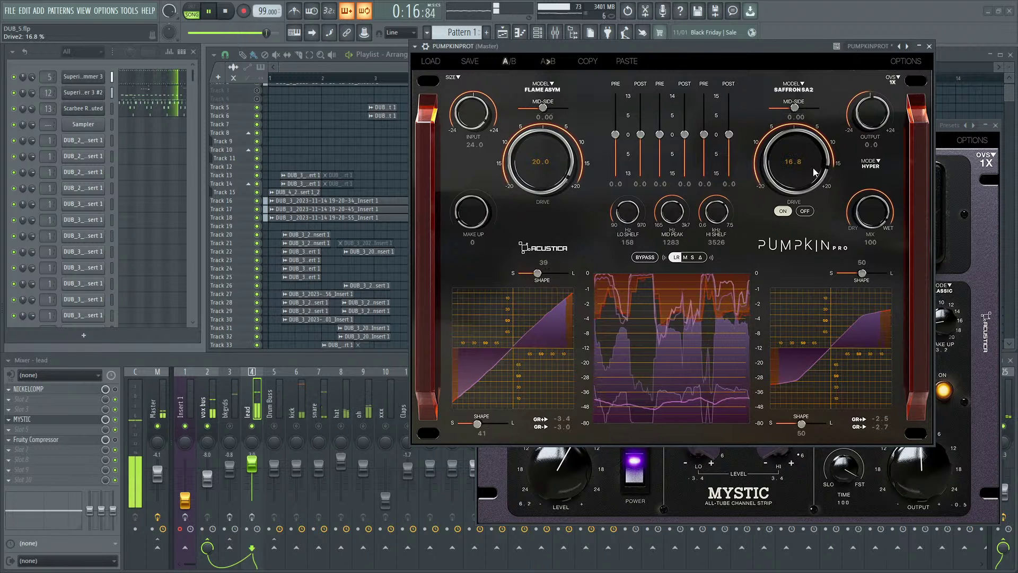
pyautogui.moveTo(580, 155); pyautogui.dragTo(798, 186)
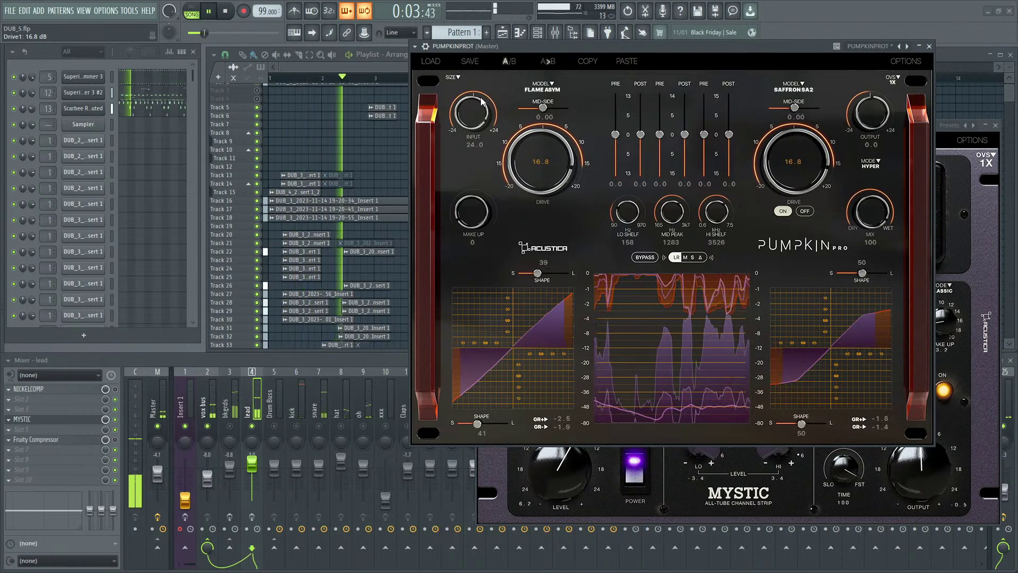
pyautogui.moveTo(473, 112); pyautogui.dragTo(479, 117)
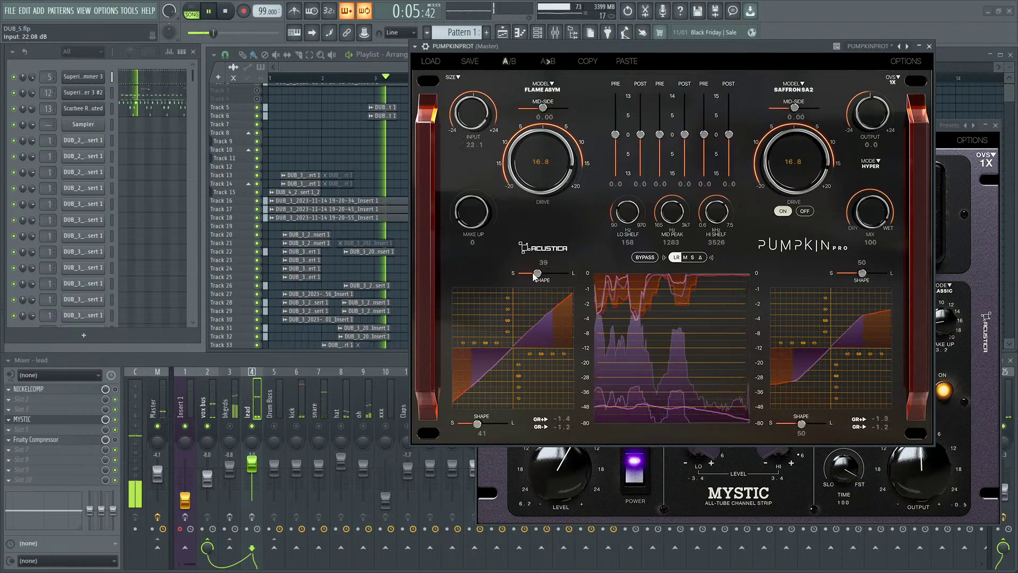
# Step: Set the first stage's positive and negative shapes to 74 and 71 with drive 12.8, and the second stage's shapes to 23 and 21
pyautogui.moveTo(537, 274)
pyautogui.mouseDown()
pyautogui.moveTo(566, 276)
pyautogui.moveTo(555, 277)
pyautogui.mouseUp()
pyautogui.moveTo(477, 424); pyautogui.dragTo(494, 426)
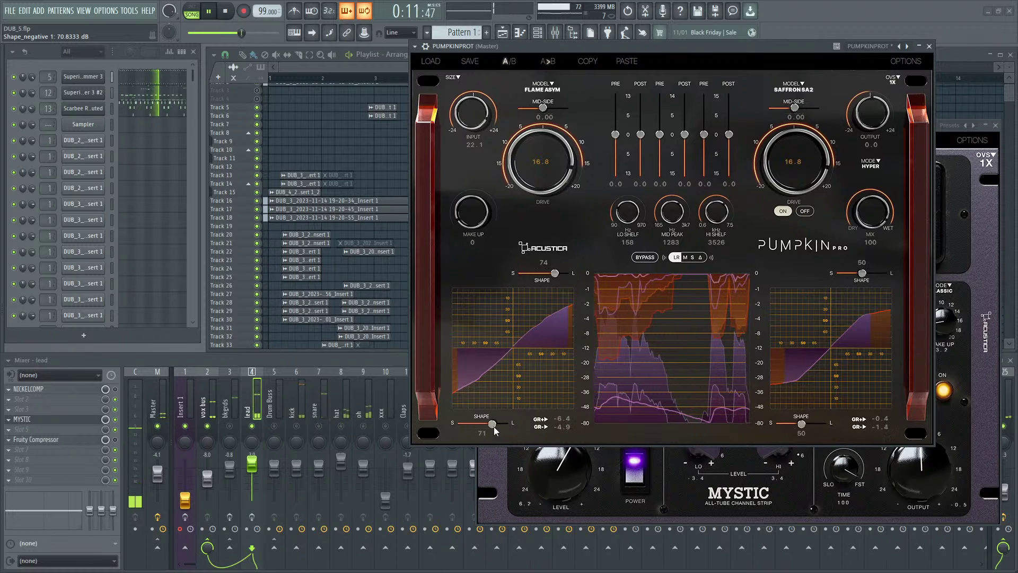
pyautogui.scroll(-4, 555, 158)
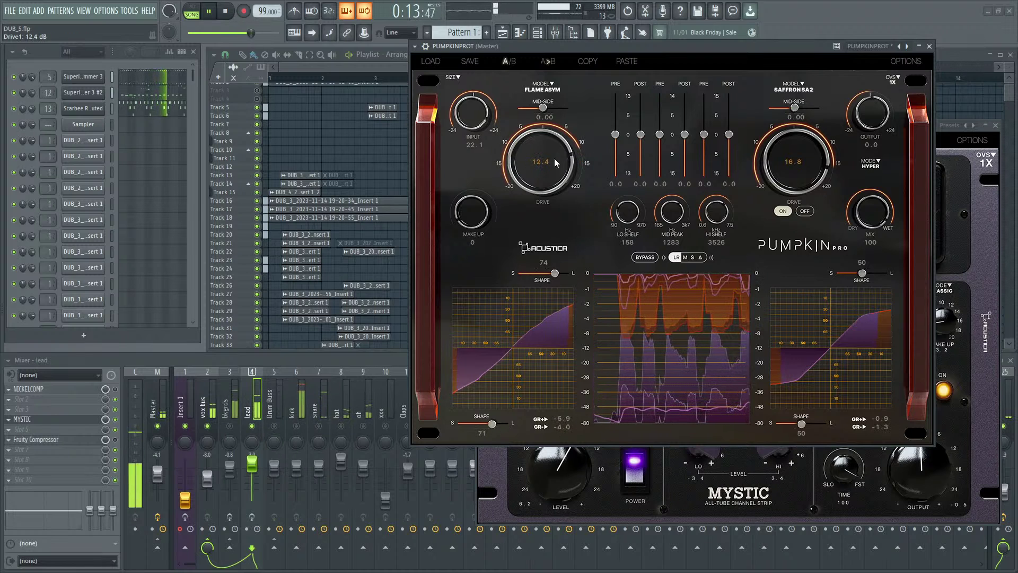
pyautogui.moveTo(866, 276); pyautogui.dragTo(853, 275)
pyautogui.moveTo(800, 425); pyautogui.dragTo(787, 422)
# Step: Try the Smoke P500 model in the second stage with its drive at 18
pyautogui.click(793, 87)
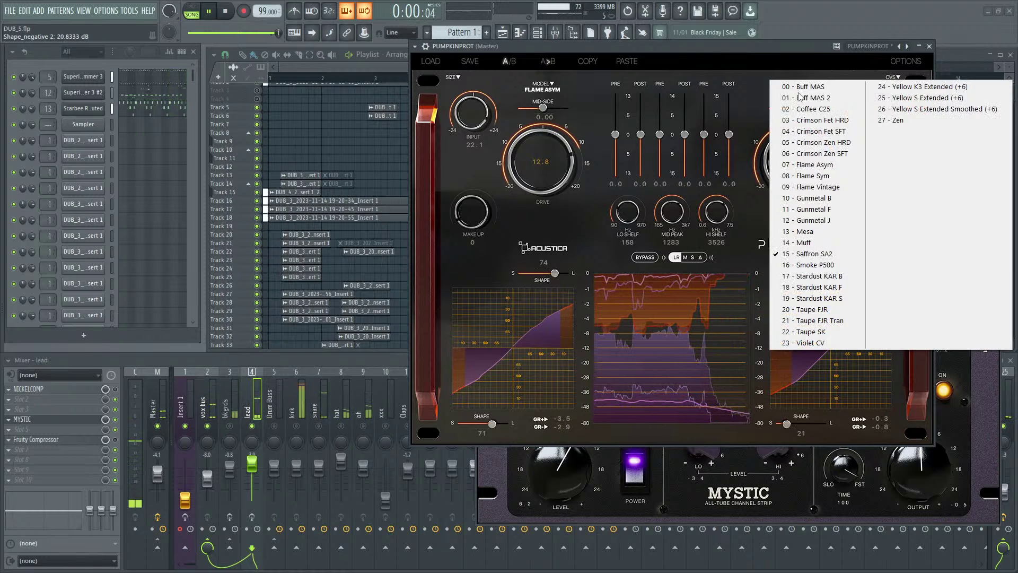
pyautogui.click(822, 264)
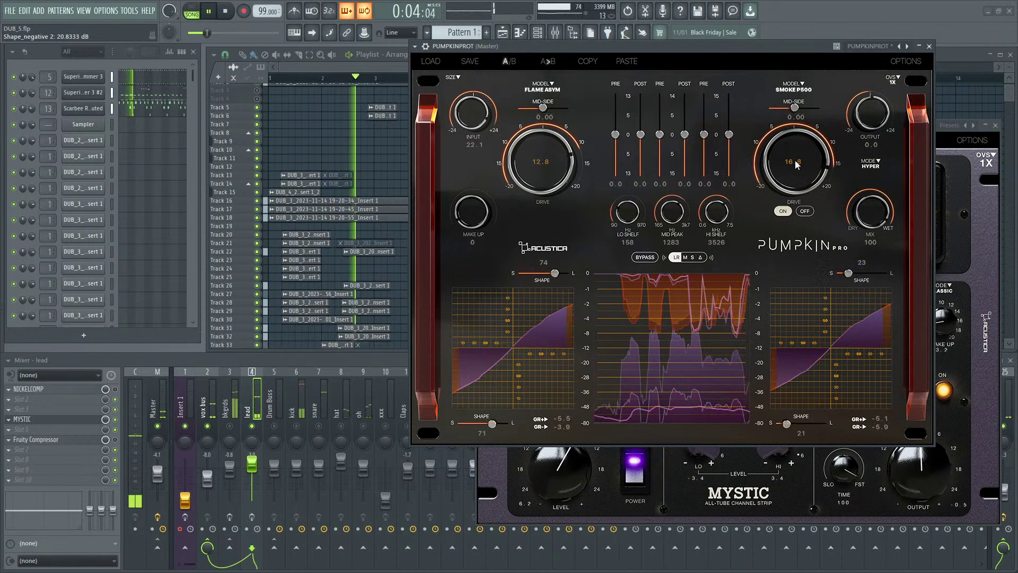
pyautogui.scroll(3, 795, 160)
pyautogui.scroll(-2, 815, 168)
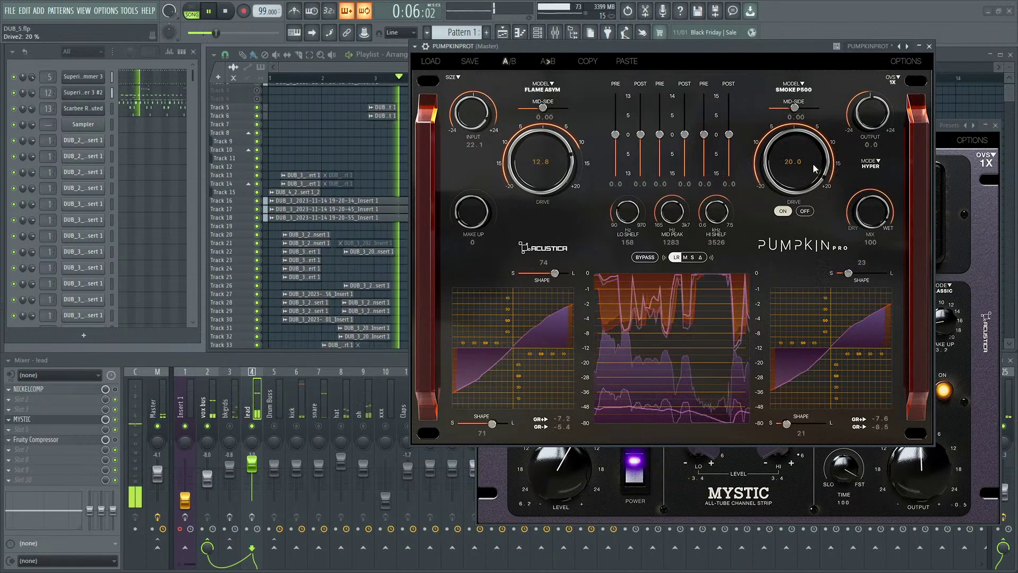
# Step: Try the Stardust KAR B and Stardust KAR S models in the second stage with its drive at 16
pyautogui.click(794, 88)
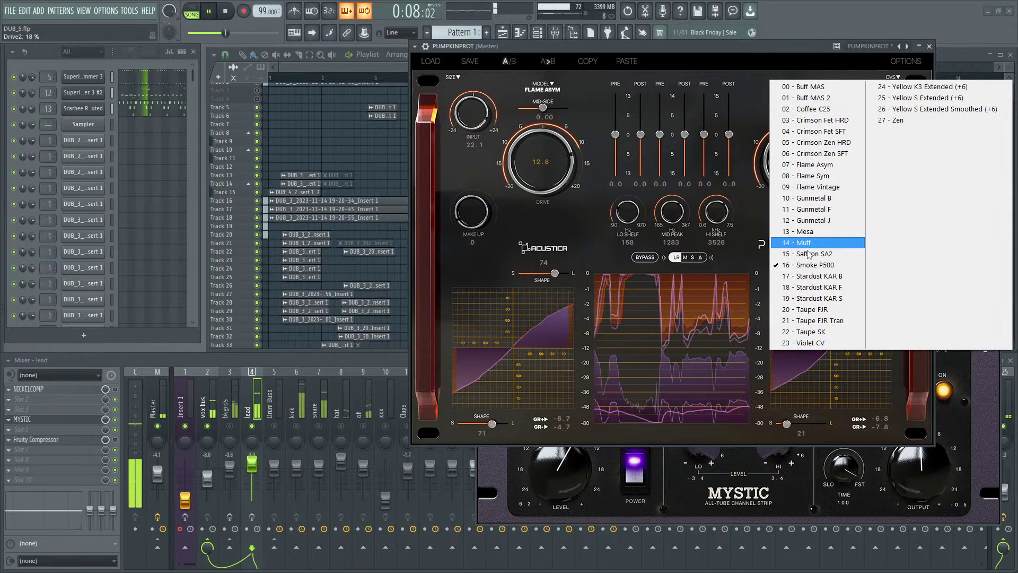
pyautogui.click(817, 275)
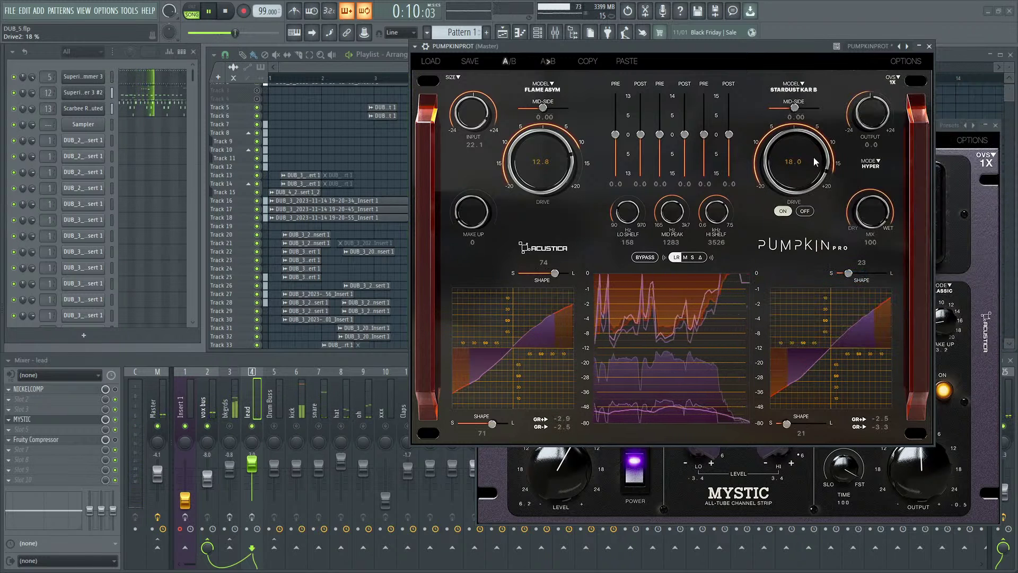
pyautogui.scroll(-1, 820, 171)
pyautogui.scroll(-2, 821, 171)
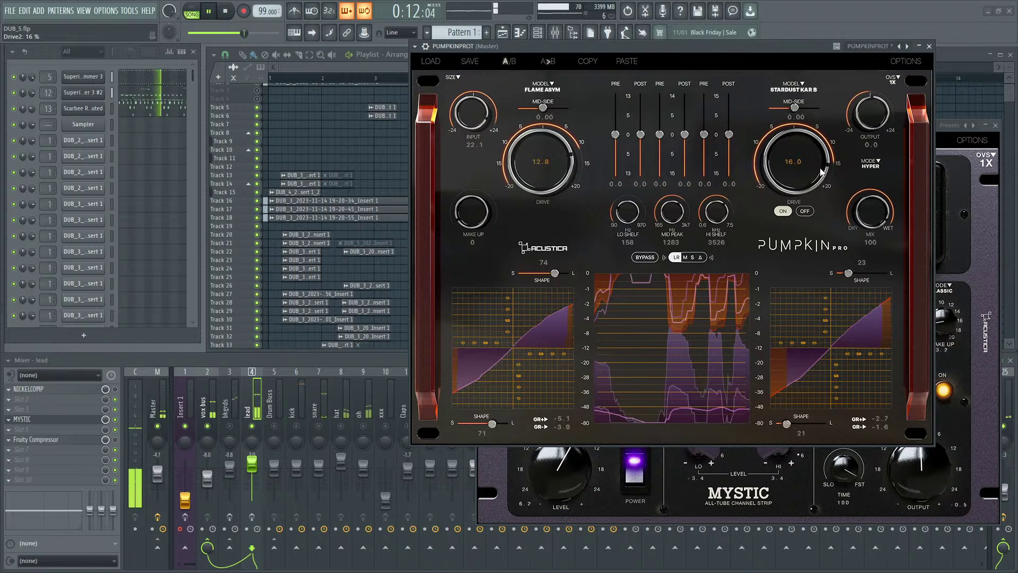
pyautogui.click(799, 86)
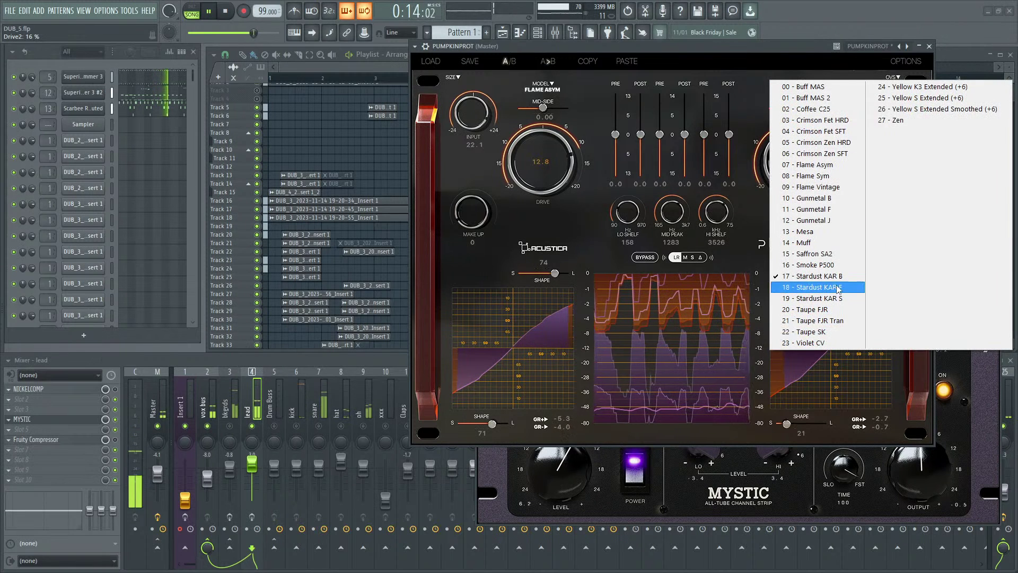
pyautogui.click(830, 301)
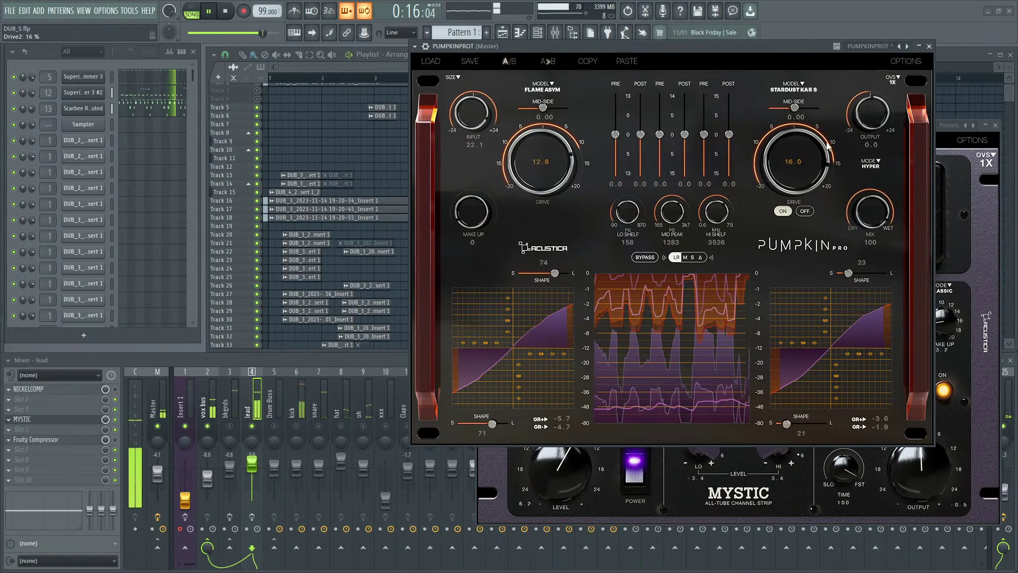
# Step: Set the second-stage model to Violet CV and compare the processed sound with the bypassed one
pyautogui.click(798, 89)
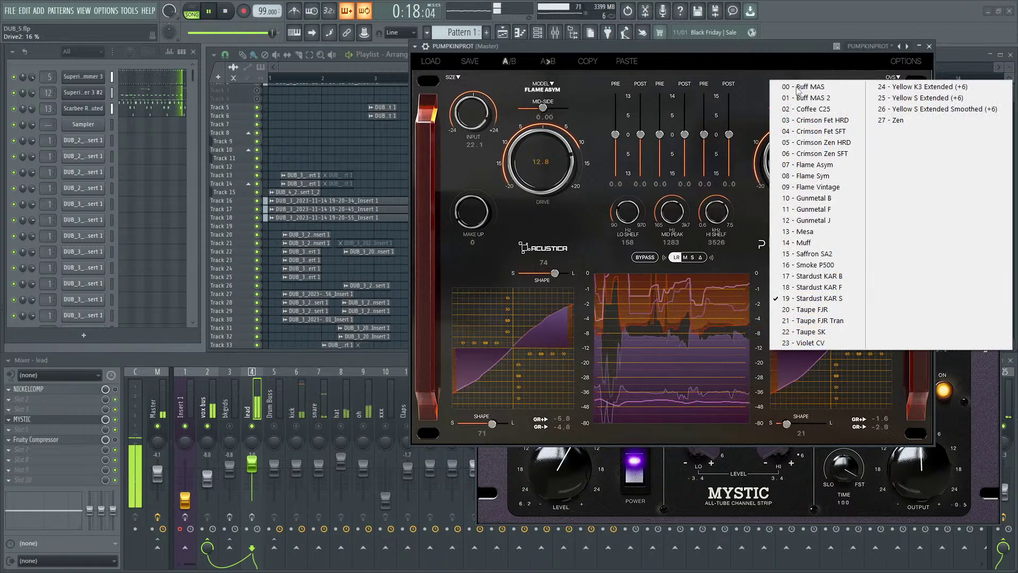
pyautogui.click(820, 344)
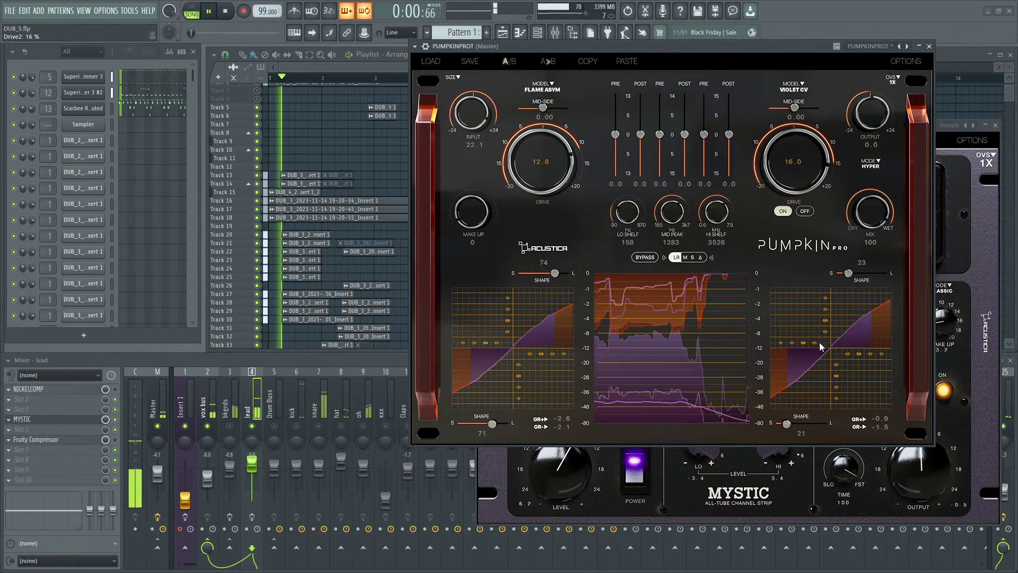
pyautogui.click(646, 259)
pyautogui.click(646, 259)
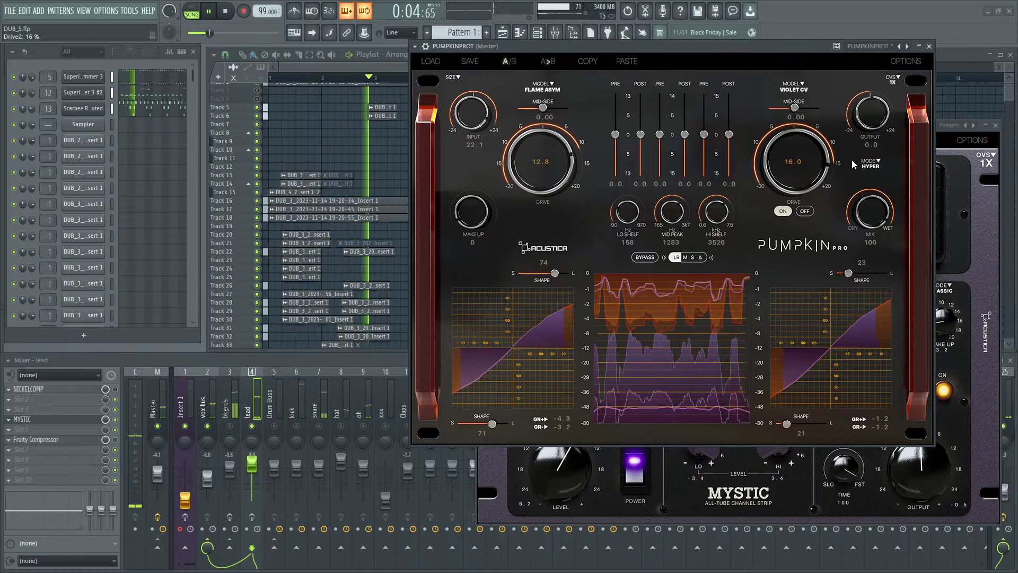
# Step: Lower the second-stage drive to 13.2 and the first-stage drive to 10.4
pyautogui.scroll(-2, 827, 164)
pyautogui.scroll(-1, 827, 164)
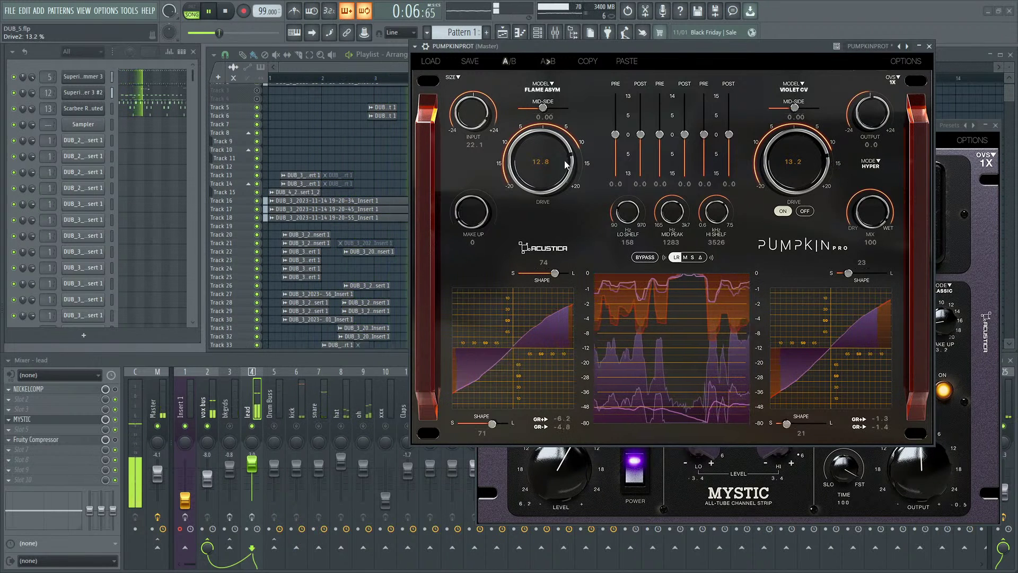
pyautogui.scroll(-3, 565, 167)
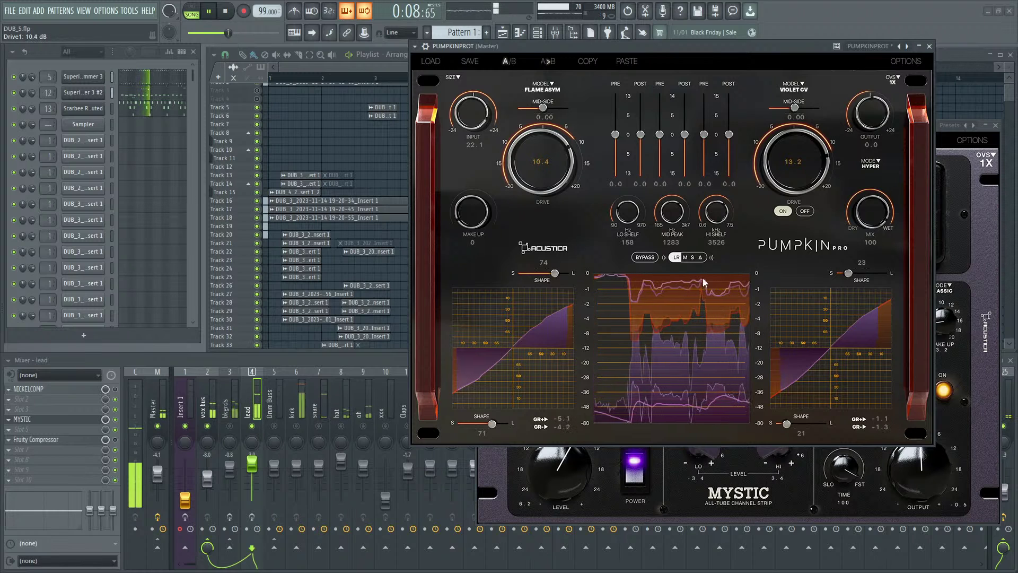
pyautogui.scroll(3, 555, 272)
pyautogui.scroll(-3, 556, 273)
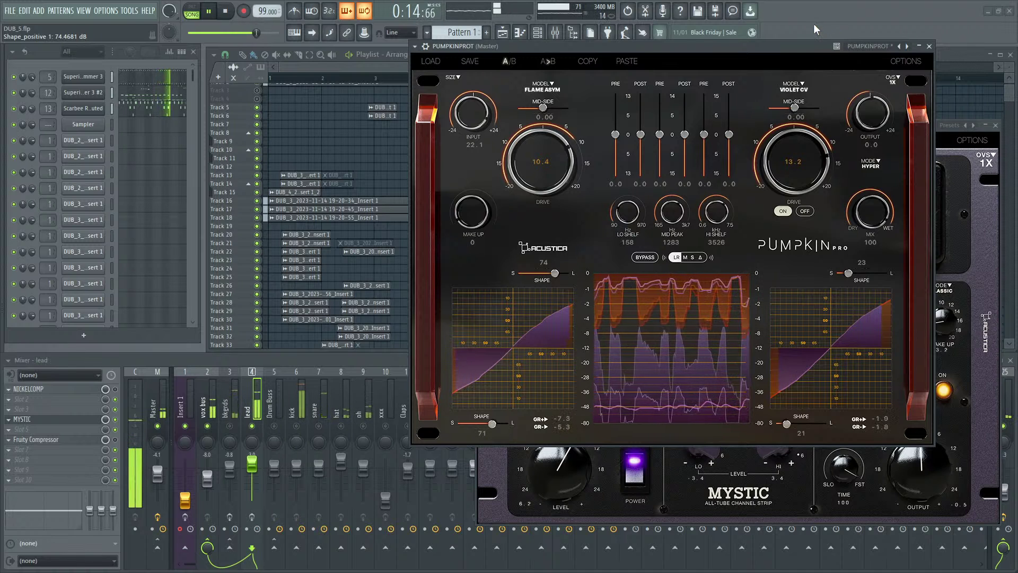
# Step: Stop playback and lower the second-stage drive to 9.6
pyautogui.press('space')
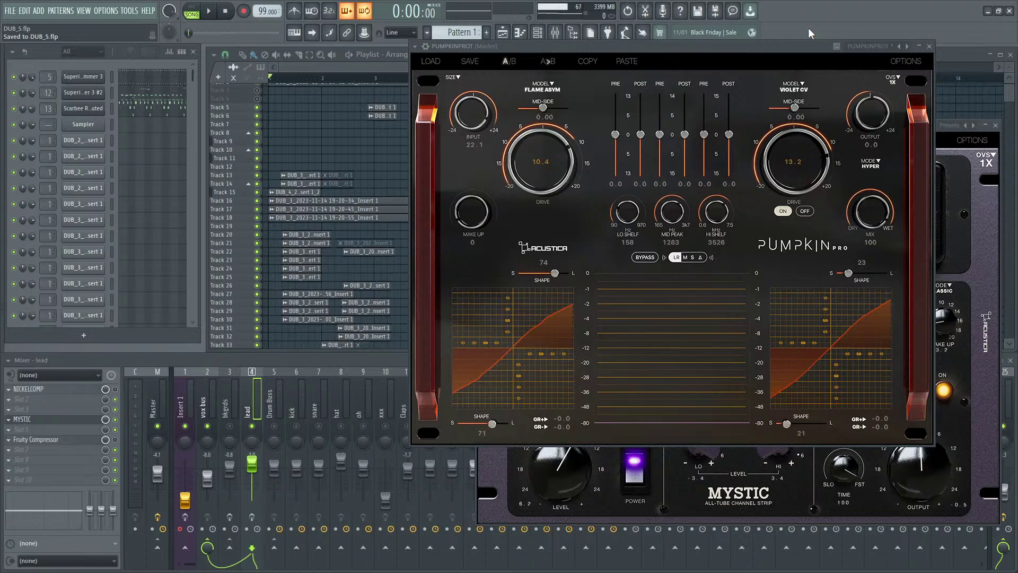
pyautogui.scroll(-2, 797, 150)
pyautogui.scroll(-4, 797, 148)
# Step: Switch to Aquarius Desktop and open the Pumpkin Pro product page
pyautogui.press('super')
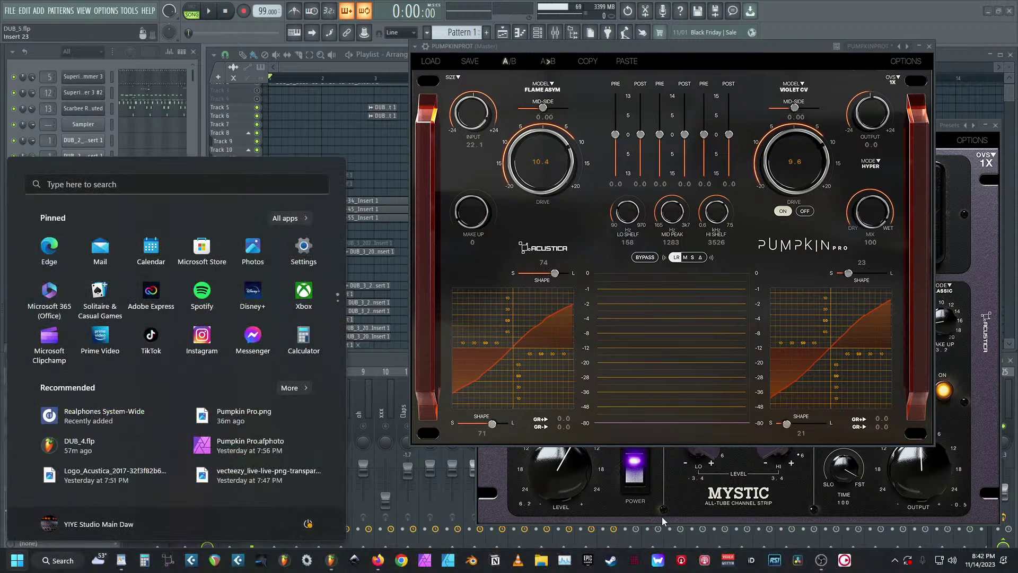
pyautogui.press('super')
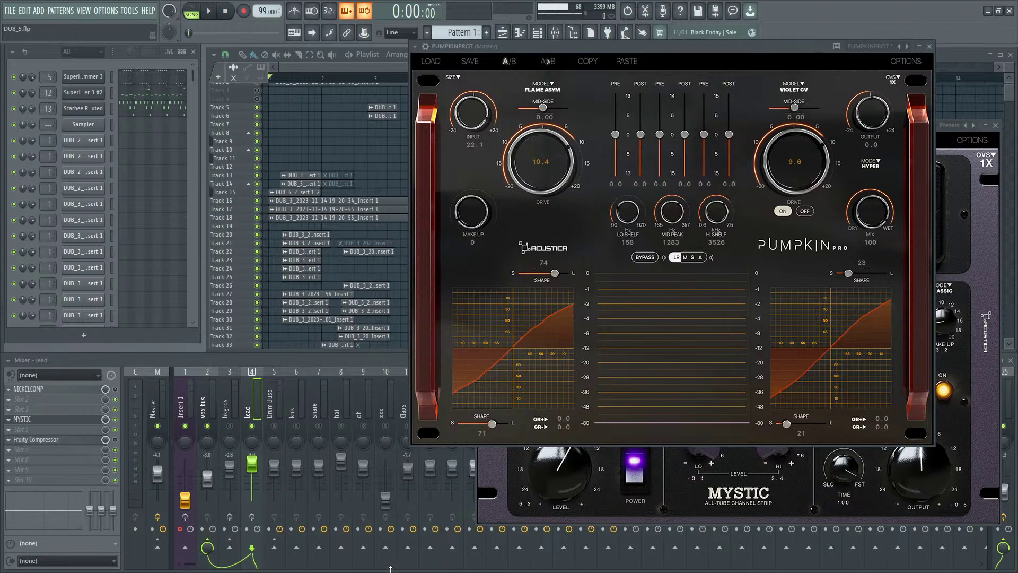
pyautogui.click(17, 560)
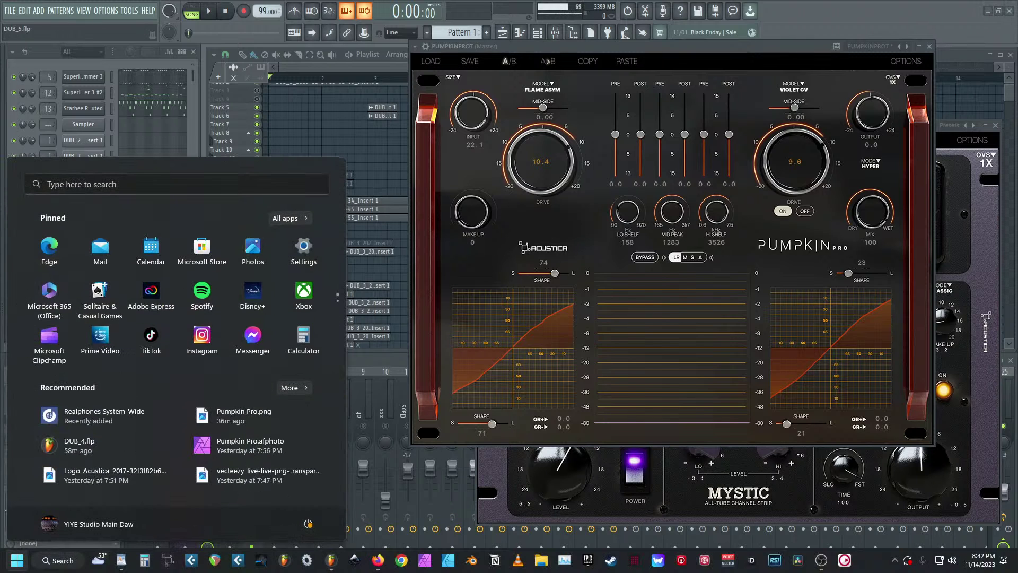
pyautogui.click(168, 561)
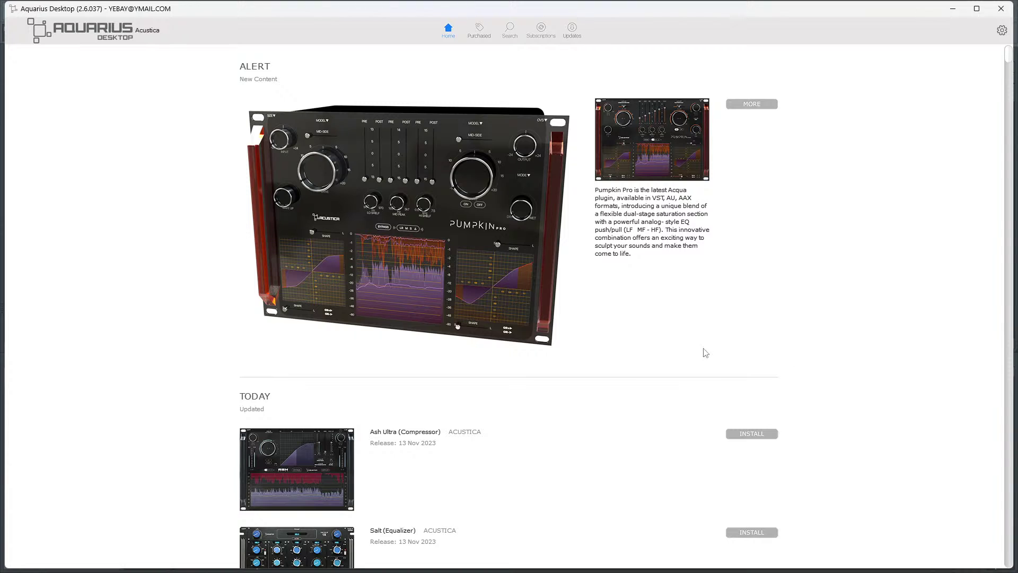
pyautogui.click(662, 134)
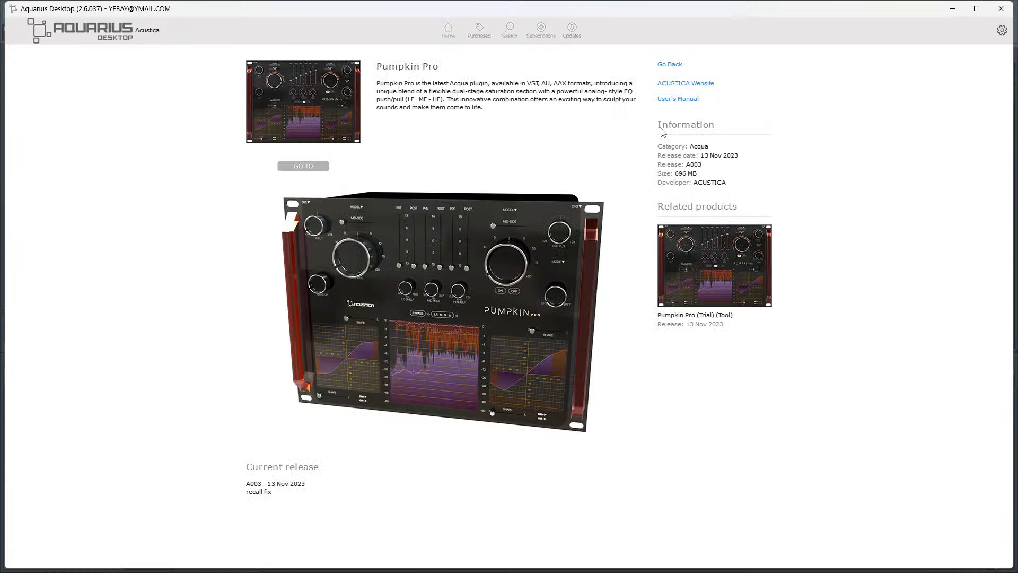
# Step: Open the Pumpkin Pro user's manual in the browser and clear the leftover text from the browser's search field
pyautogui.click(682, 101)
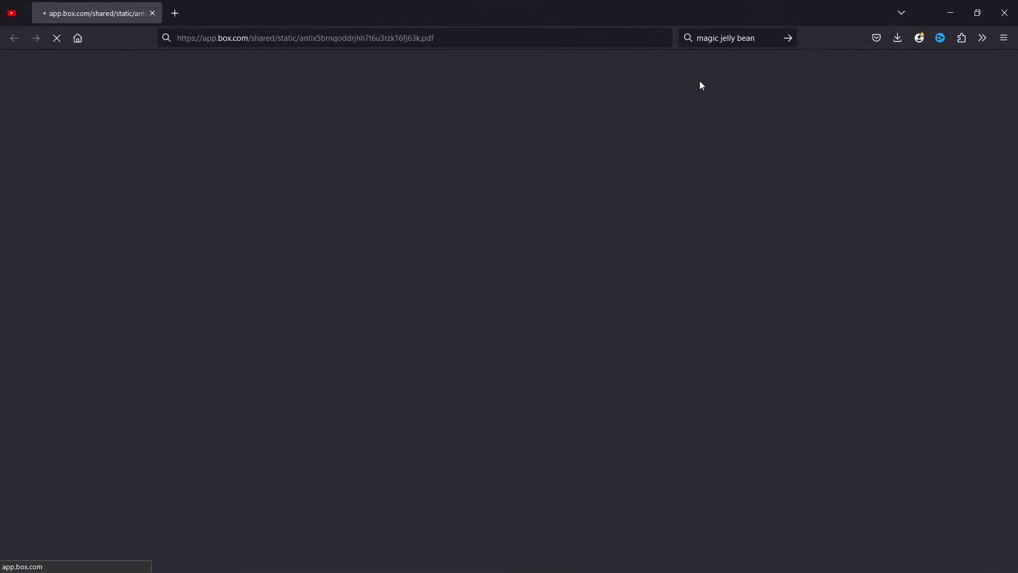
pyautogui.click(719, 44)
pyautogui.press('BackSpace')
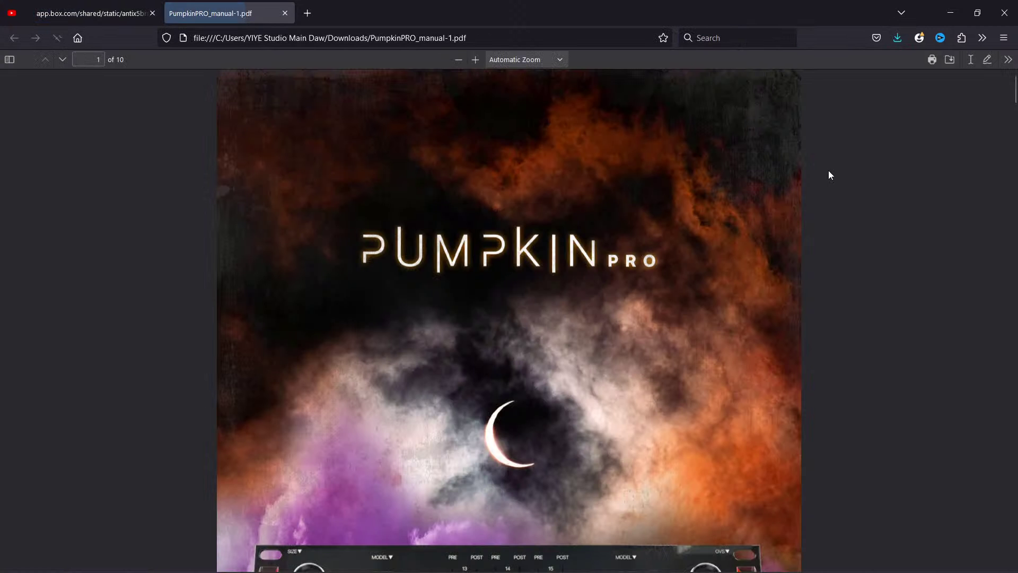
# Step: Skim the manual from the introduction through the control descriptions and saturator model list to the oversampling section
pyautogui.scroll(-10, 670, 160)
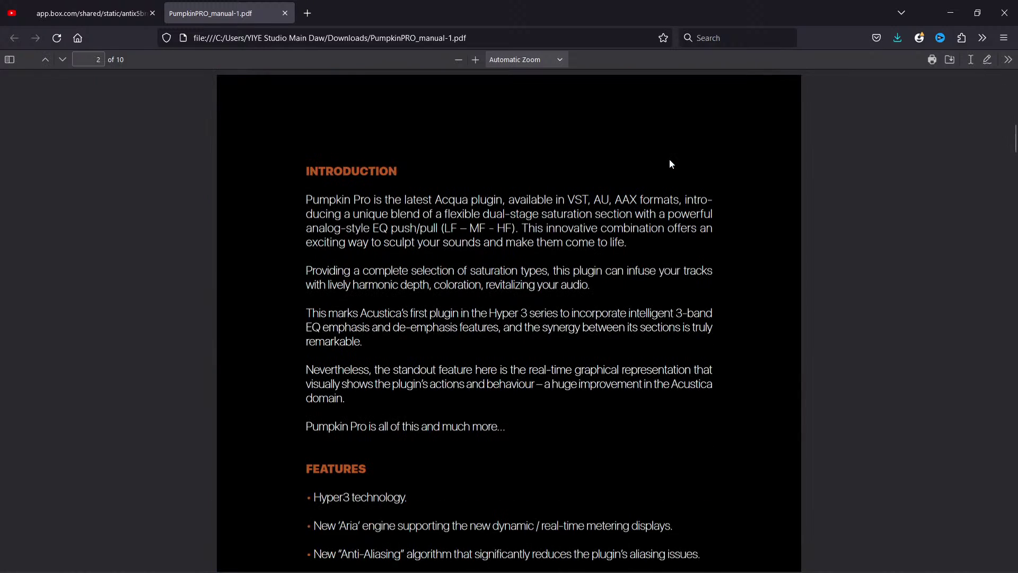
pyautogui.scroll(-8, 669, 159)
pyautogui.scroll(-15, 670, 159)
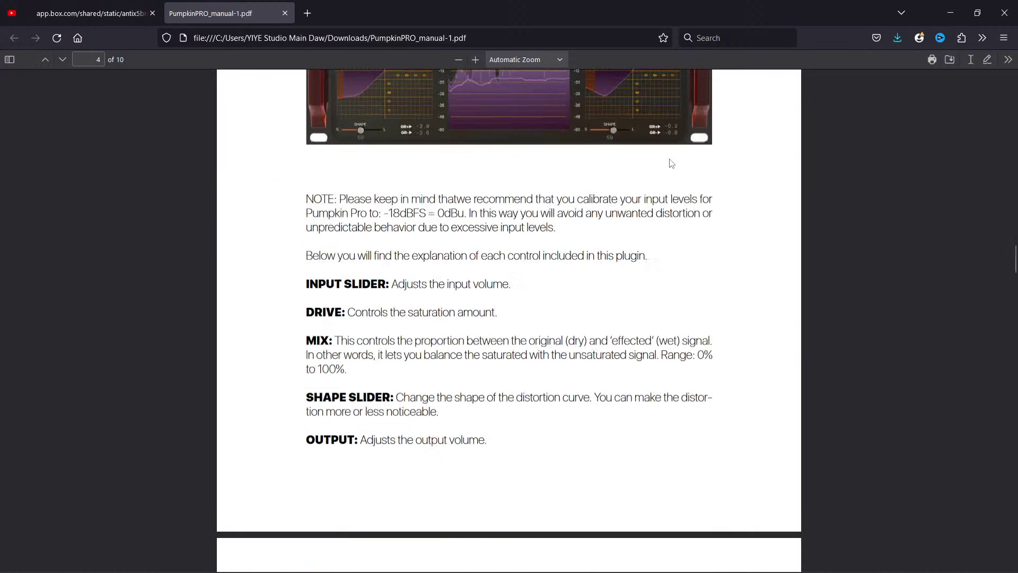
pyautogui.scroll(-10, 671, 163)
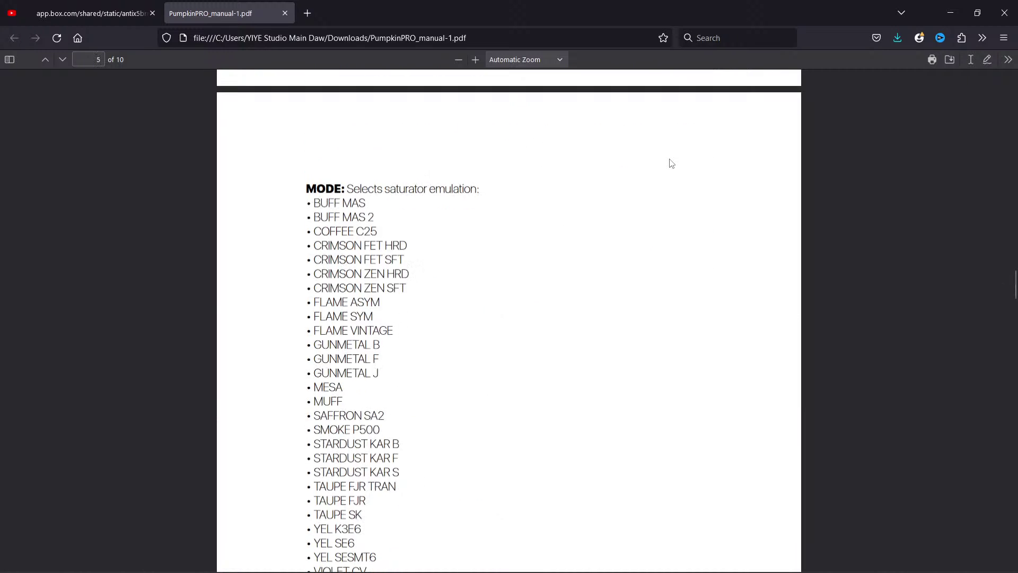
pyautogui.scroll(-5, 670, 162)
pyautogui.scroll(-9, 670, 163)
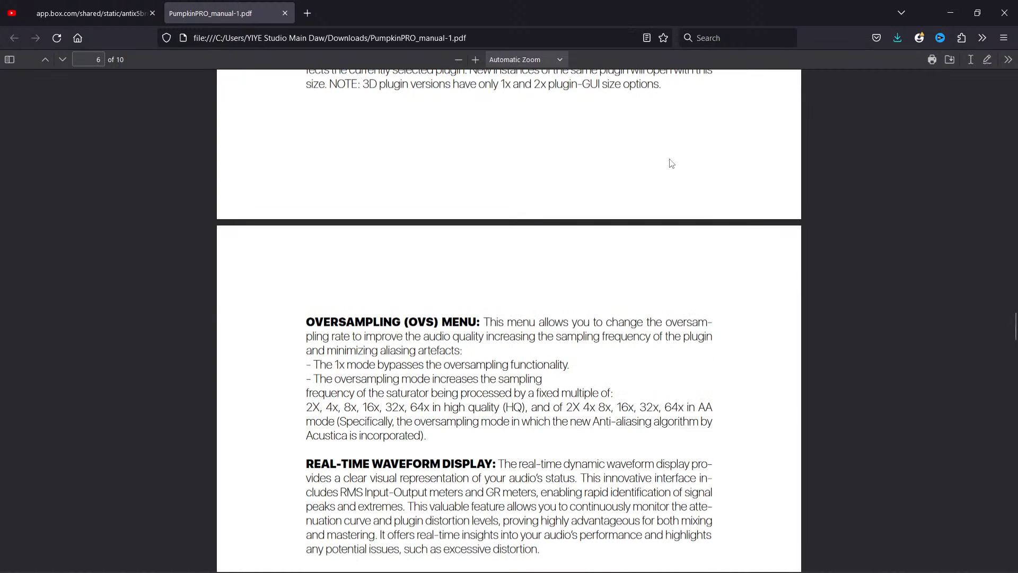
# Step: Examine the manual's waveform display, saturation display and EQ band descriptions, skimming on to the last page
pyautogui.scroll(-6, 670, 163)
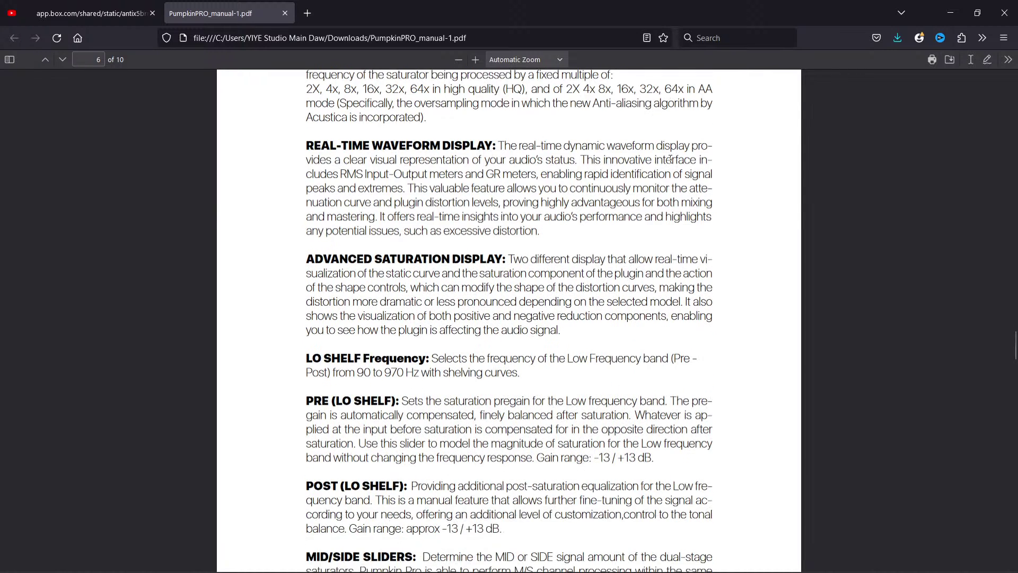
pyautogui.scroll(-1, 671, 159)
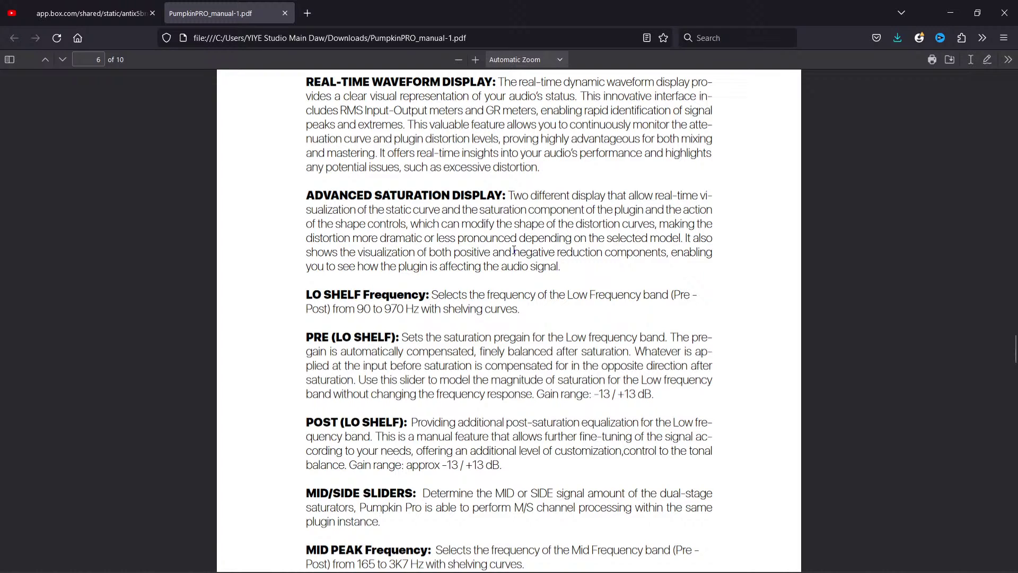
pyautogui.scroll(-6, 514, 249)
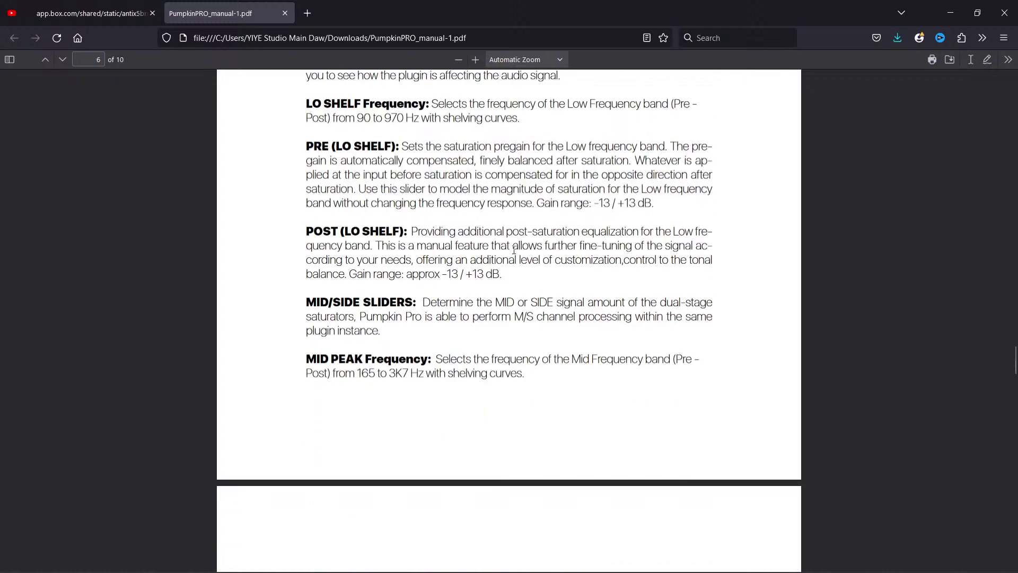
pyautogui.scroll(-7, 513, 253)
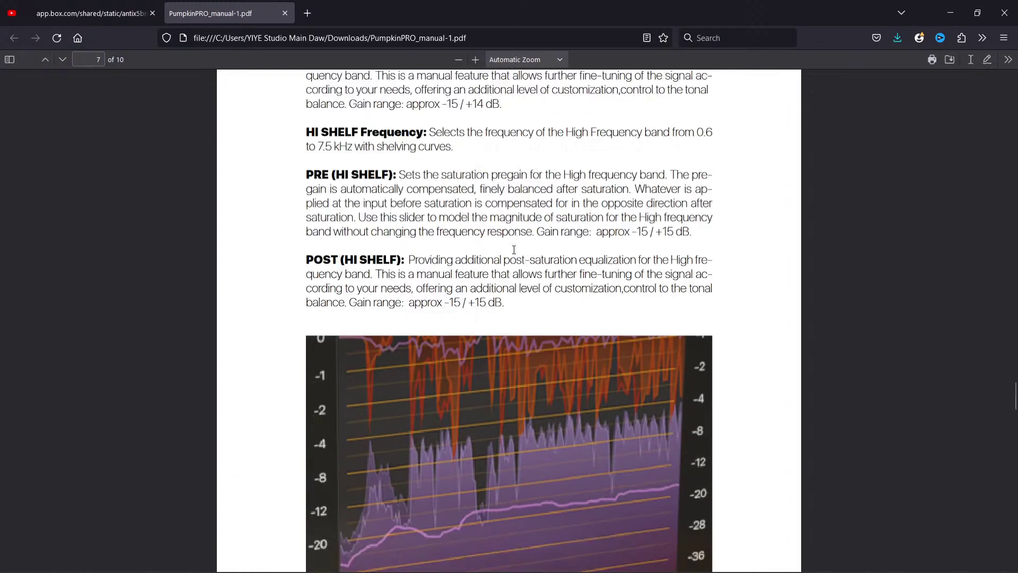
pyautogui.scroll(4, 513, 250)
pyautogui.scroll(-17, 514, 249)
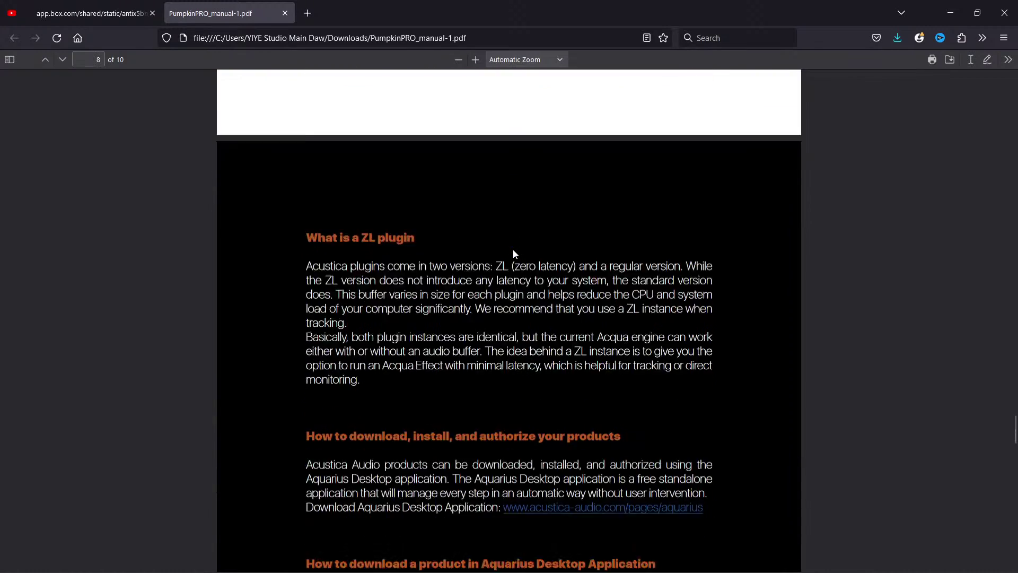
pyautogui.scroll(-20, 514, 250)
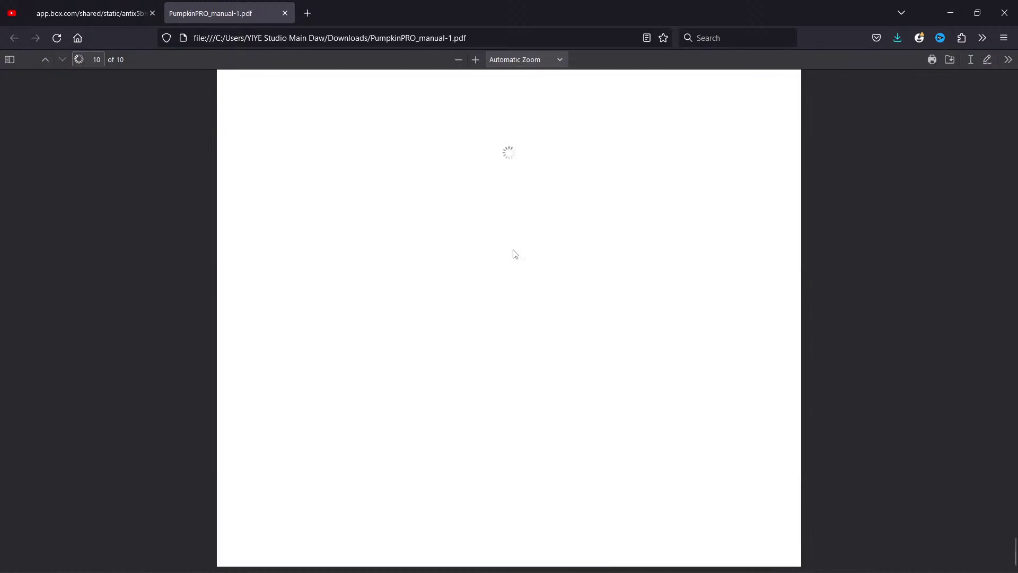
# Step: Go back over the manual's oversampling, display, mid/side and Pre/Post EQ band descriptions on pages 6 and 7
pyautogui.scroll(20, 513, 249)
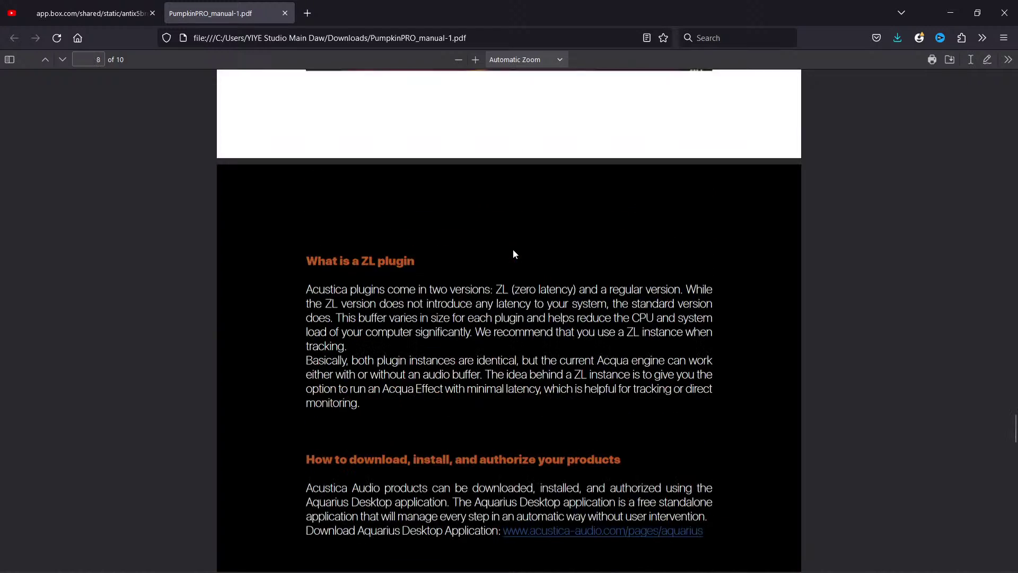
pyautogui.scroll(6, 514, 254)
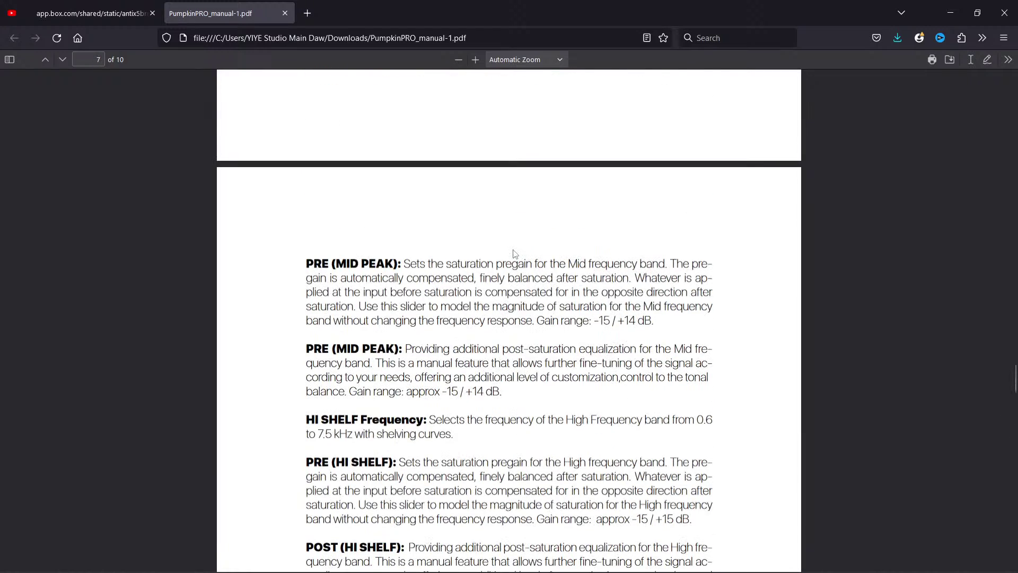
pyautogui.scroll(6, 514, 254)
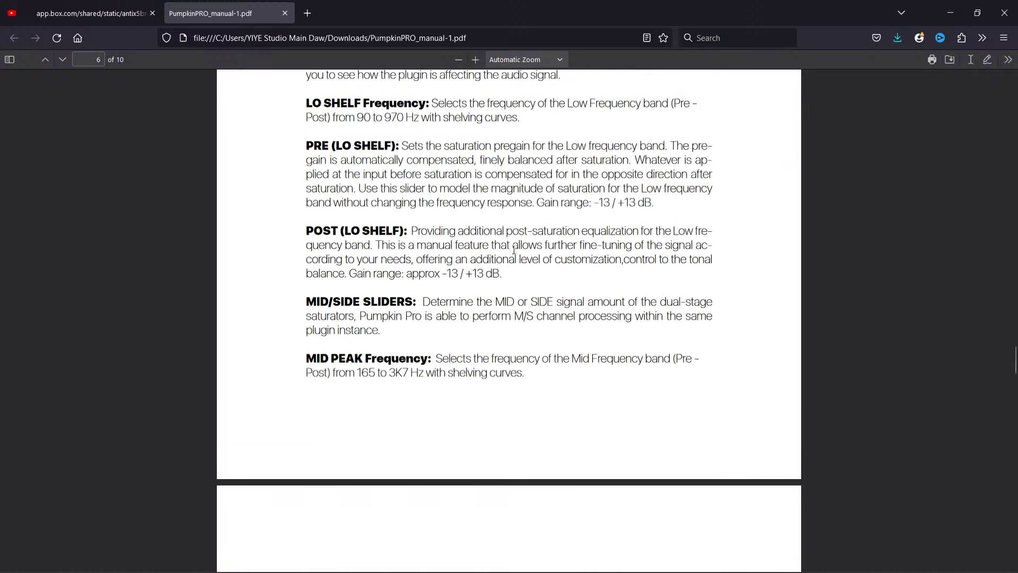
pyautogui.scroll(2, 514, 249)
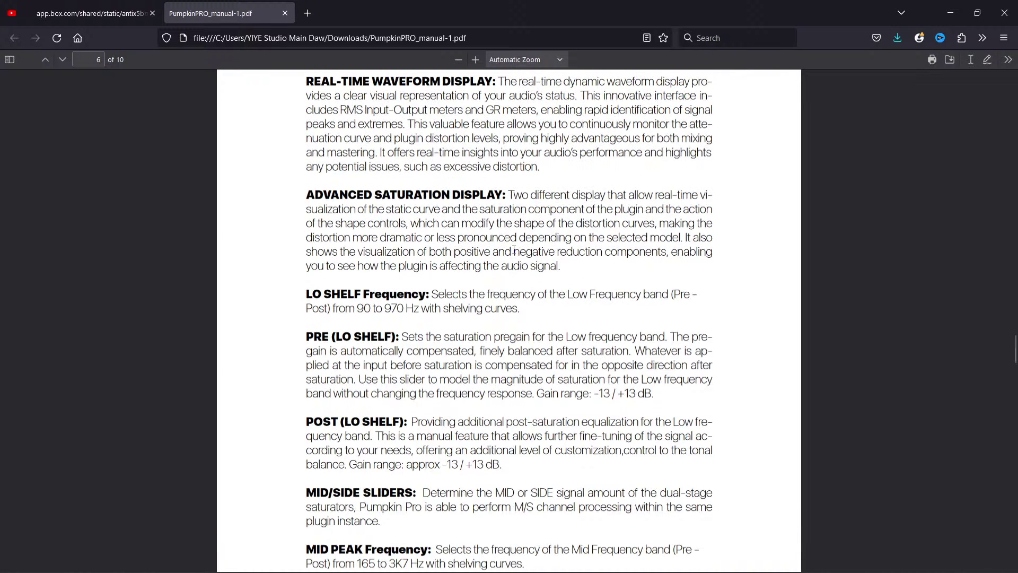
pyautogui.scroll(1, 513, 250)
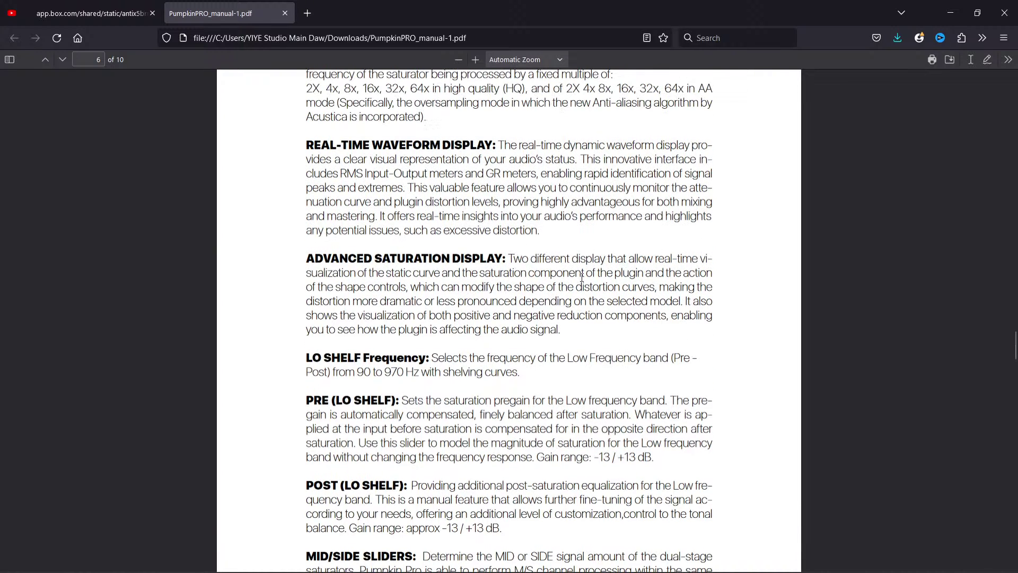
pyautogui.scroll(2, 581, 276)
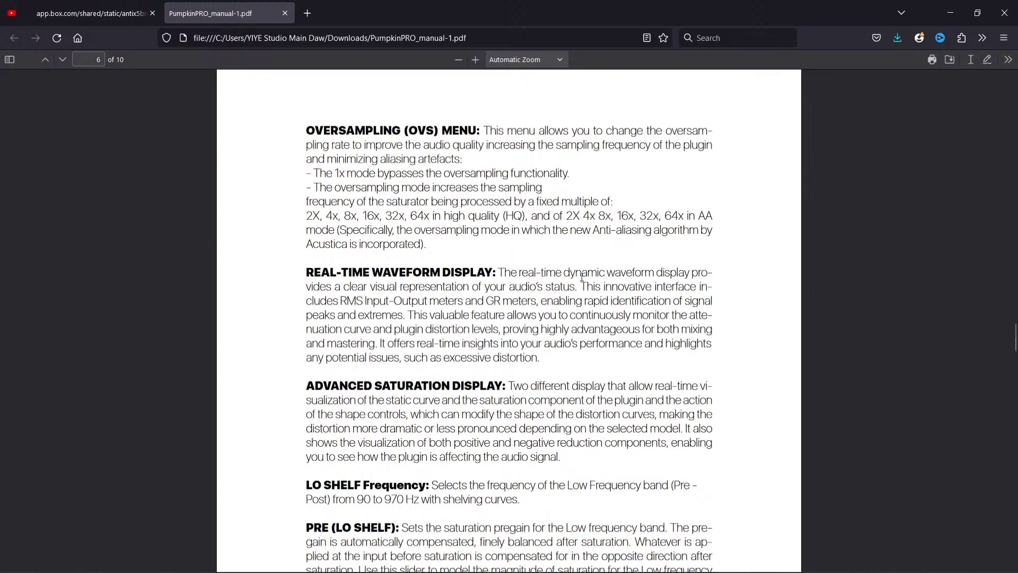
pyautogui.scroll(2, 582, 276)
pyautogui.scroll(-5, 582, 276)
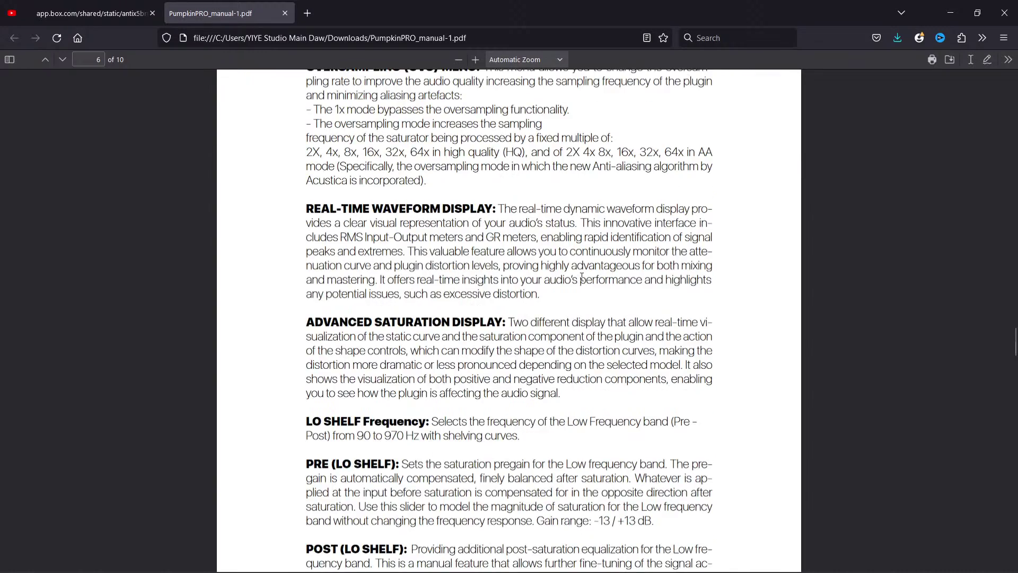
pyautogui.scroll(-8, 581, 276)
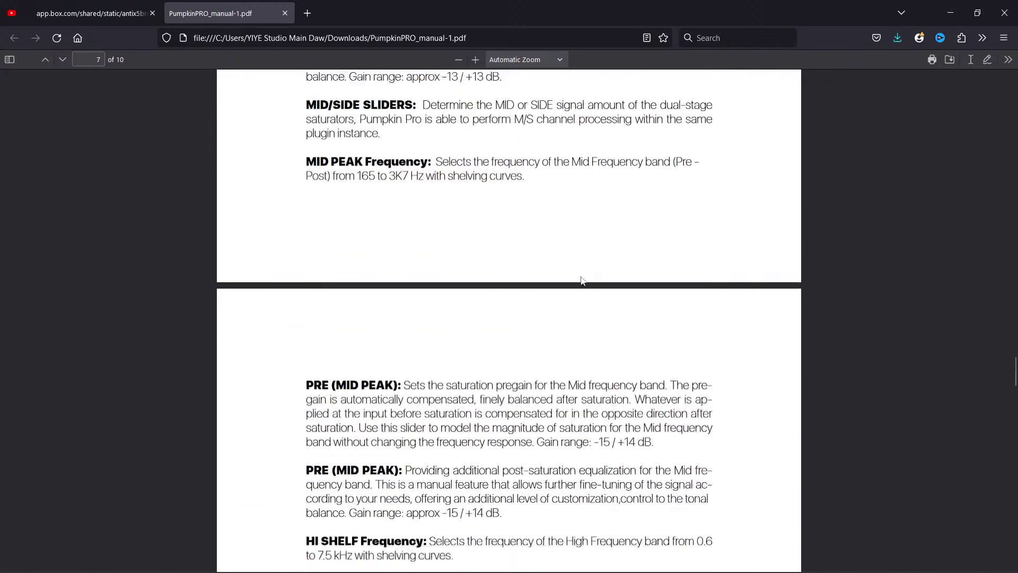
pyautogui.scroll(-10, 581, 276)
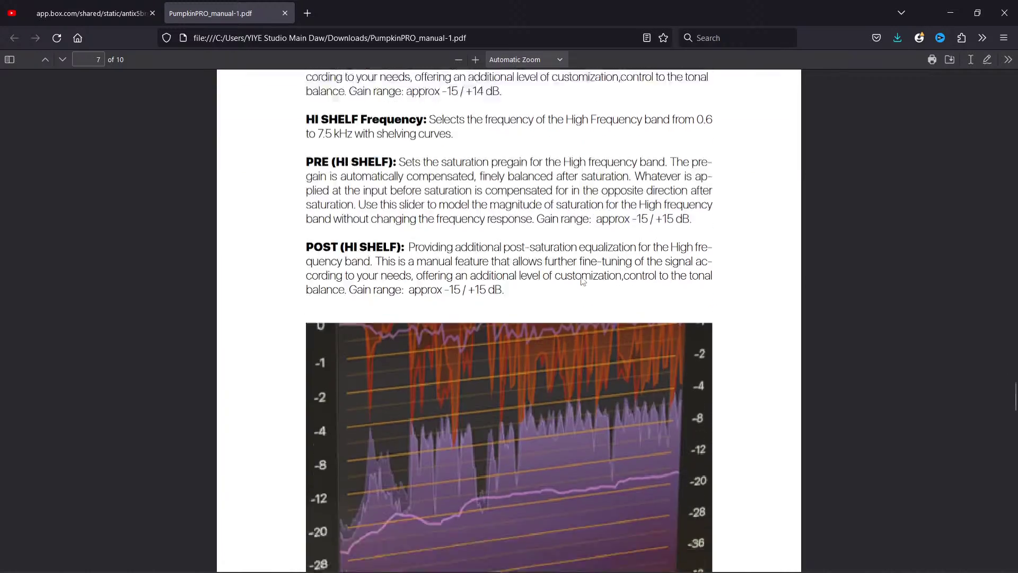
# Step: Examine the listening modes, saturator model list and main control descriptions on pages 5 and 4 of the manual
pyautogui.scroll(20, 582, 278)
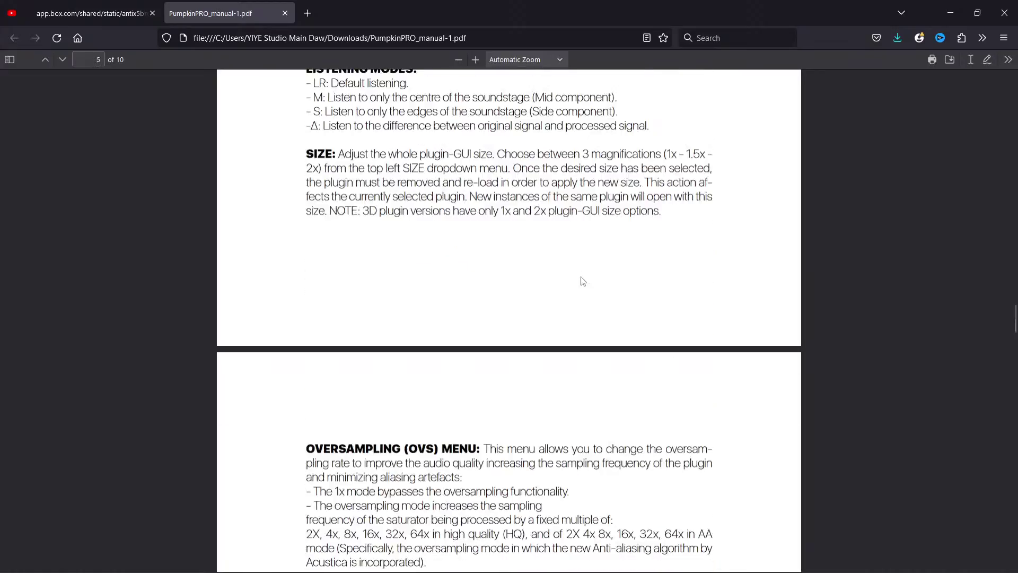
pyautogui.scroll(1, 582, 280)
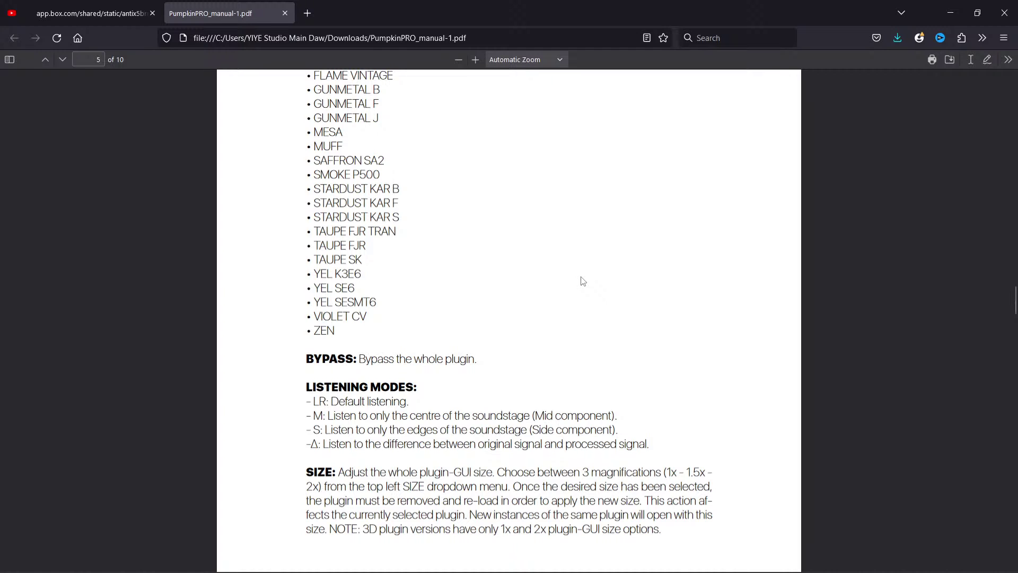
pyautogui.scroll(10, 583, 281)
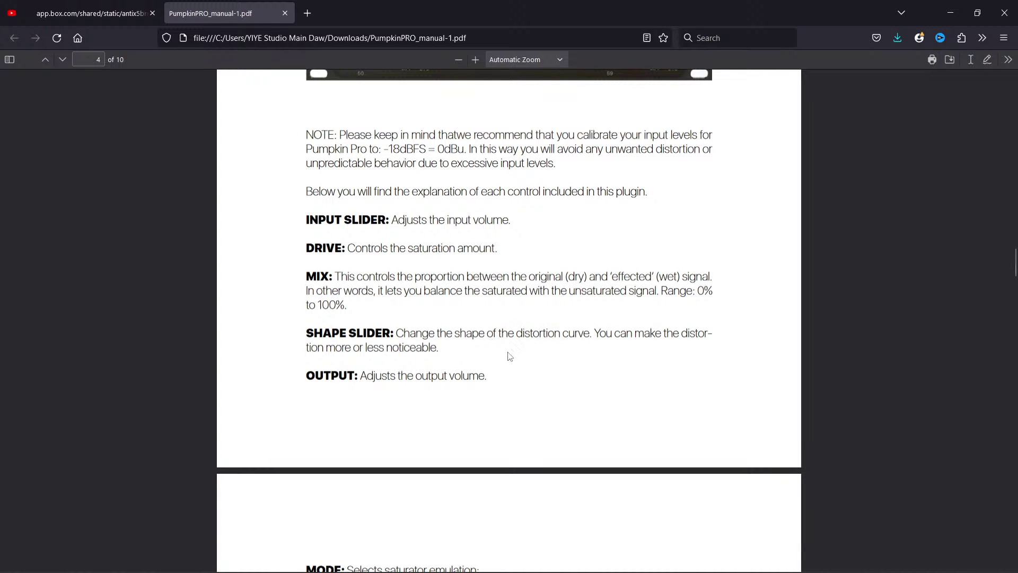
pyautogui.scroll(3, 520, 347)
pyautogui.scroll(1, 535, 334)
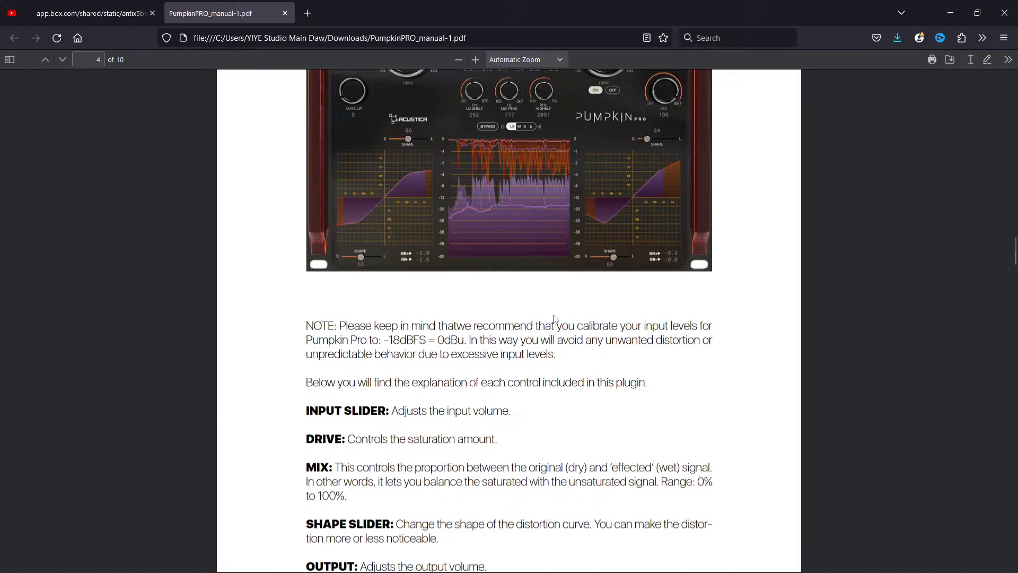
pyautogui.scroll(15, 553, 316)
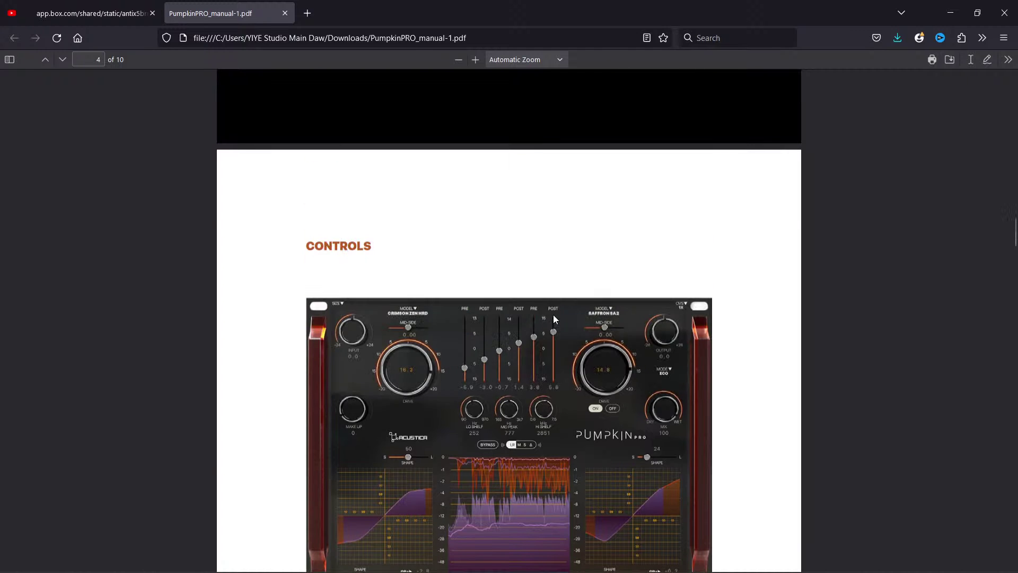
# Step: Examine the feature list on page 3 of the manual, including oversampling, listening modes and the Shape control
pyautogui.scroll(5, 554, 315)
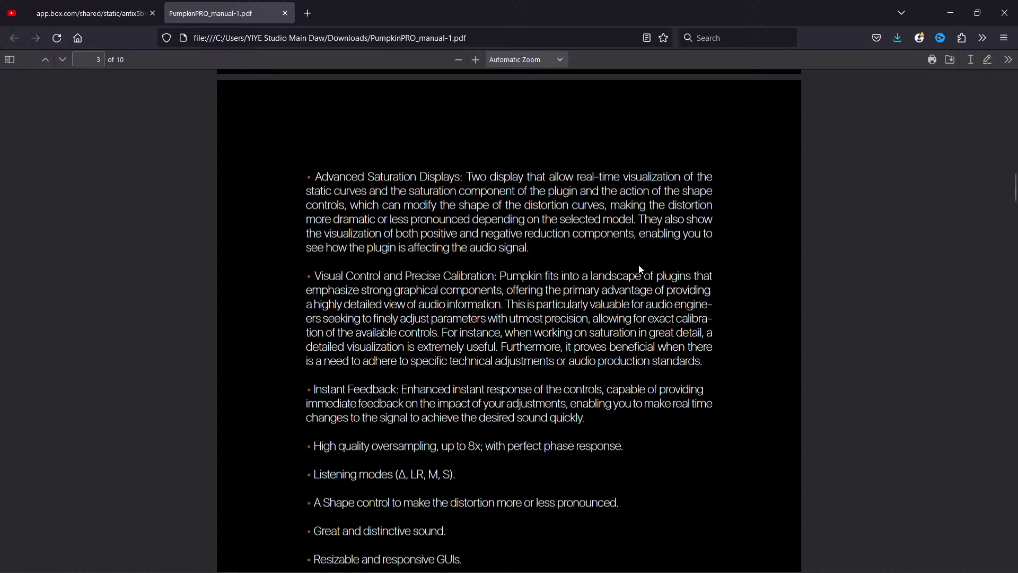
pyautogui.scroll(-3, 539, 276)
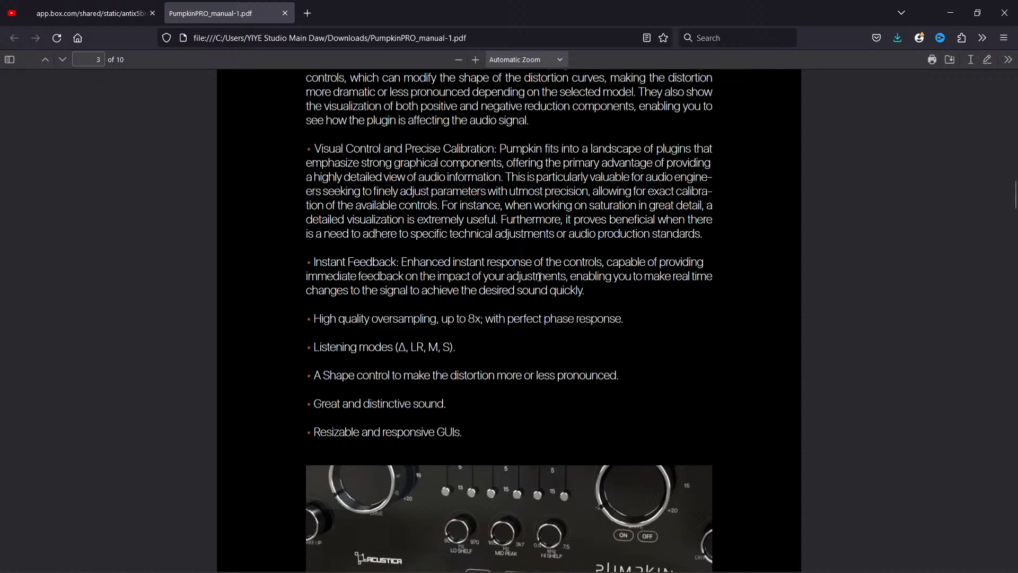
pyautogui.scroll(-3, 539, 277)
pyautogui.scroll(3, 538, 318)
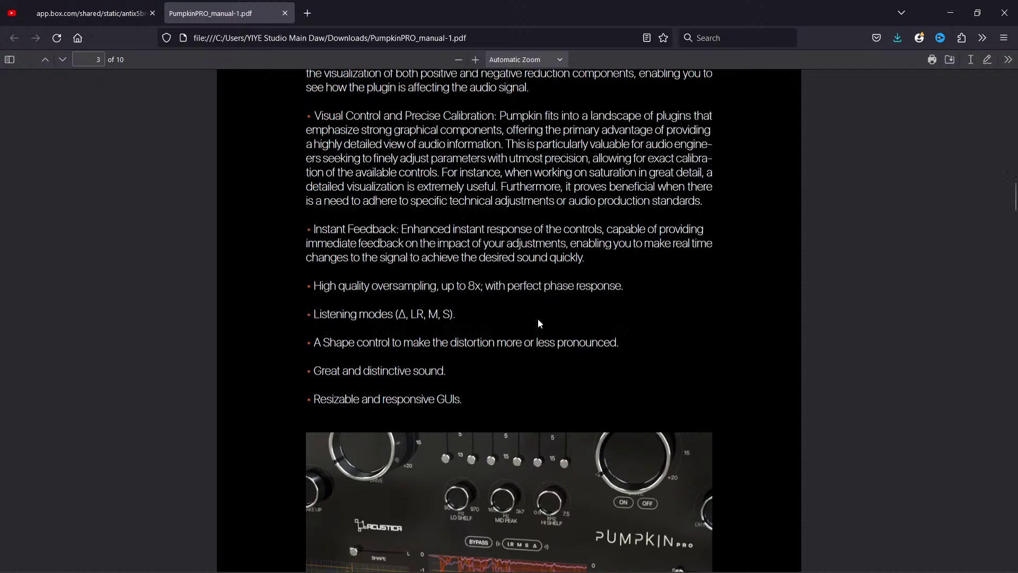
# Step: Minimize the manual's browser window and the Aquarius Desktop product page to return to the FL Studio project
pyautogui.click(951, 12)
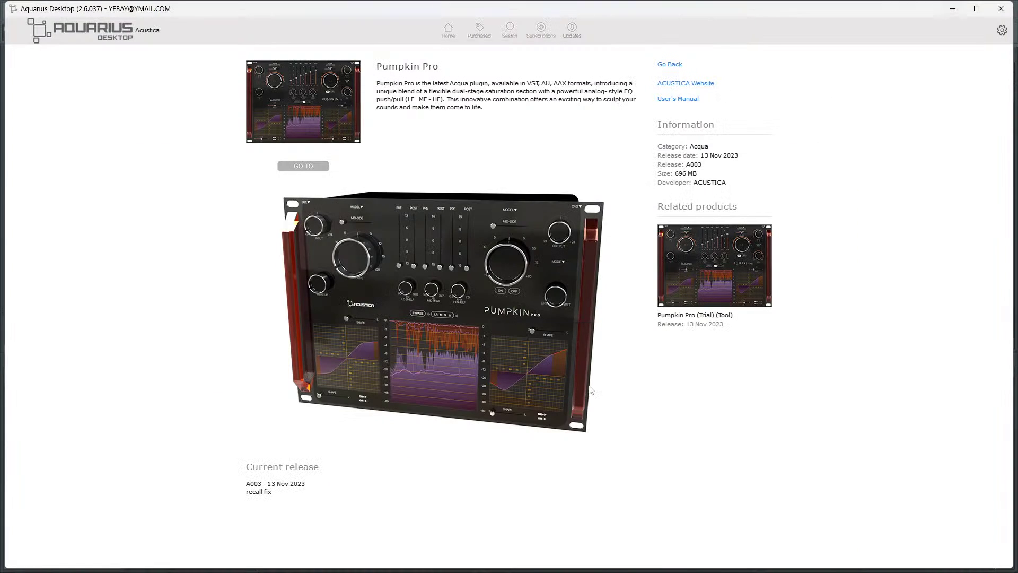
pyautogui.click(952, 15)
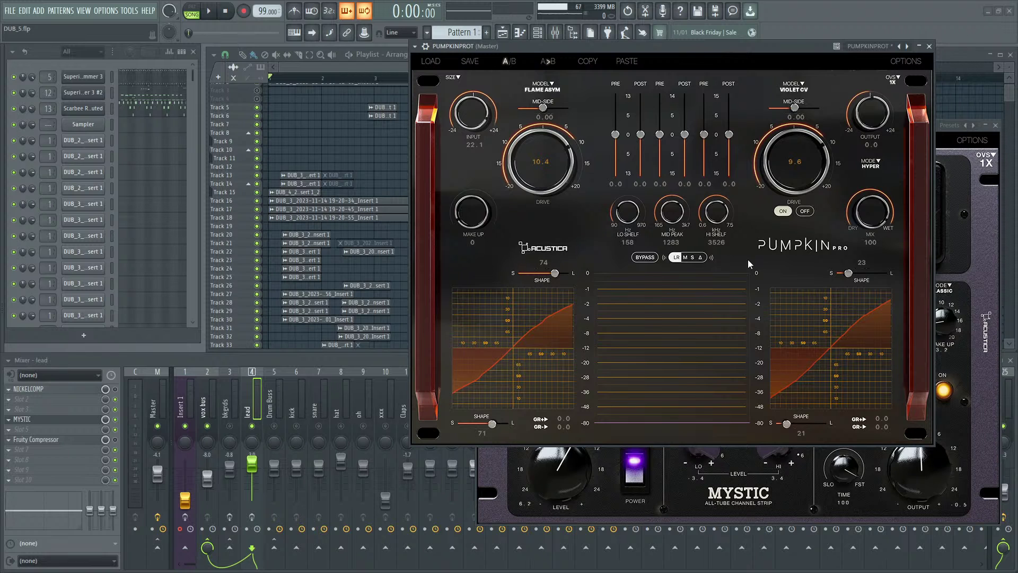
pyautogui.press('super')
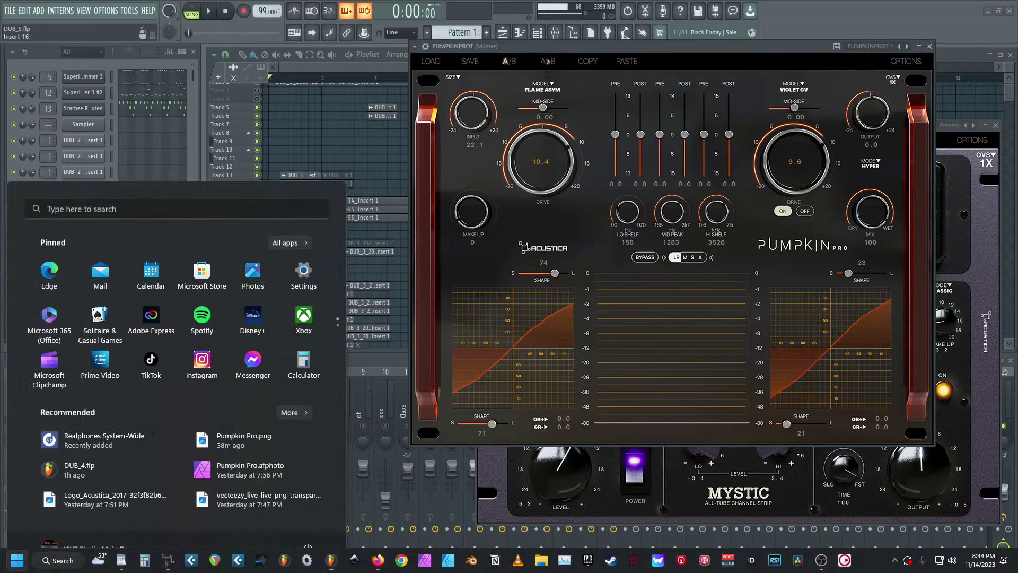
pyautogui.click(214, 560)
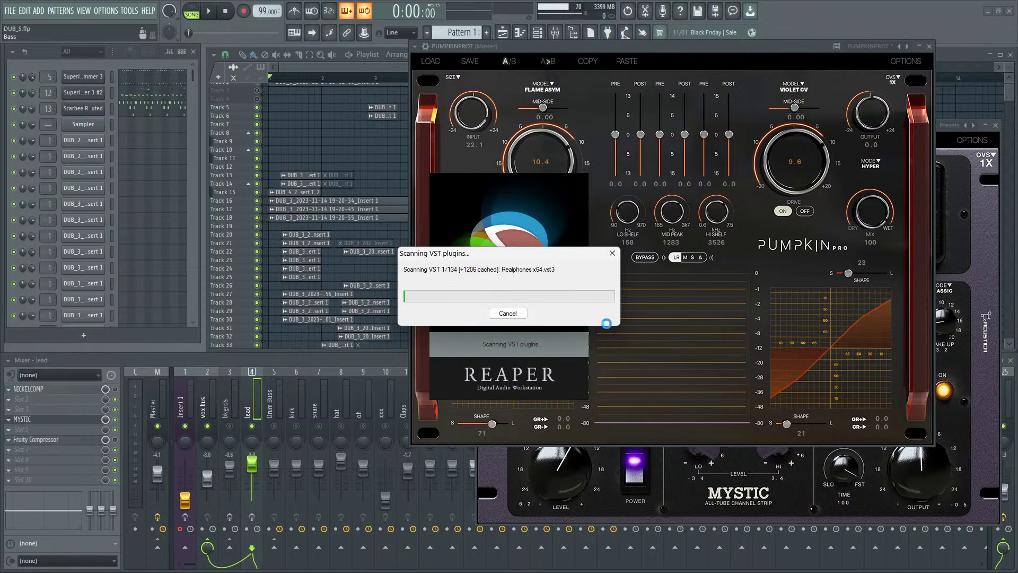
pyautogui.click(857, 5)
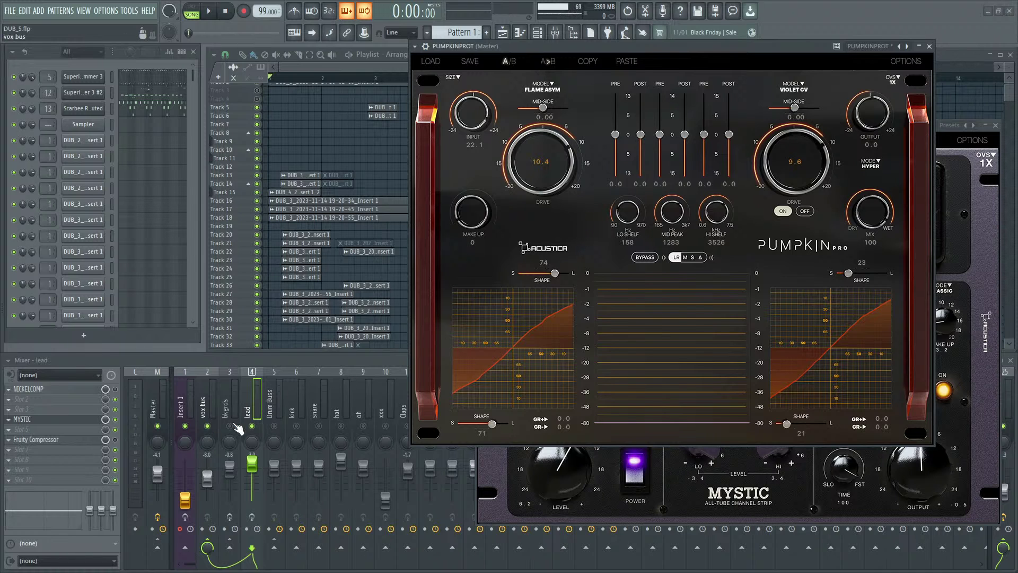
# Step: Mute the lead vocal channel, start playback and unmute the mixer channels from Drum Buss through Bass
pyautogui.click(256, 430)
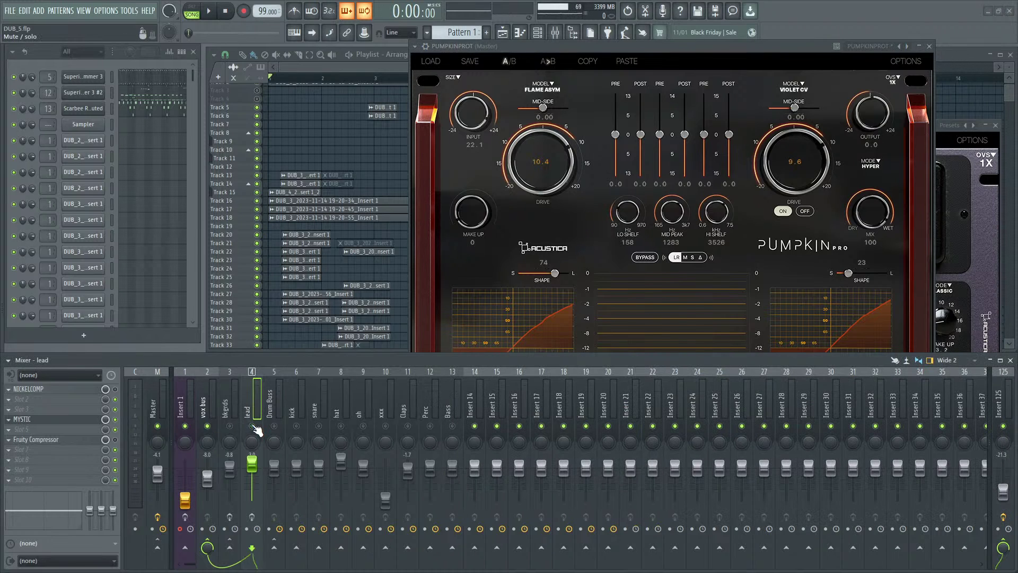
pyautogui.click(212, 12)
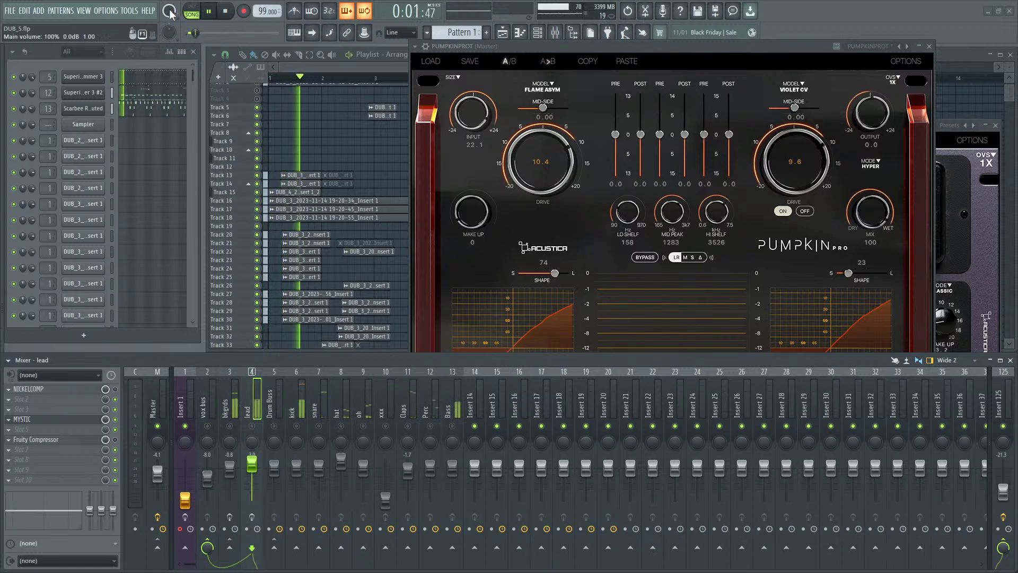
pyautogui.moveTo(454, 426)
pyautogui.mouseDown()
pyautogui.moveTo(298, 432)
pyautogui.moveTo(272, 419)
pyautogui.mouseUp()
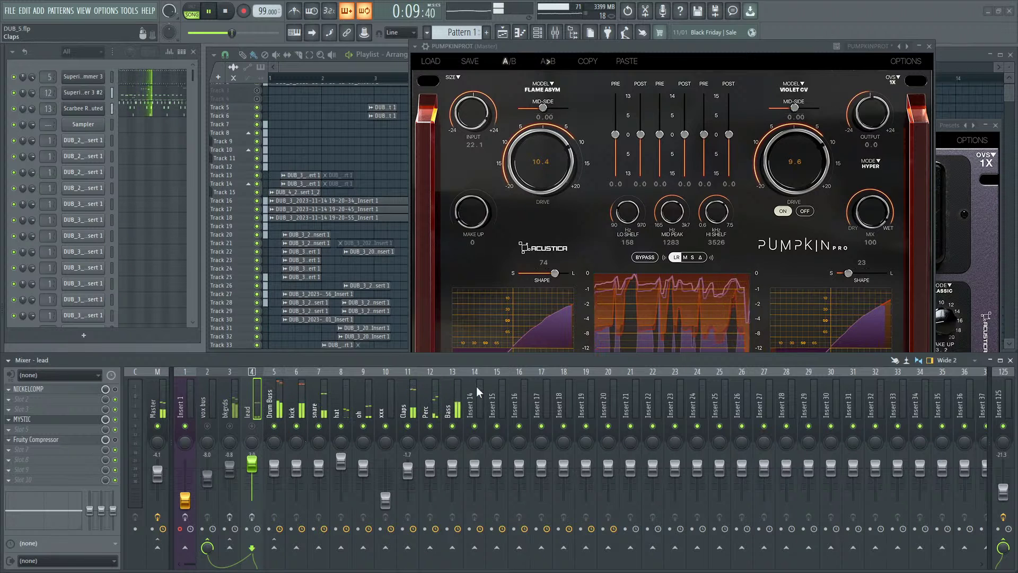
# Step: Lower the Flame Asym stage's drive to 2.0 and the Violet CV stage's drive to 0.8 during playback
pyautogui.scroll(-2, 542, 164)
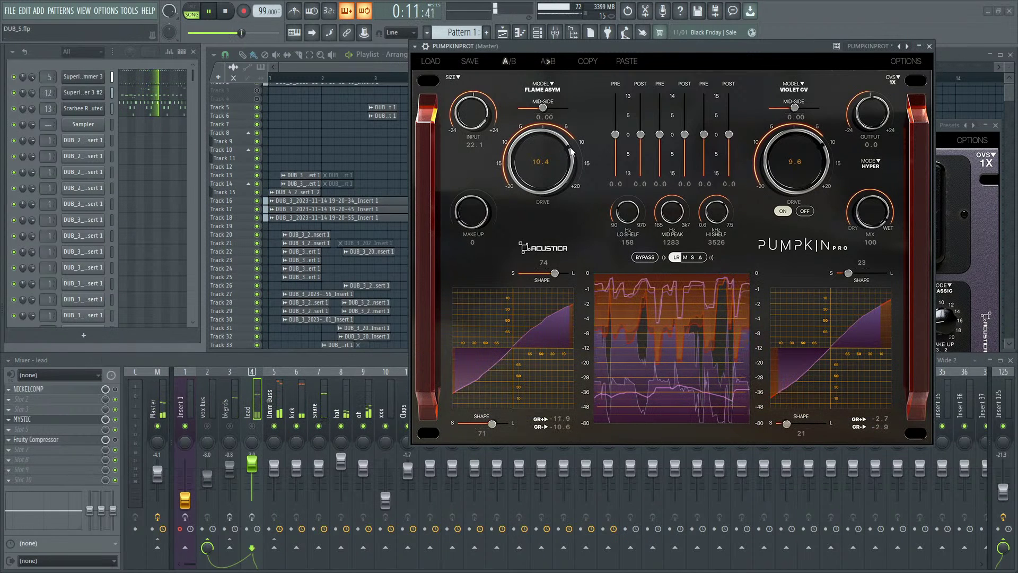
pyautogui.scroll(-10, 552, 161)
pyautogui.scroll(-10, 816, 160)
pyautogui.scroll(-12, 816, 160)
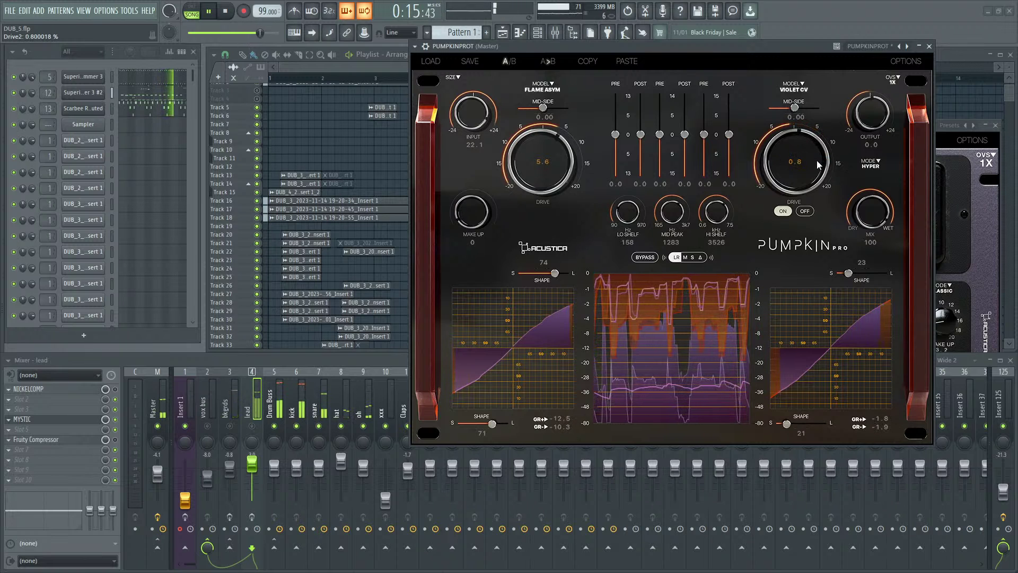
pyautogui.scroll(-8, 559, 161)
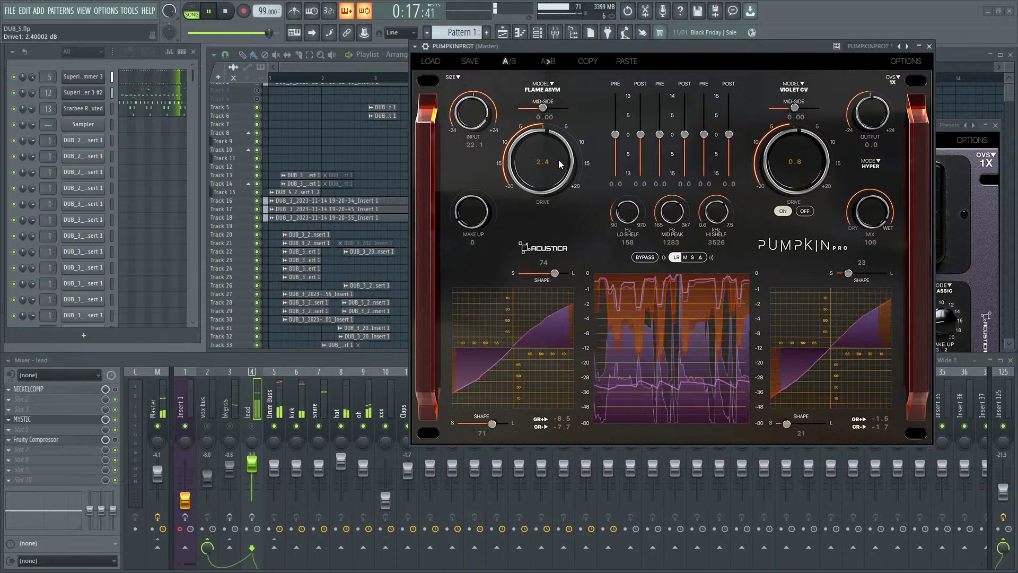
# Step: Mute the Claps channel and lower the Flame Asym stage's drive to -3.6
pyautogui.click(408, 427)
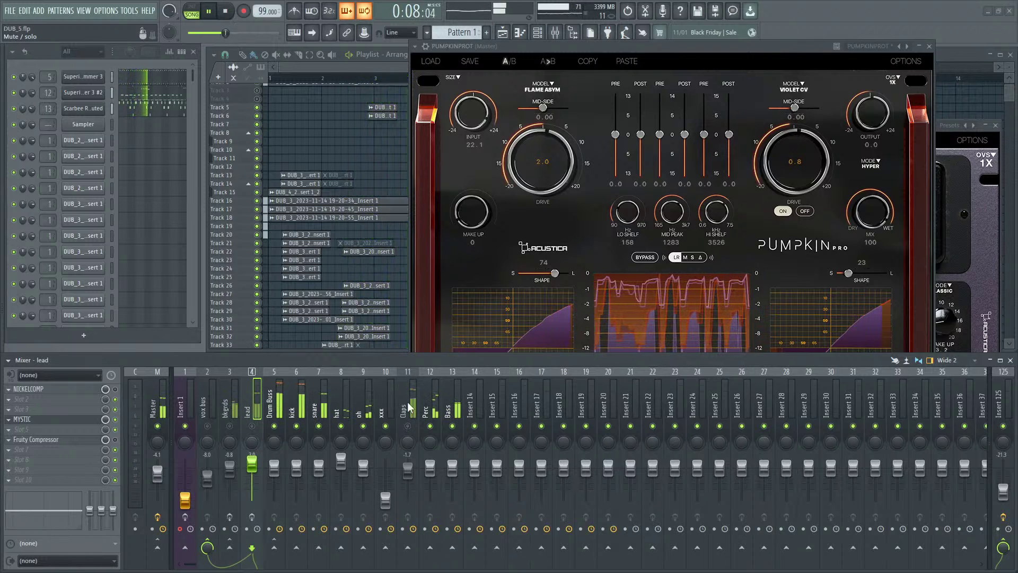
pyautogui.scroll(-4, 553, 168)
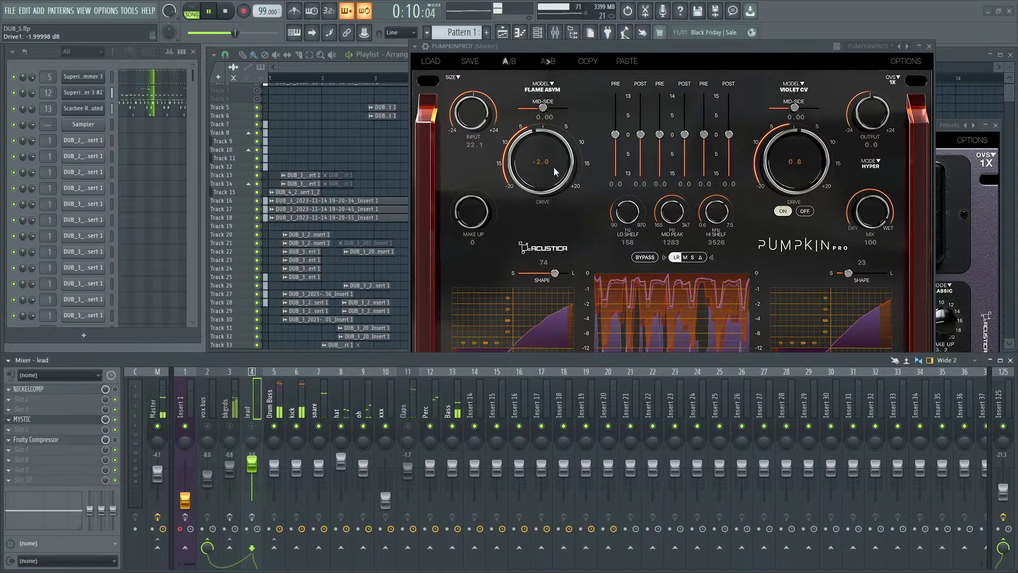
pyautogui.scroll(-3, 553, 167)
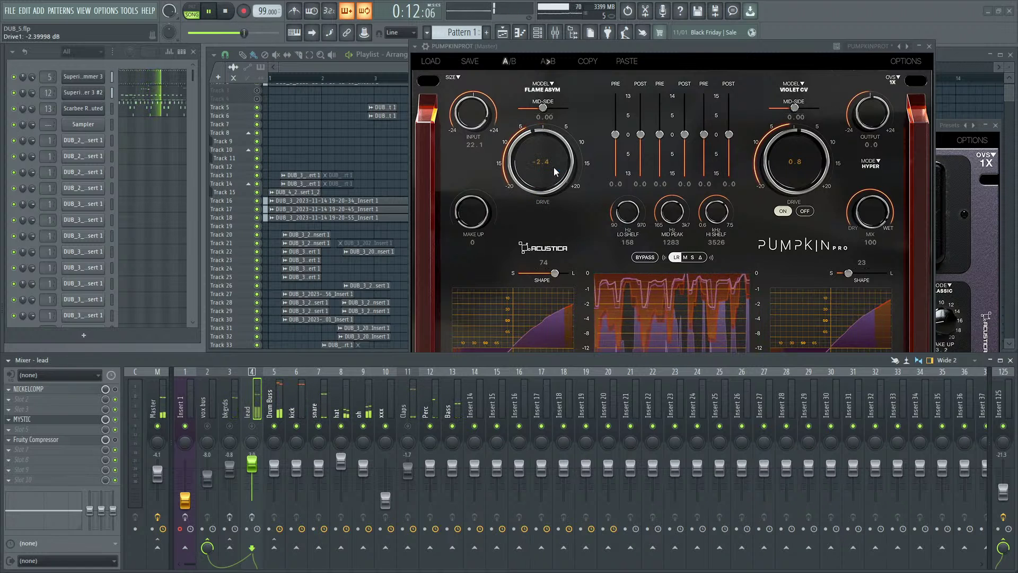
pyautogui.scroll(-4, 460, 124)
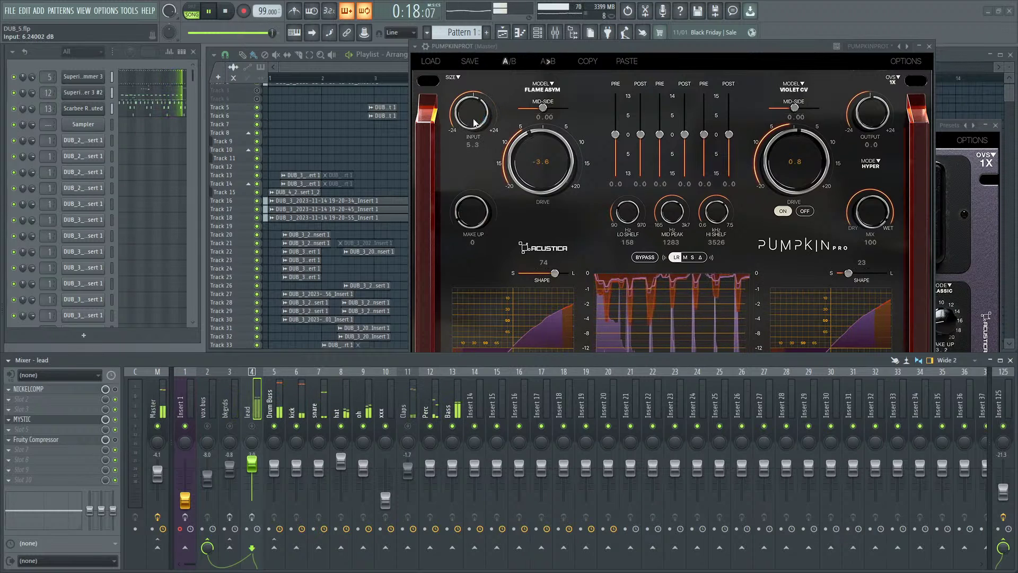
# Step: Sweep the plugin's input gain between about 1.0 and 14.4 during playback, settling on 7.2
pyautogui.scroll(1, 474, 123)
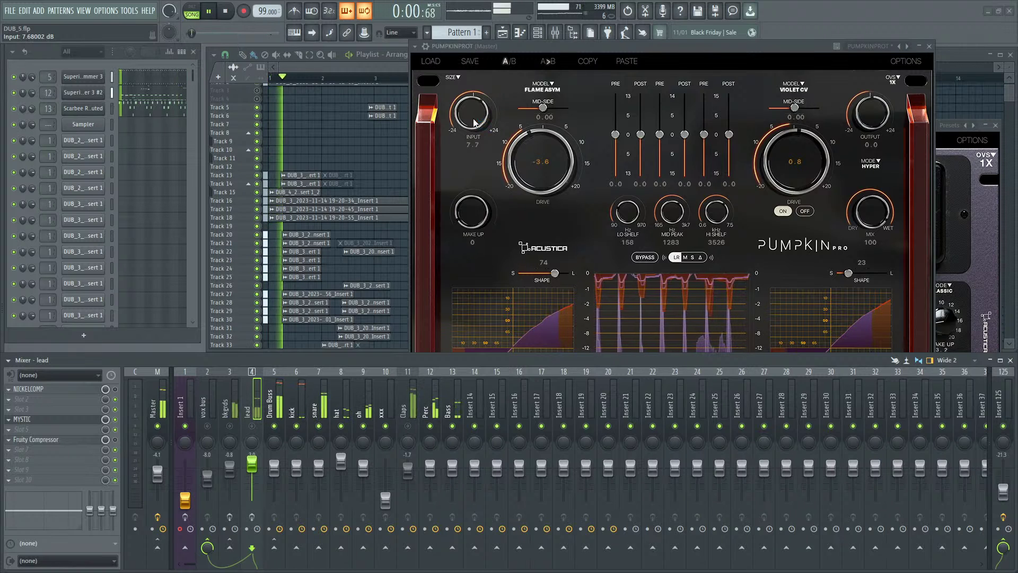
pyautogui.scroll(-2, 474, 122)
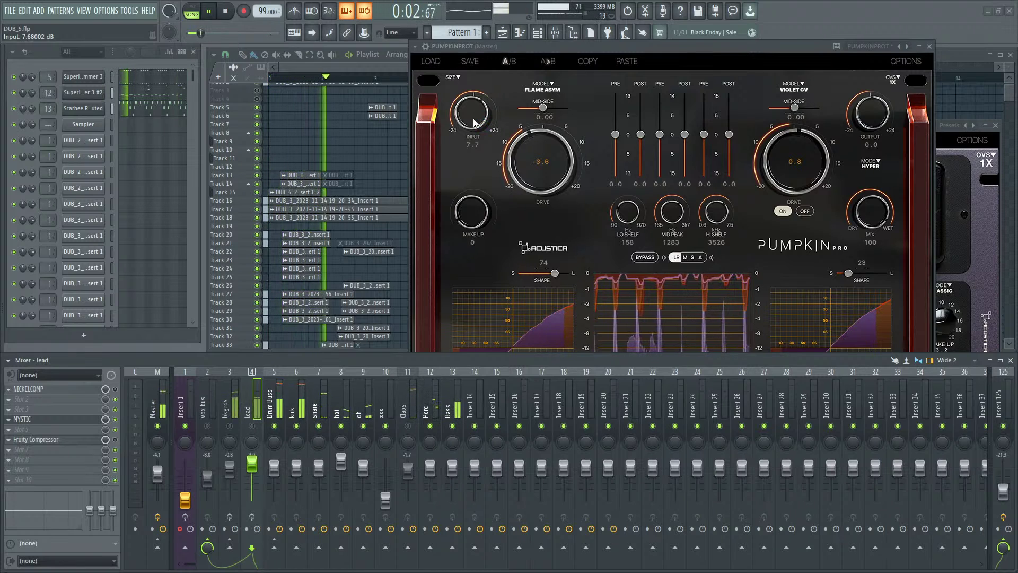
pyautogui.scroll(-5, 473, 122)
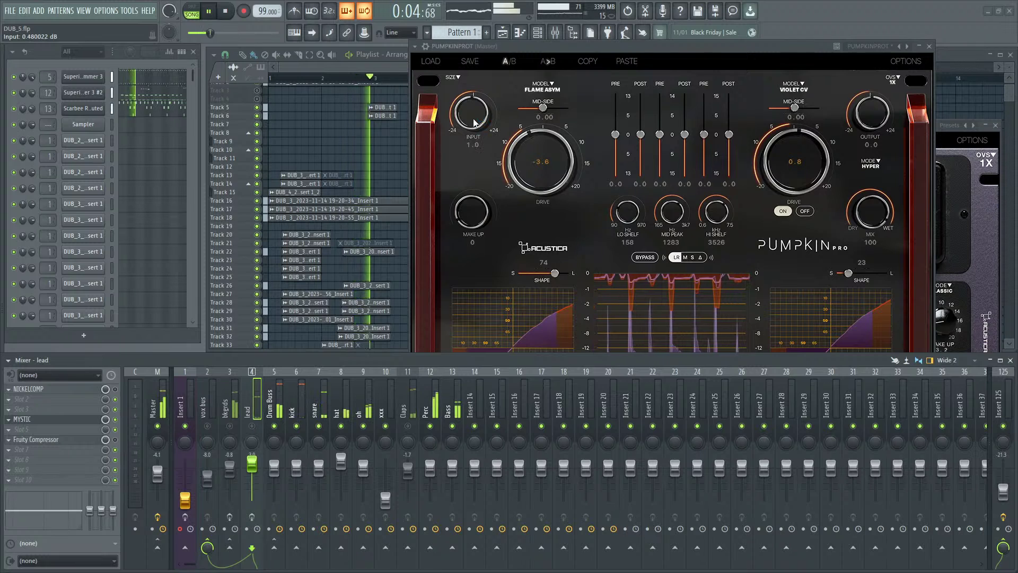
pyautogui.scroll(3, 474, 123)
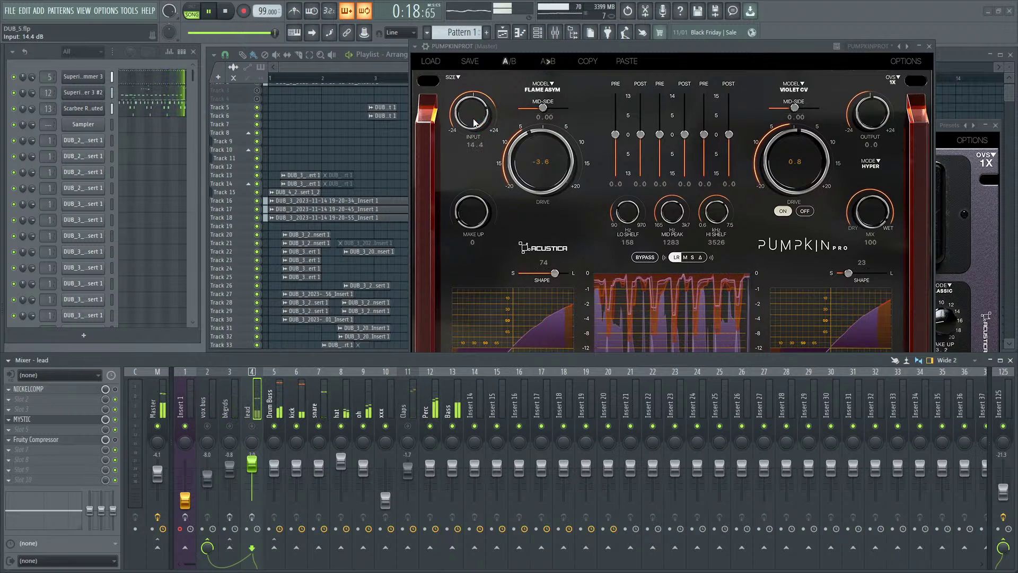
pyautogui.moveTo(475, 122); pyautogui.dragTo(549, 134)
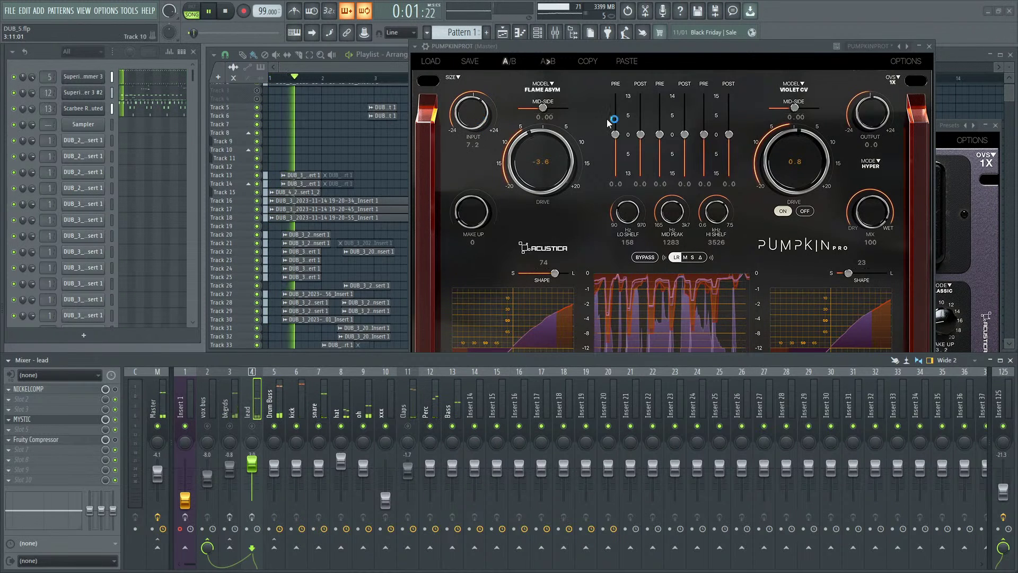
# Step: Change the first saturator stage's model to Flame Vintage and lower its drive to -20.0
pyautogui.click(542, 88)
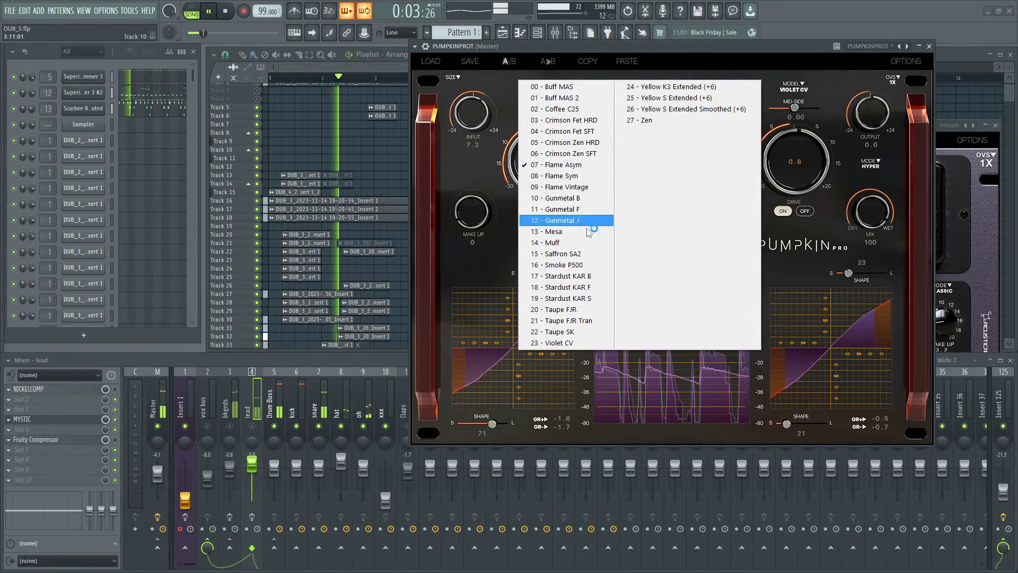
pyautogui.click(567, 187)
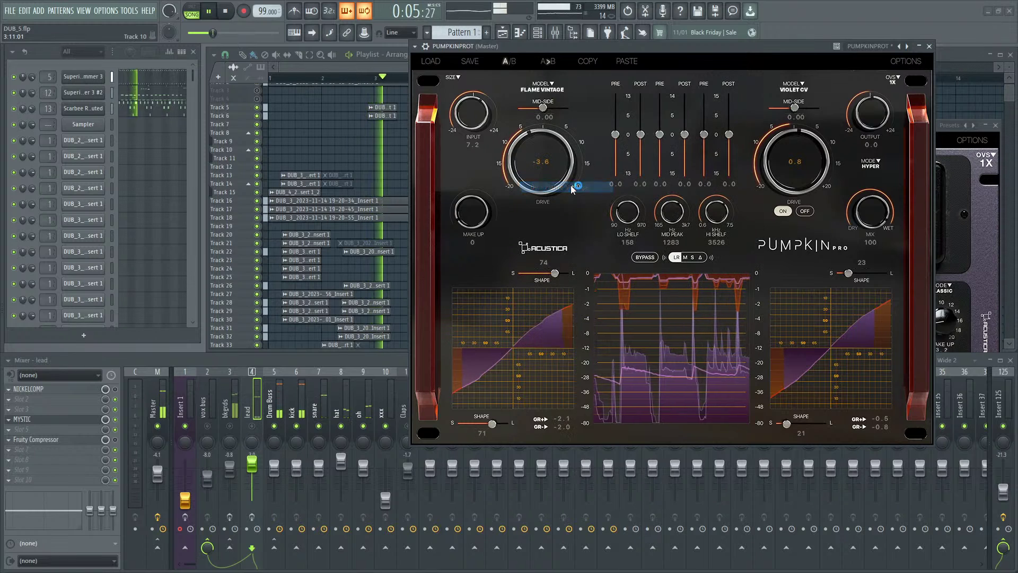
pyautogui.moveTo(573, 176); pyautogui.dragTo(566, 165)
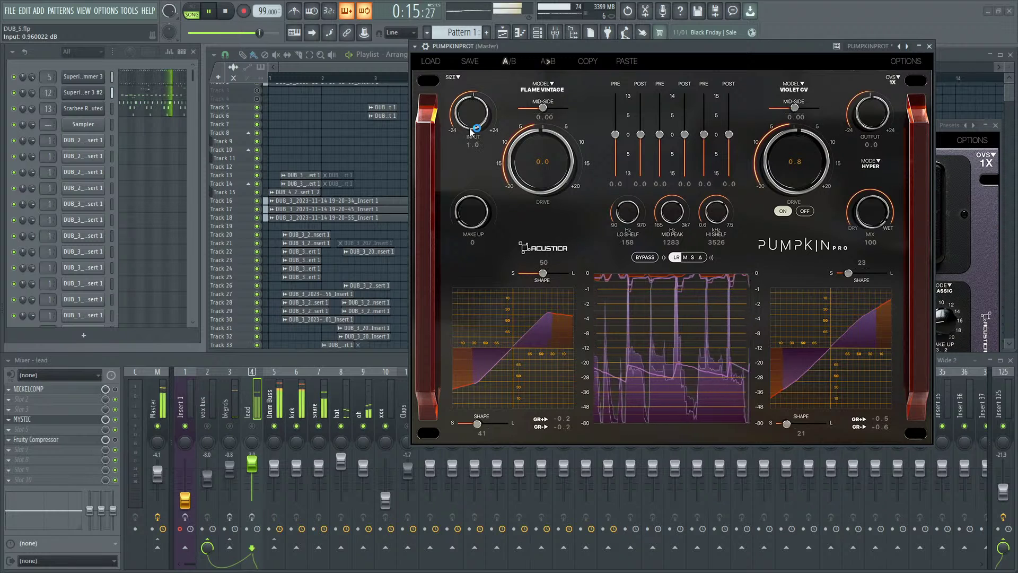
pyautogui.moveTo(551, 163); pyautogui.dragTo(539, 212)
# Step: Set both Shape controls of the Flame Vintage stage to 100, with input gain at 14.9 and drive at -13.0
pyautogui.moveTo(545, 279); pyautogui.dragTo(571, 277)
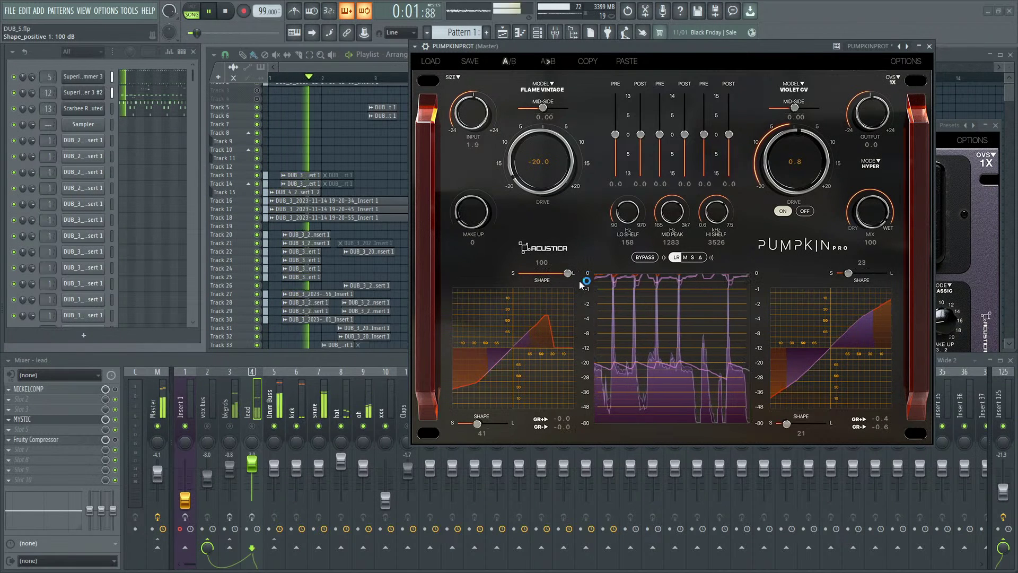
pyautogui.moveTo(488, 428); pyautogui.dragTo(508, 424)
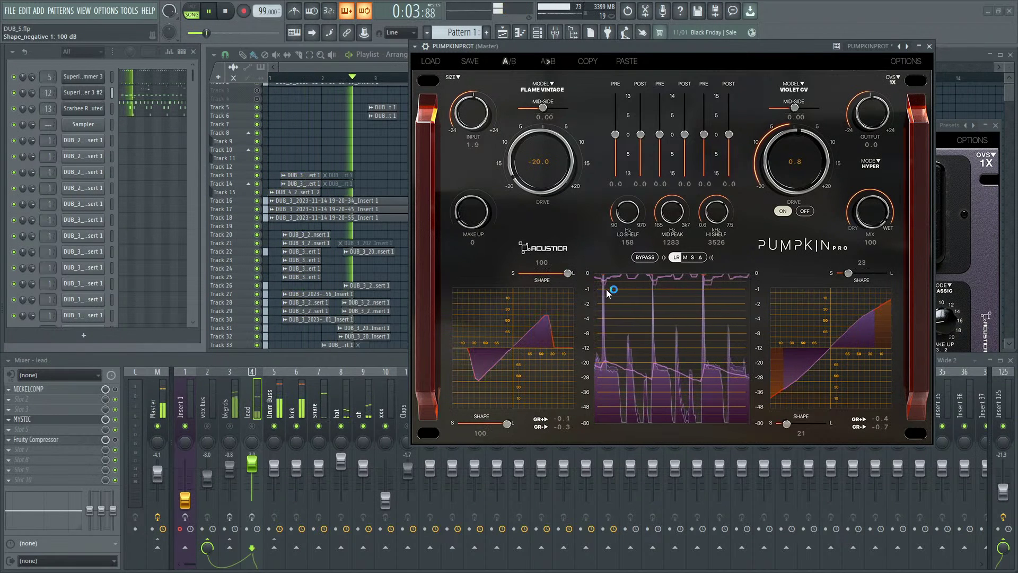
pyautogui.moveTo(472, 139); pyautogui.dragTo(472, 130)
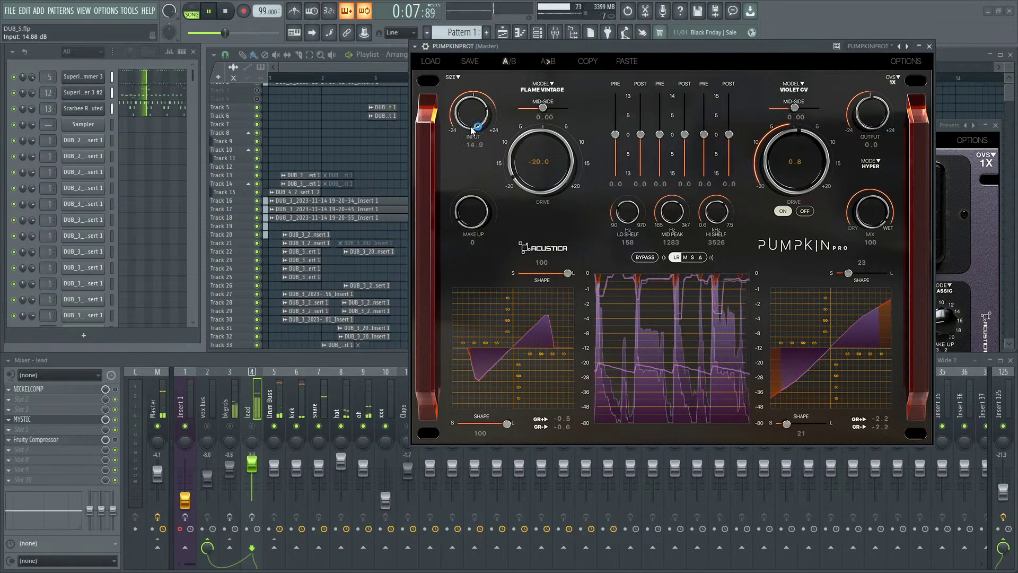
pyautogui.moveTo(541, 156)
pyautogui.mouseDown()
pyautogui.moveTo(541, 123)
pyautogui.moveTo(539, 165)
pyautogui.mouseUp()
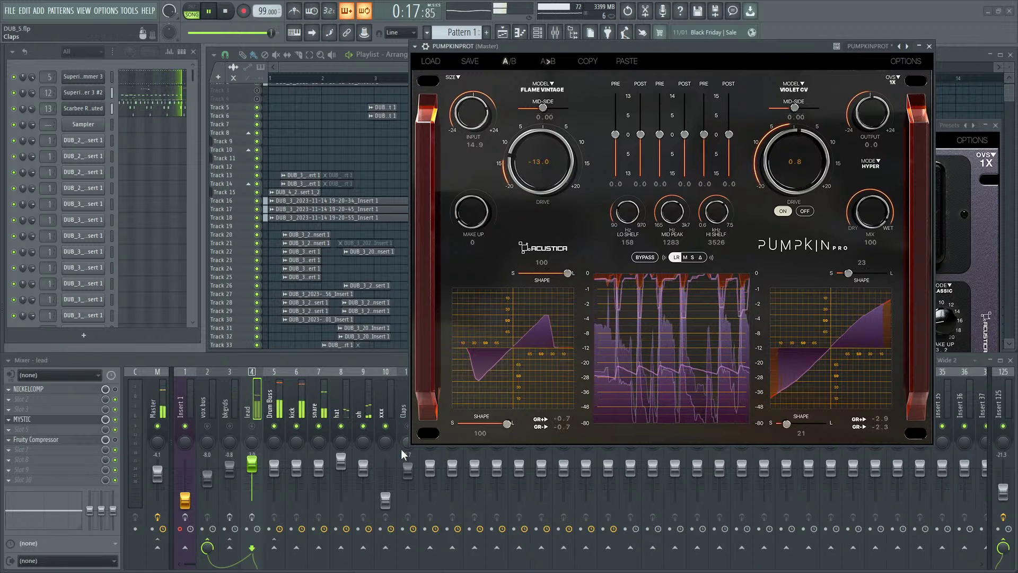
# Step: Unmute the Claps channel and lower the project's main volume to 70%
pyautogui.click(381, 364)
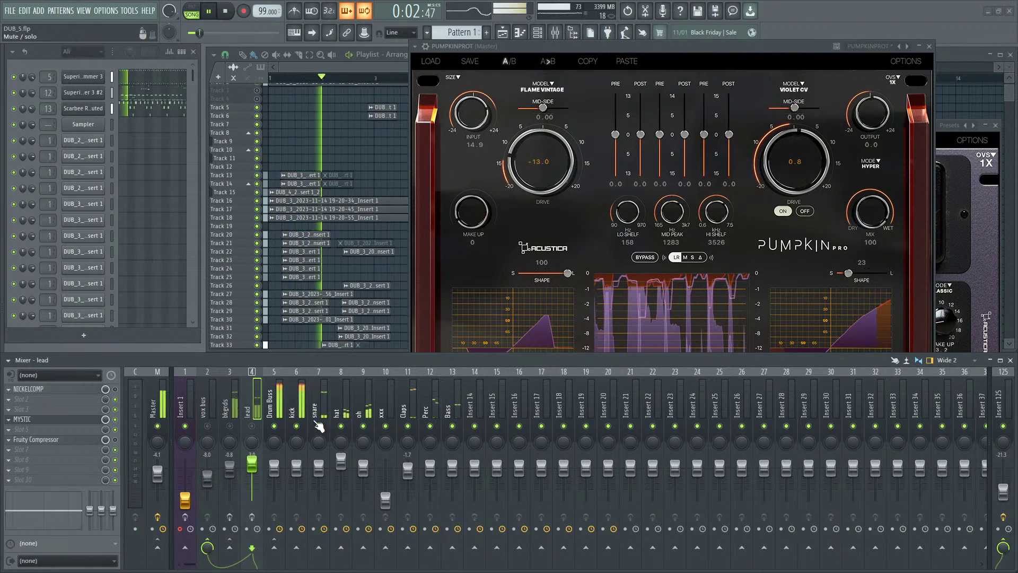
pyautogui.click(584, 111)
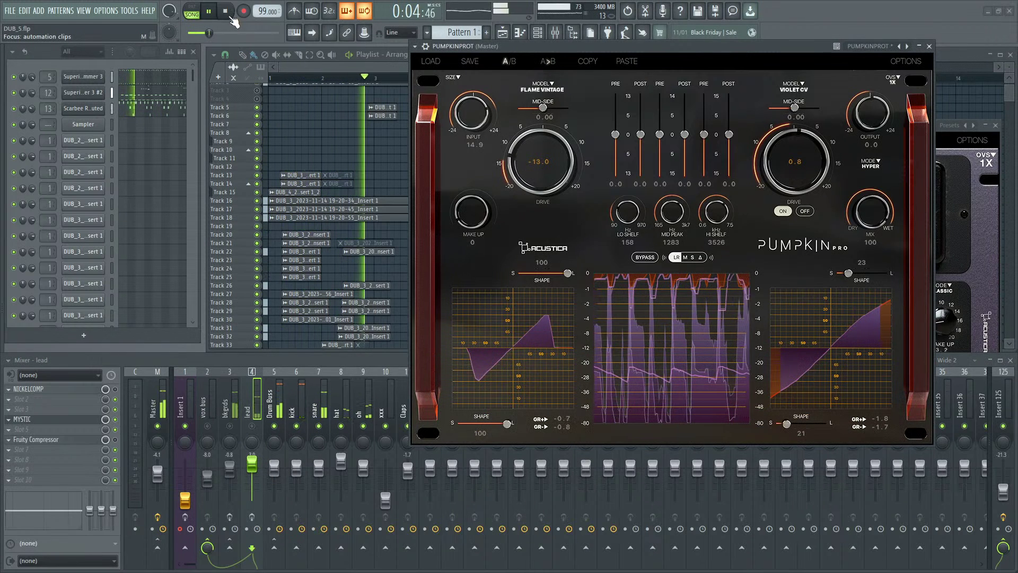
pyautogui.moveTo(208, 33); pyautogui.dragTo(227, 33)
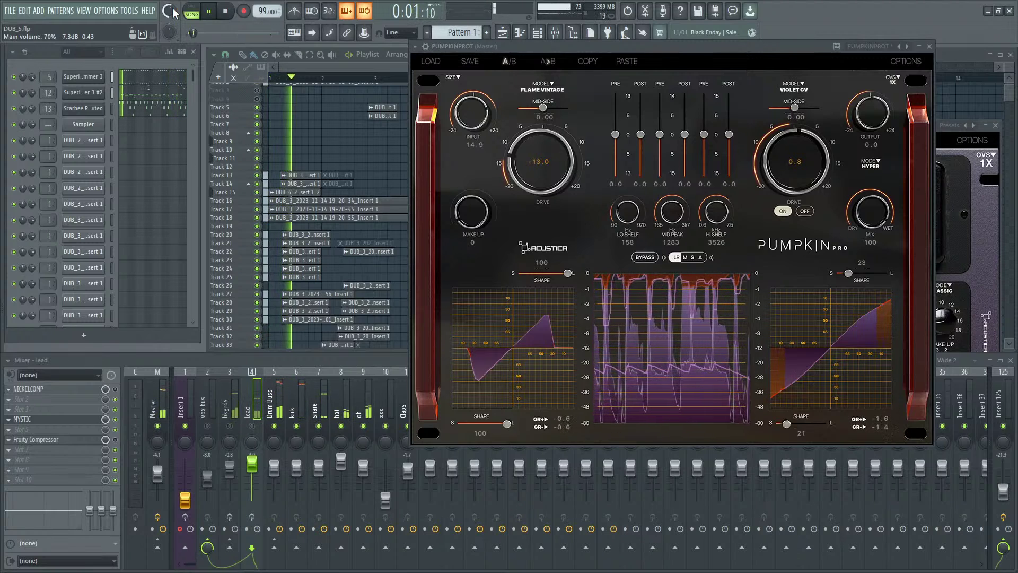
# Step: Shorten the playlist window above the mixer and bring the Pumpkin Pro plugin window back to the front
pyautogui.click(329, 155)
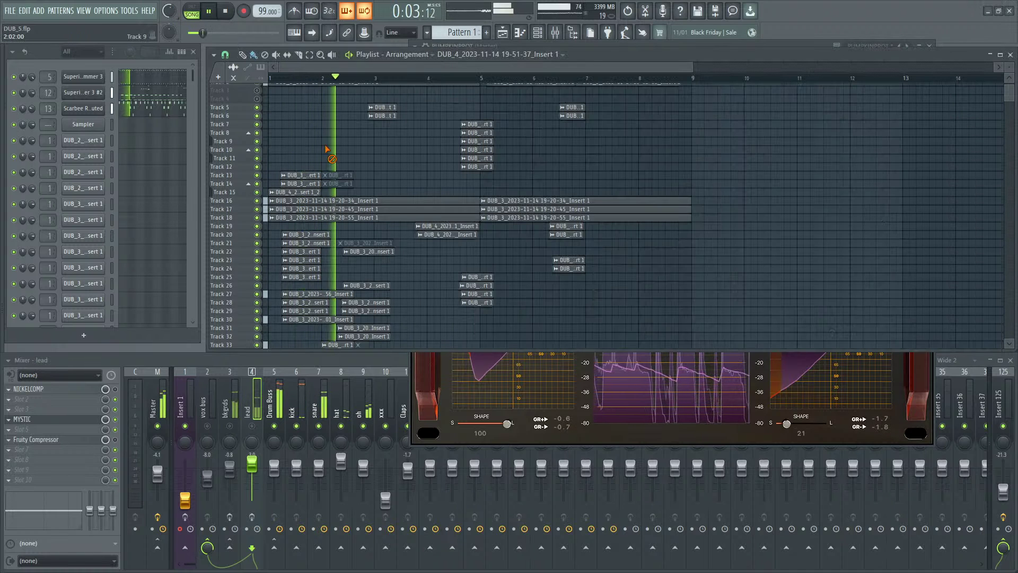
pyautogui.scroll(2, 790, 223)
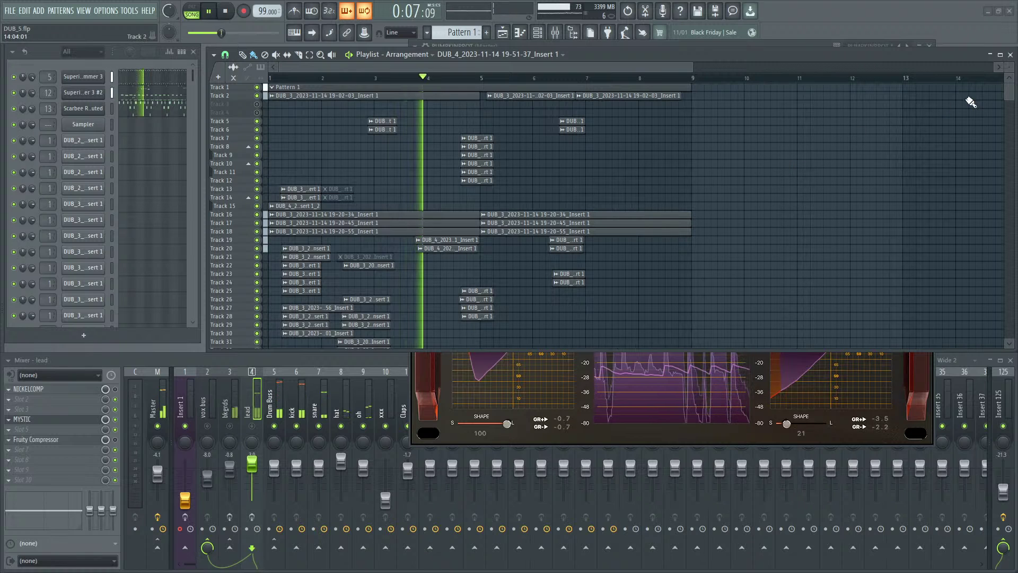
pyautogui.click(325, 359)
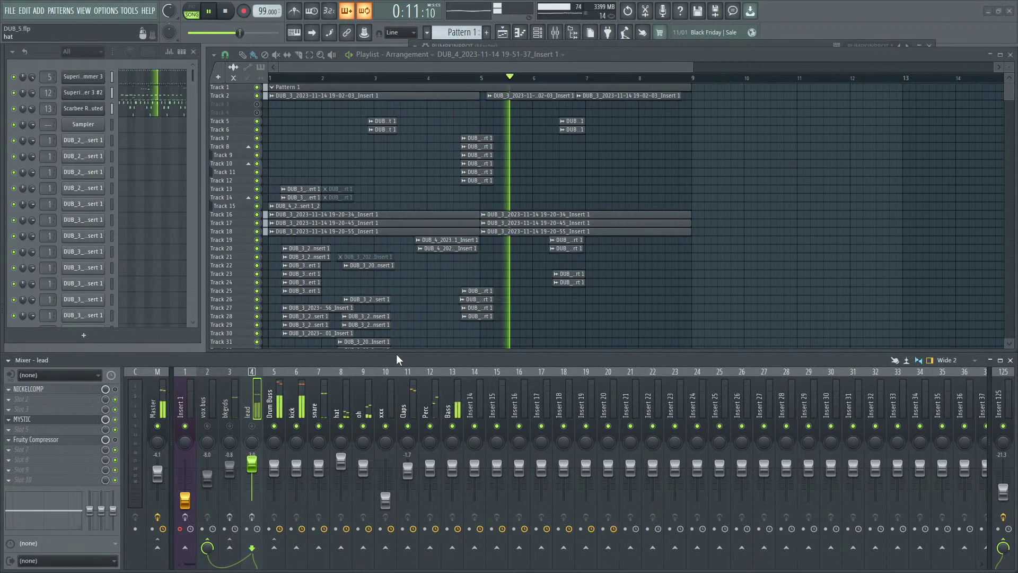
pyautogui.click(391, 406)
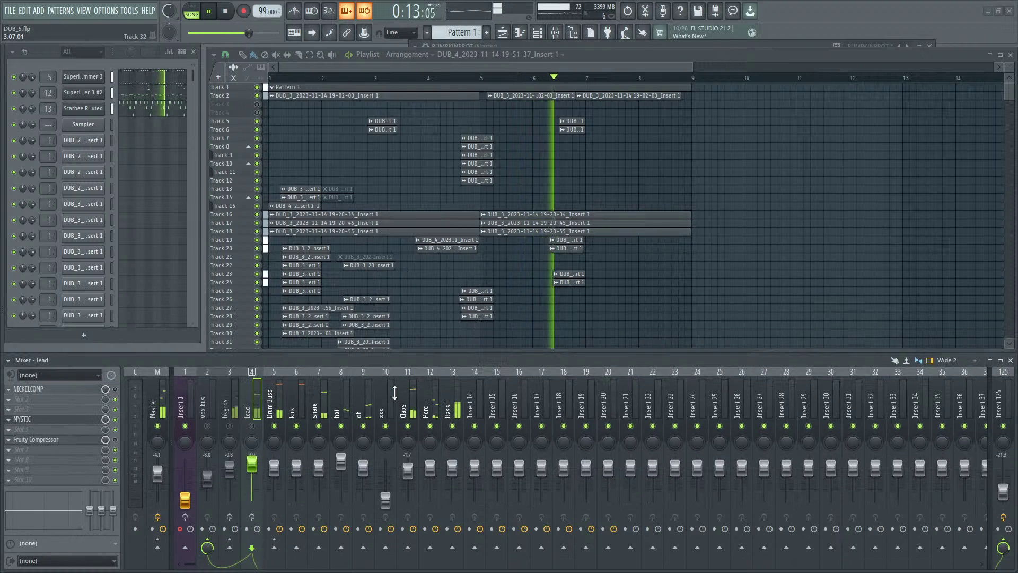
pyautogui.moveTo(419, 349); pyautogui.dragTo(414, 301)
pyautogui.click(414, 345)
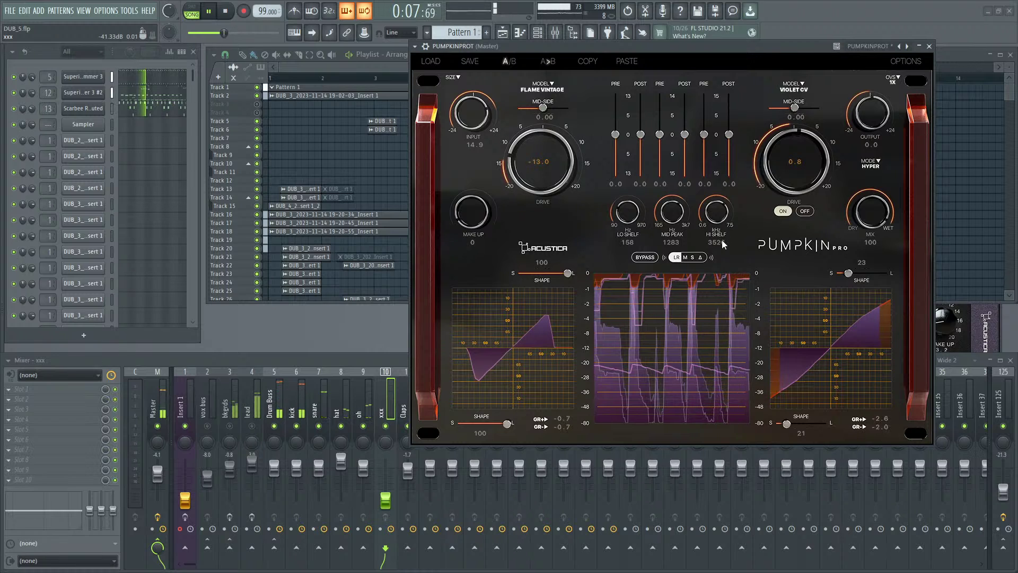
# Step: Switch to REAPER with the SOUL4SOUL (SALT) project and dismiss the new version notification
pyautogui.press('super')
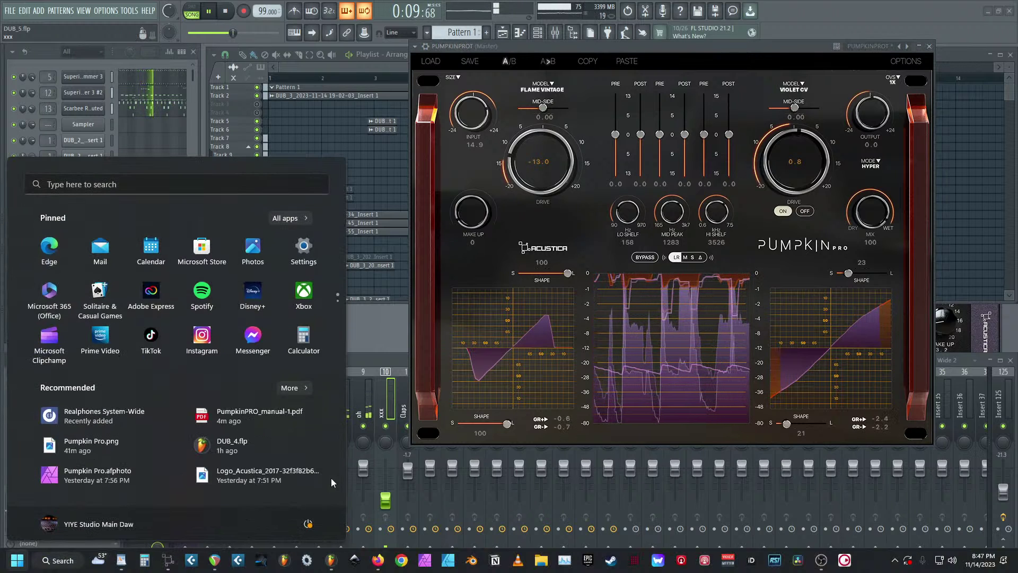
pyautogui.press('super')
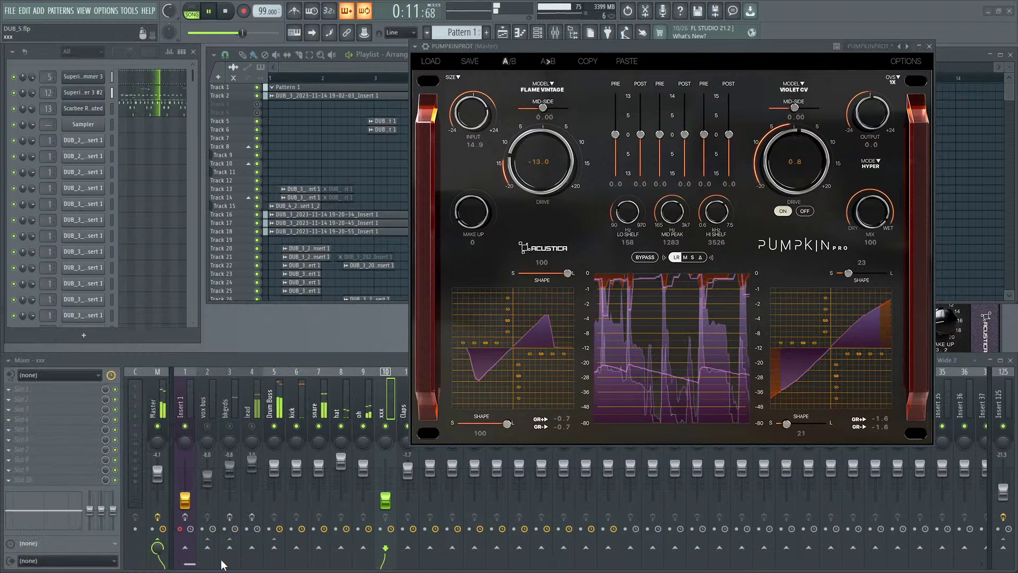
pyautogui.press('super')
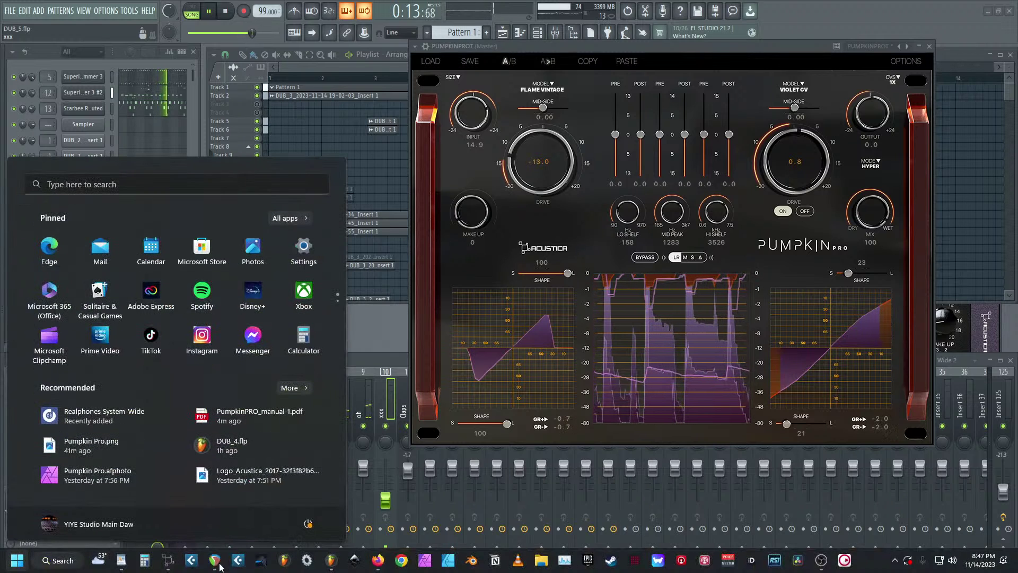
pyautogui.hotkey('alt', 'Tab')
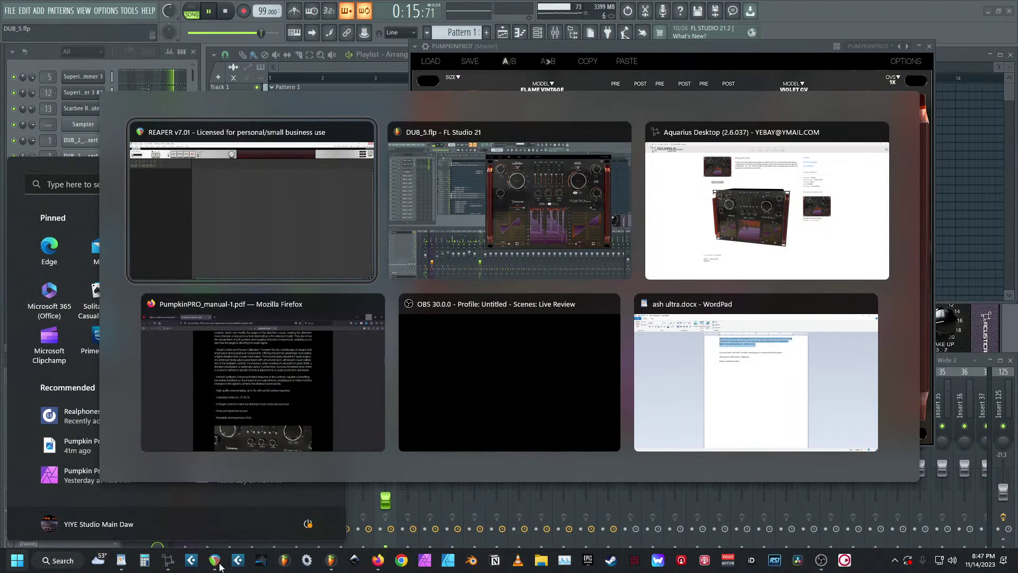
pyautogui.press('Tab')
pyautogui.press('Tab')
pyautogui.press('Tab')
pyautogui.press('Tab')
pyautogui.press('Tab')
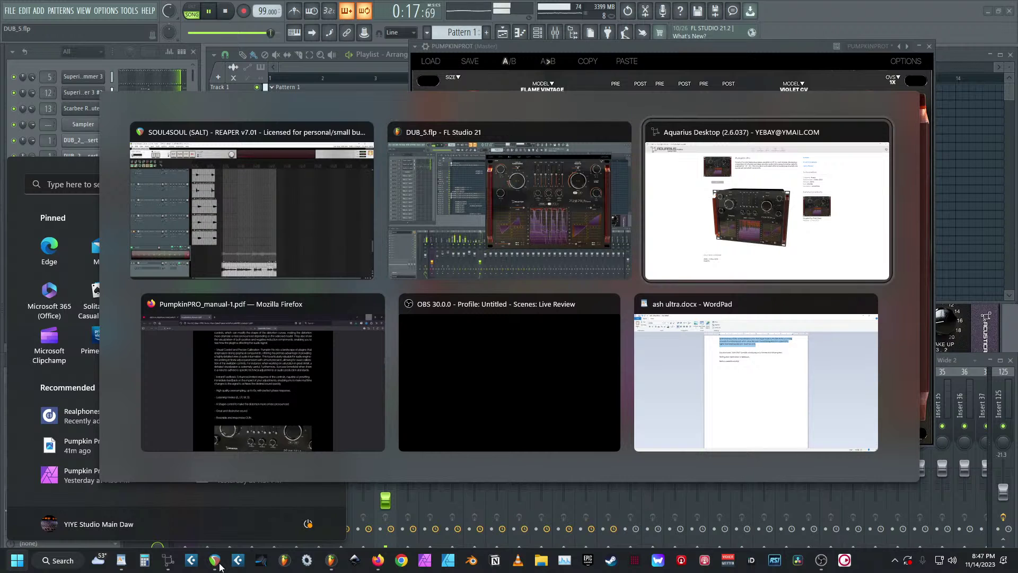
pyautogui.press('Tab')
pyautogui.press('Tab')
pyautogui.press('Tab')
pyautogui.press('Tab')
pyautogui.press('Tab')
pyautogui.press('Tab')
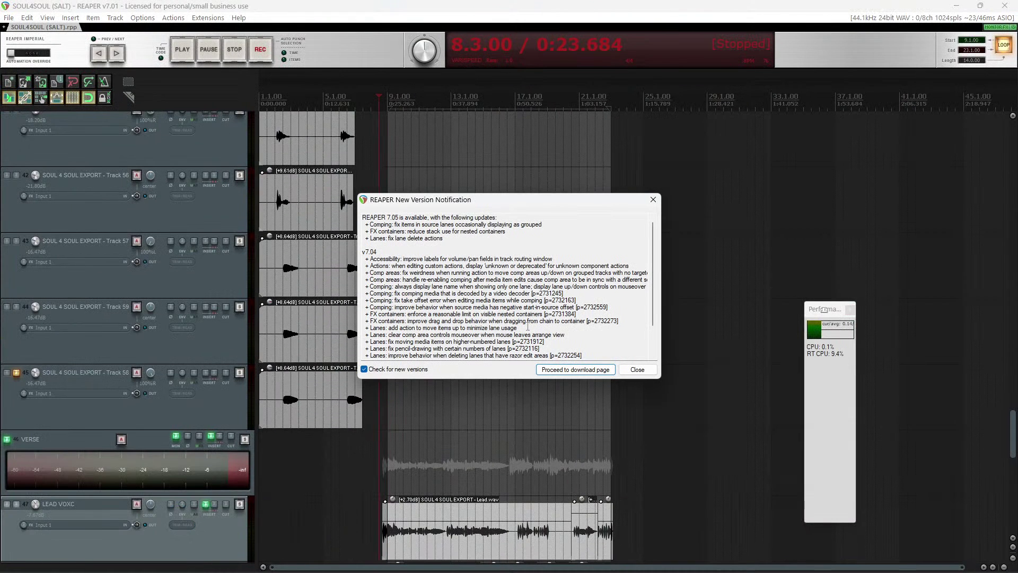
pyautogui.click(637, 369)
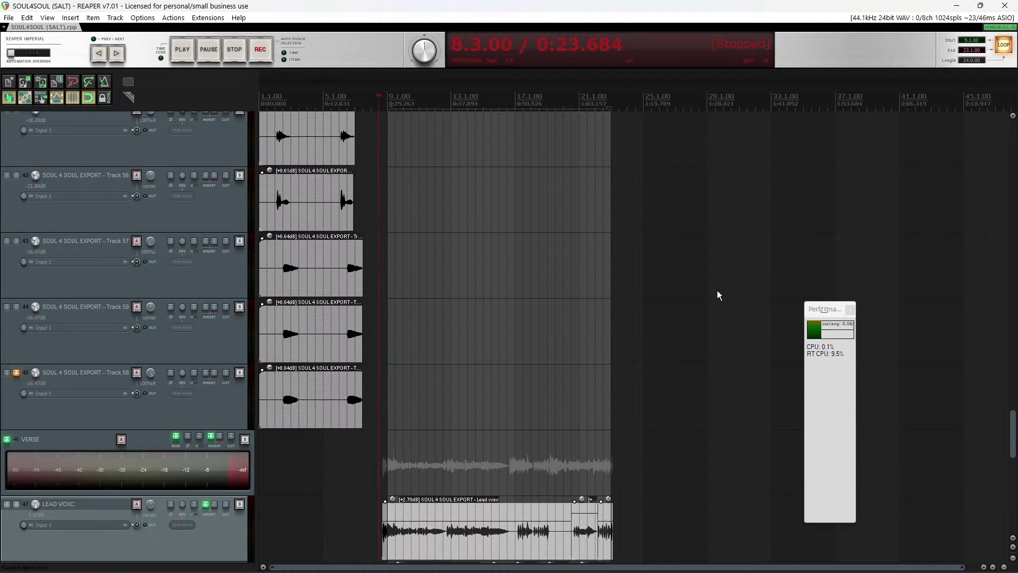
# Step: Switch to FL Studio, set its audio device to (none), and minimize it to return to REAPER
pyautogui.hotkey('alt', 'Tab')
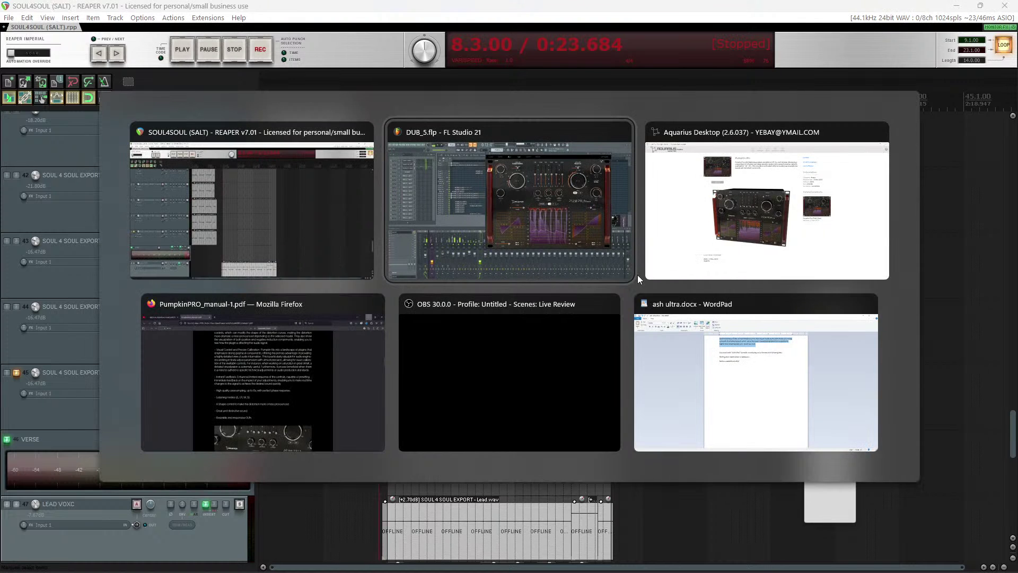
pyautogui.hotkey('alt', 'Tab')
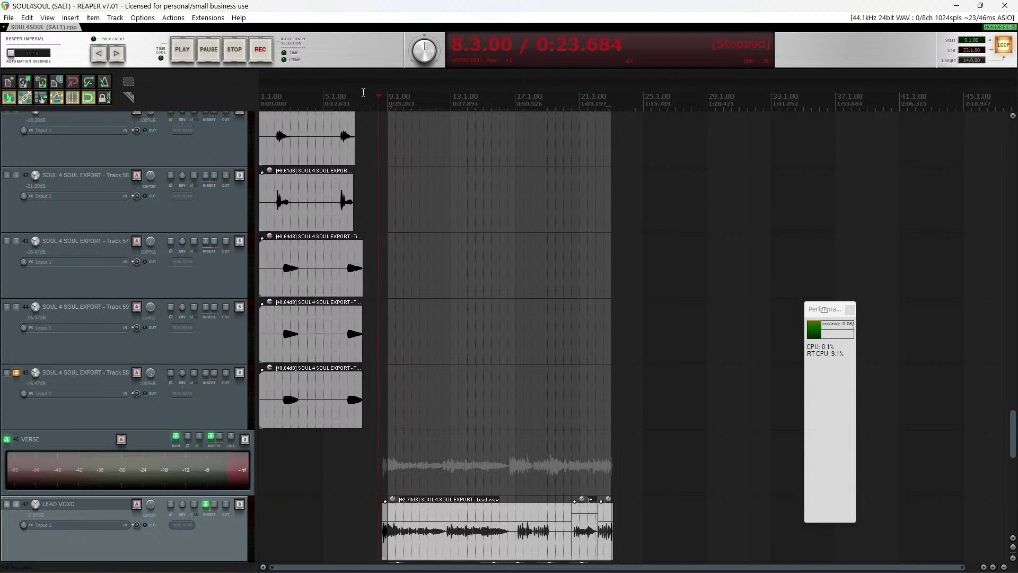
pyautogui.hotkey('alt', 'Tab')
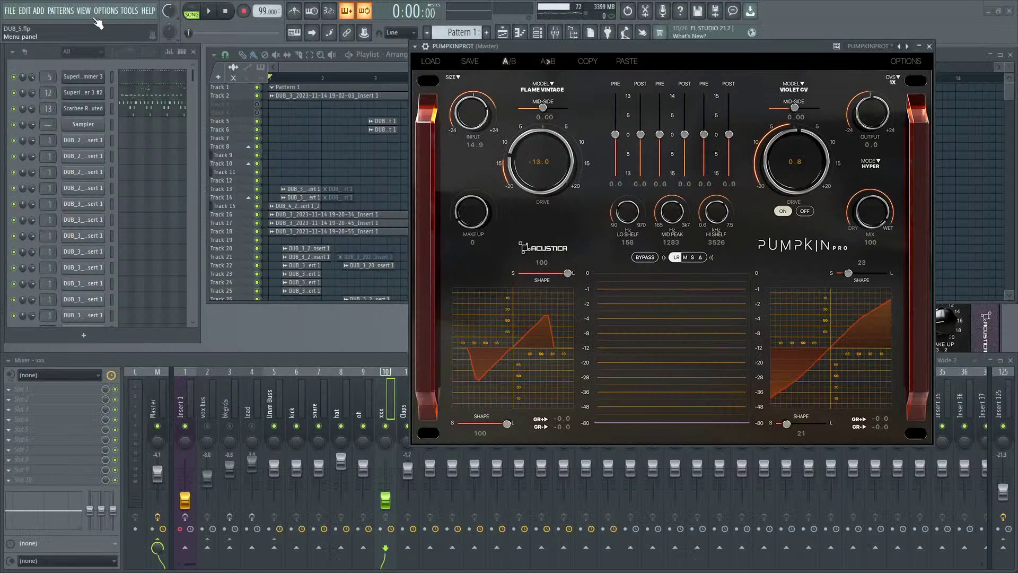
pyautogui.click(112, 12)
pyautogui.click(116, 41)
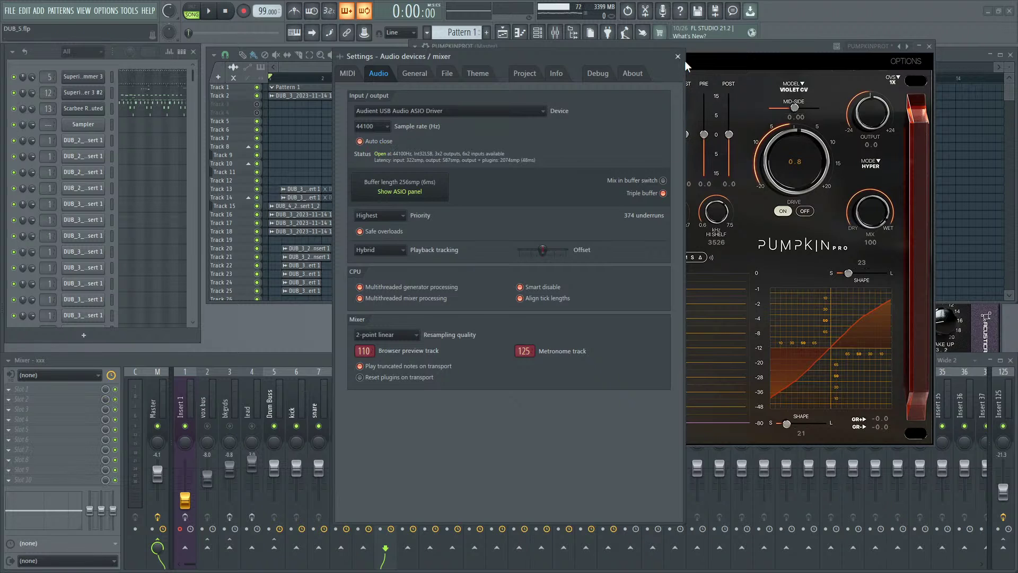
pyautogui.click(507, 110)
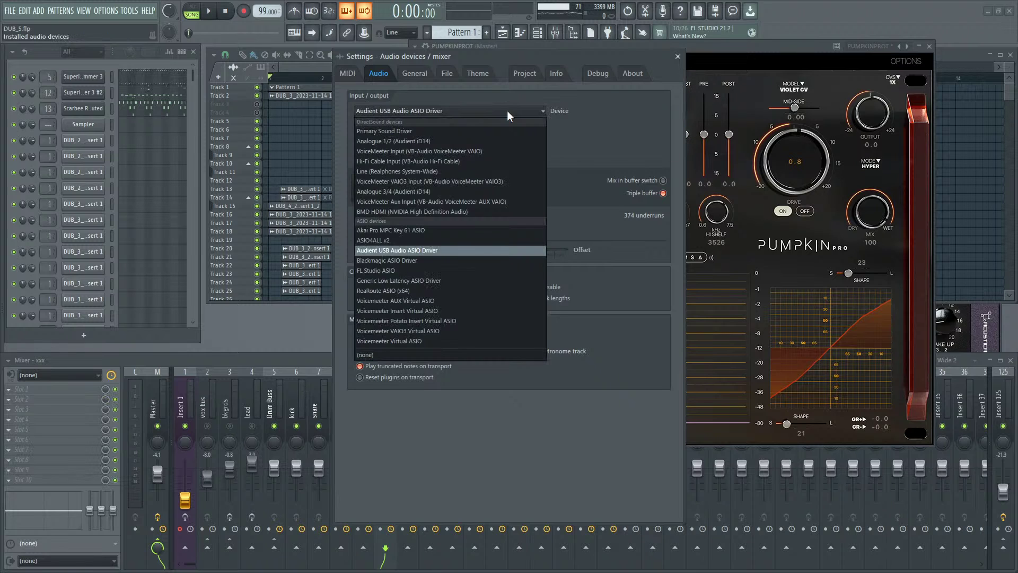
pyautogui.click(458, 354)
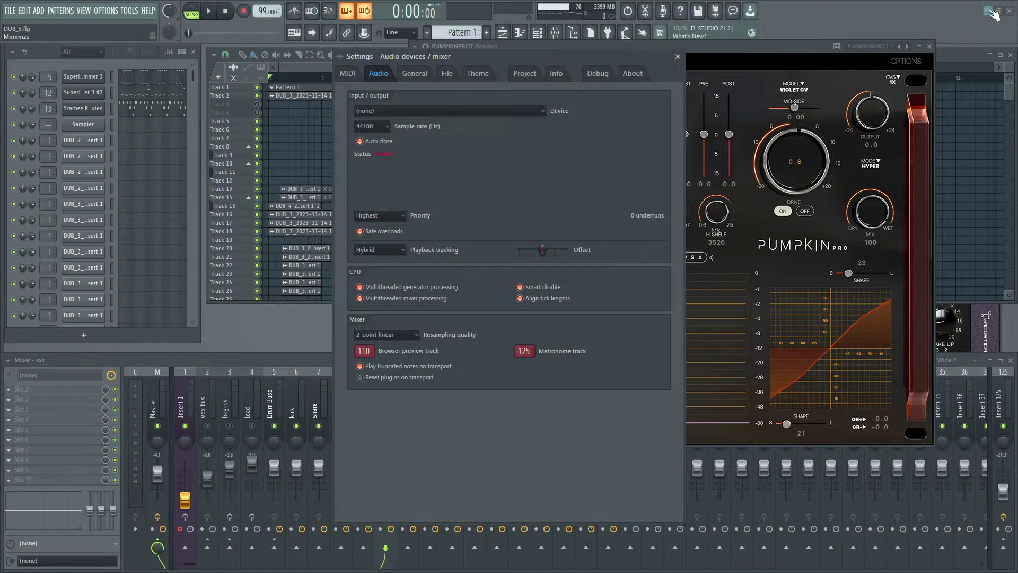
pyautogui.click(987, 10)
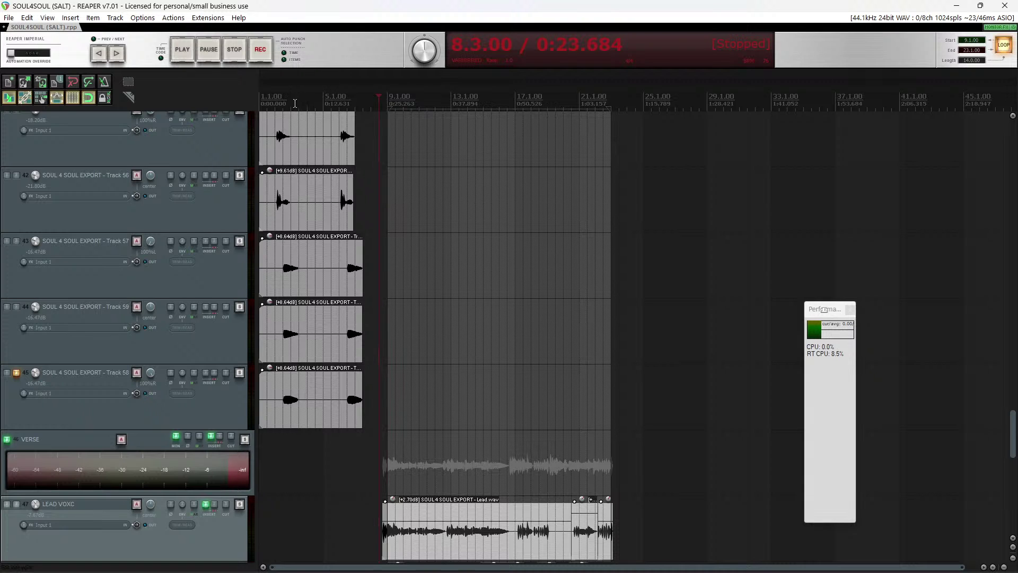
# Step: Audition the project briefly from near its start while watching the mixer meters, and close the mixer
pyautogui.click(269, 102)
pyautogui.hotkey('ctrl', 'm')
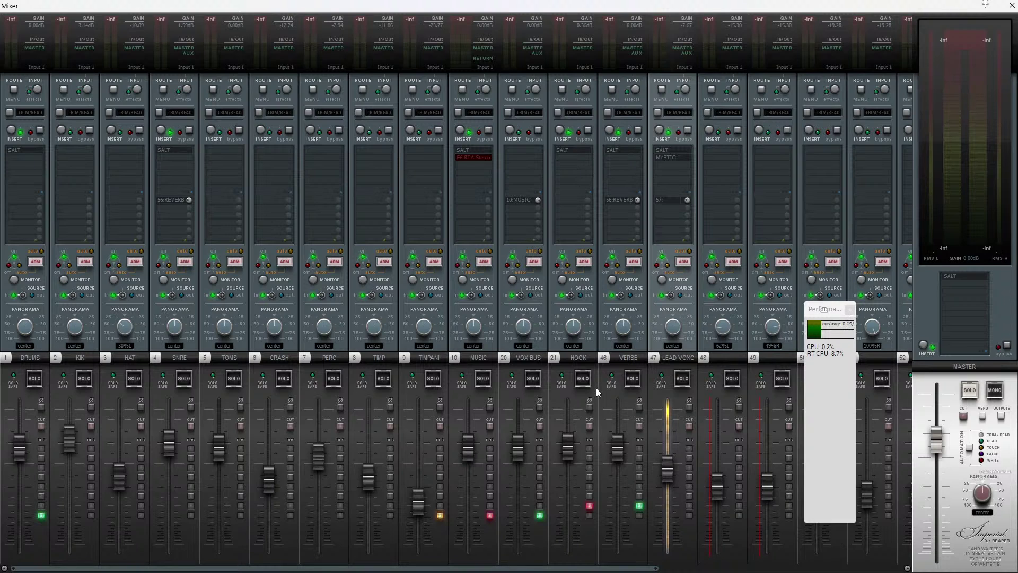
pyautogui.press('space')
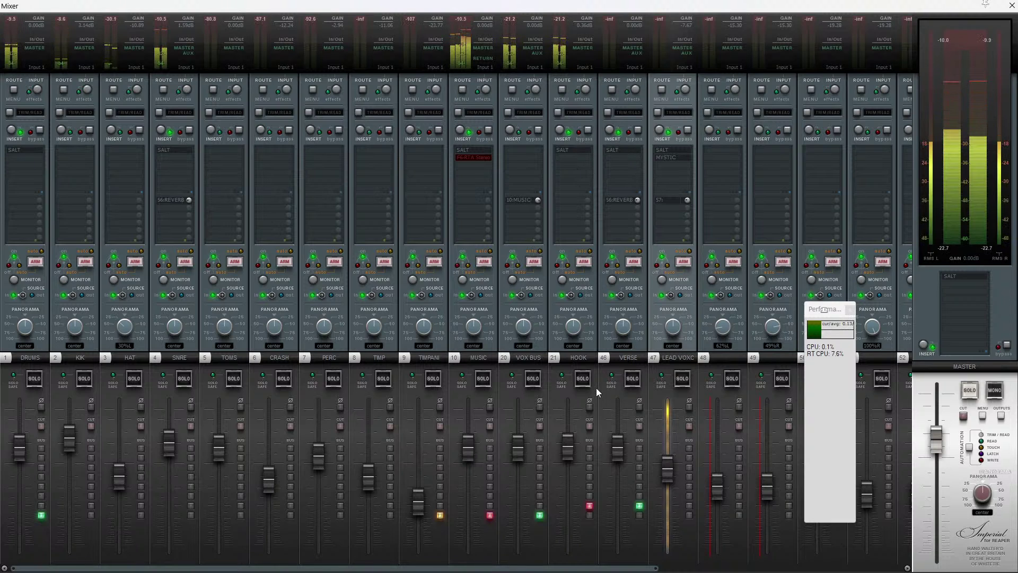
pyautogui.press('space')
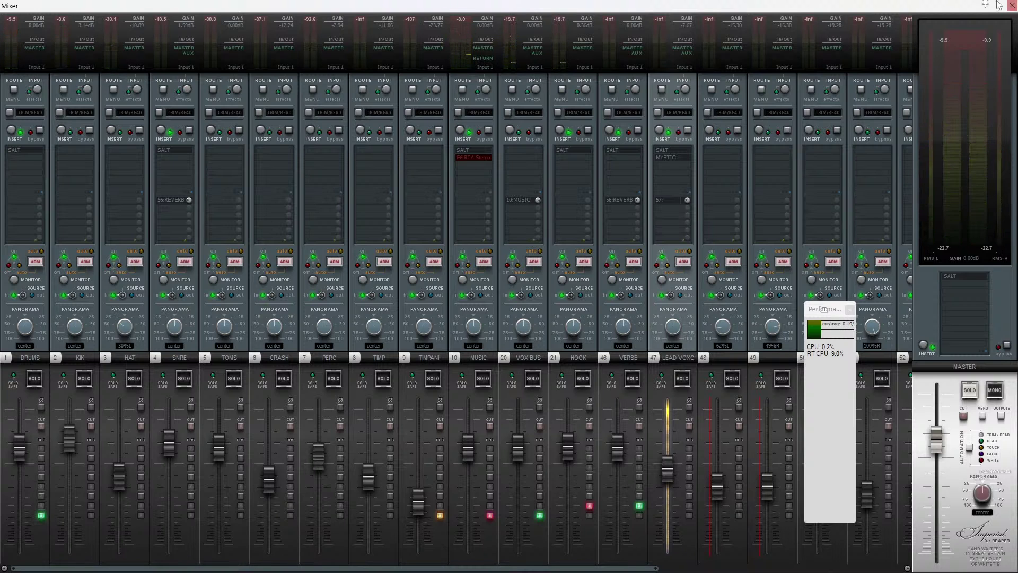
pyautogui.click(1011, 7)
# Step: Set REAPER's ASIO driver to Audient USB Audio ASIO Driver in the audio device preferences
pyautogui.click(142, 17)
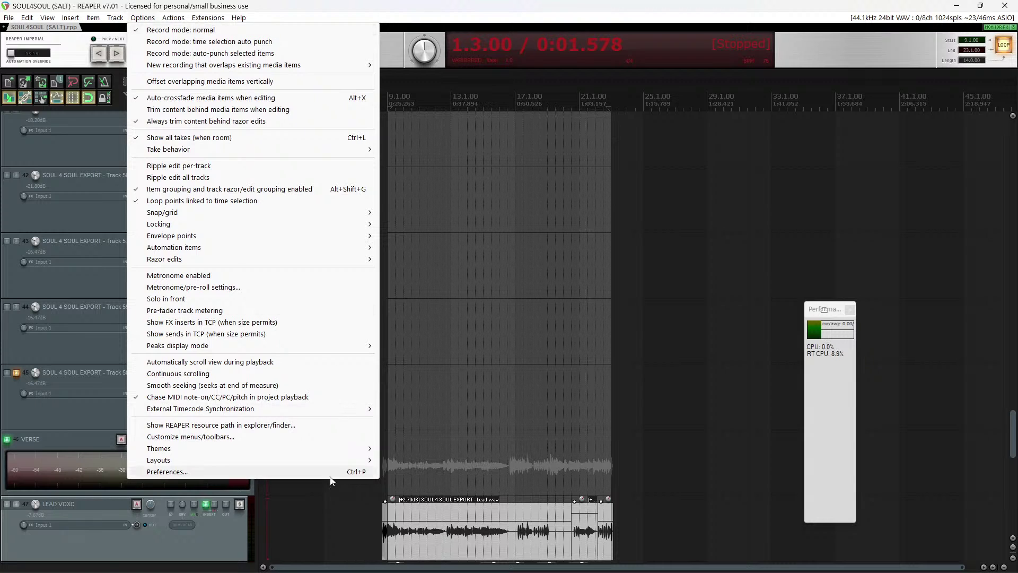
pyautogui.click(968, 24)
pyautogui.click(968, 21)
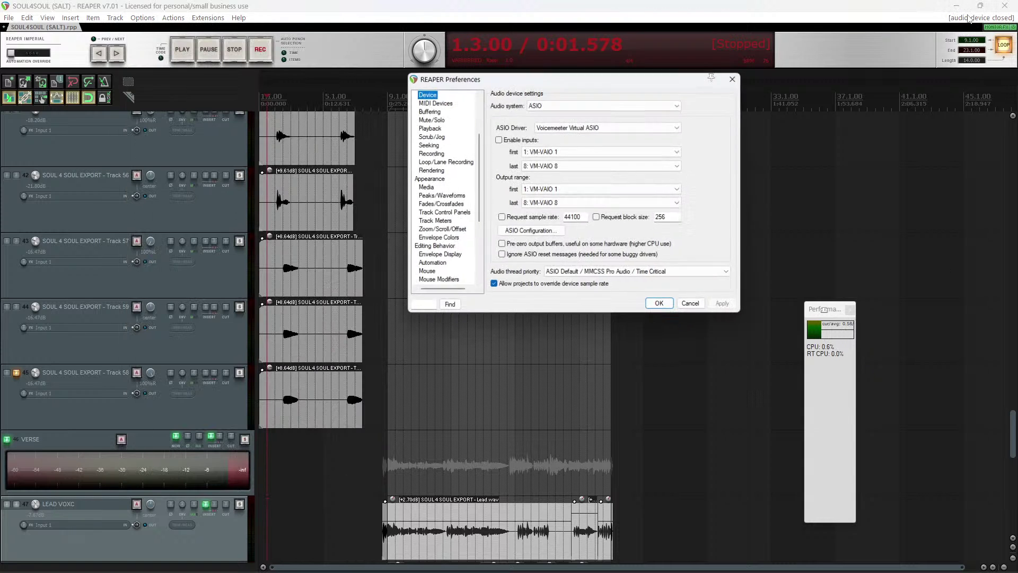
pyautogui.click(557, 130)
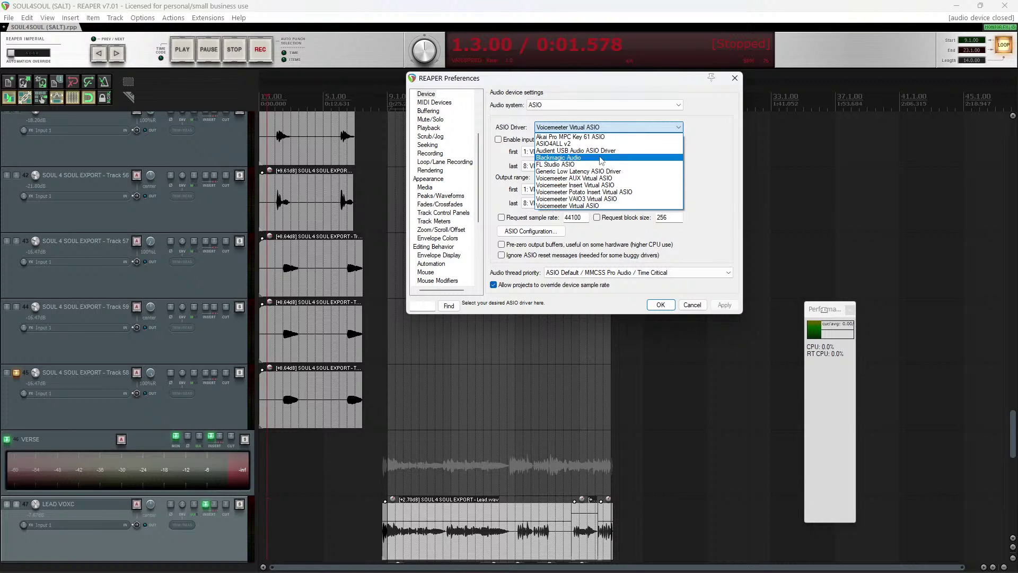
pyautogui.click(568, 151)
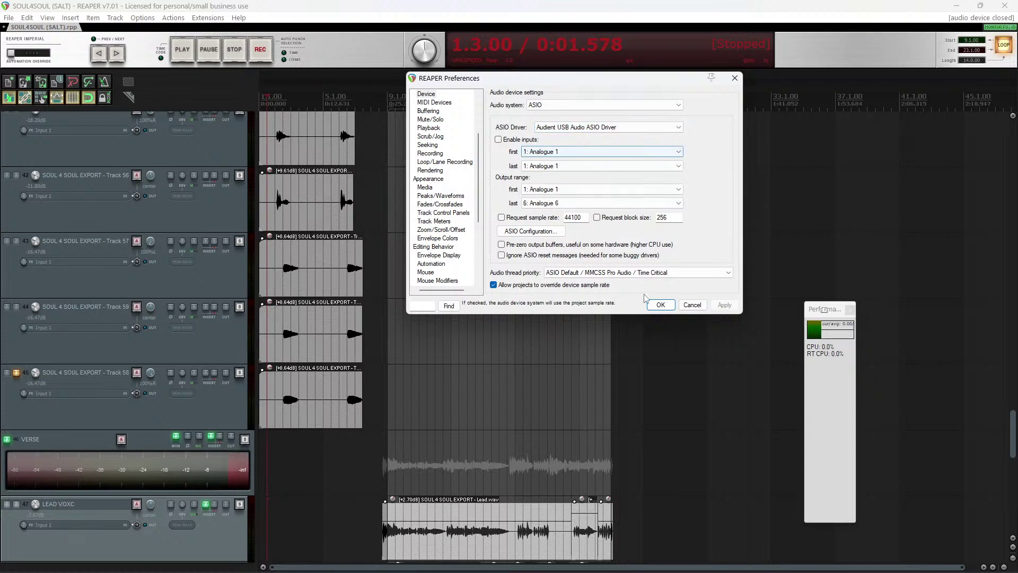
pyautogui.click(662, 304)
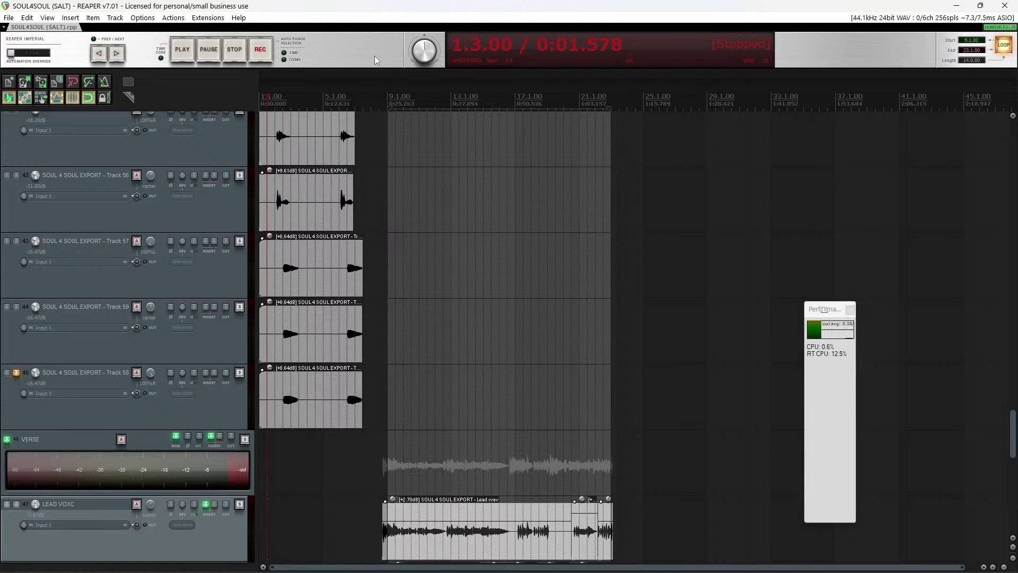
# Step: Show the mixer, inspect the SALT plugin on the master track, and remove it from the master inserts
pyautogui.hotkey('ctrl', 'm')
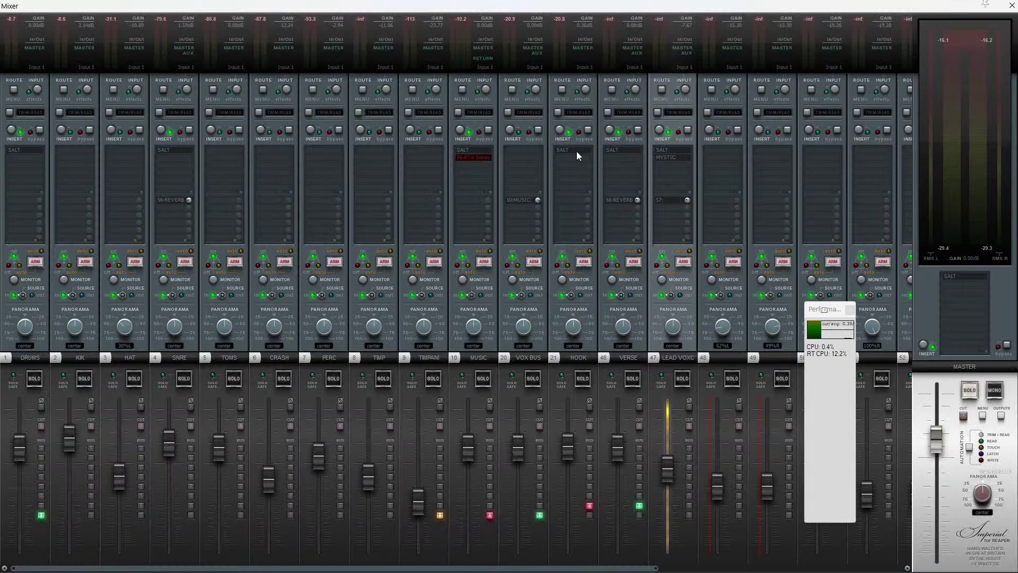
pyautogui.click(944, 275)
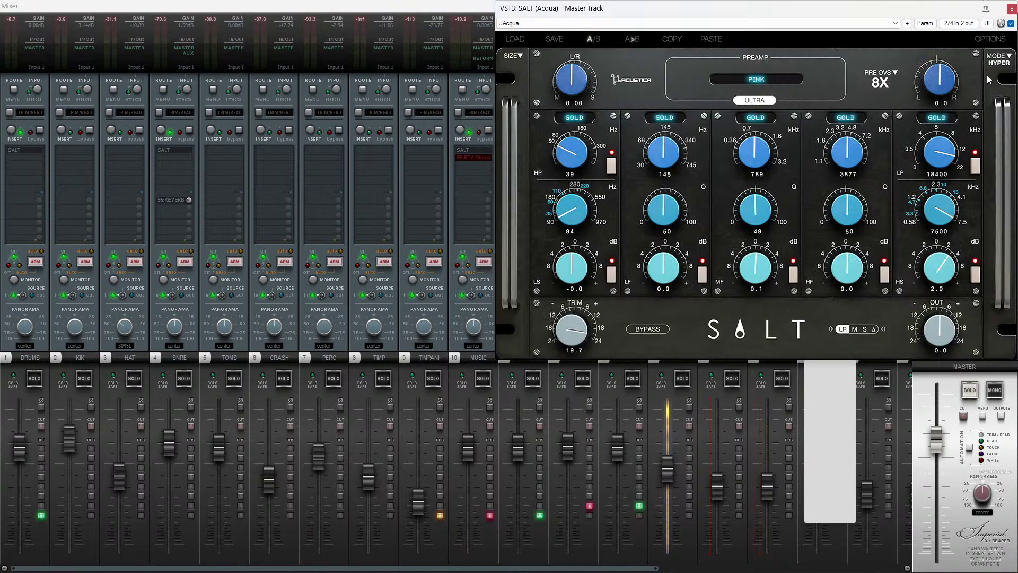
pyautogui.click(1012, 9)
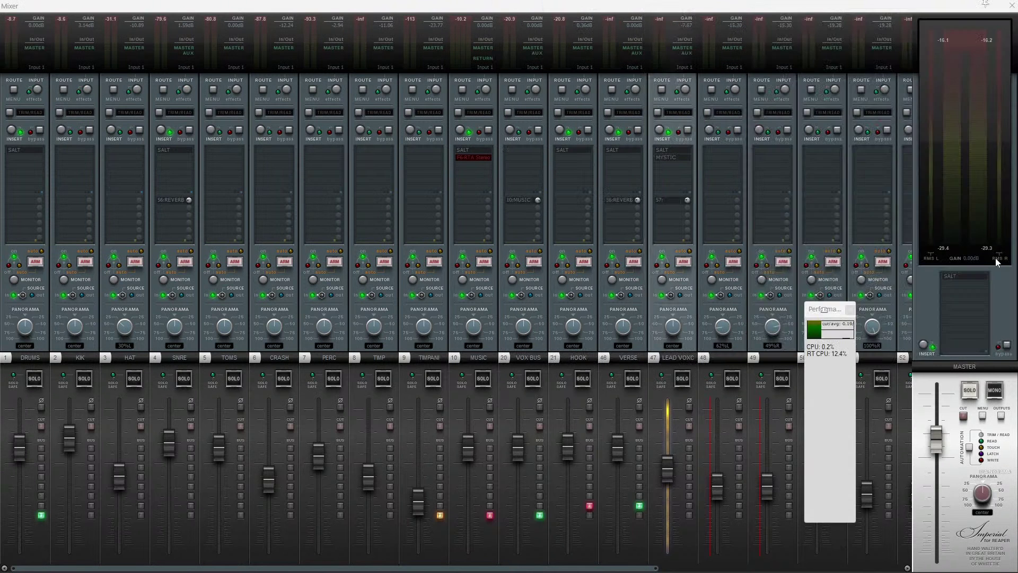
pyautogui.keyDown('alt'); pyautogui.click(958, 275); pyautogui.keyUp('alt')
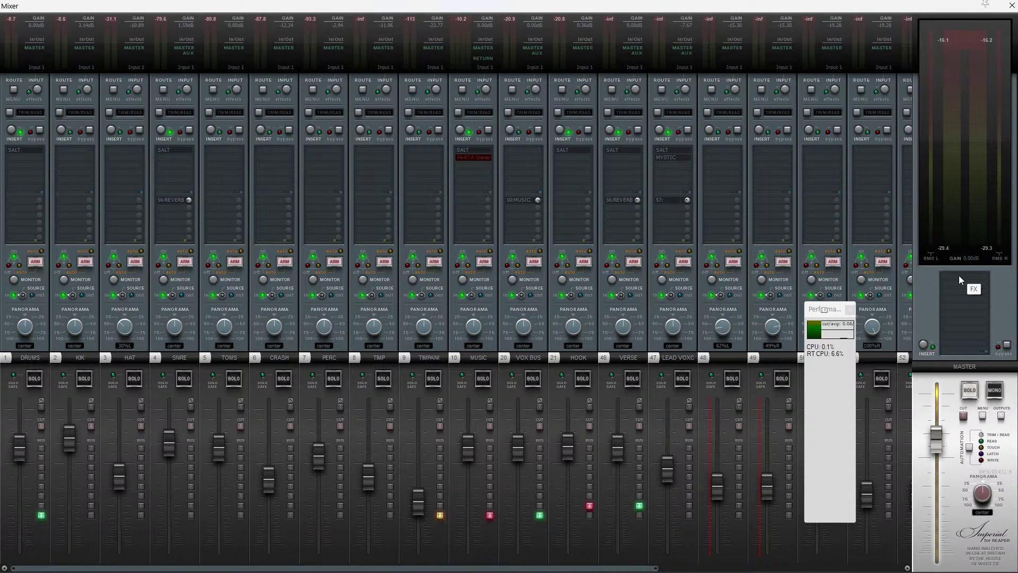
# Step: Find PUMPKIN in the plugin list, add VST3: PUMPKINPROT (Acqua) to the master track, and close its window once loaded
pyautogui.click(958, 275)
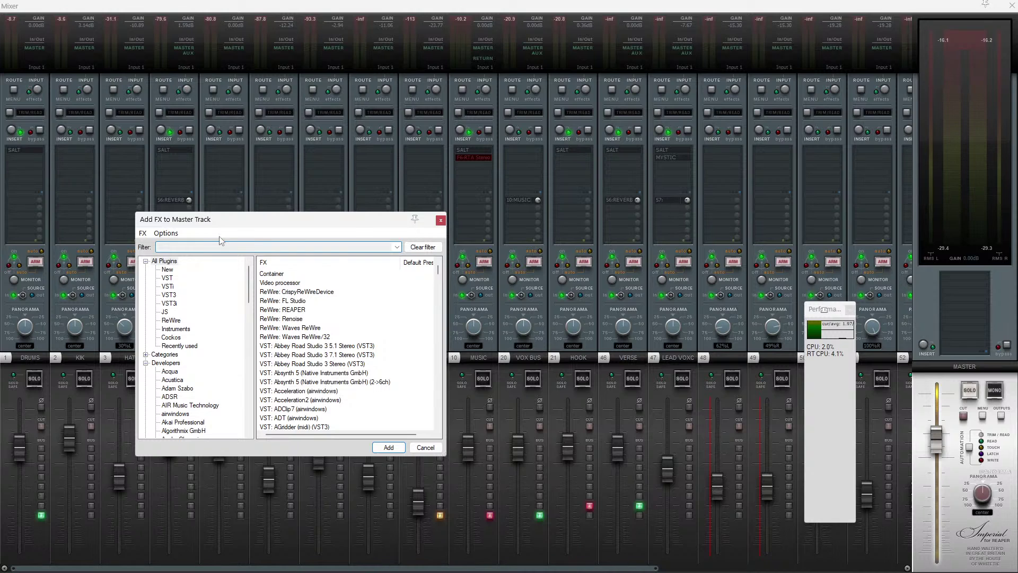
pyautogui.write('PUMPKIN')
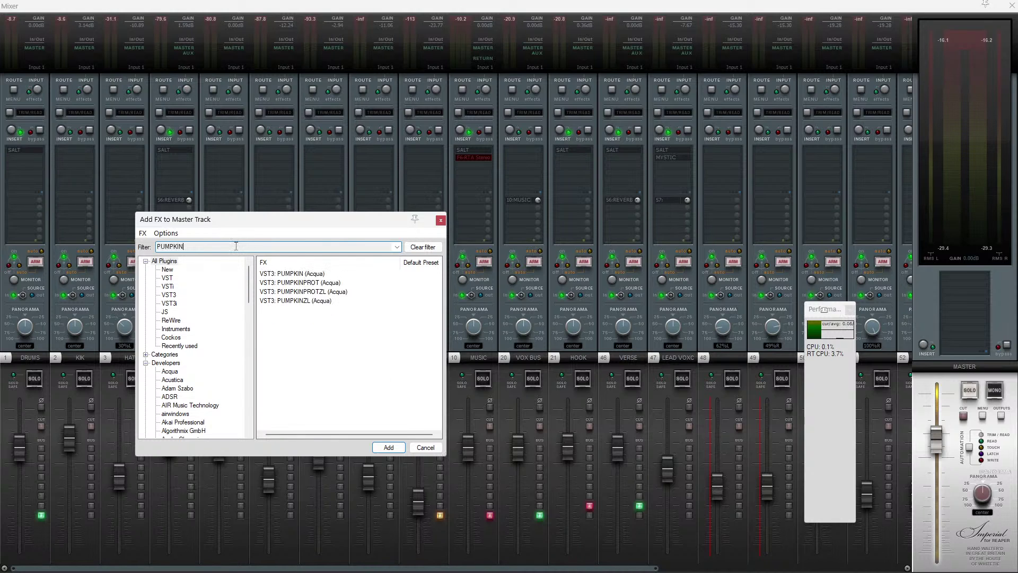
pyautogui.click(291, 284)
pyautogui.click(389, 448)
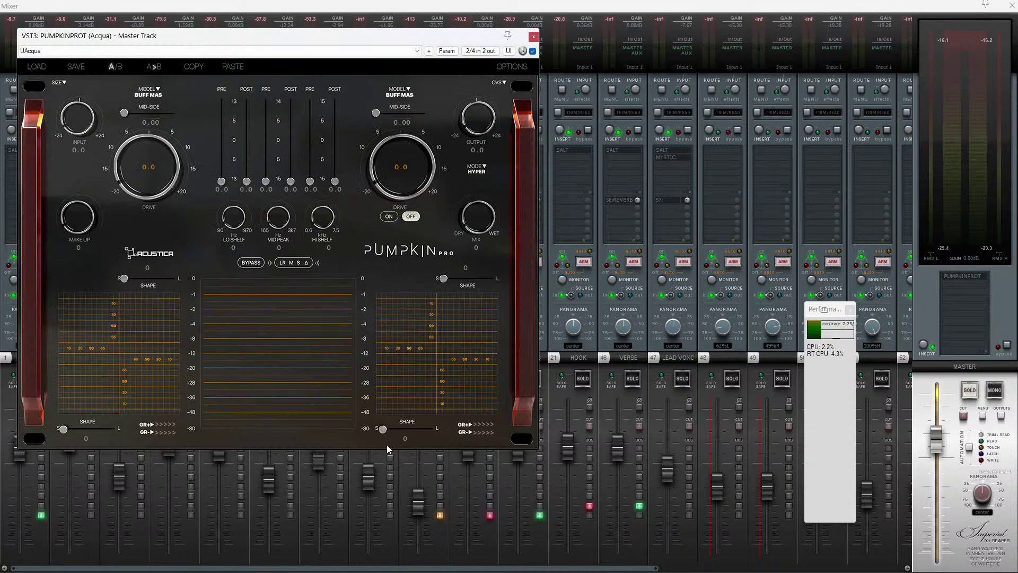
pyautogui.moveTo(308, 42); pyautogui.dragTo(477, 80)
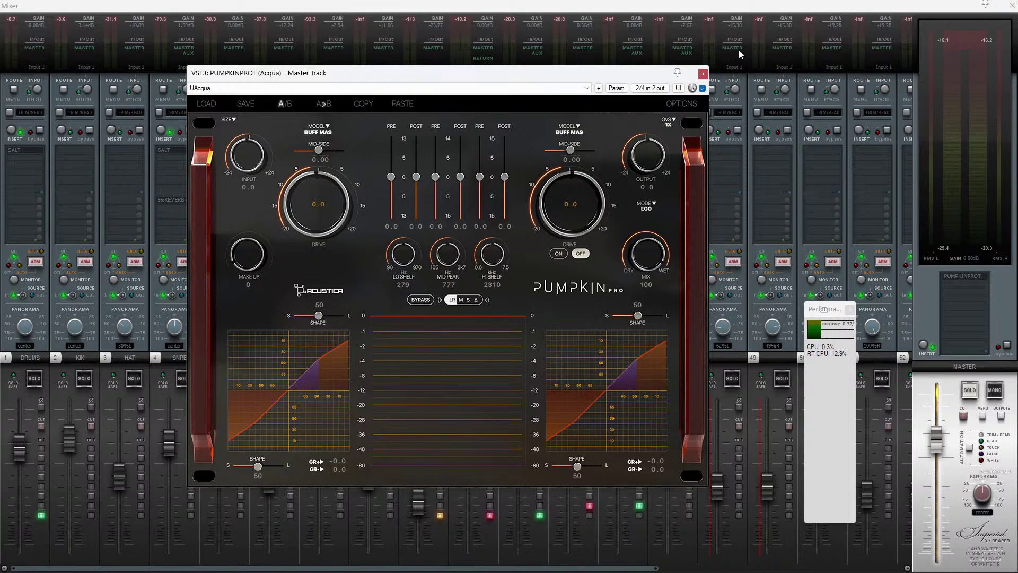
pyautogui.click(703, 73)
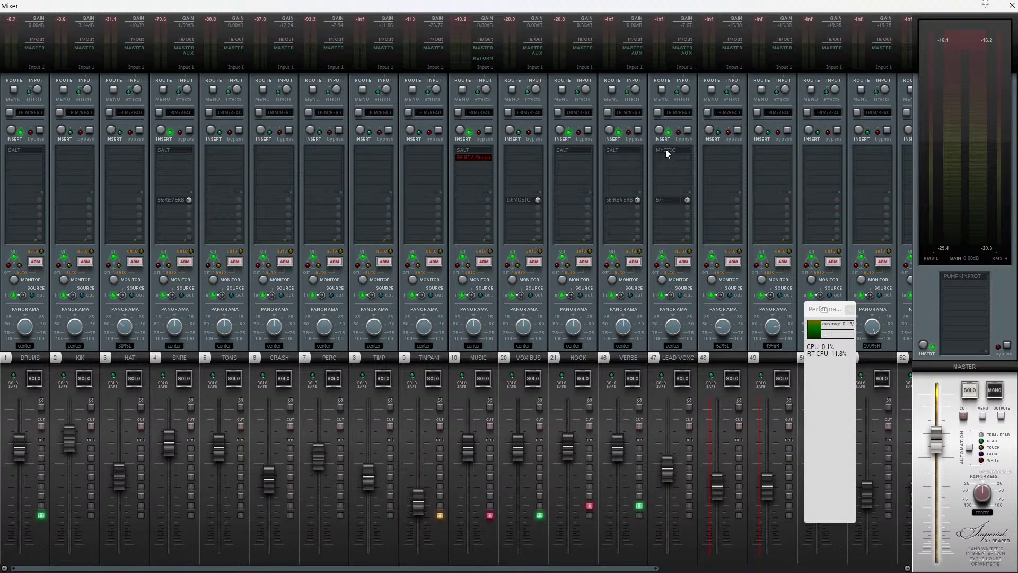
# Step: Remove the insert plugins from the LEAD VOXC, VERSE, HOOK, MUSIC, SNRE and DRUMS channels, and collapse the VOX BUS folder
pyautogui.keyDown('alt'); pyautogui.click(568, 152); pyautogui.keyUp('alt')
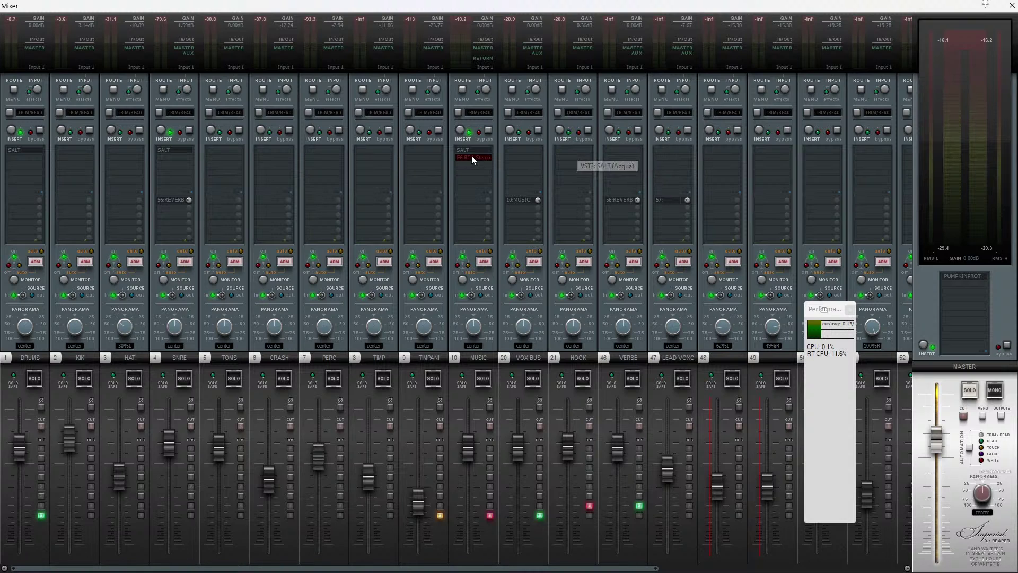
pyautogui.keyDown('alt'); pyautogui.click(472, 151); pyautogui.keyUp('alt')
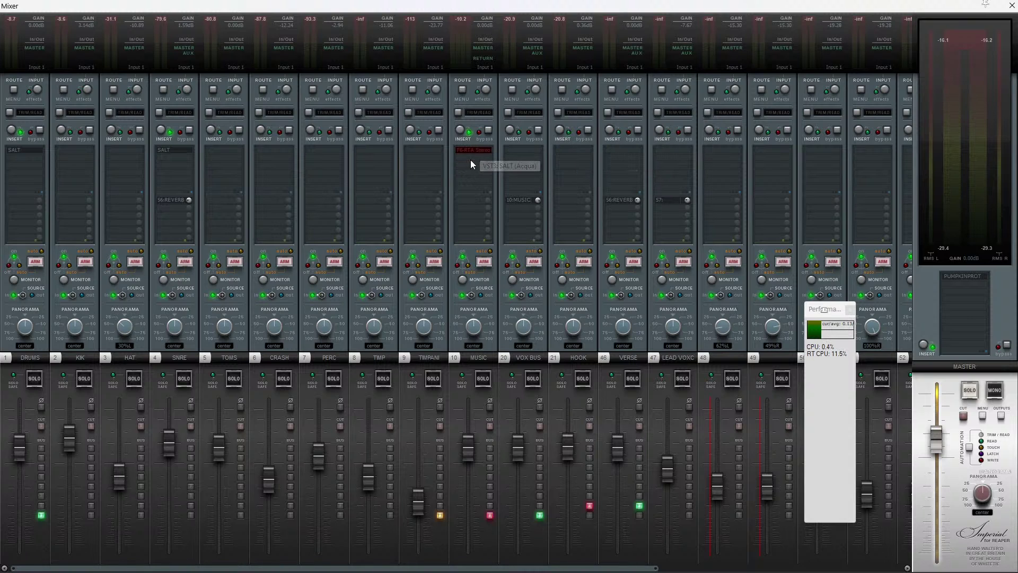
pyautogui.keyDown('alt'); pyautogui.click(173, 152); pyautogui.keyUp('alt')
pyautogui.keyDown('alt'); pyautogui.click(28, 151); pyautogui.keyUp('alt')
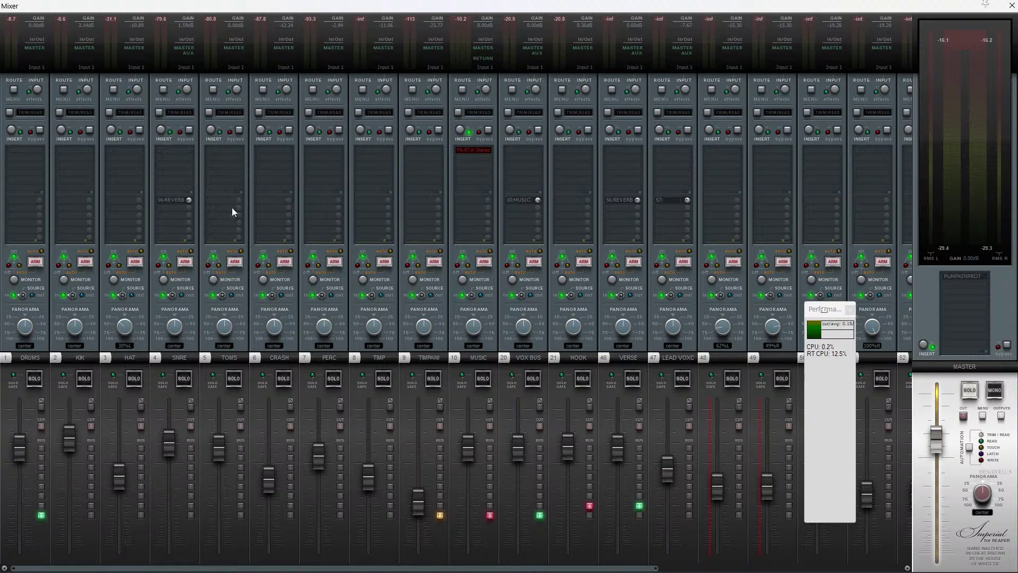
pyautogui.keyDown('alt'); pyautogui.click(475, 151); pyautogui.keyUp('alt')
pyautogui.click(541, 515)
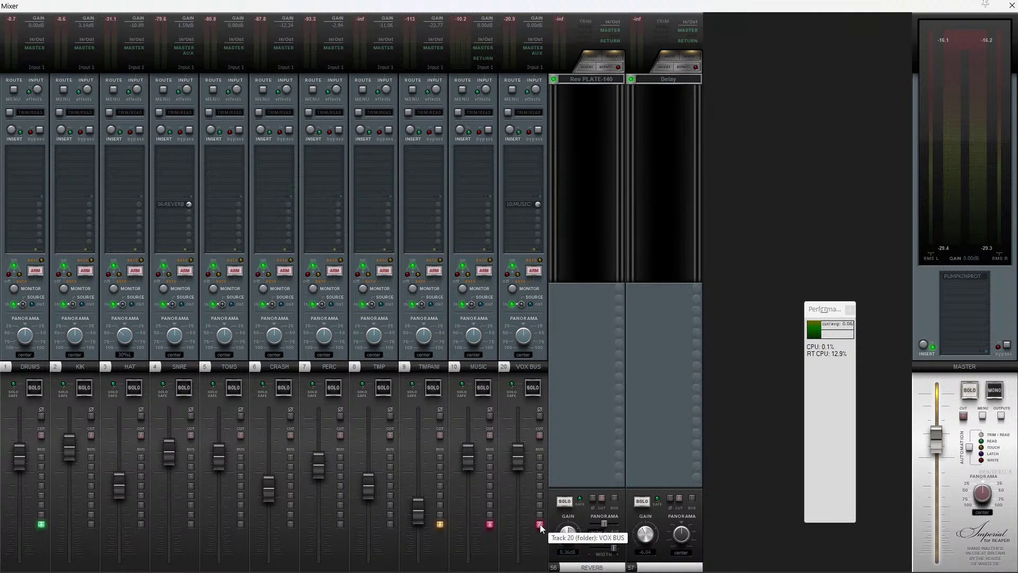
# Step: Collapse the DRUMS and VERSE folders in the mixer and expand the VOX BUS and HOOK folders to expose their channels
pyautogui.click(41, 524)
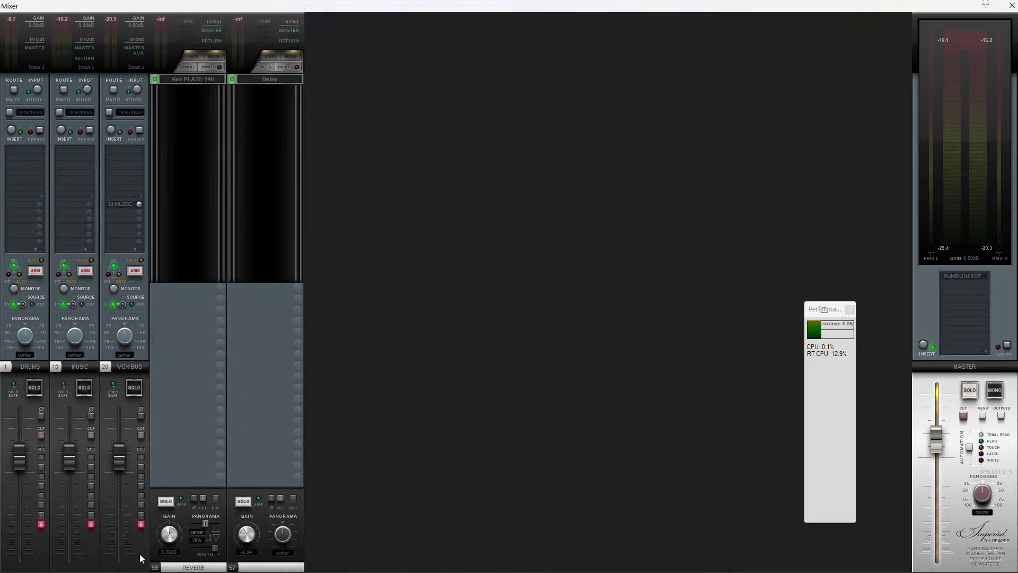
pyautogui.click(93, 524)
pyautogui.click(93, 524)
pyautogui.click(142, 526)
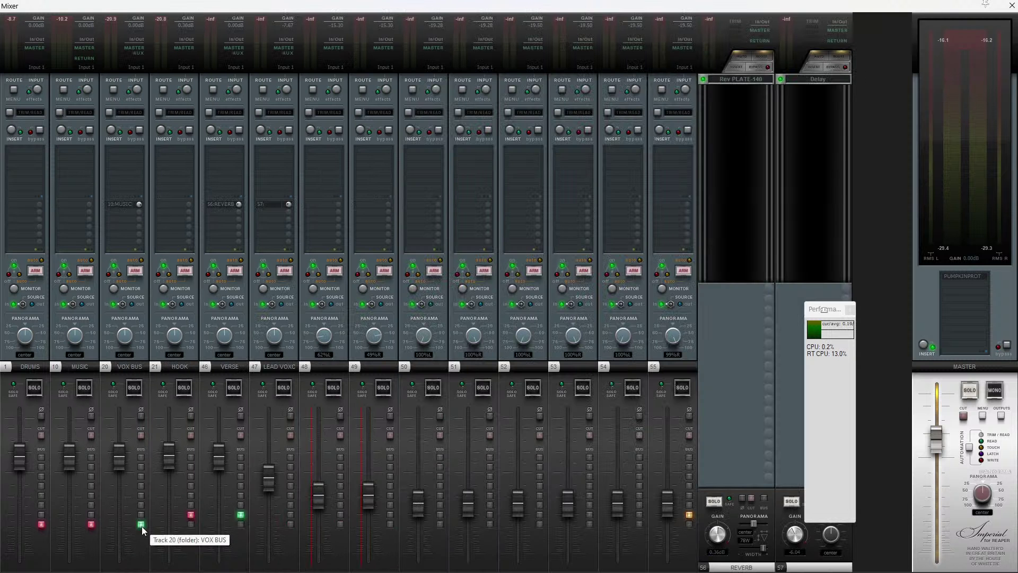
pyautogui.click(240, 515)
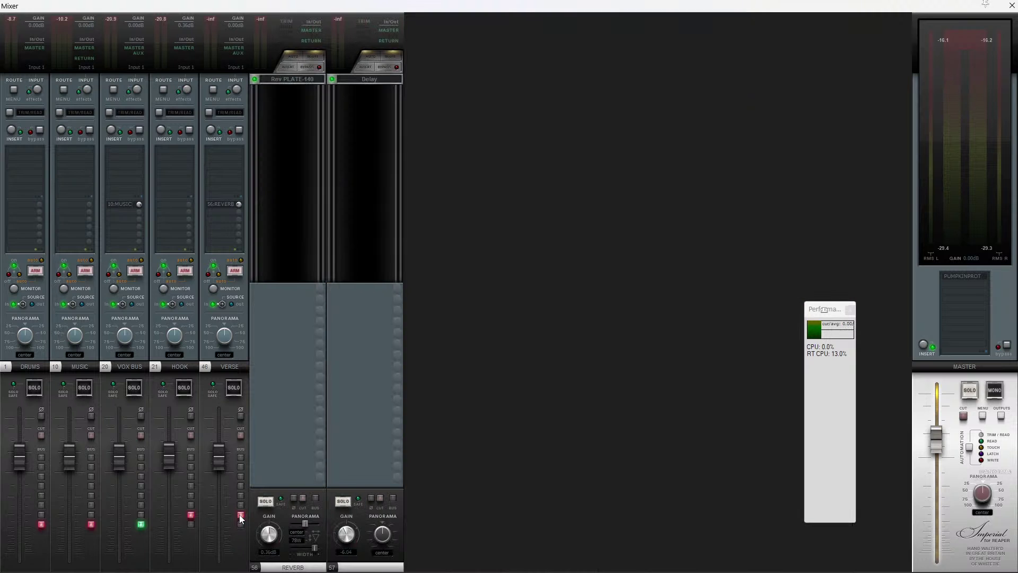
pyautogui.click(191, 514)
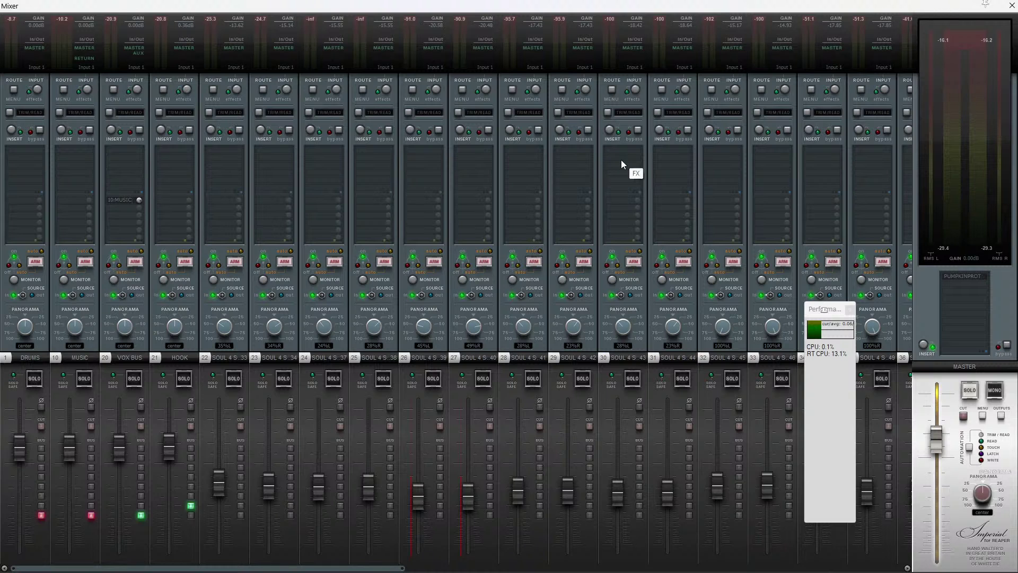
# Step: Check the remaining channels for leftover inserts and remove Rev PLATE-140 from REVERB and Delay from track 57
pyautogui.hscroll(5, 769, 31)
pyautogui.hscroll(-5, 783, 33)
pyautogui.hscroll(5, 784, 32)
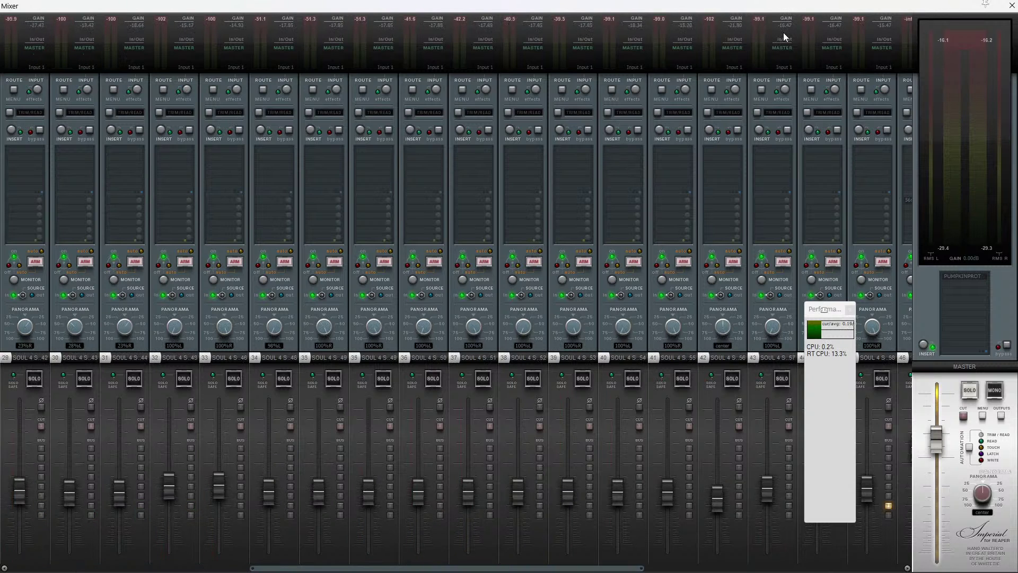
pyautogui.hscroll(5, 783, 33)
pyautogui.hscroll(-10, 783, 33)
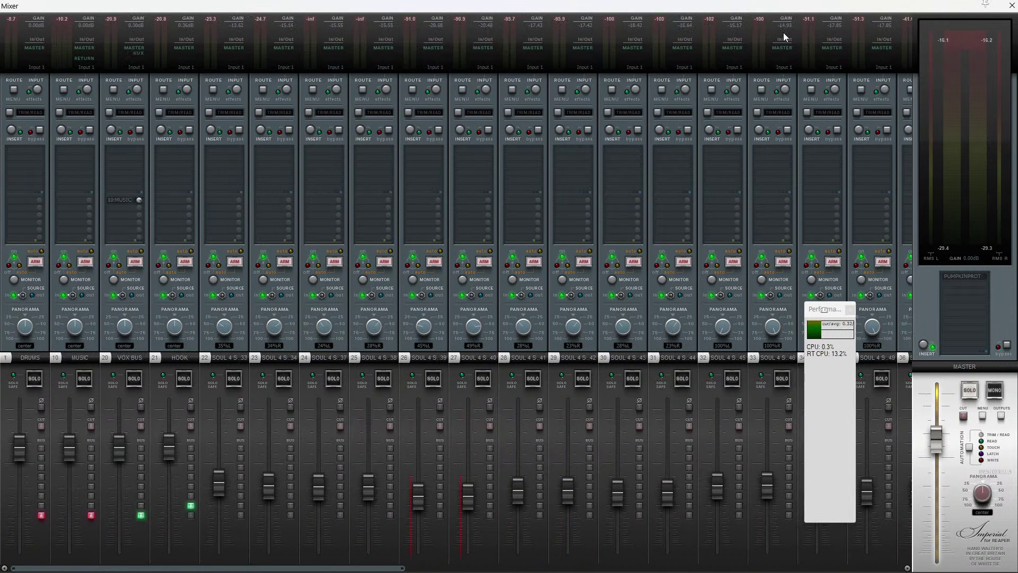
pyautogui.hscroll(8, 783, 33)
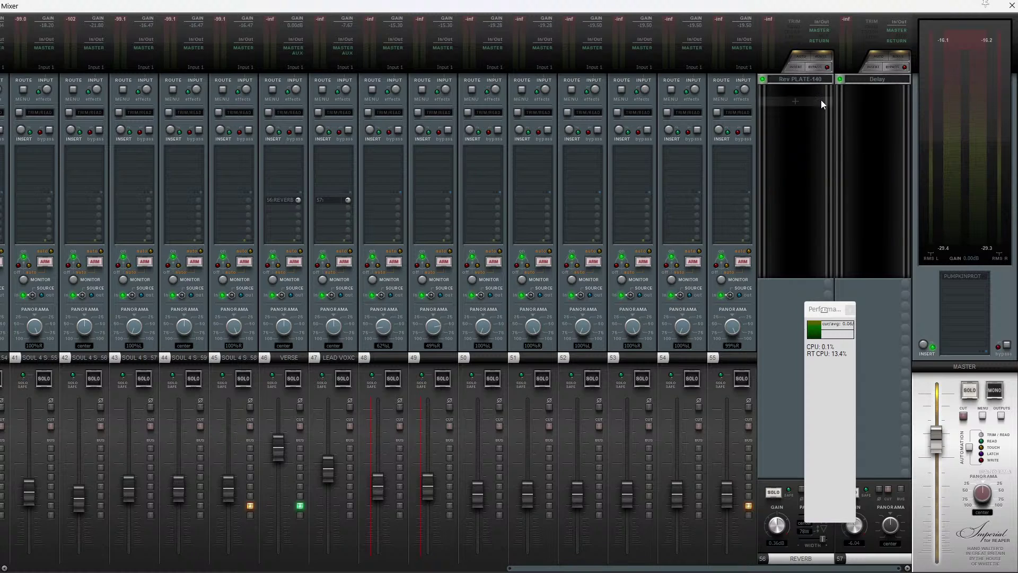
pyautogui.keyDown('alt'); pyautogui.click(790, 78); pyautogui.keyUp('alt')
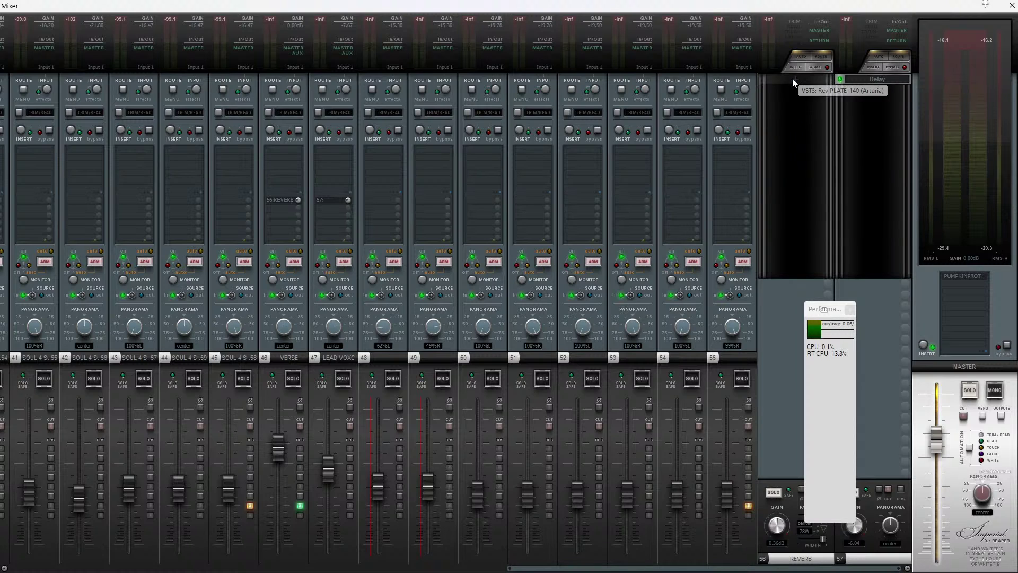
pyautogui.keyDown('alt'); pyautogui.click(860, 83); pyautogui.keyUp('alt')
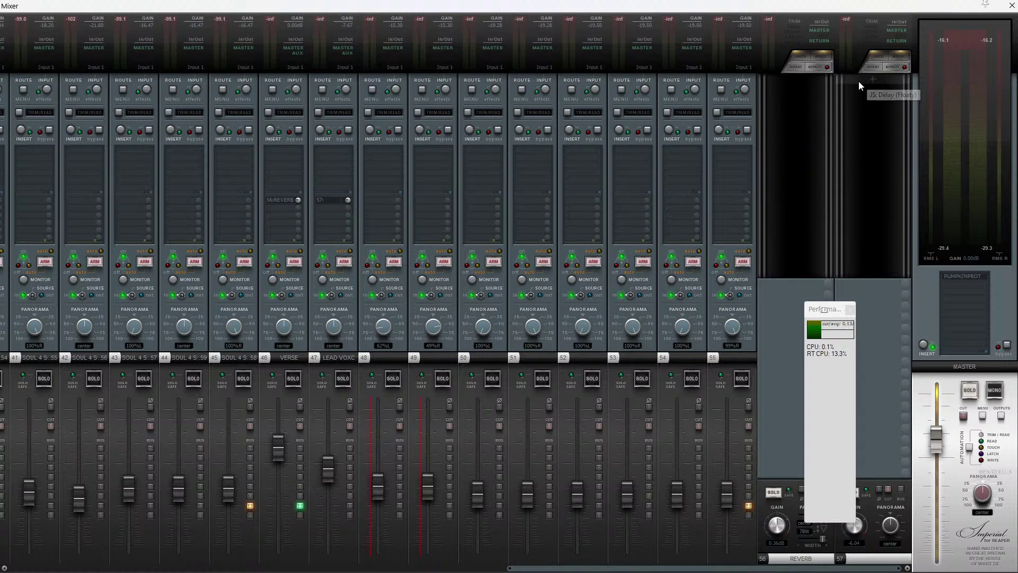
# Step: Open PUMPKINPROT on the master track and disable and re-enable it to compare the CPU load in the performance meter
pyautogui.click(949, 277)
pyautogui.moveTo(940, 14); pyautogui.dragTo(598, 57)
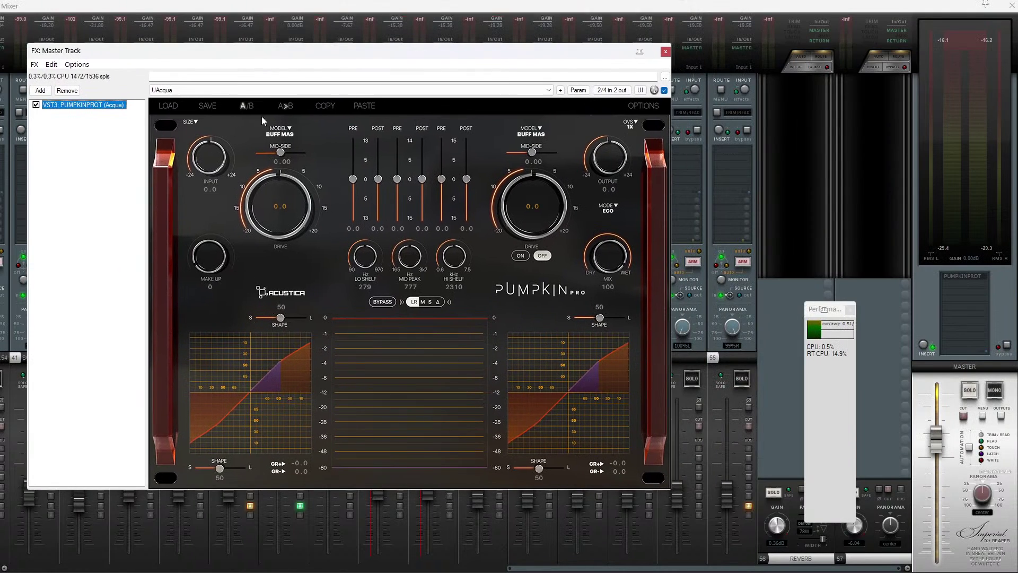
pyautogui.click(35, 106)
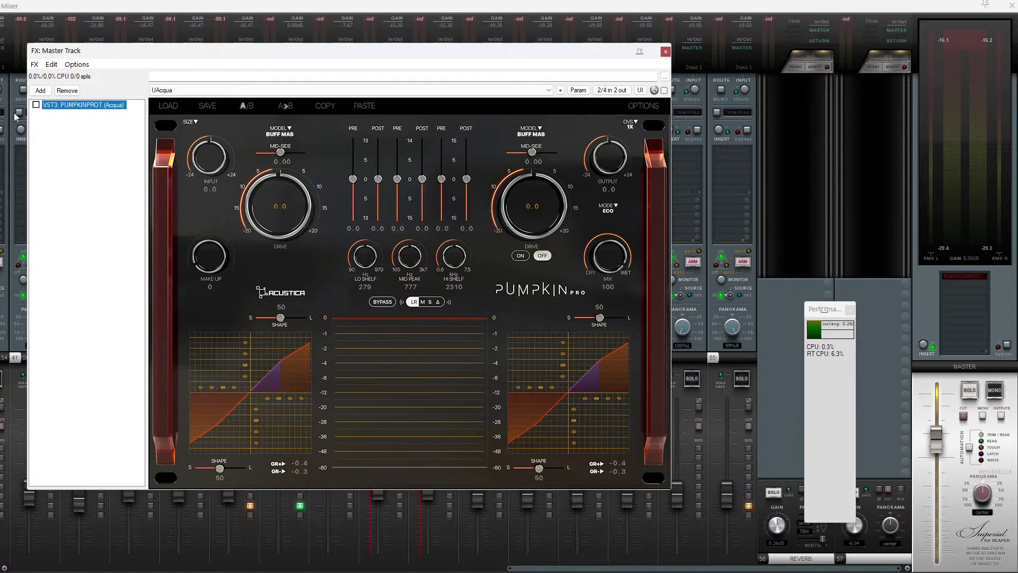
pyautogui.click(36, 105)
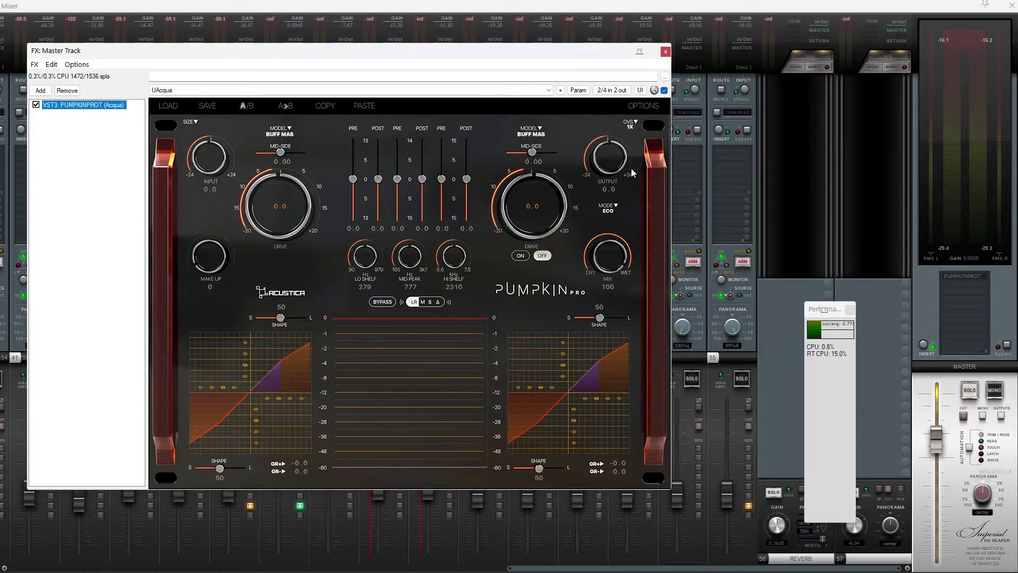
pyautogui.click(476, 108)
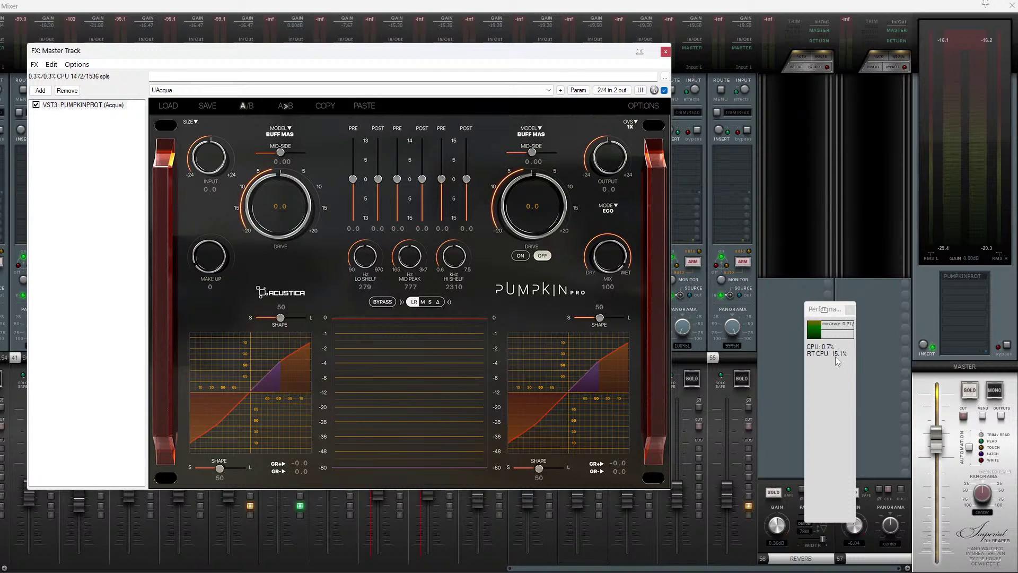
# Step: Close the master effects window and the mixer, and quit REAPER without saving SOUL4SOUL (SALT).rpp
pyautogui.click(665, 51)
pyautogui.click(1011, 5)
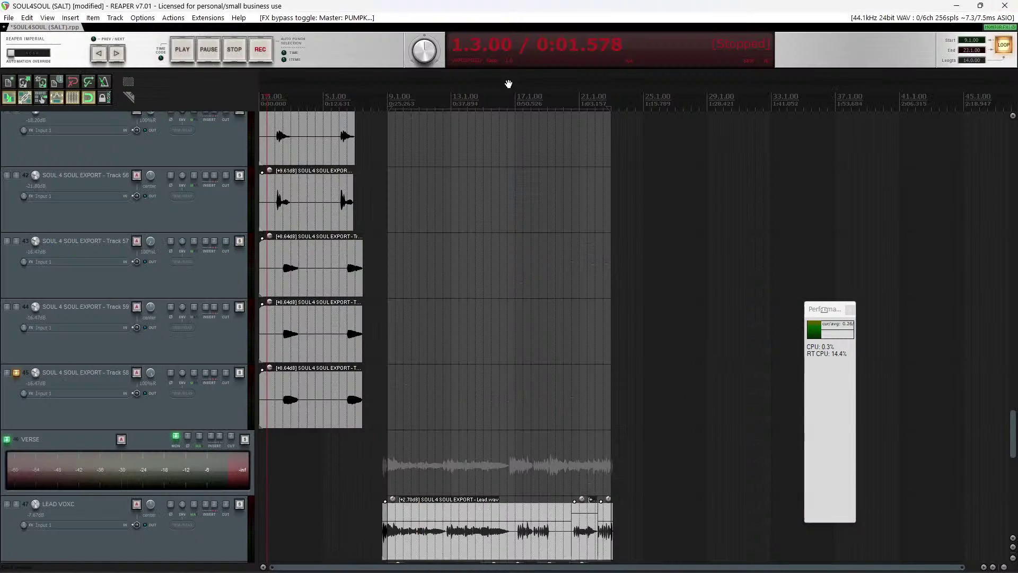
pyautogui.click(1011, 5)
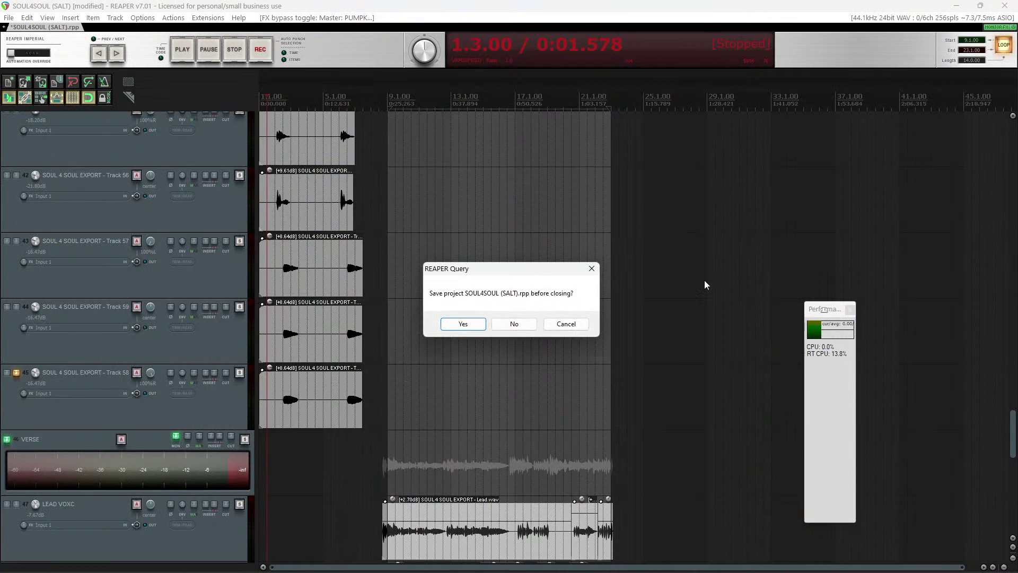
pyautogui.click(514, 324)
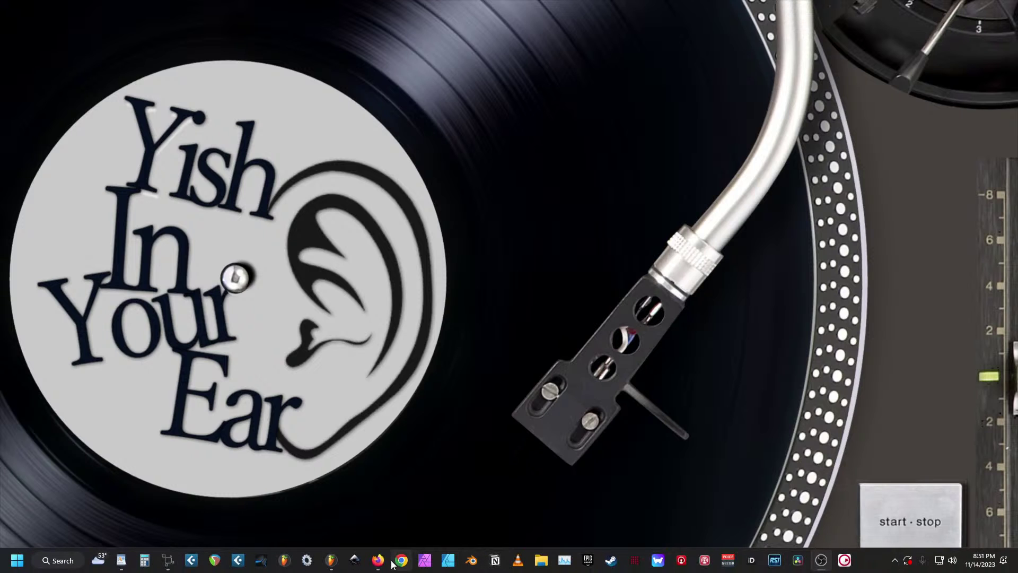
# Step: Launch Cubase 13 and continue past the Safe Mode dialog with the current program preferences
pyautogui.click(331, 560)
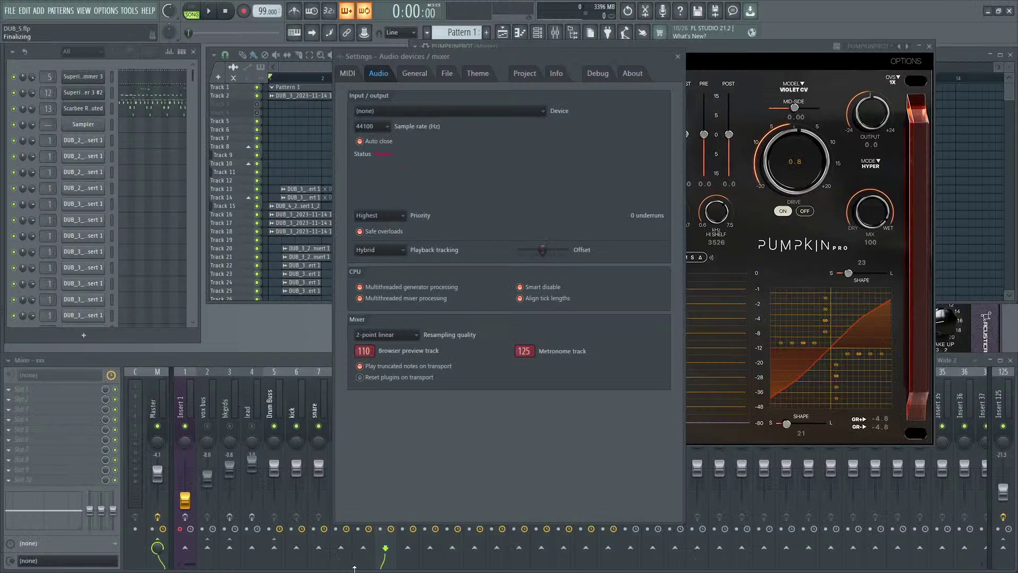
pyautogui.press('super')
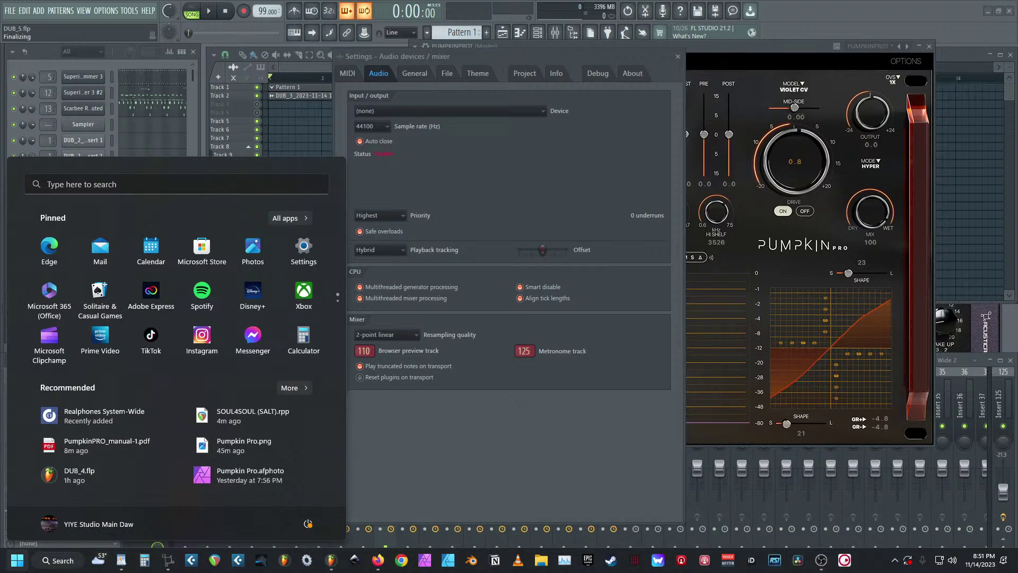
pyautogui.click(238, 560)
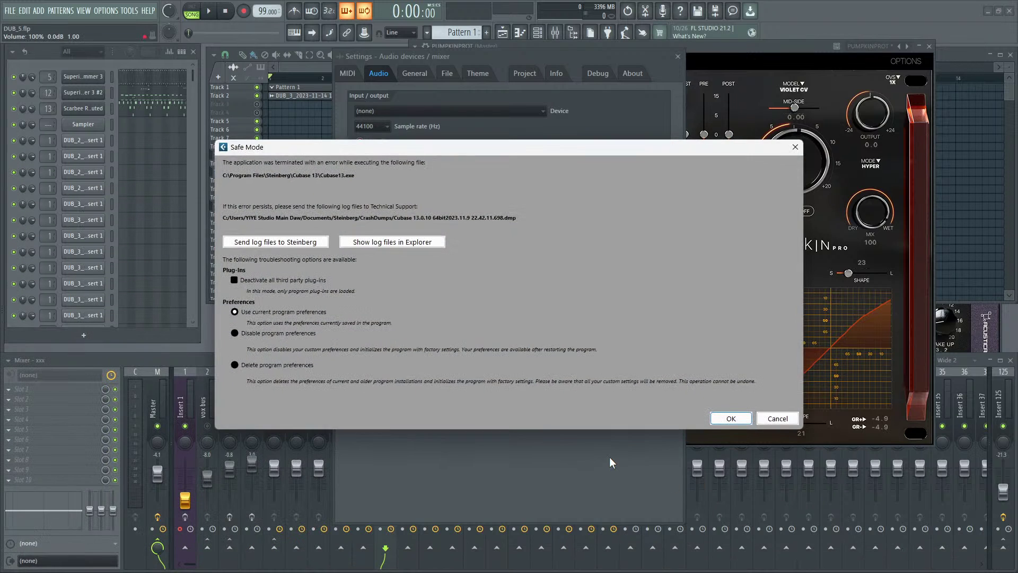
pyautogui.click(728, 421)
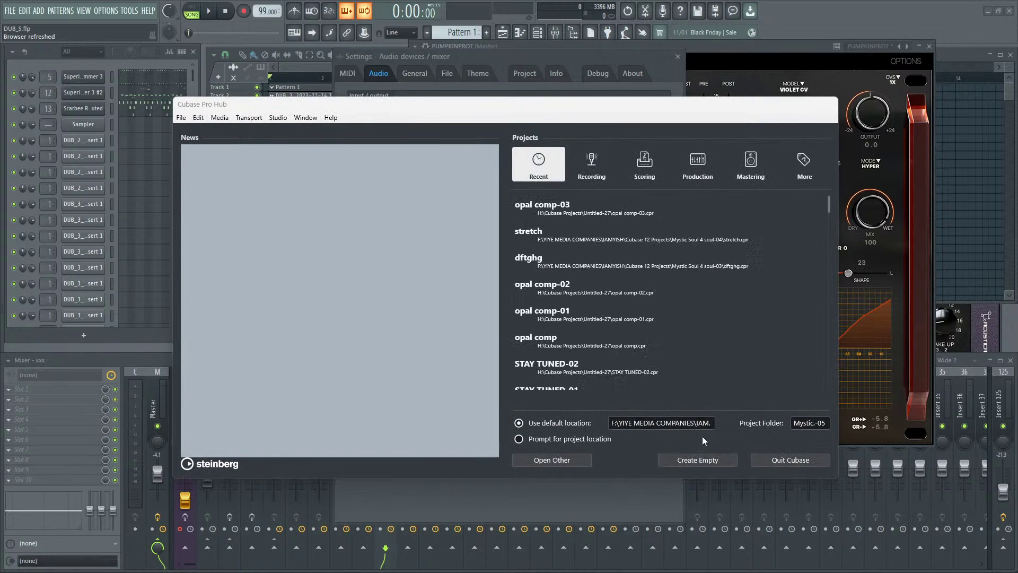
# Step: Open the recent project opal comp-03, clear FL Studio off the screen, and dismiss the missing samples and Groove Agent SE windows
pyautogui.doubleClick(570, 210)
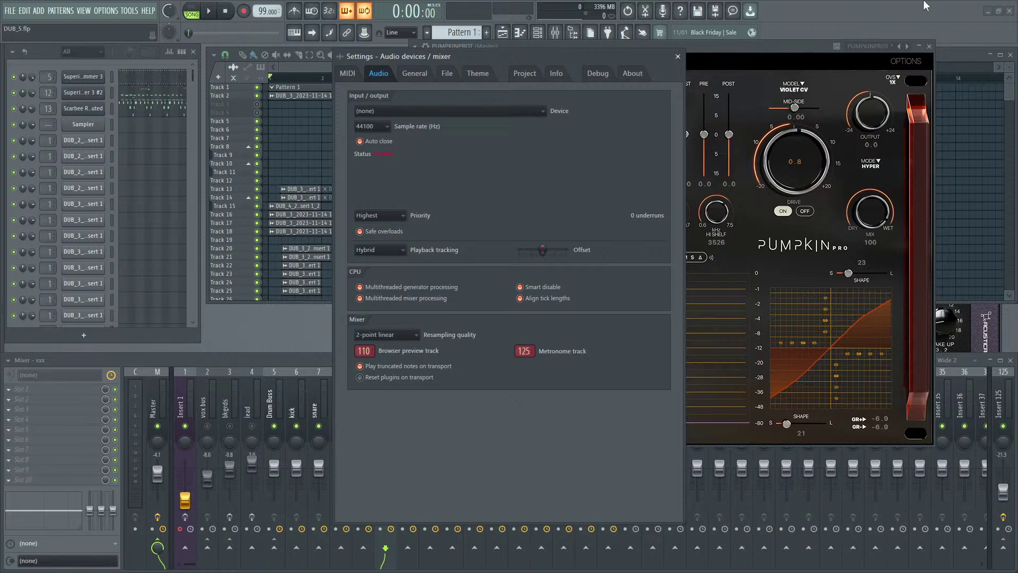
pyautogui.click(995, 10)
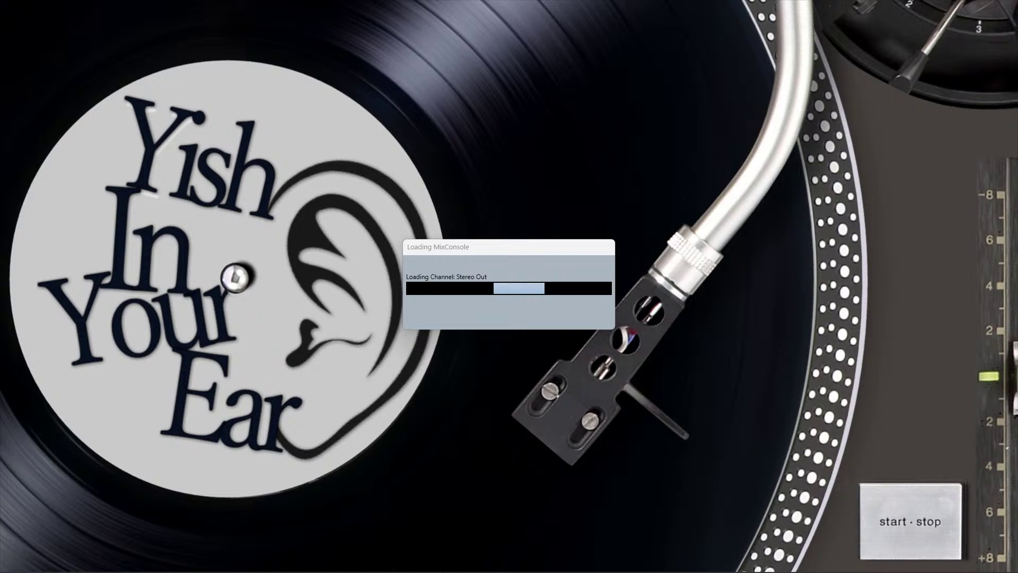
pyautogui.moveTo(424, 569)
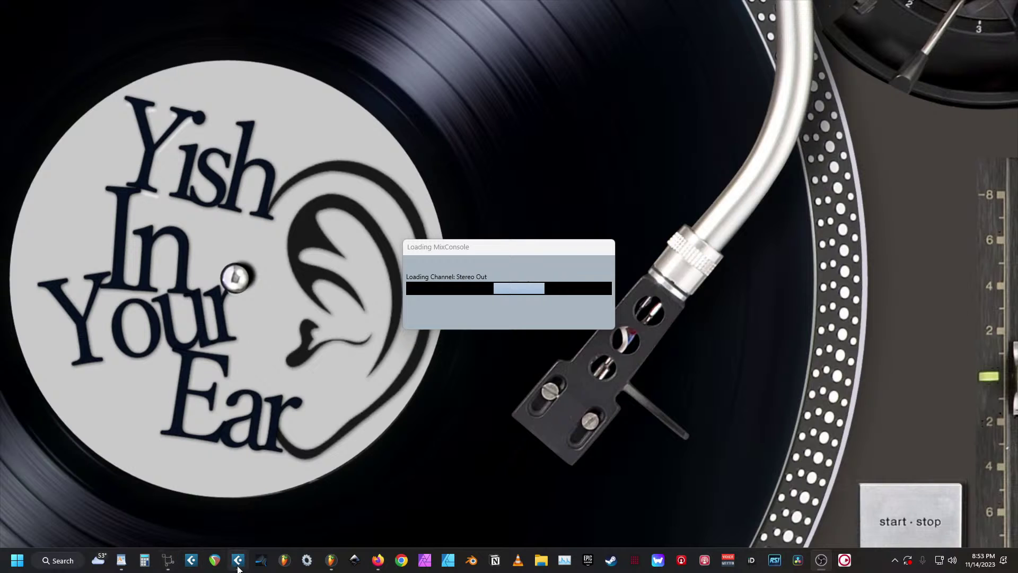
pyautogui.moveTo(244, 568)
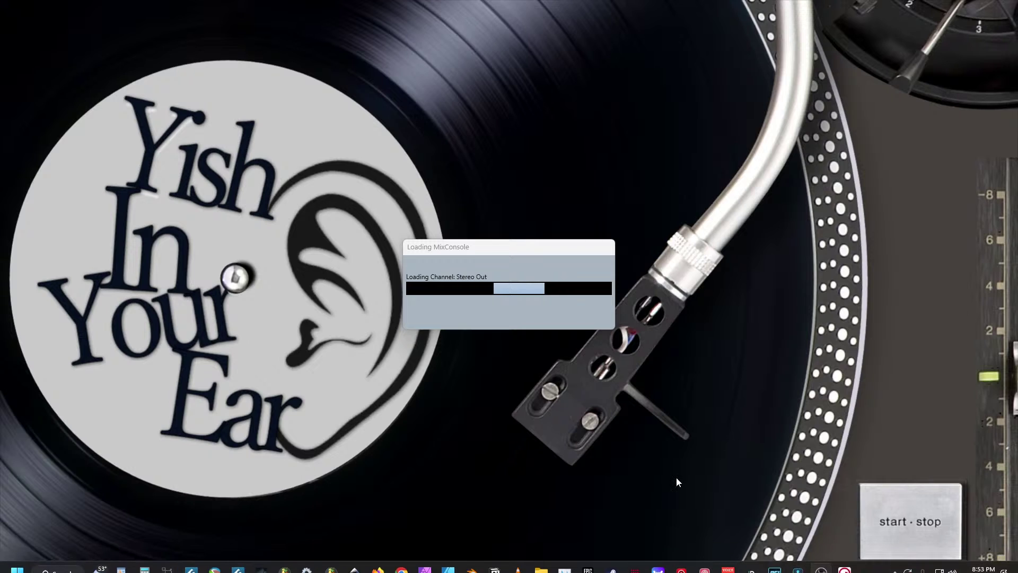
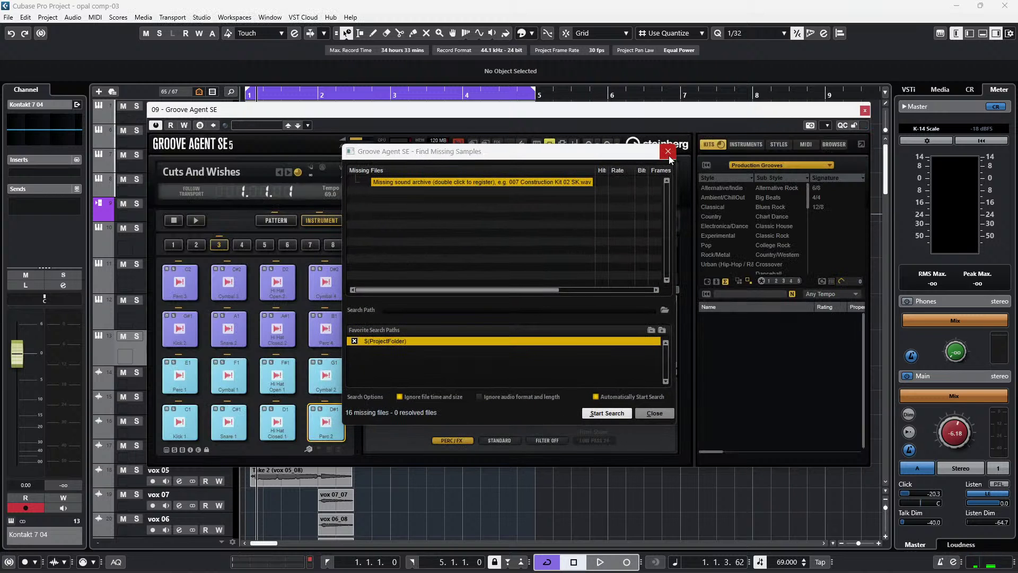
pyautogui.click(668, 152)
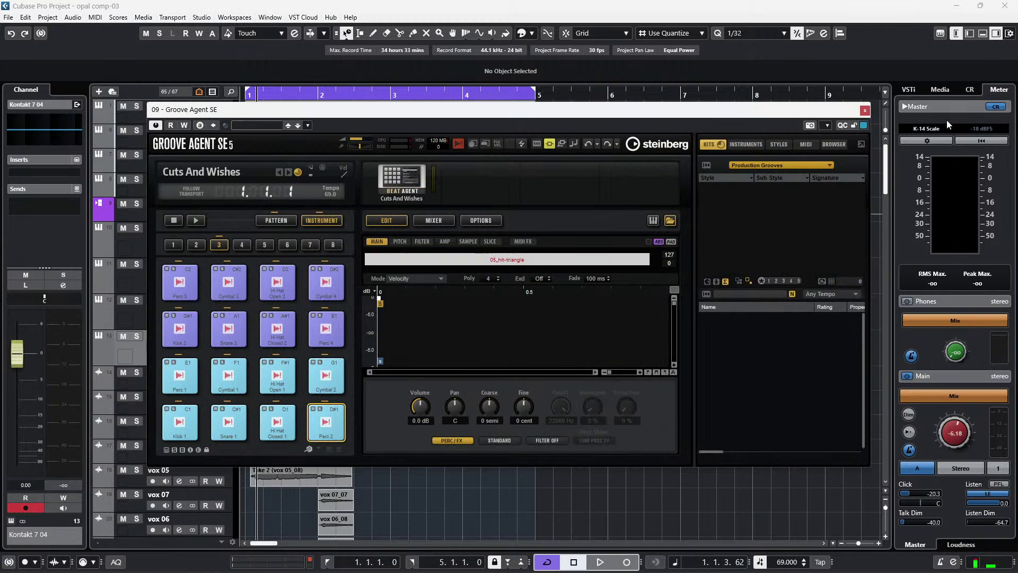
pyautogui.click(864, 110)
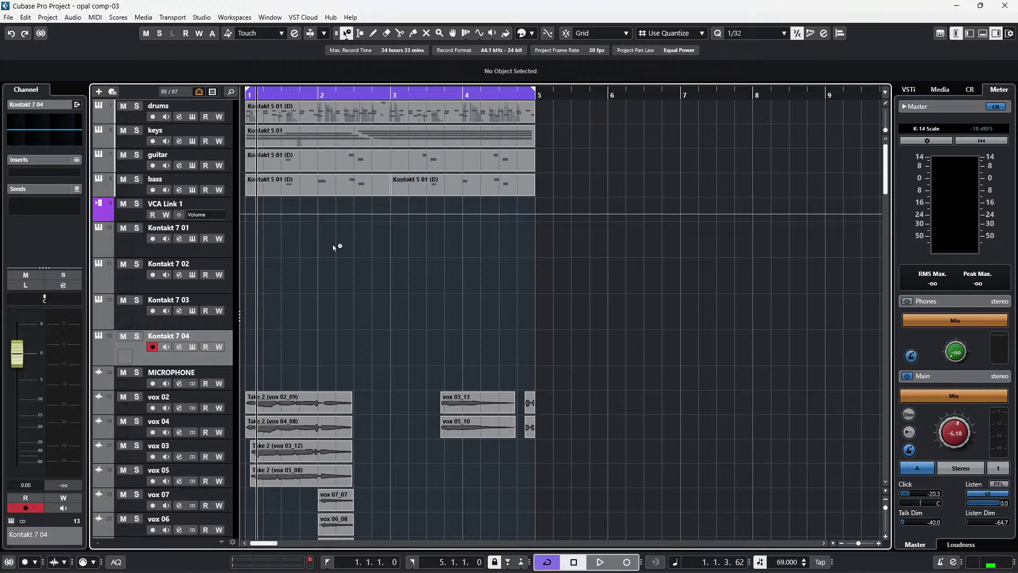
# Step: Look through the opal comp-03 track list and inspect the track type filter
pyautogui.scroll(-20, 334, 247)
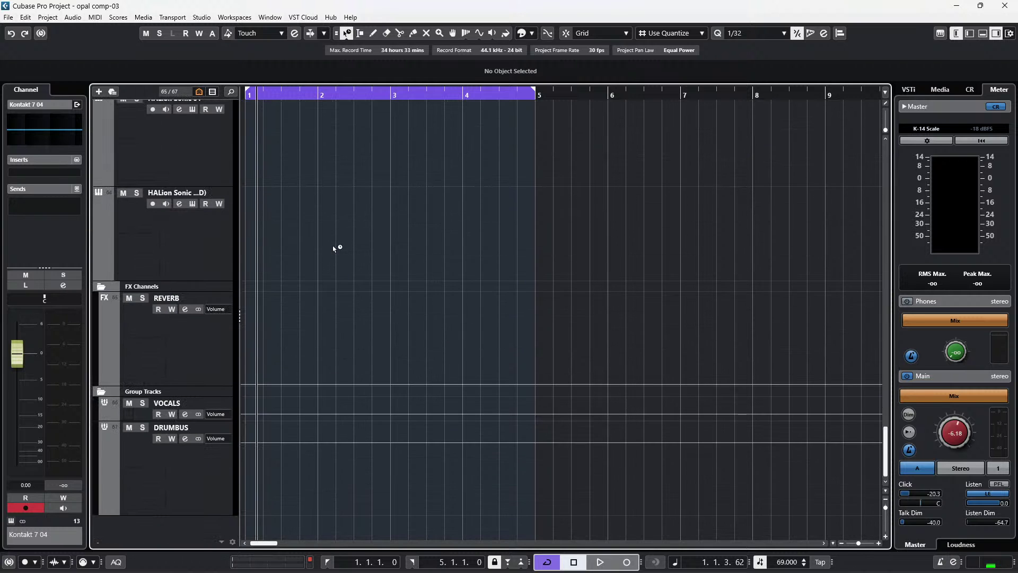
pyautogui.scroll(20, 334, 247)
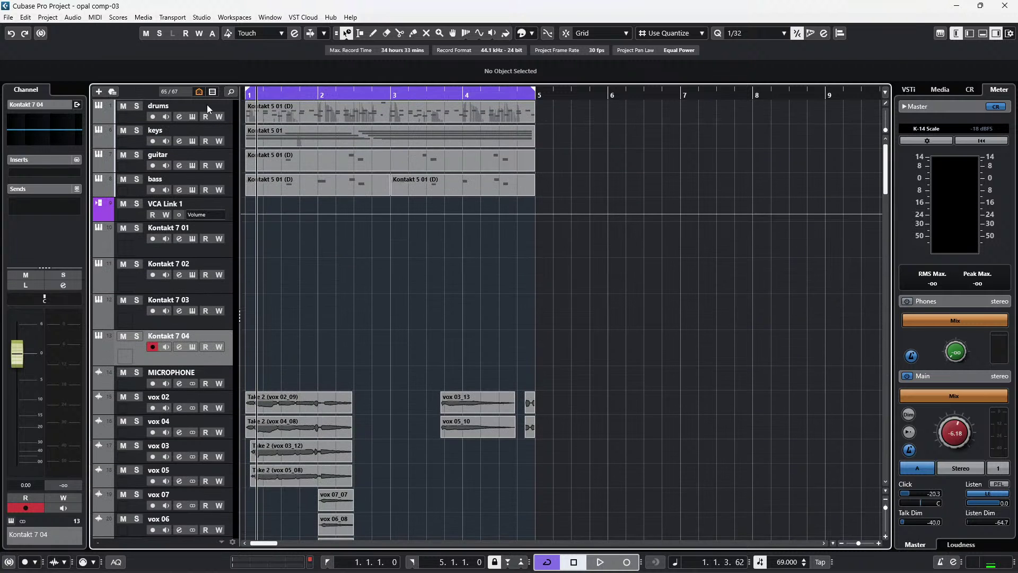
pyautogui.click(215, 91)
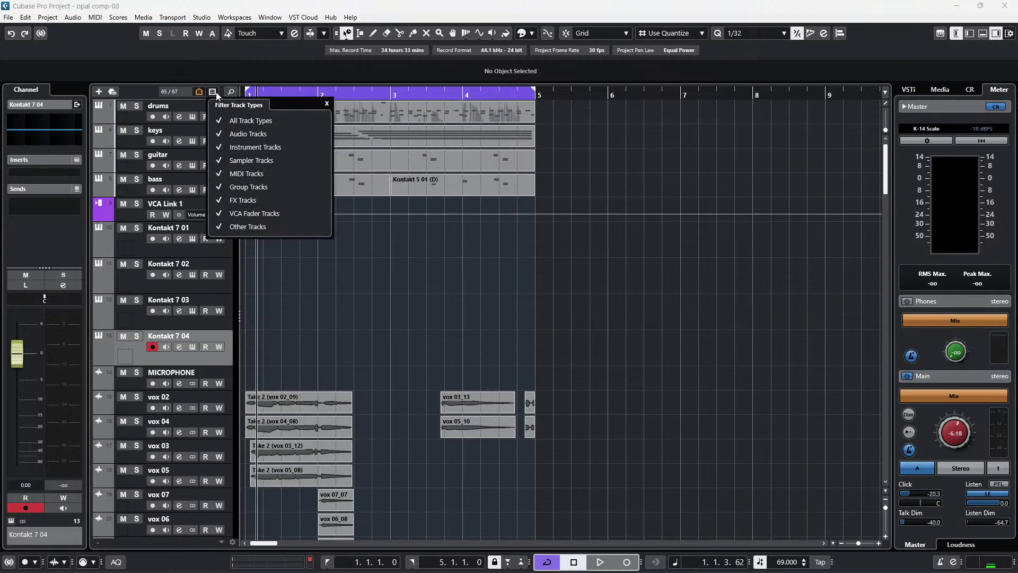
pyautogui.click(726, 52)
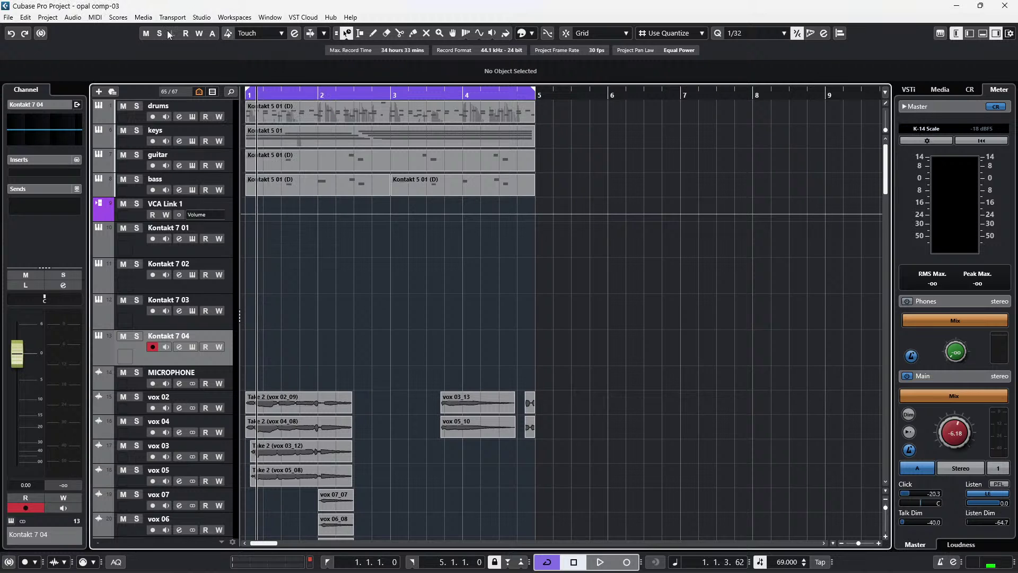
# Step: Create a new empty Cubase project
pyautogui.click(8, 19)
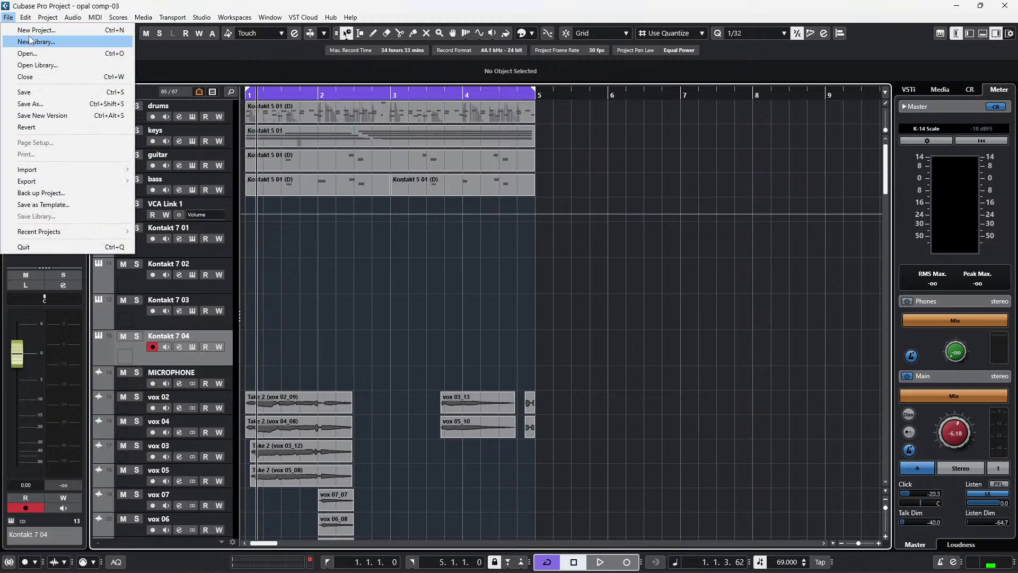
pyautogui.click(31, 30)
pyautogui.click(705, 465)
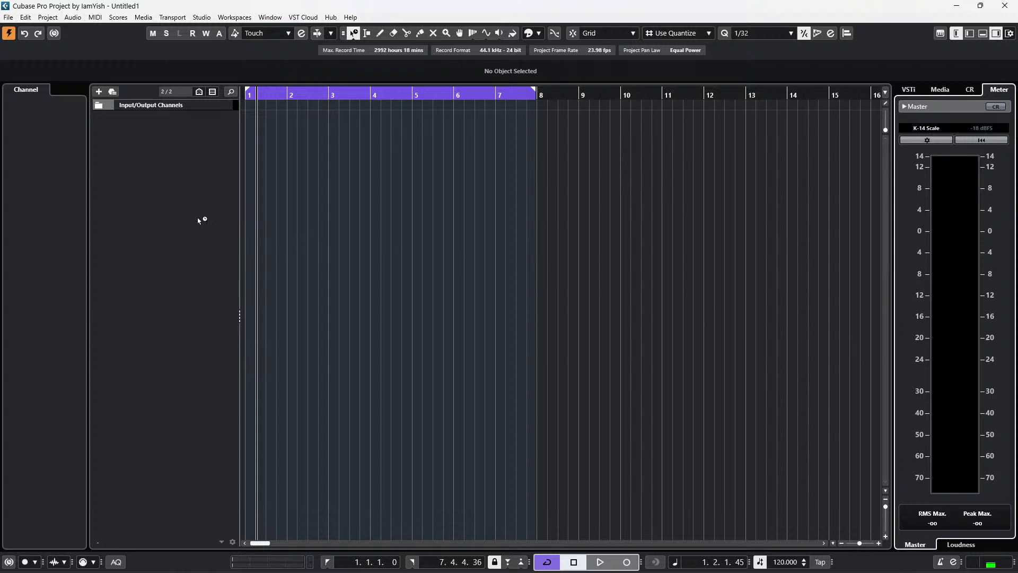
# Step: Add a MIDI track and one stereo audio track routed to Stereo Out in the empty project
pyautogui.doubleClick(184, 158)
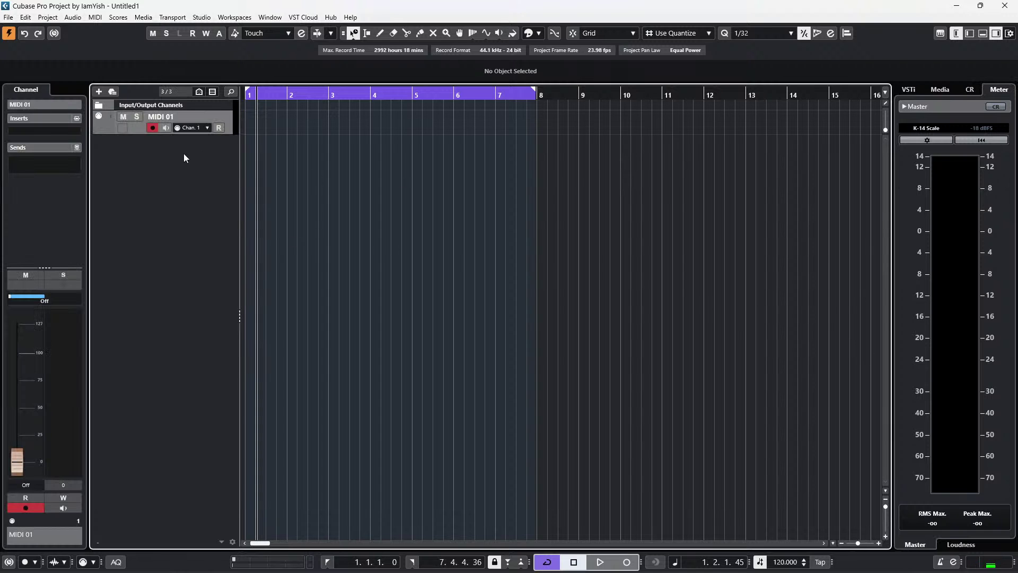
pyautogui.rightClick(177, 185)
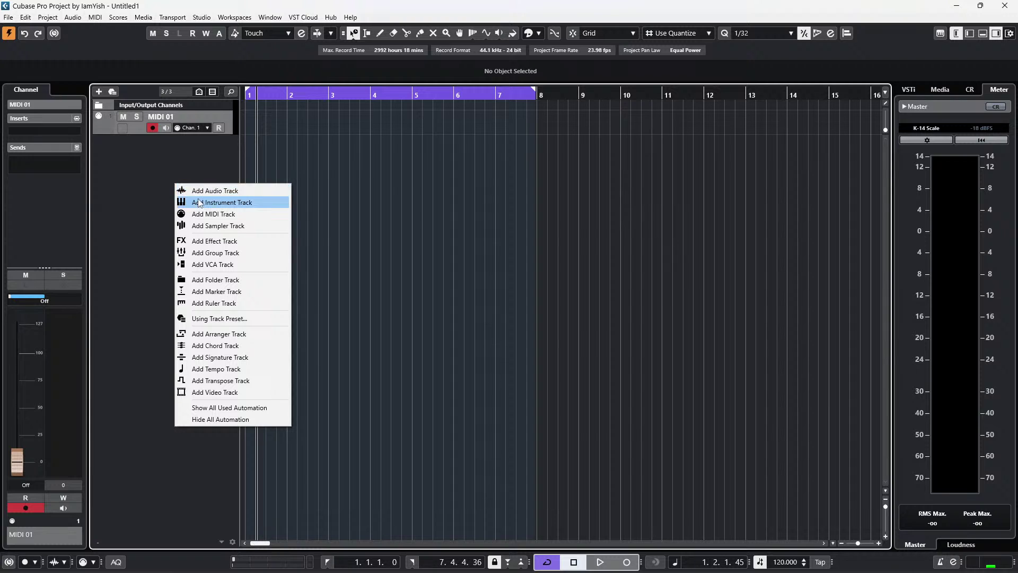
pyautogui.click(213, 191)
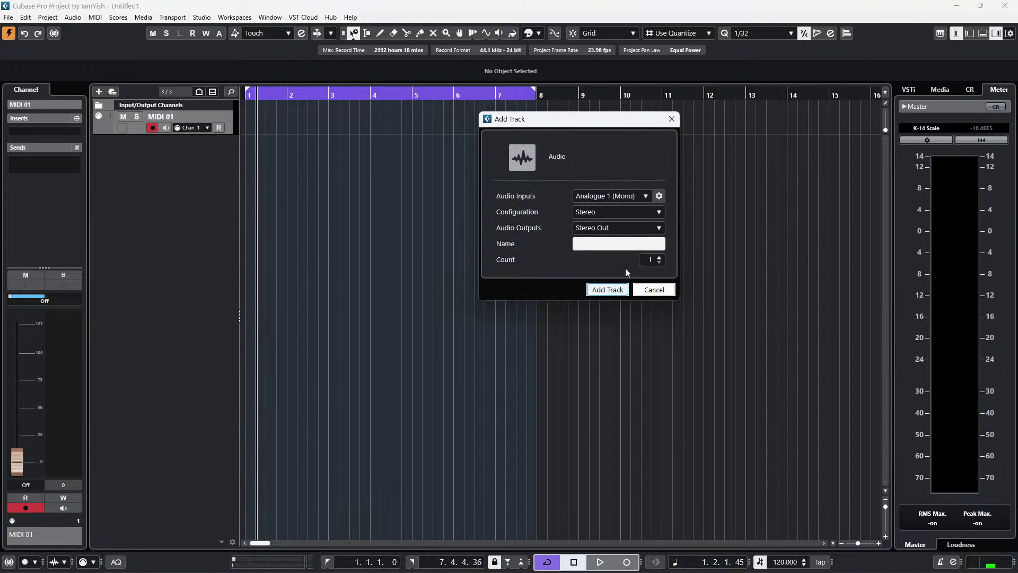
pyautogui.click(608, 289)
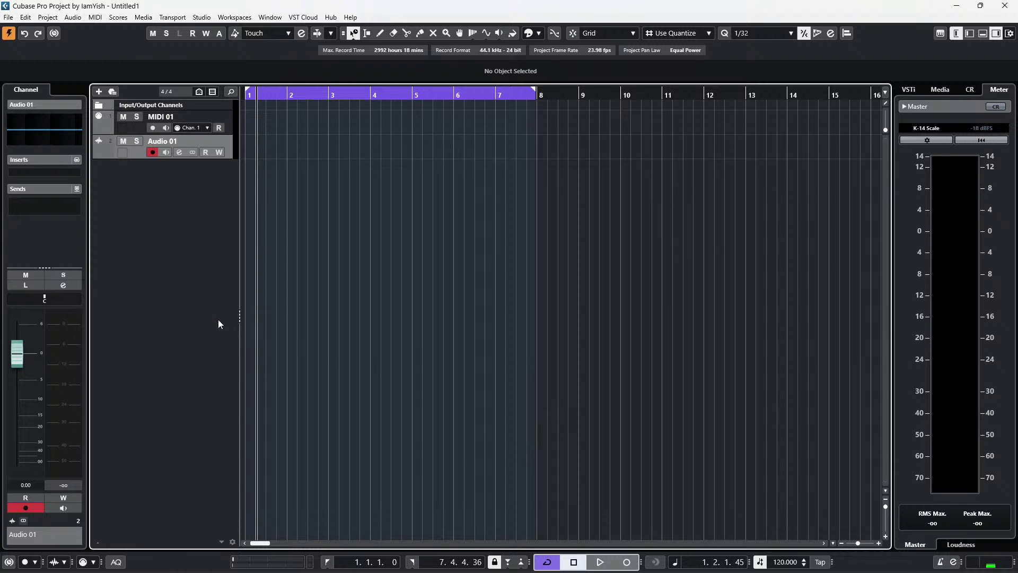
# Step: Show the Audio Performance meter and move it clear of the Control Room and metering area
pyautogui.click(65, 17)
pyautogui.moveTo(47, 17)
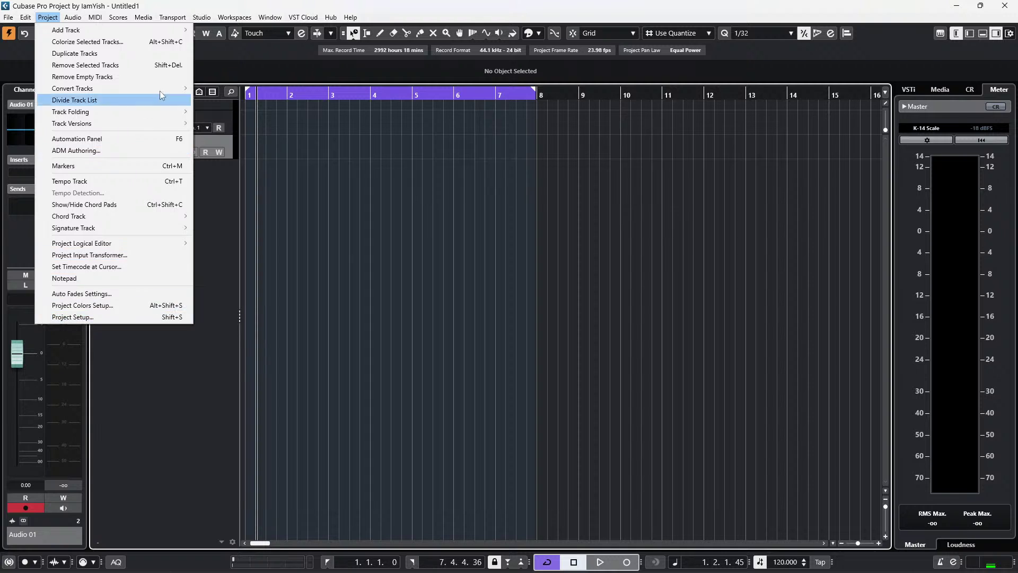
pyautogui.moveTo(207, 21)
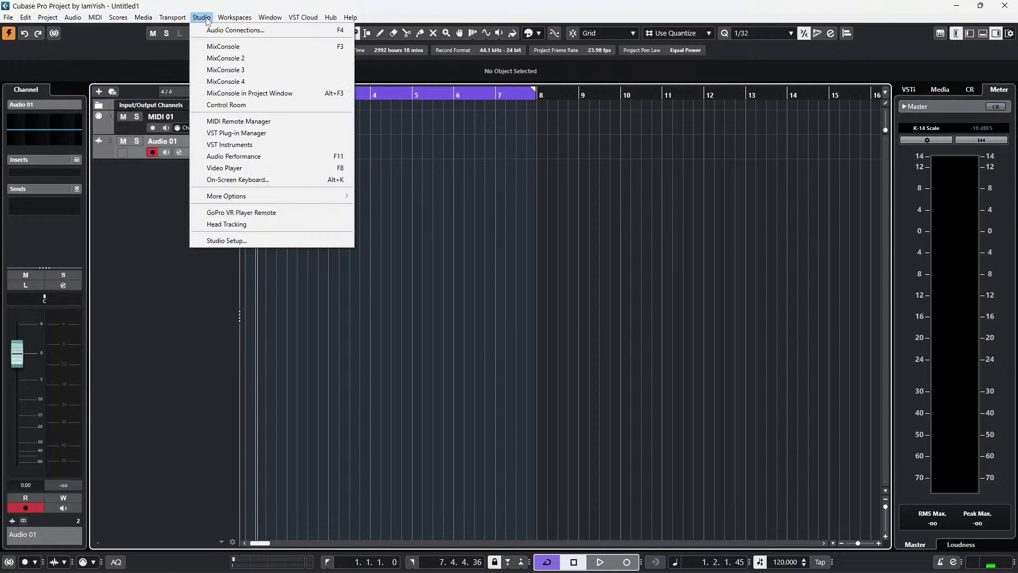
pyautogui.click(250, 157)
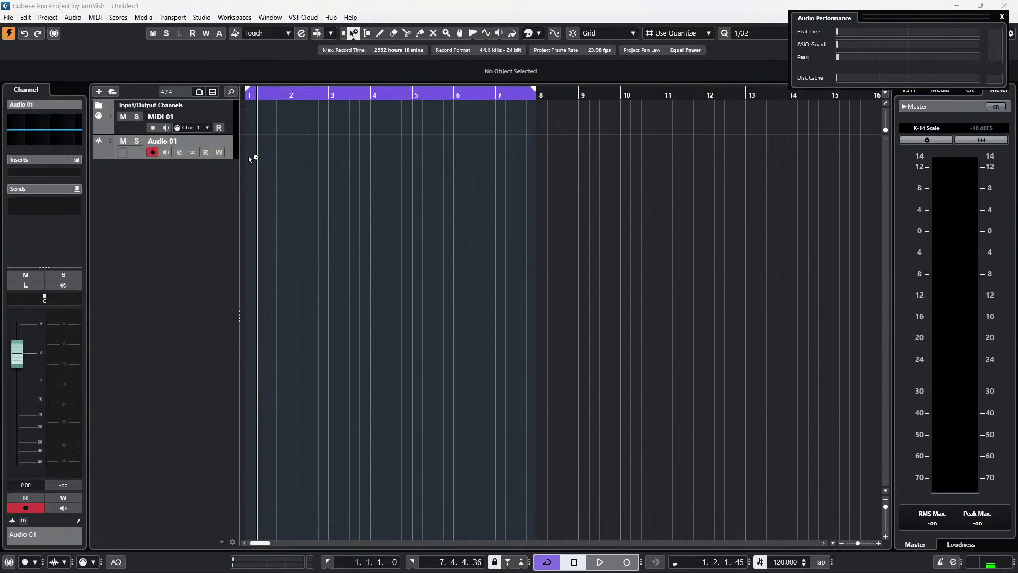
pyautogui.click(202, 18)
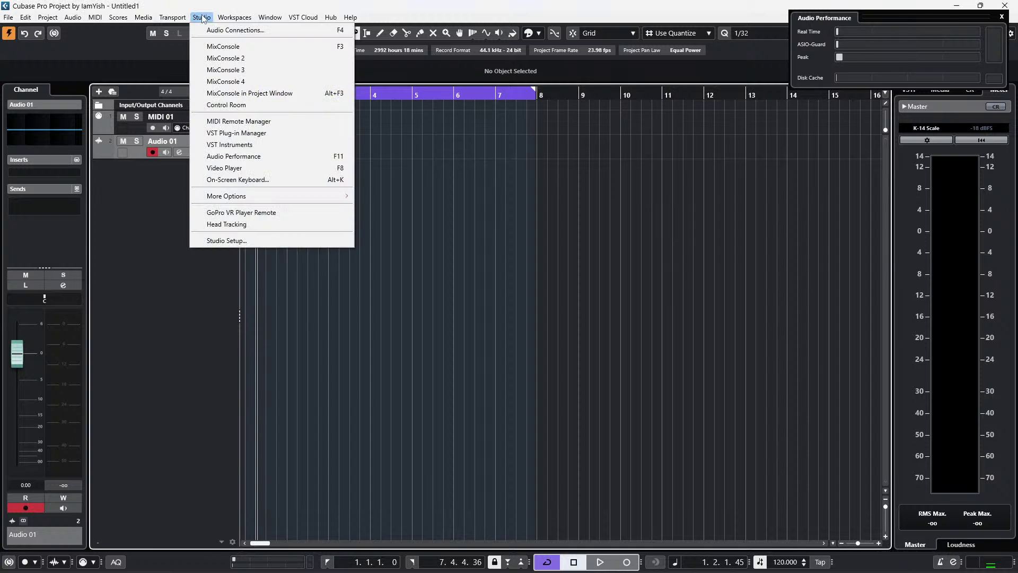
pyautogui.click(202, 19)
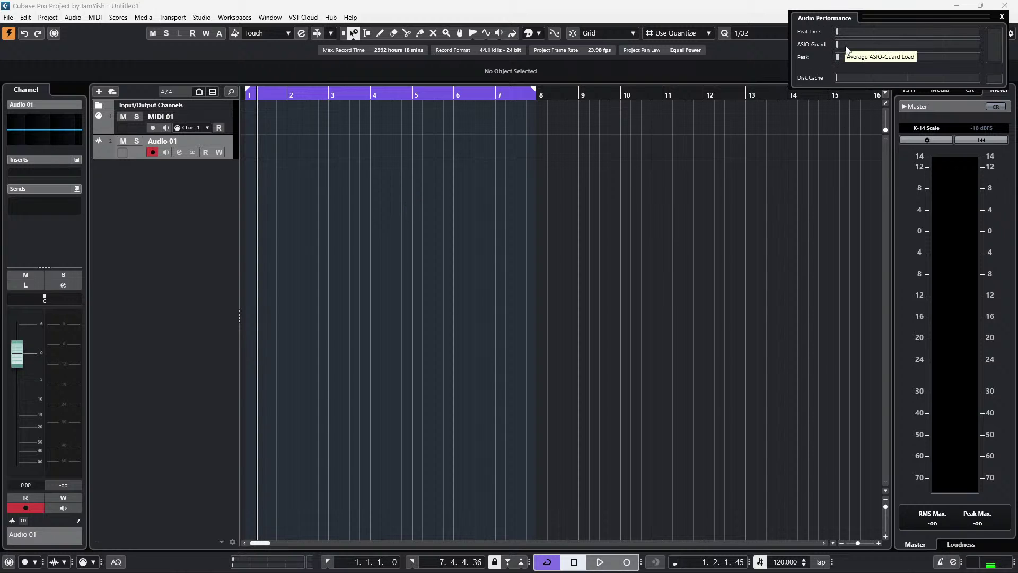
pyautogui.moveTo(897, 15); pyautogui.dragTo(712, 31)
# Step: Examine which plugins are loaded in the Control Room's main inserts
pyautogui.click(968, 91)
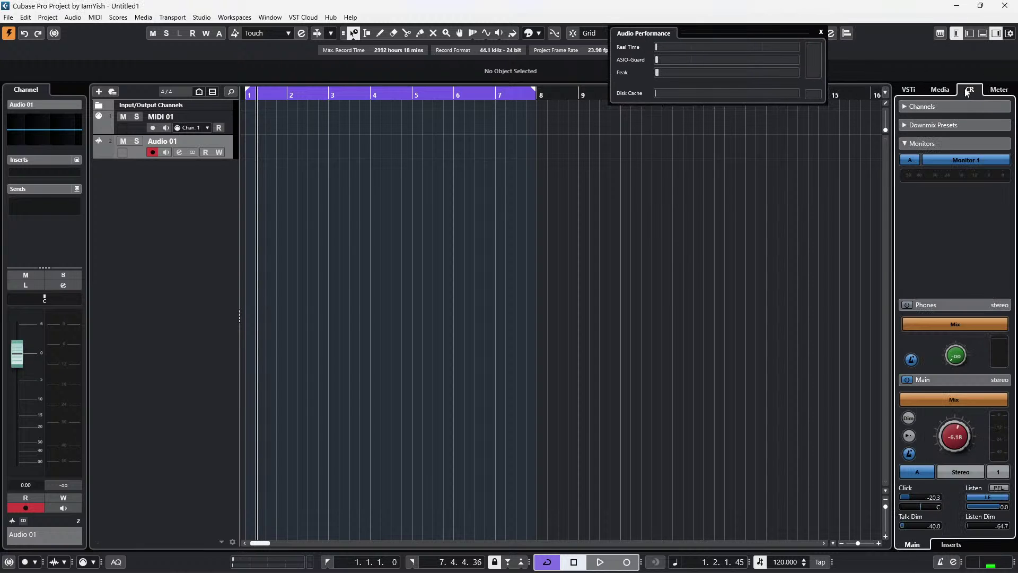
pyautogui.click(951, 546)
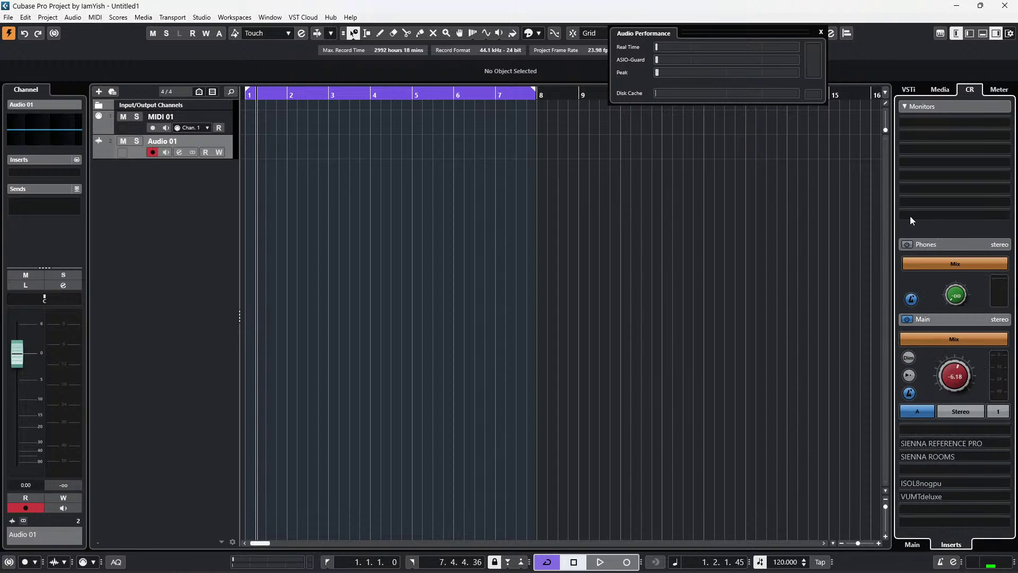
pyautogui.moveTo(936, 441)
# Step: Insert PUMPKINPROT in the MixConsole's Stereo Out channel and move its window so the Audio Performance meter is uncovered
pyautogui.press('F3')
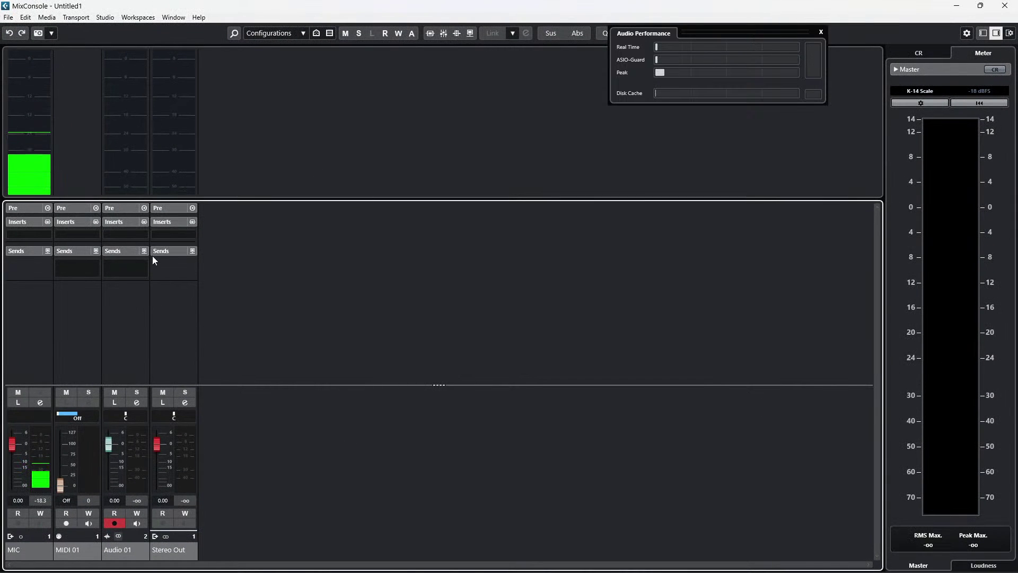
pyautogui.click(174, 235)
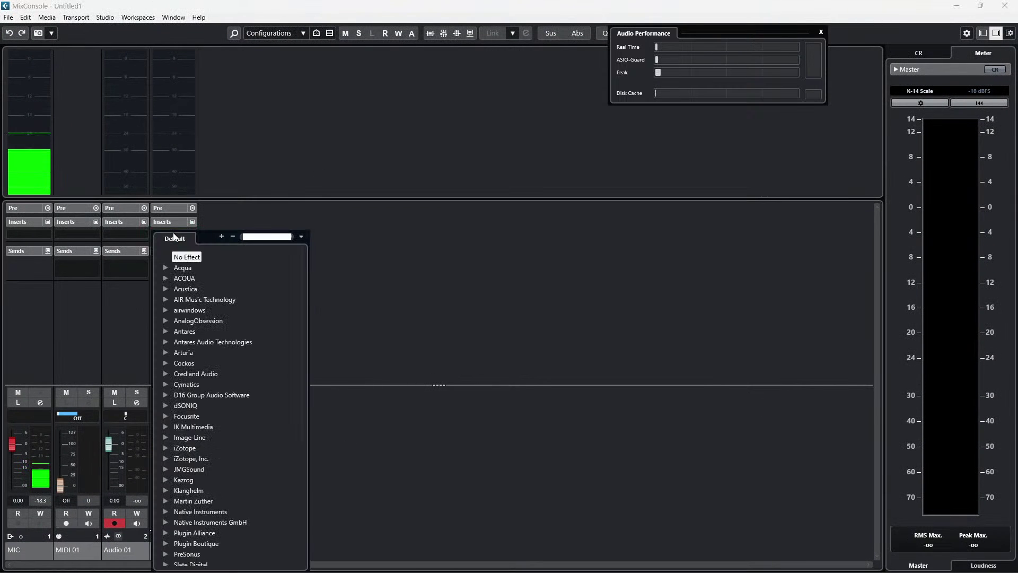
pyautogui.write('PUMPKIN')
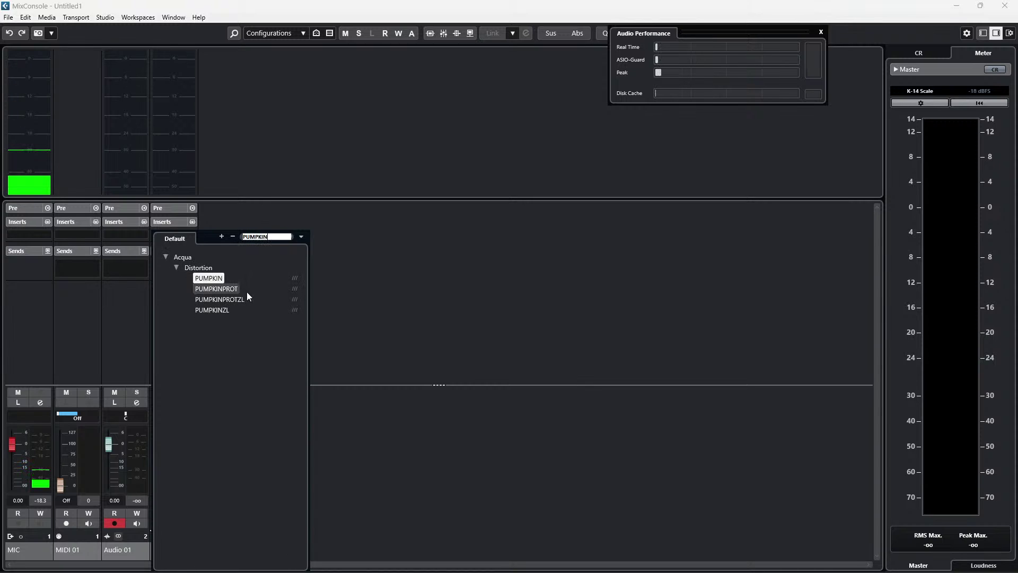
pyautogui.click(218, 290)
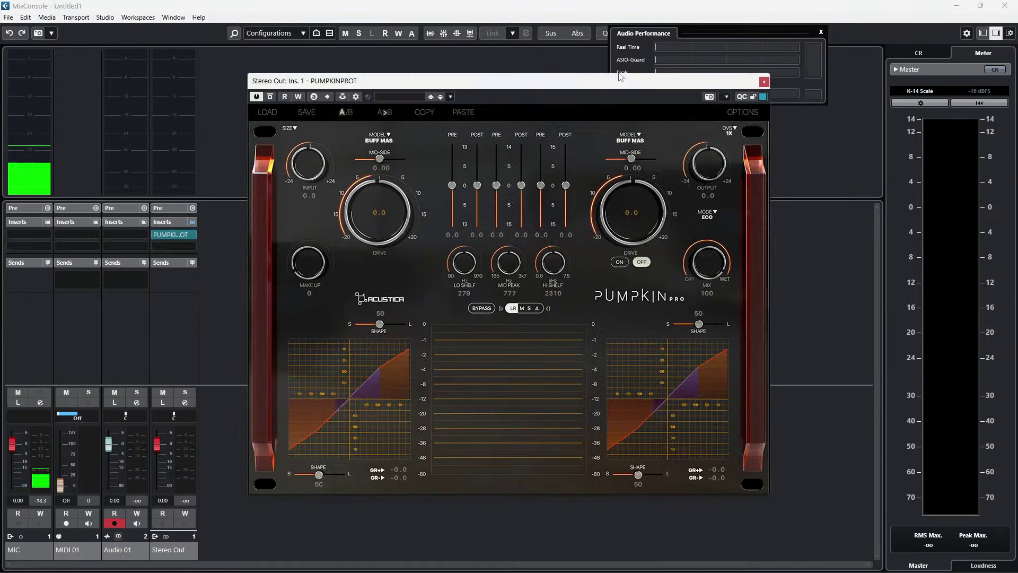
pyautogui.moveTo(594, 86); pyautogui.dragTo(603, 137)
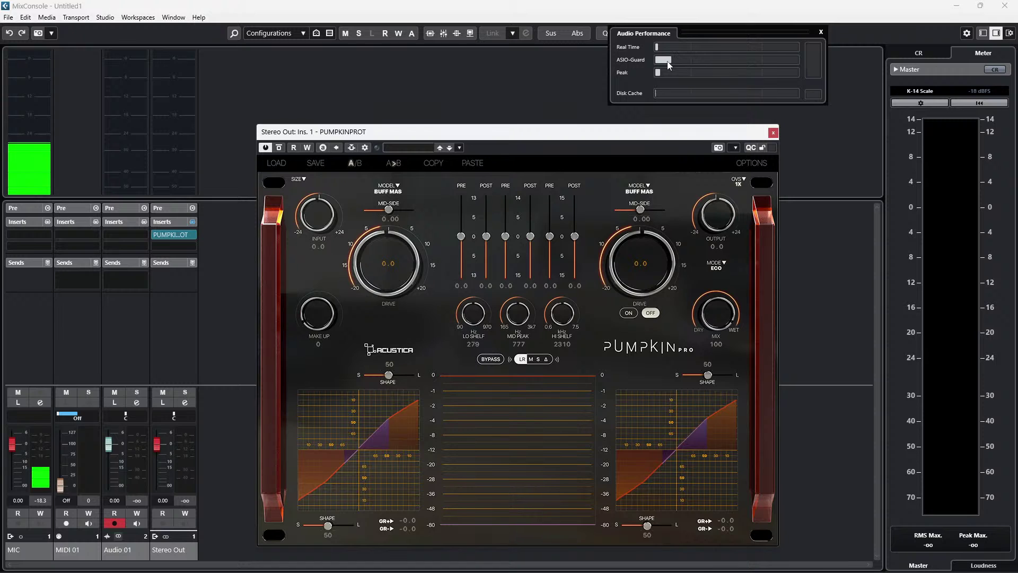
# Step: Set PUMPKIN PRO's oversampling to 8X AA and switch its second drive stage on, toggling it to compare the CPU load
pyautogui.click(743, 183)
pyautogui.click(766, 255)
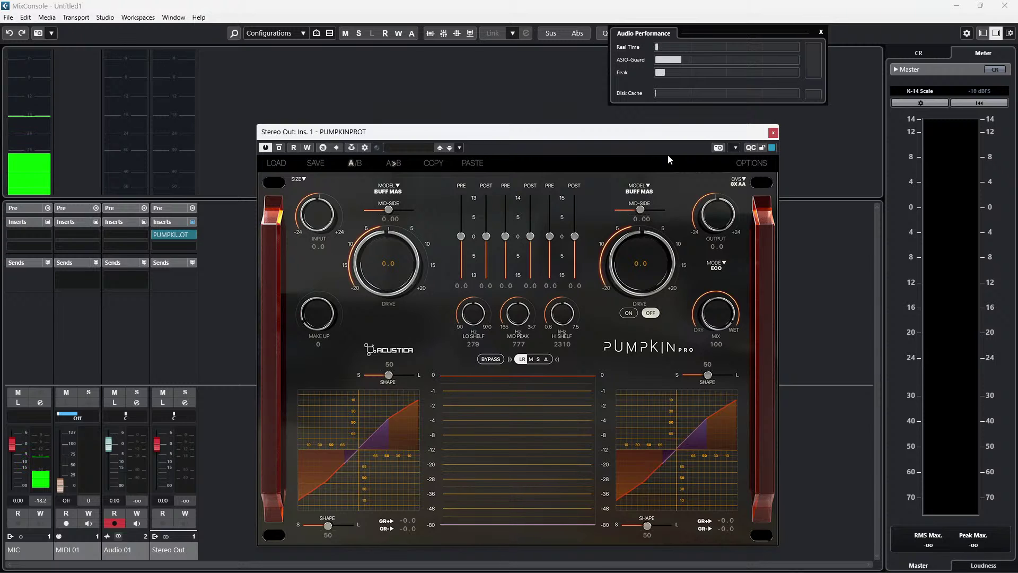
pyautogui.click(629, 313)
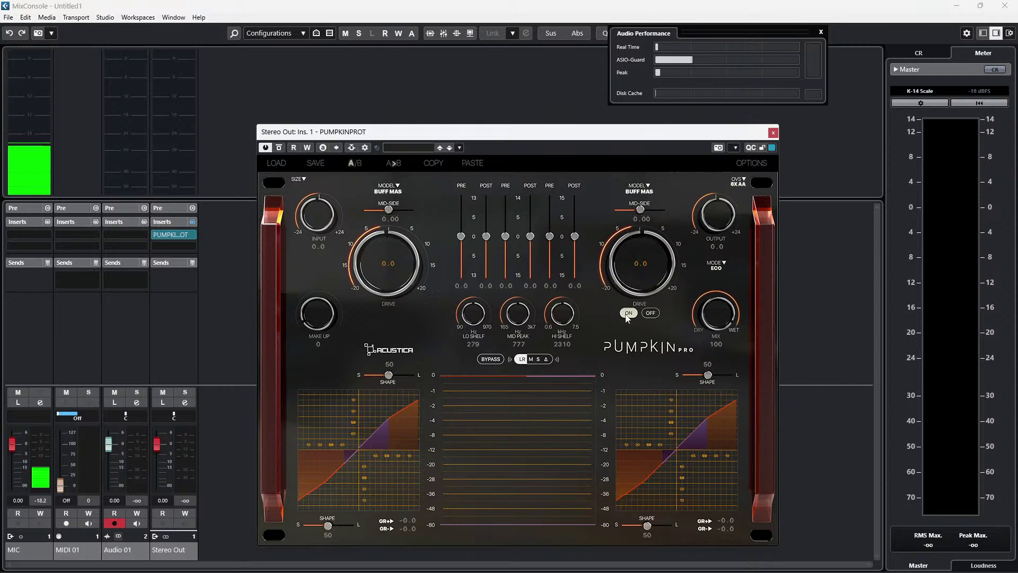
pyautogui.click(650, 313)
pyautogui.click(629, 313)
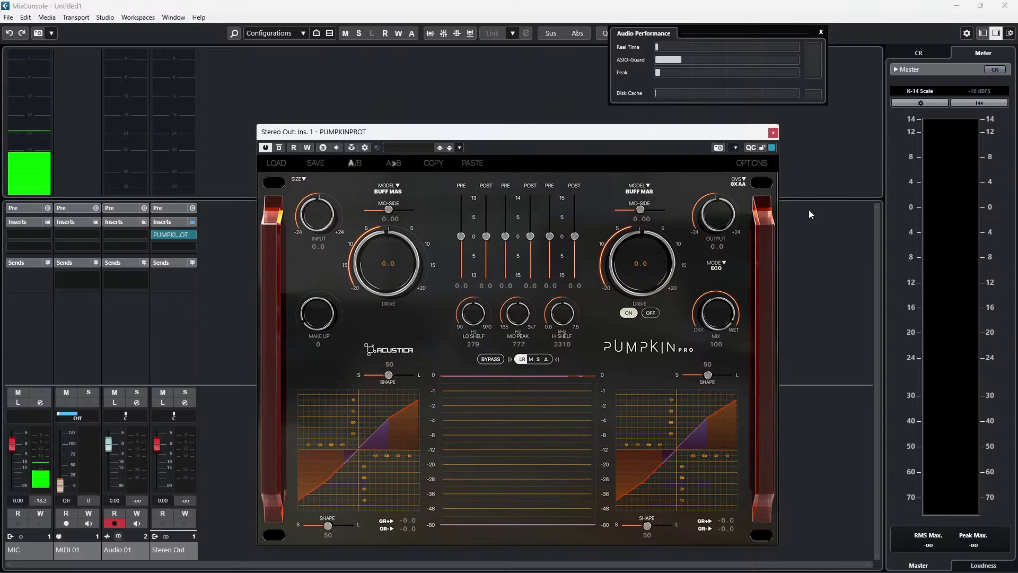
# Step: Set PUMPKIN PRO's oversampling to 1X, and close the plugin window and the MixConsole
pyautogui.click(743, 183)
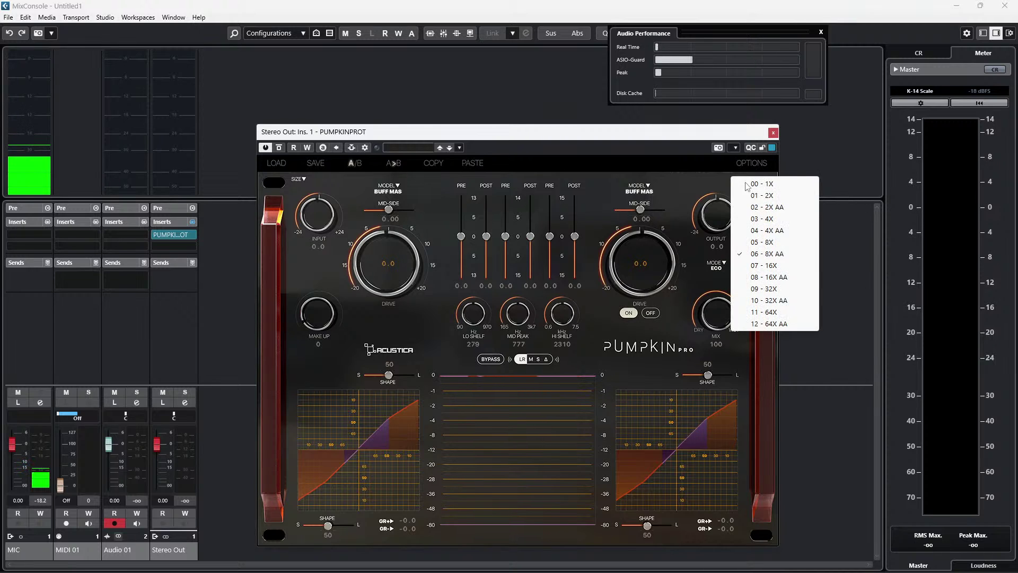
pyautogui.click(785, 189)
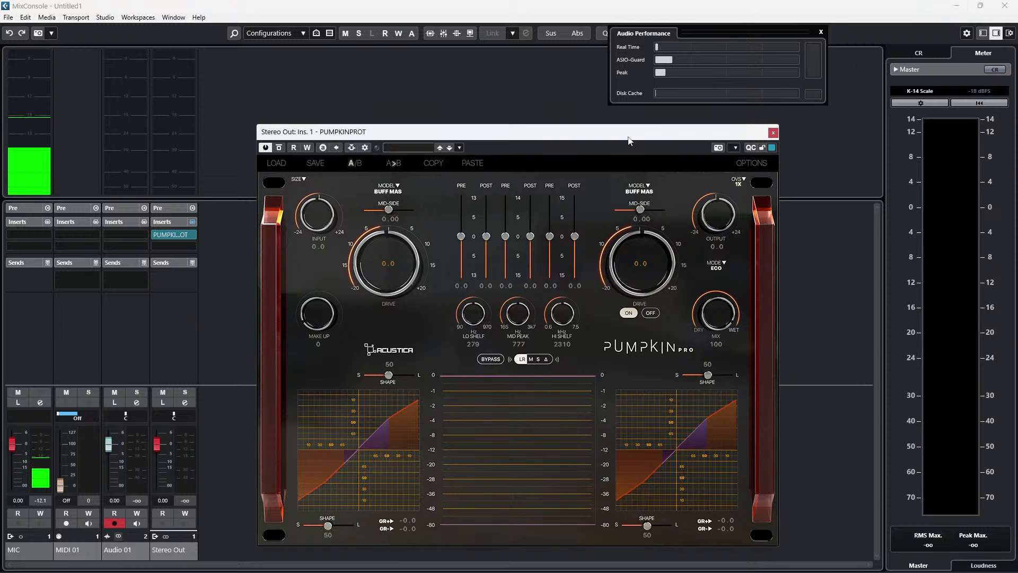
pyautogui.moveTo(628, 139); pyautogui.dragTo(514, 26)
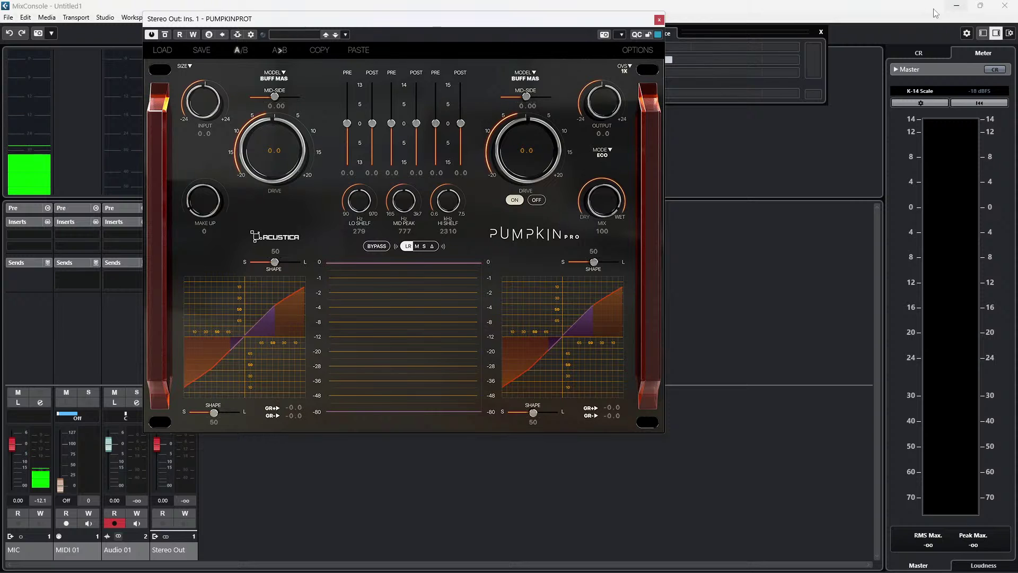
pyautogui.click(659, 20)
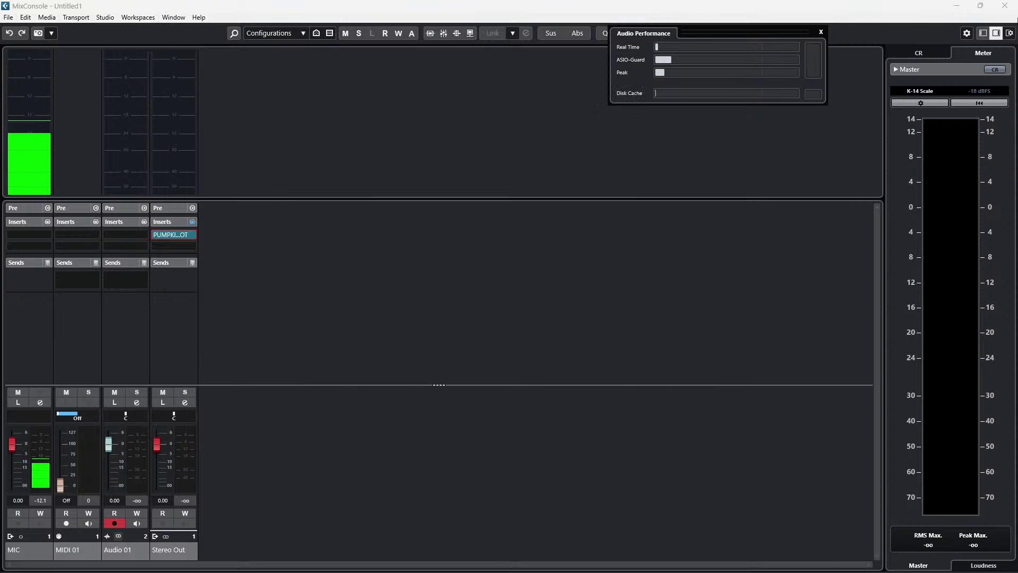
pyautogui.click(1005, 5)
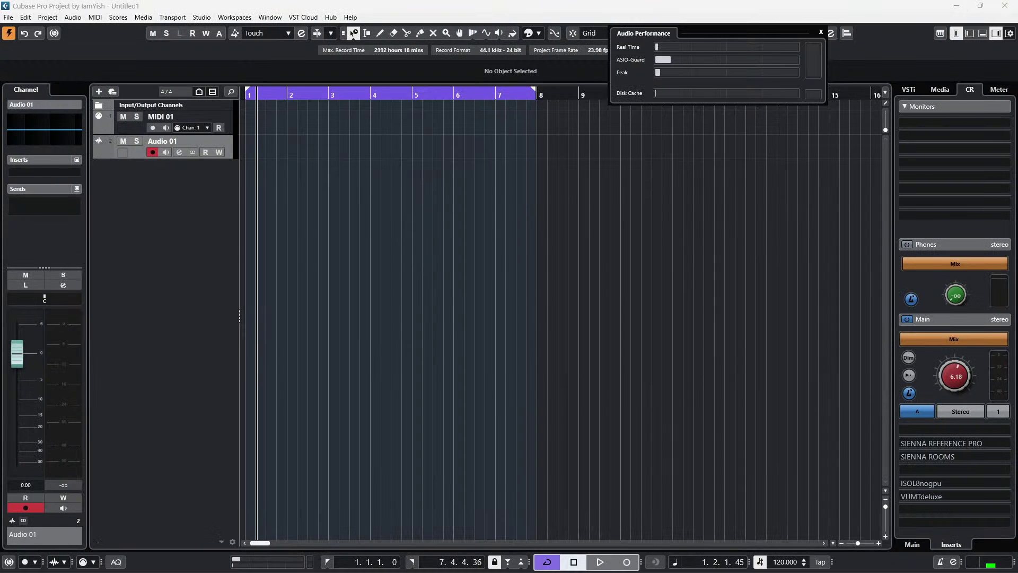
# Step: Close the untitled project and opal comp-03 without saving either, and quit Cubase
pyautogui.click(1011, 5)
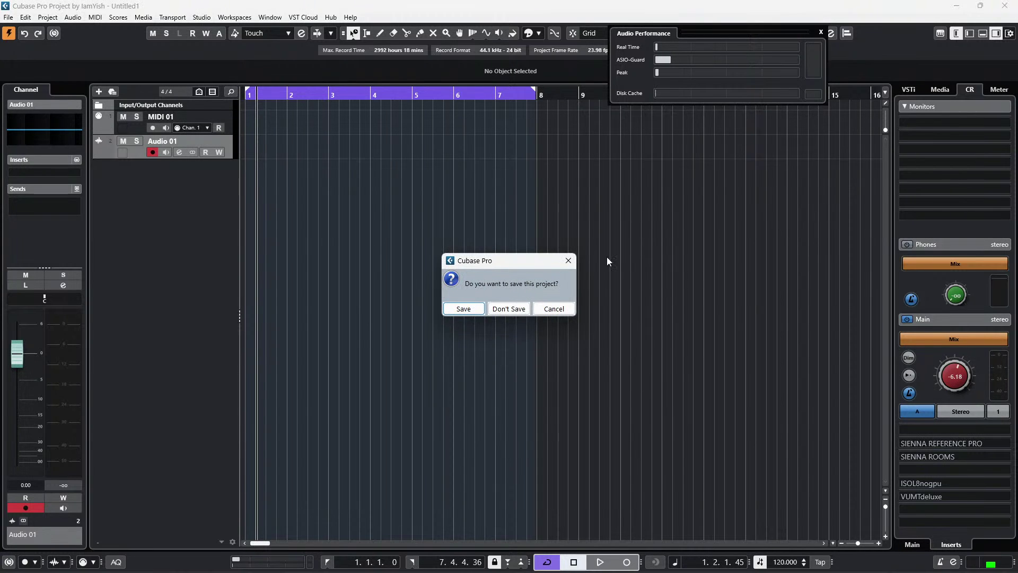
pyautogui.click(509, 309)
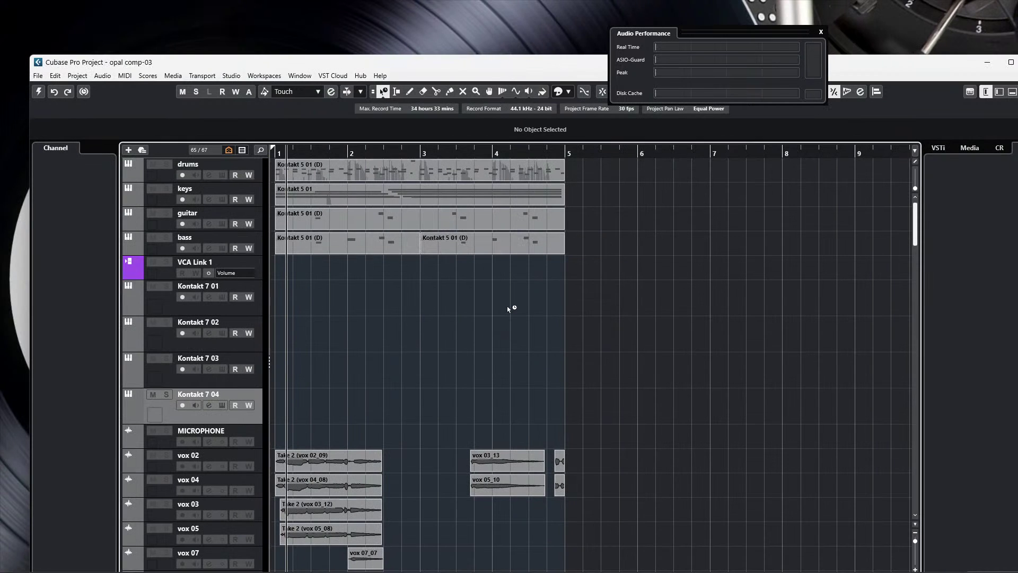
pyautogui.moveTo(930, 63); pyautogui.dragTo(831, 73)
pyautogui.click(937, 73)
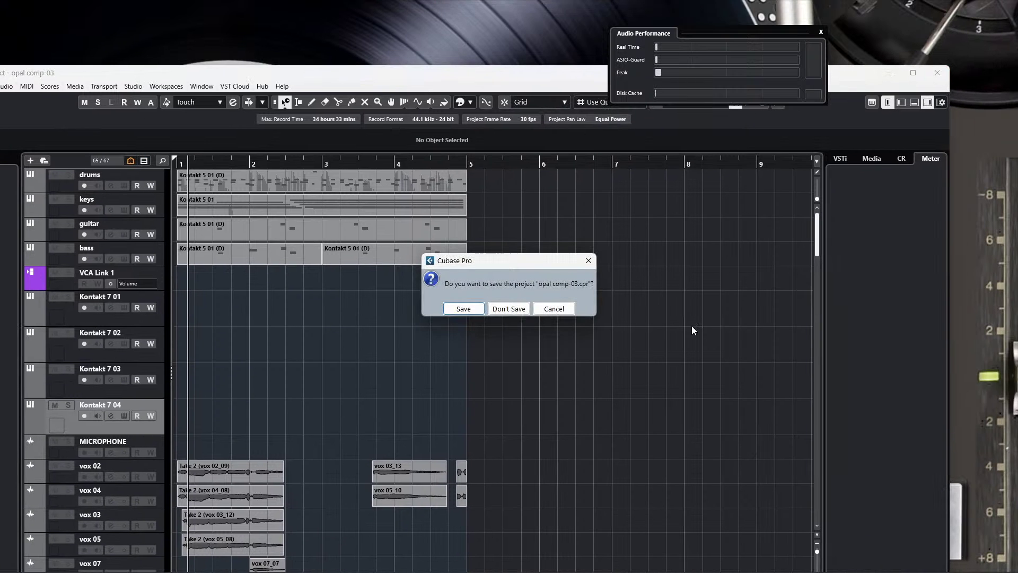
pyautogui.click(514, 309)
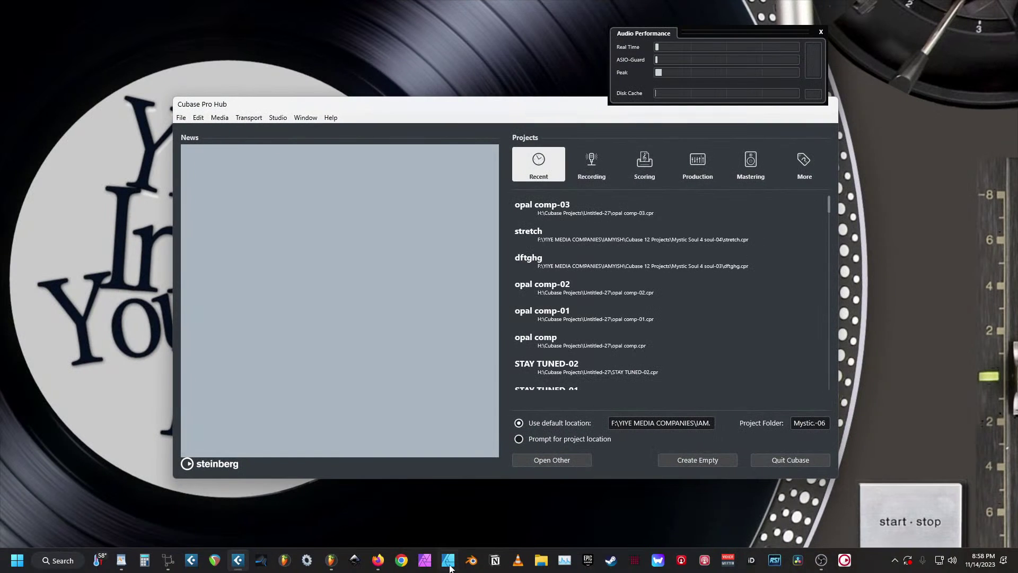
pyautogui.click(791, 459)
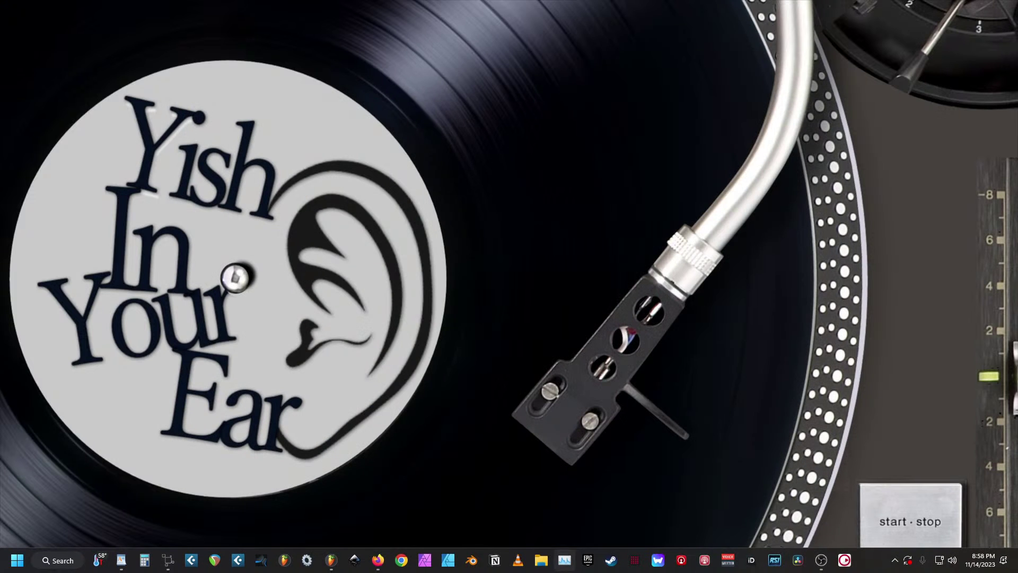
# Step: Switch to FL Studio and set its audio device to Audient USB Audio ASIO Driver
pyautogui.click(330, 559)
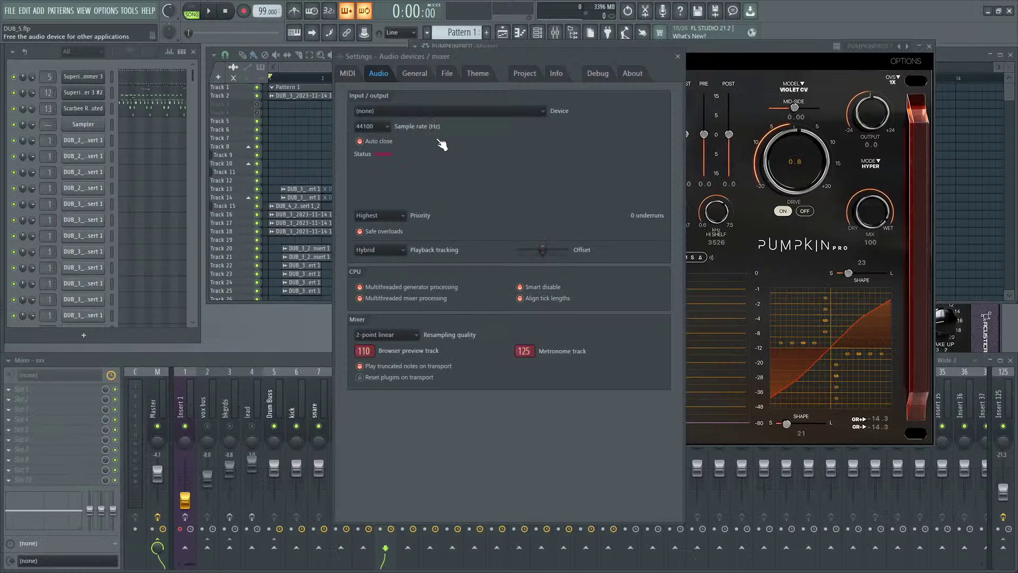
pyautogui.click(440, 110)
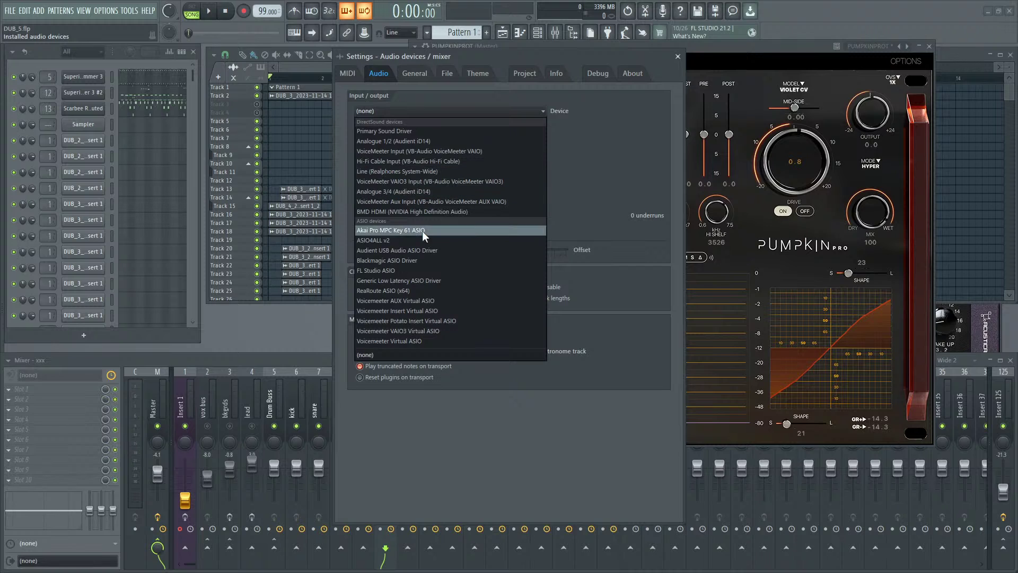
pyautogui.click(422, 250)
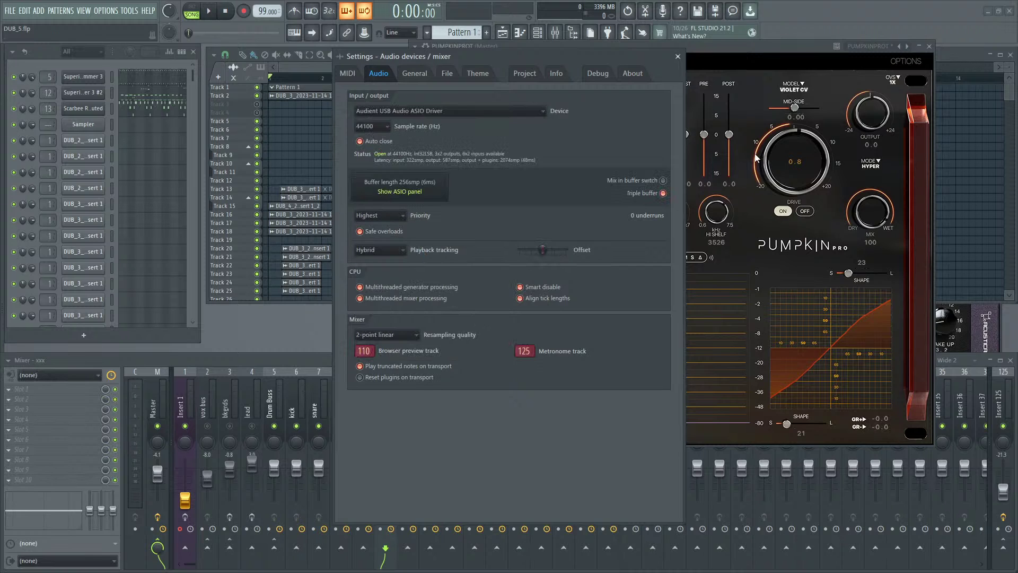
# Step: Select the Master mixer track, play the song, and lower the main volume to 54%
pyautogui.click(162, 405)
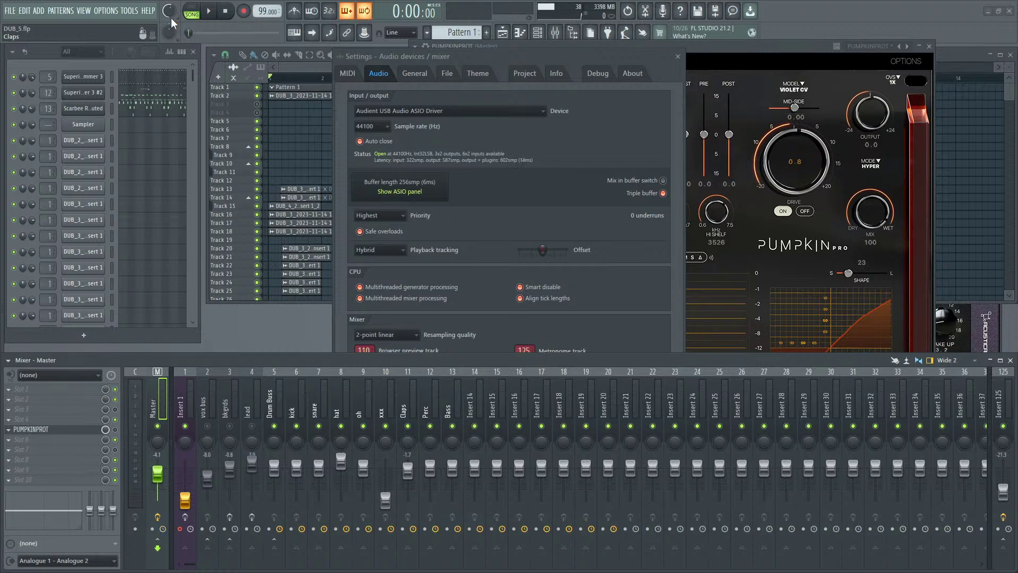
pyautogui.click(209, 16)
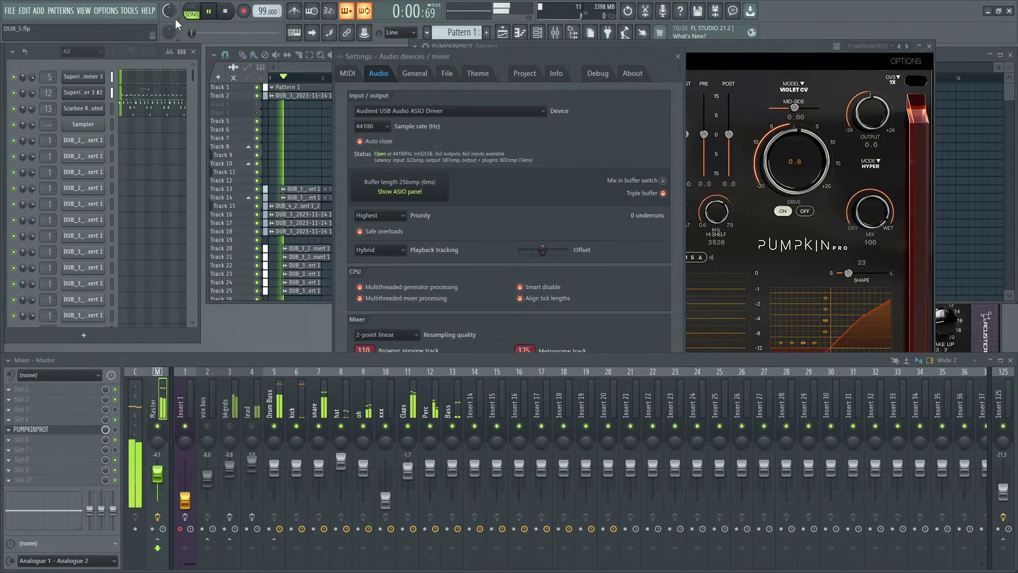
pyautogui.scroll(-5, 168, 18)
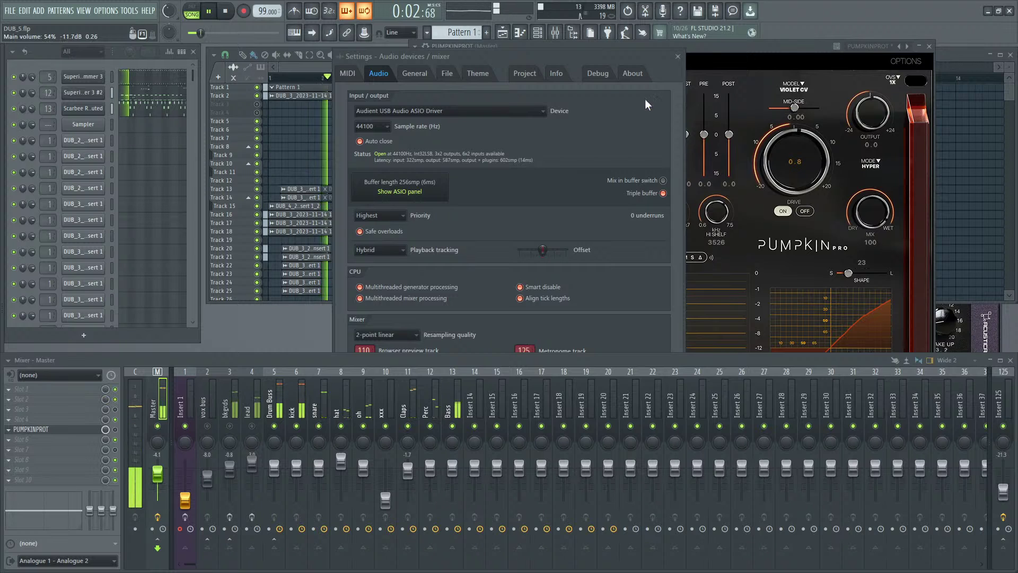
# Step: Close the audio settings and stop the song's playback
pyautogui.click(677, 57)
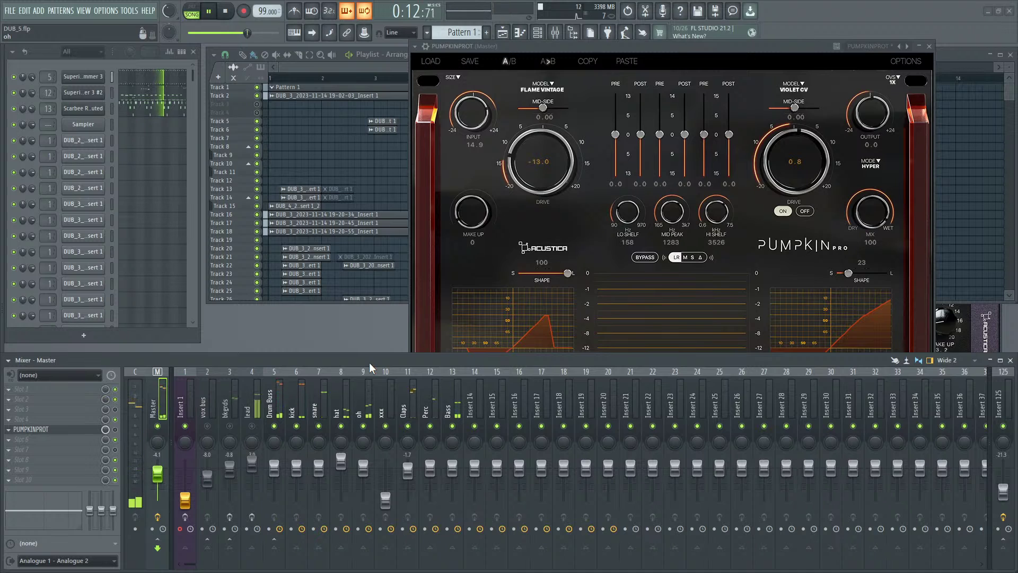
pyautogui.press('space')
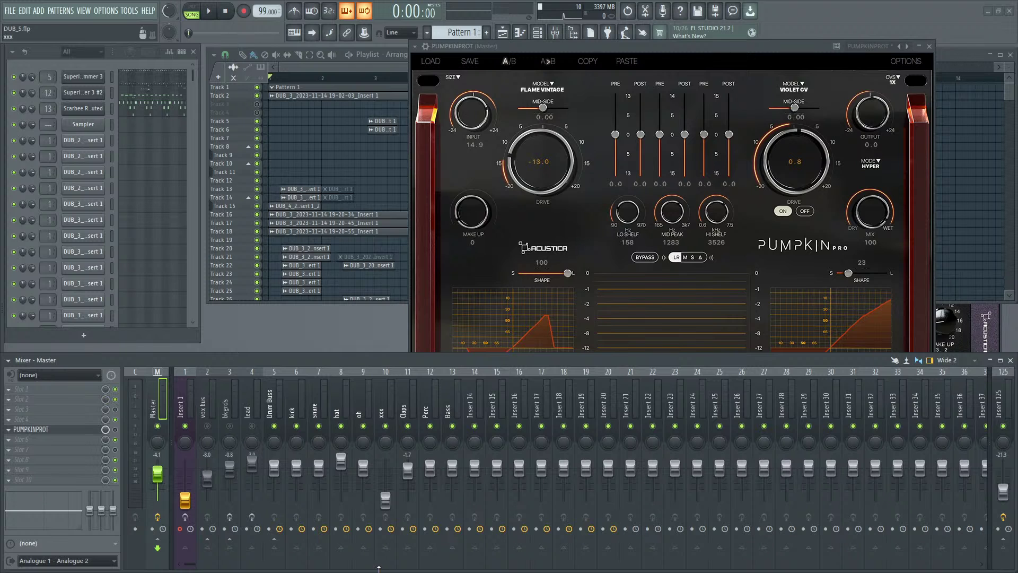
# Step: Check the hidden background-app icons in the system tray and return to FL Studio
pyautogui.press('super')
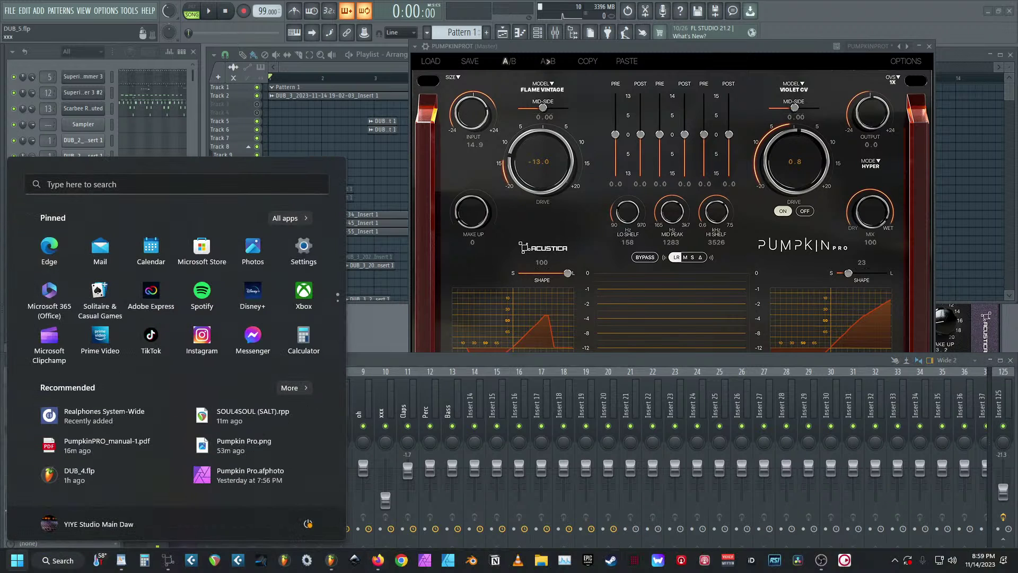
pyautogui.press('super')
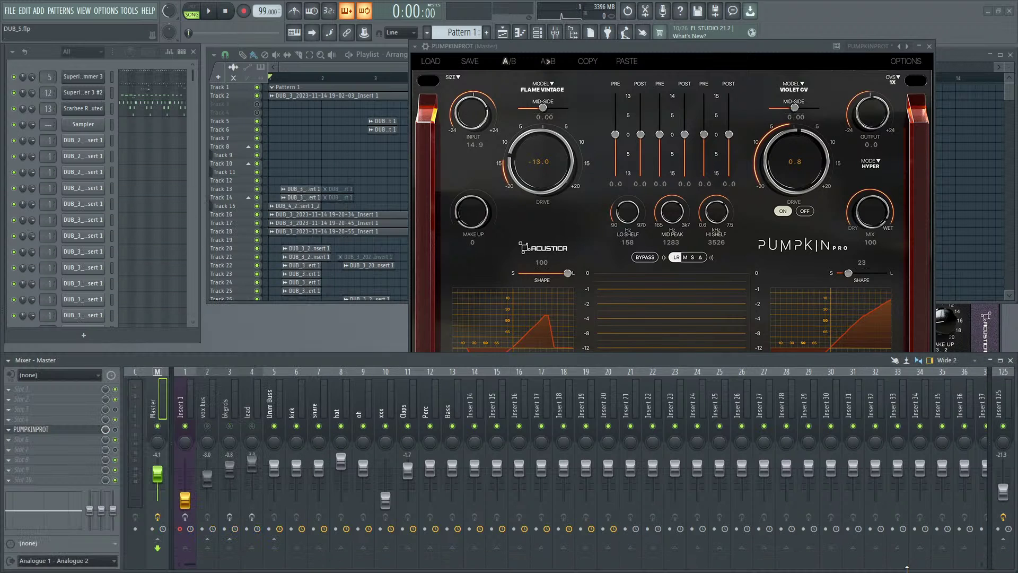
pyautogui.press('super')
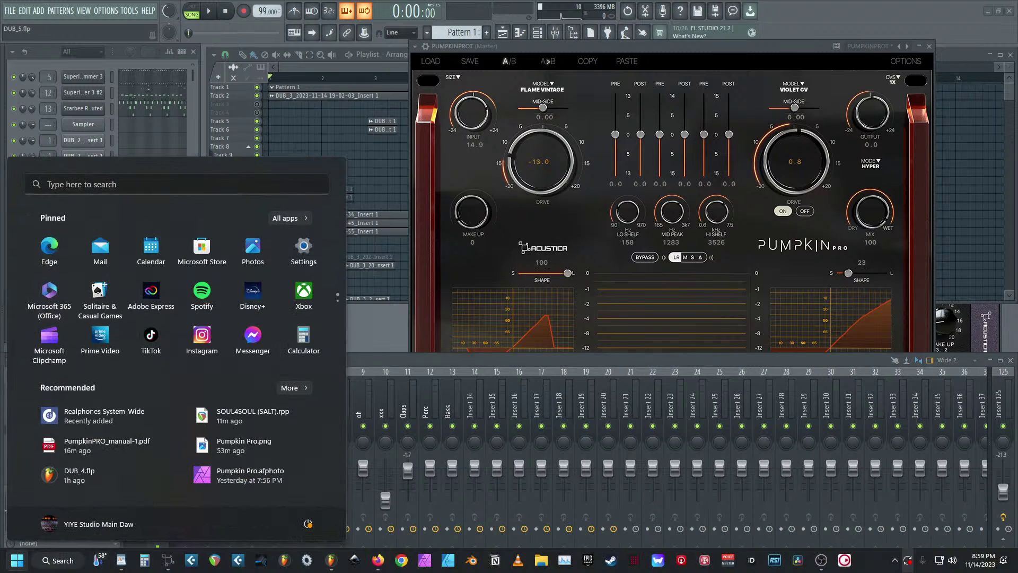
pyautogui.click(894, 560)
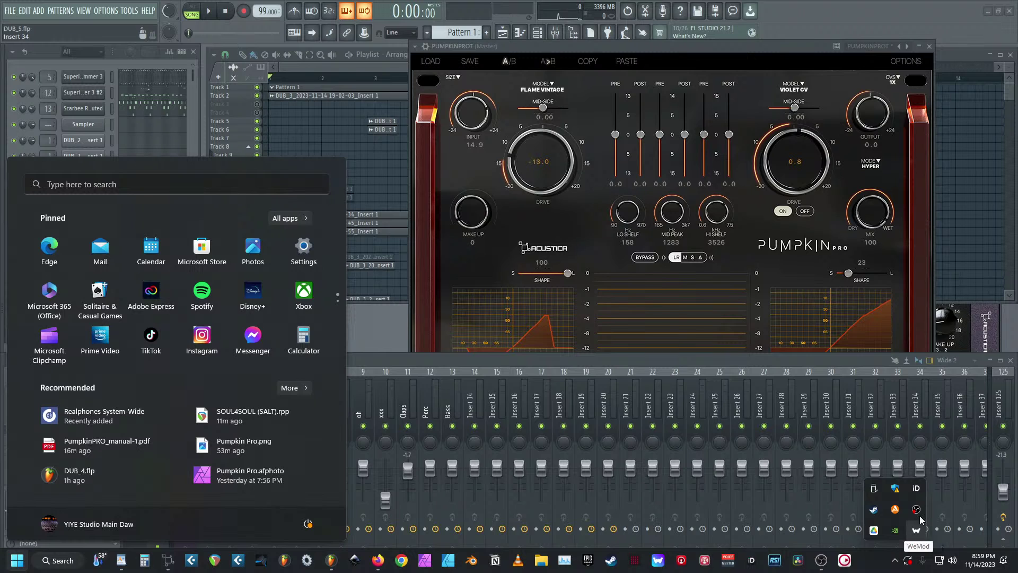
pyautogui.click(849, 359)
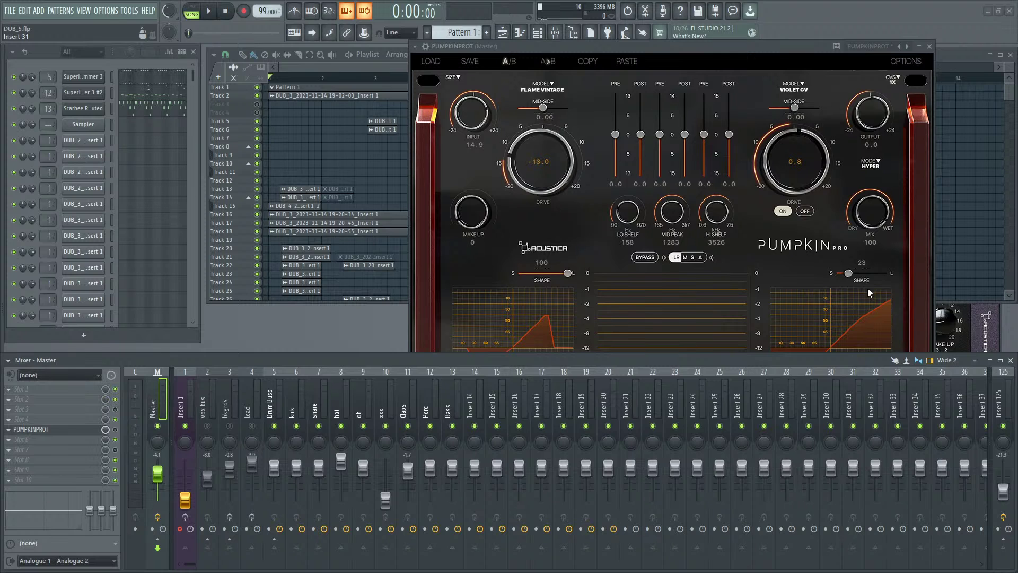
# Step: Bring the whole PUMPKIN PRO window into view in front of the mixer and look through the model lists of both drive sections
pyautogui.click(796, 264)
pyautogui.moveTo(657, 48); pyautogui.dragTo(587, 71)
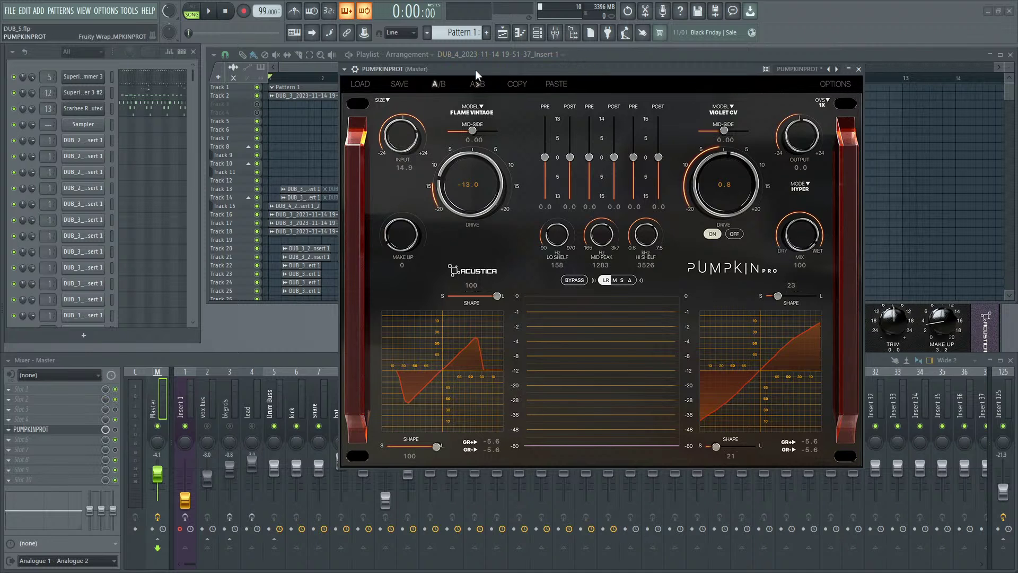
pyautogui.click(457, 111)
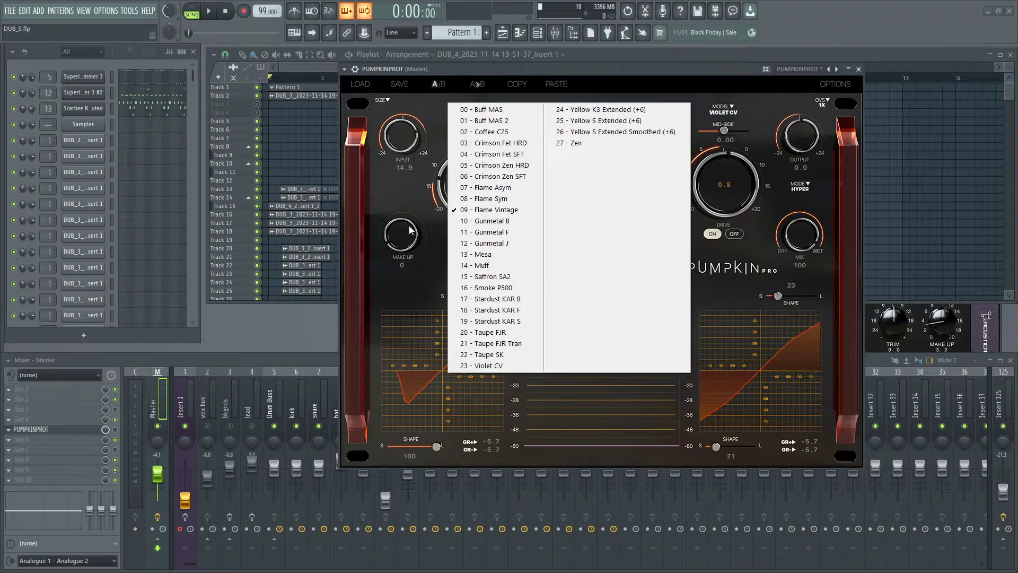
pyautogui.click(403, 197)
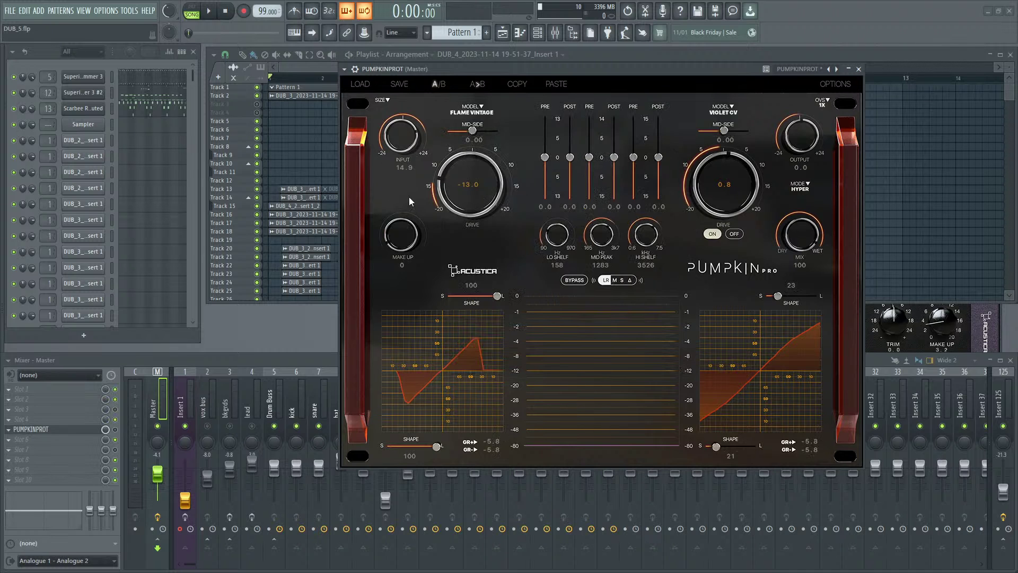
pyautogui.click(726, 111)
pyautogui.click(676, 100)
# Step: Play the song from the start with PUMPKIN PRO on the Master track, pause it, and switch to OBS
pyautogui.click(208, 10)
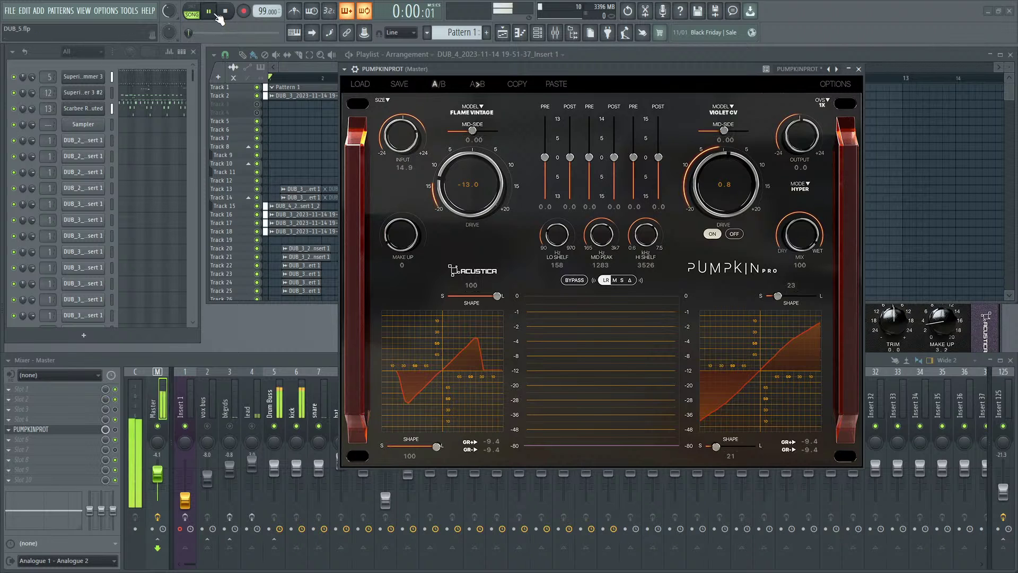
pyautogui.scroll(-4, 169, 12)
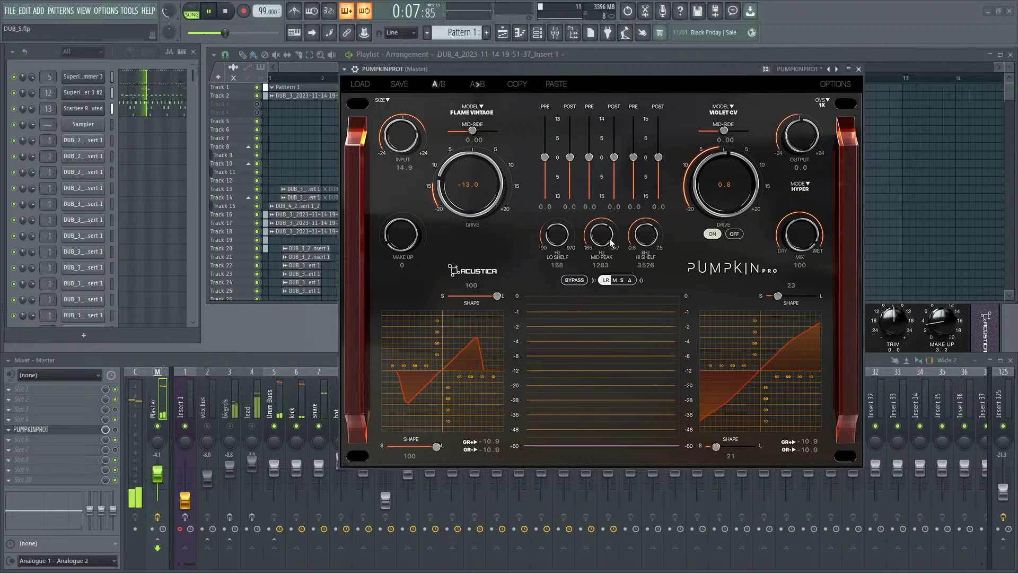
pyautogui.press('space')
pyautogui.hotkey('alt', 'Tab')
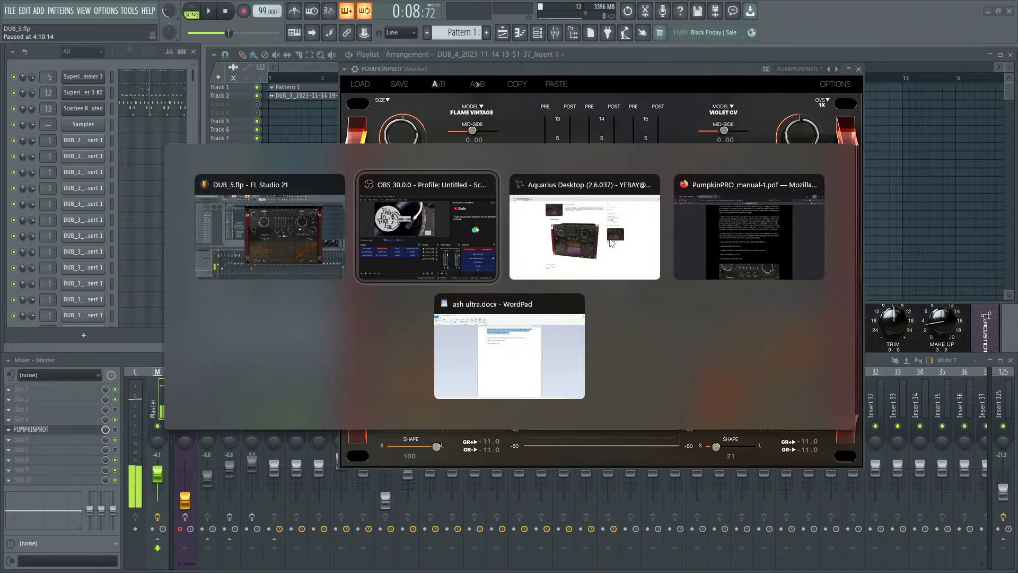